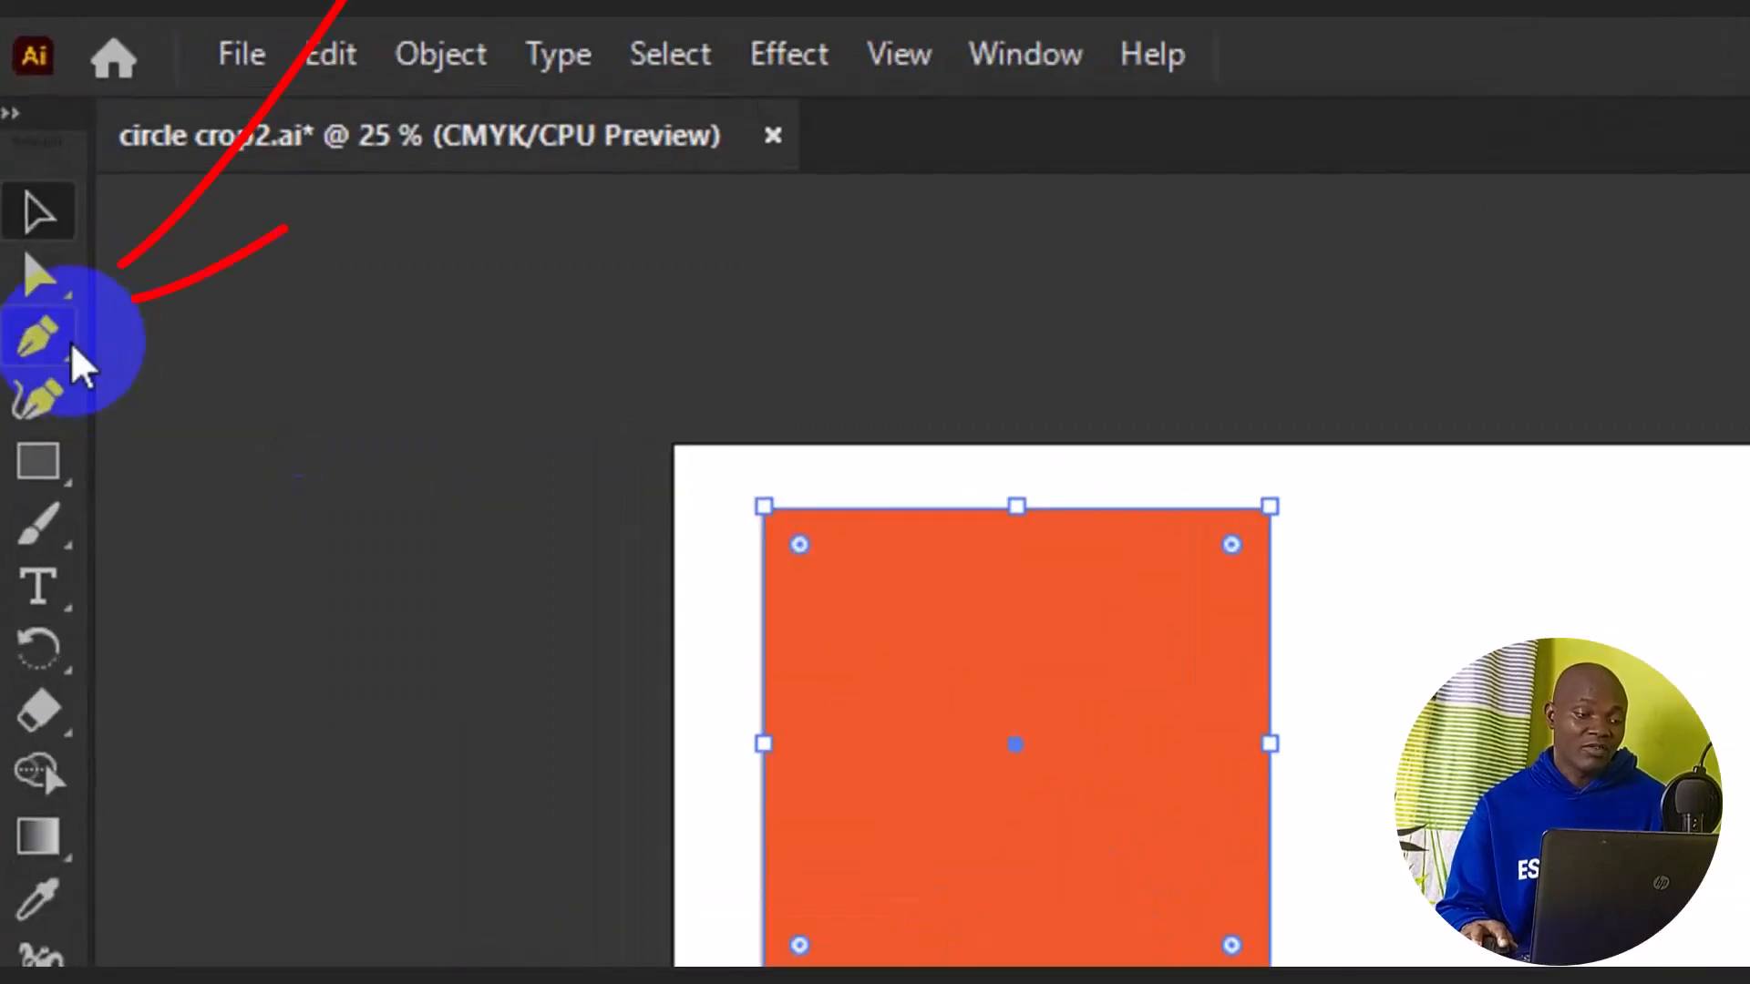
Remove the orange rectangle's fill by setting it to None.
right_click(14, 181)
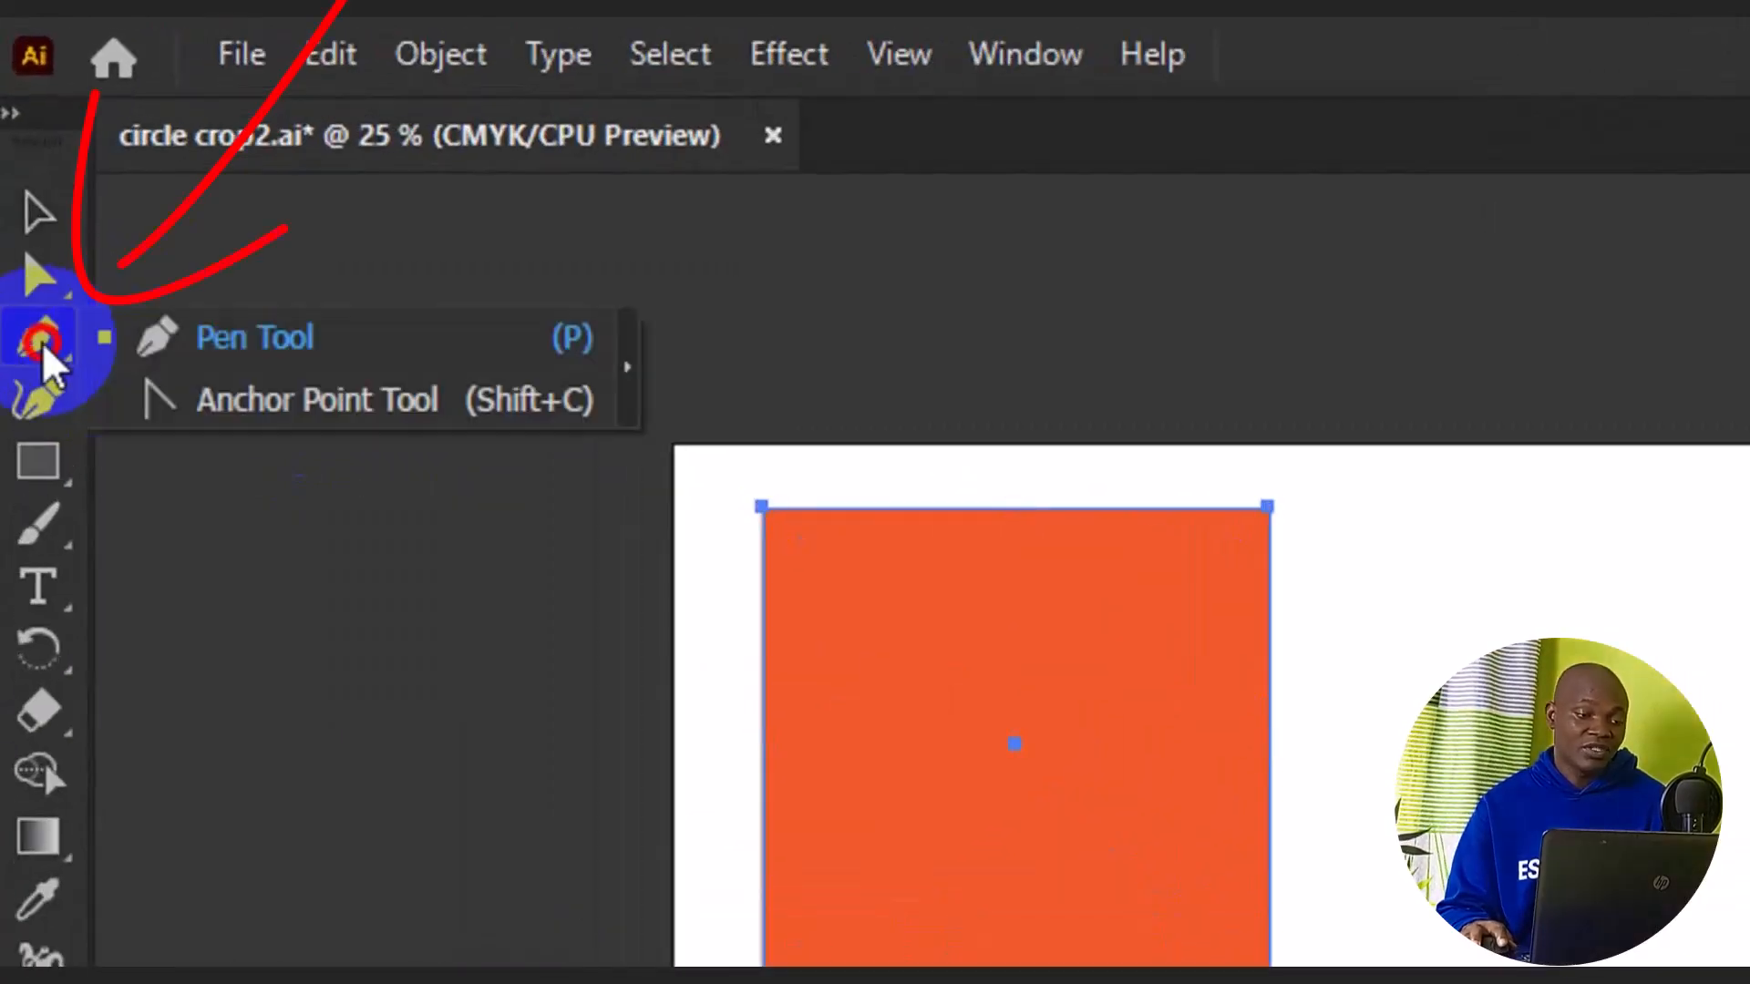
click(239, 339)
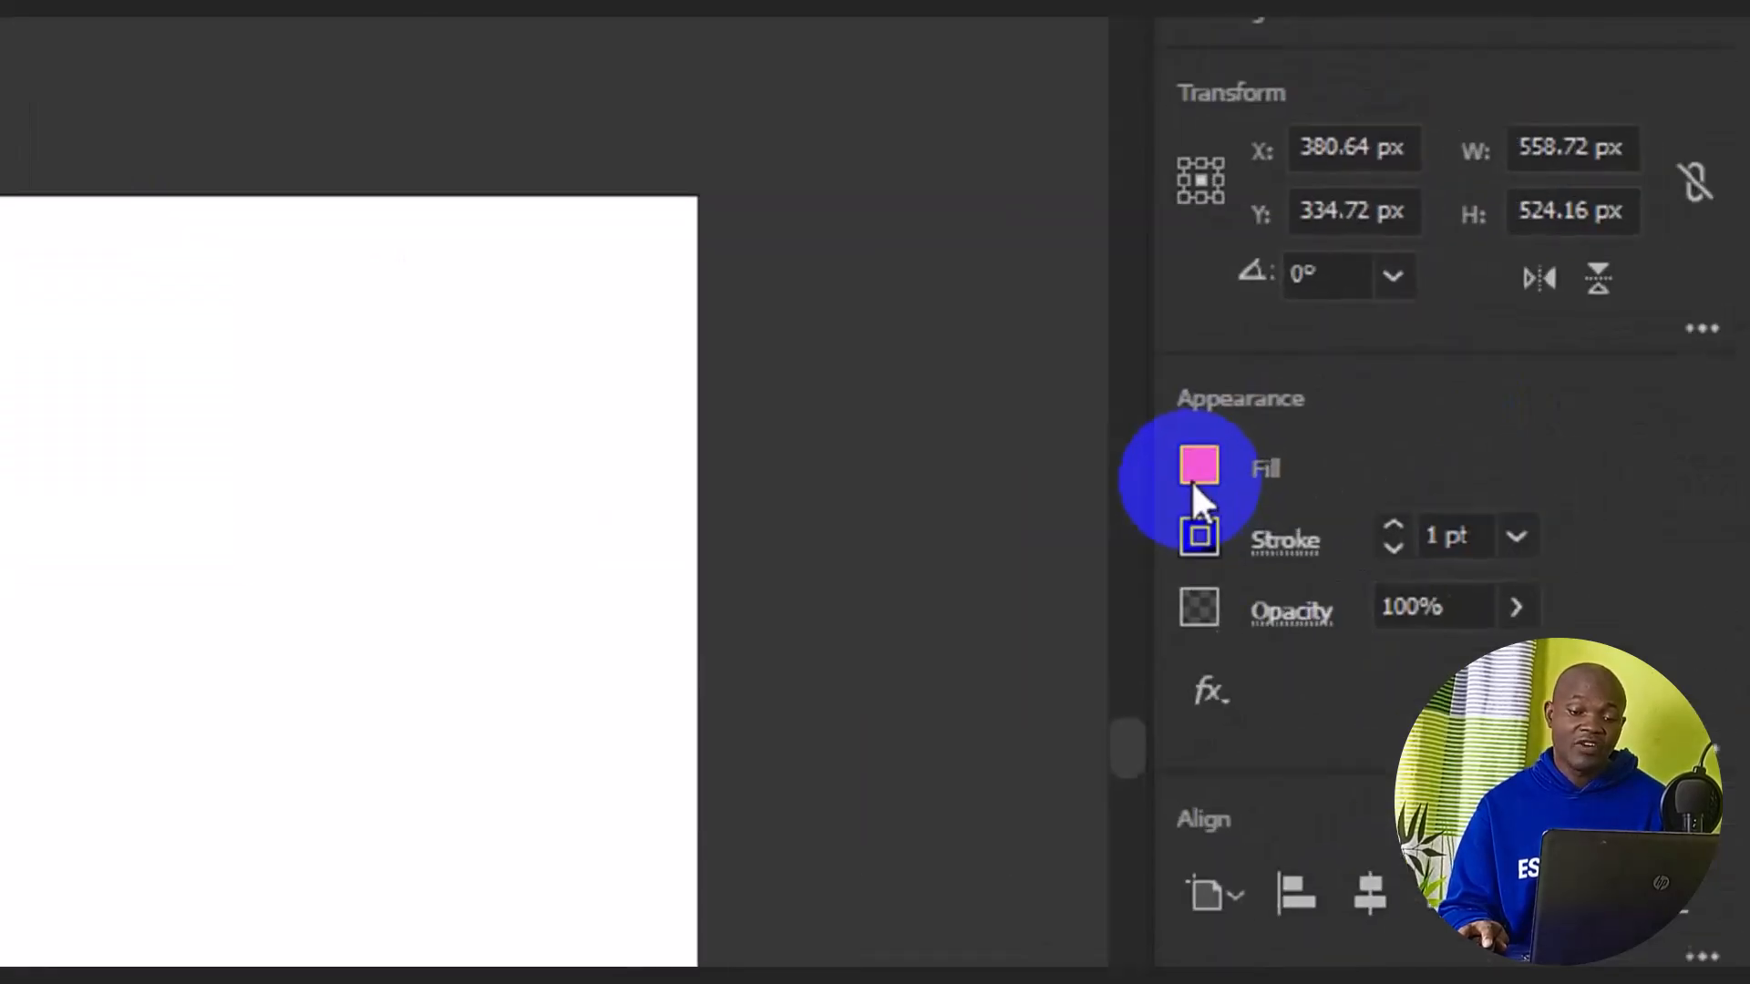
click(1463, 377)
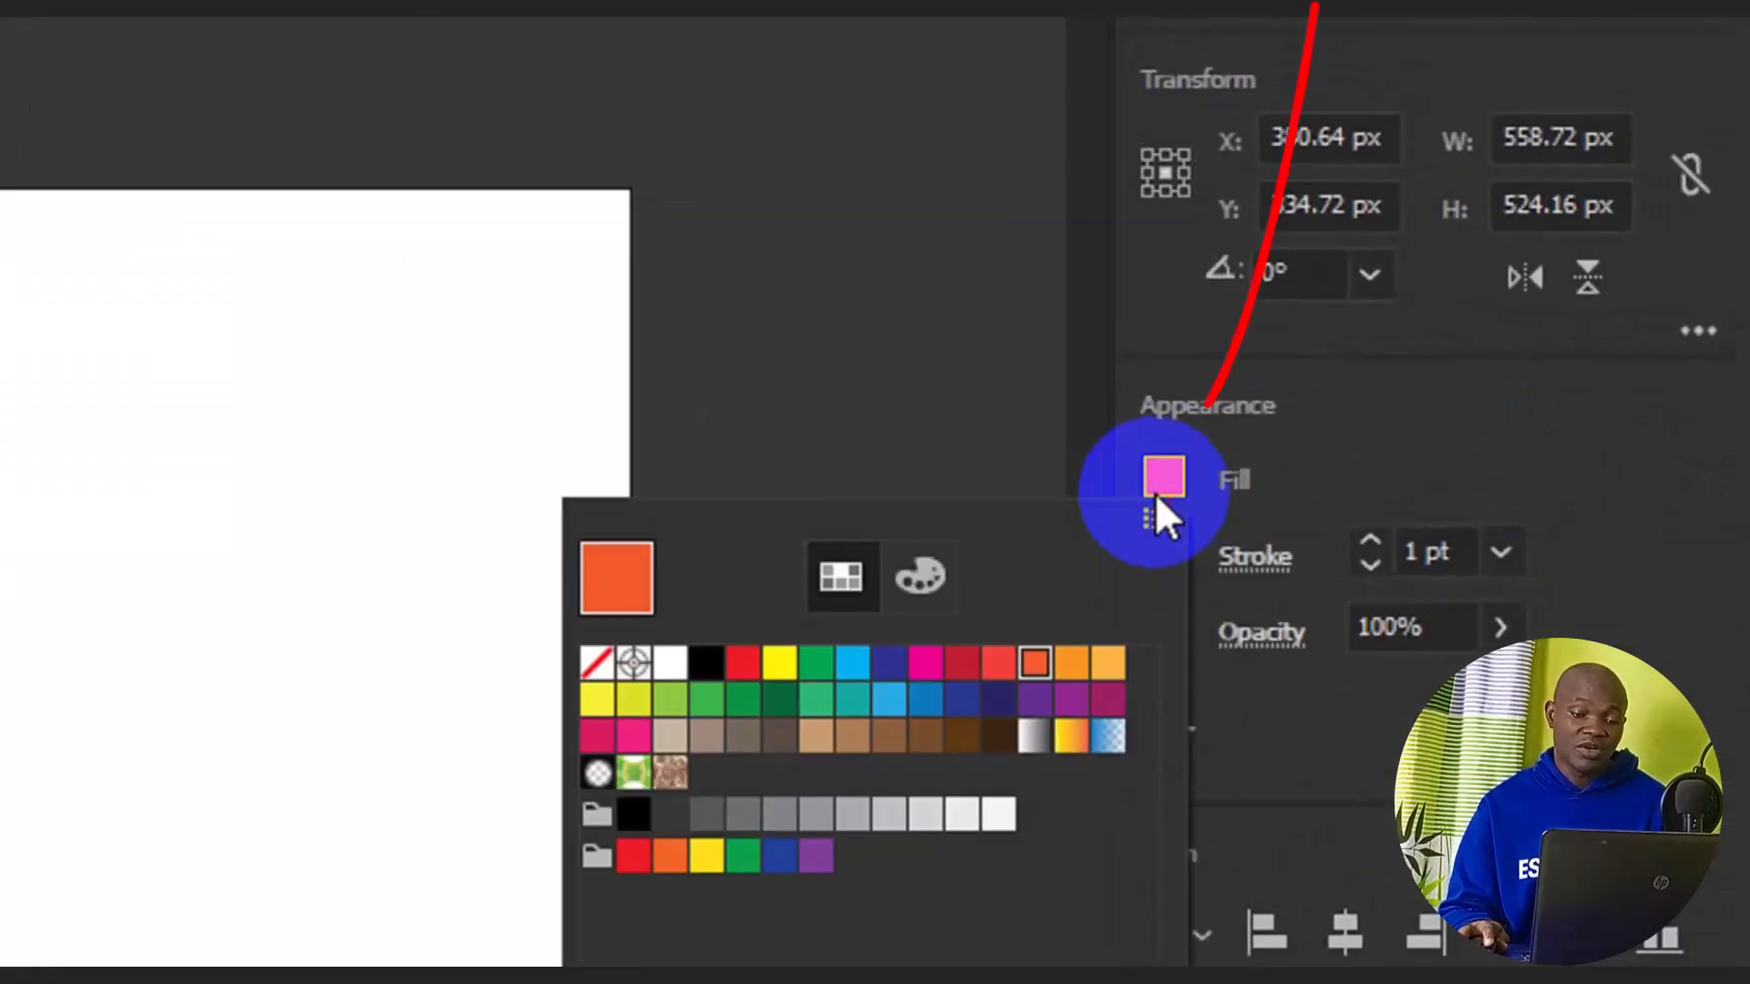
click(597, 662)
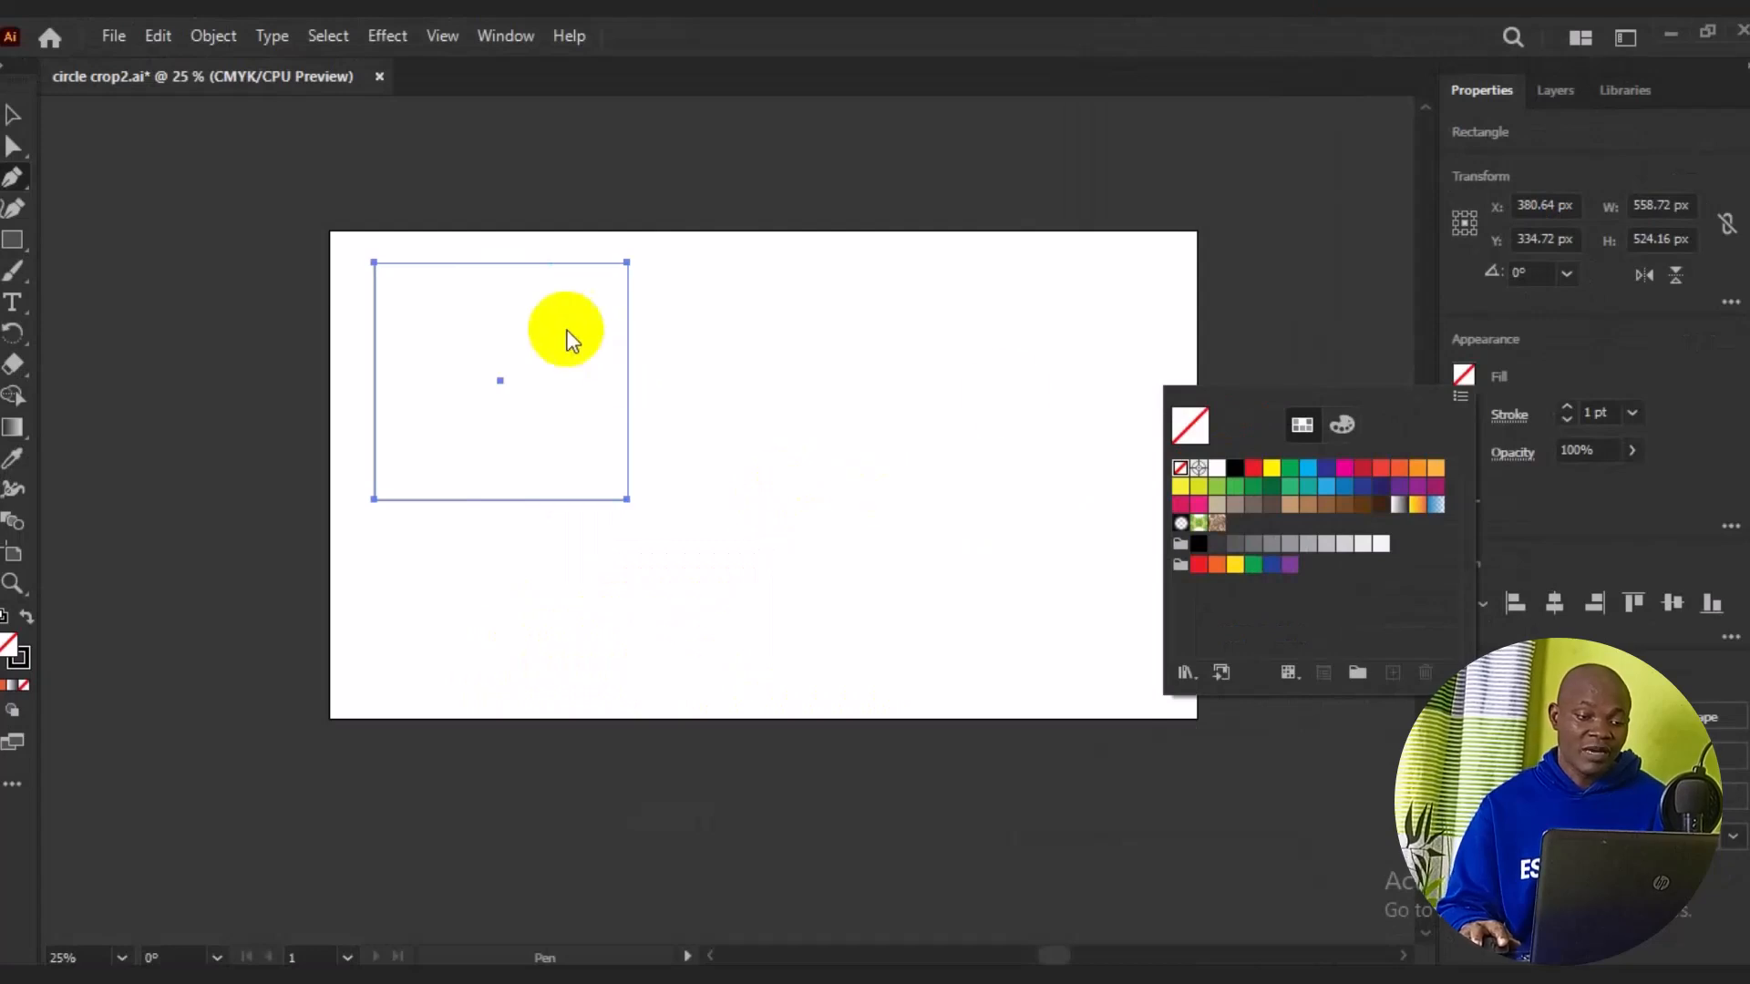
Draw a straight vertical line with the Pen tool through the rectangle's centre, extending past both edges, and deselect it.
click(11, 182)
click(500, 248)
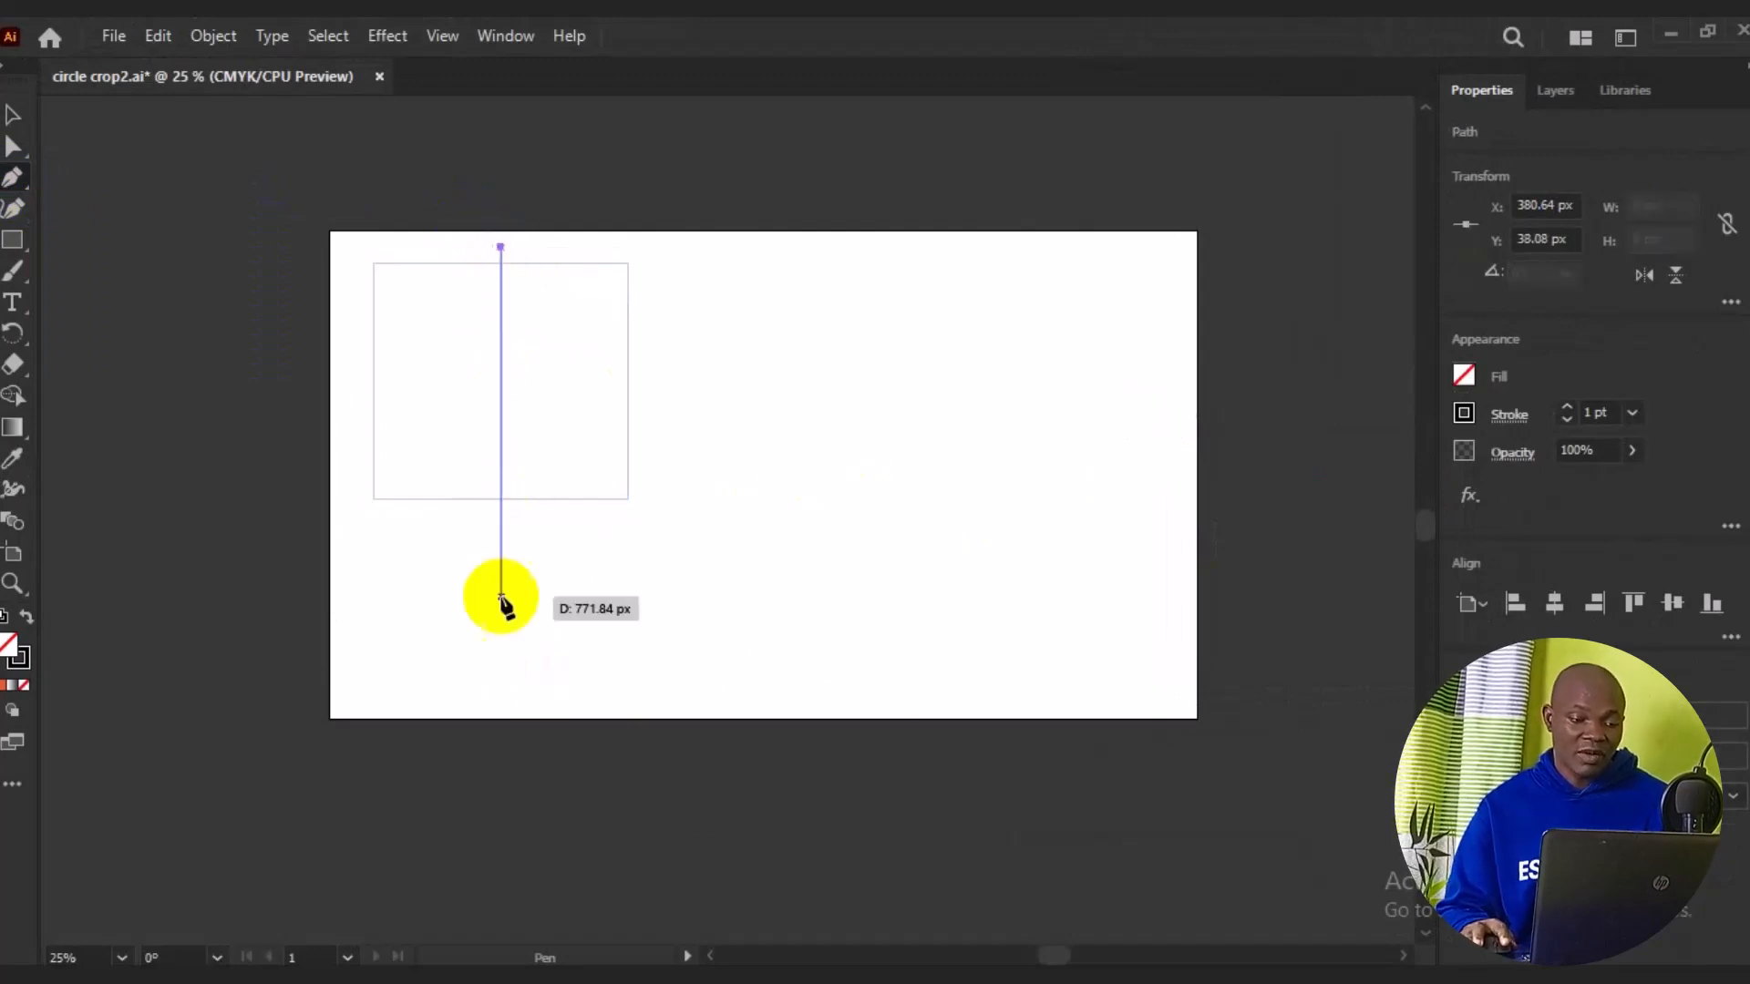
shift+click(500, 558)
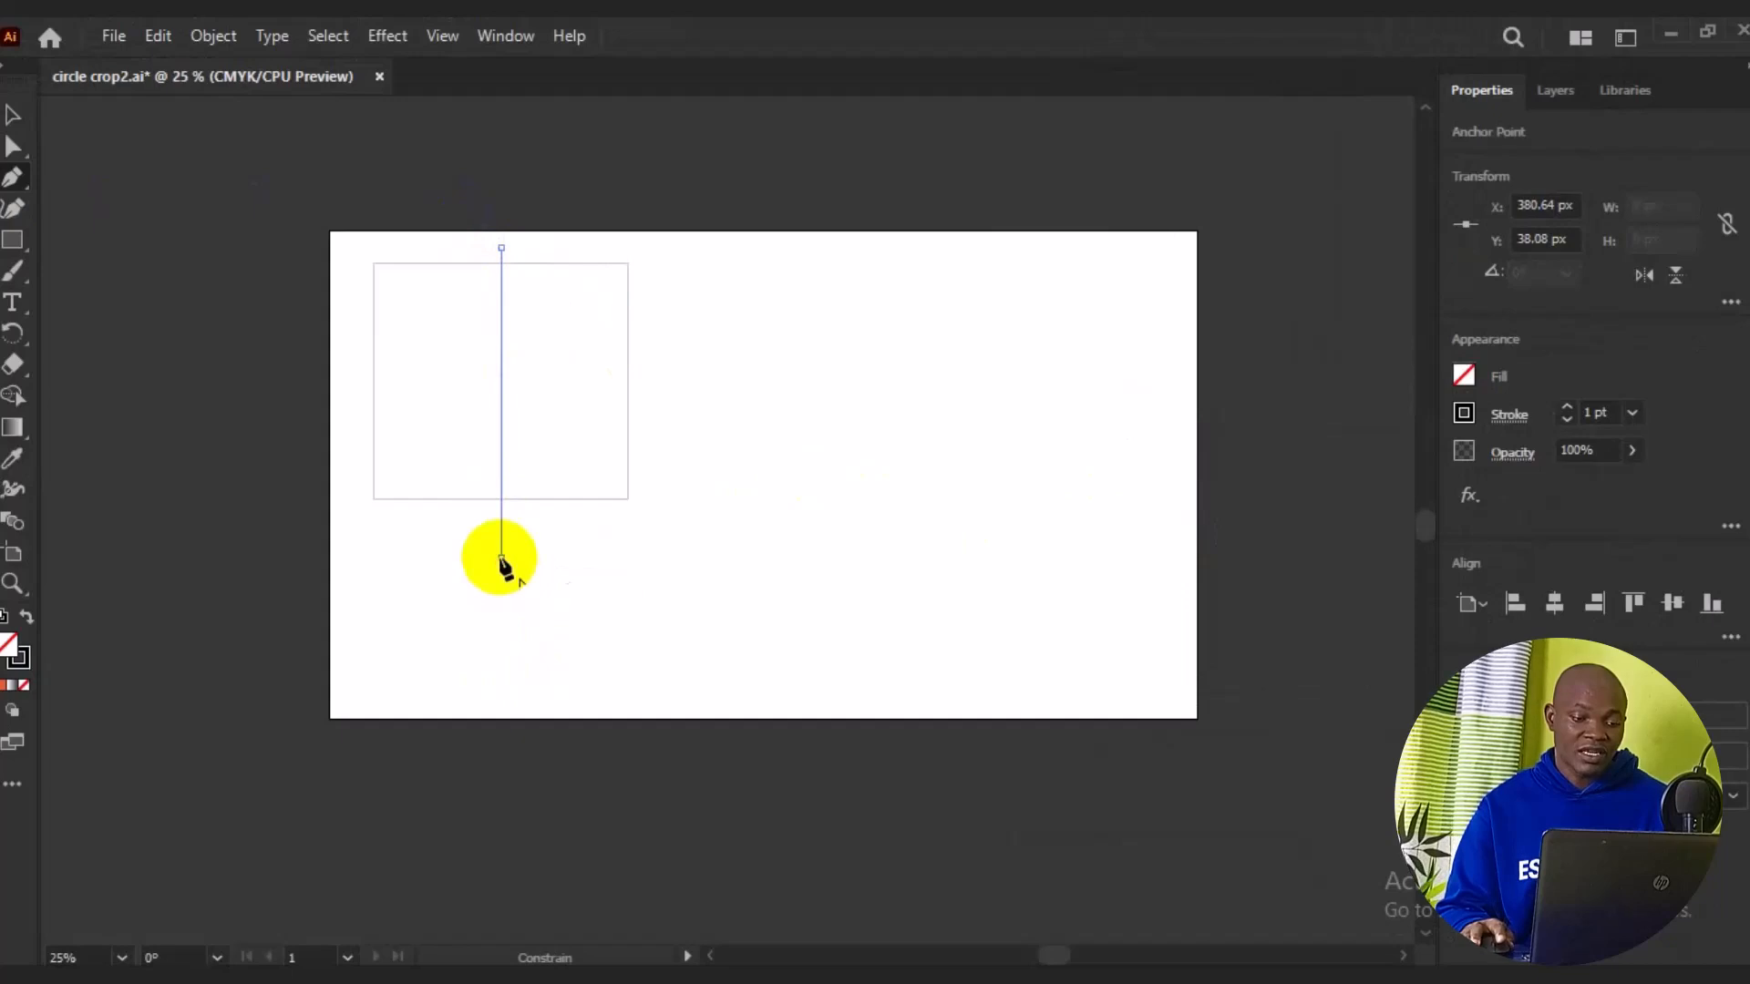
key(ctrl)
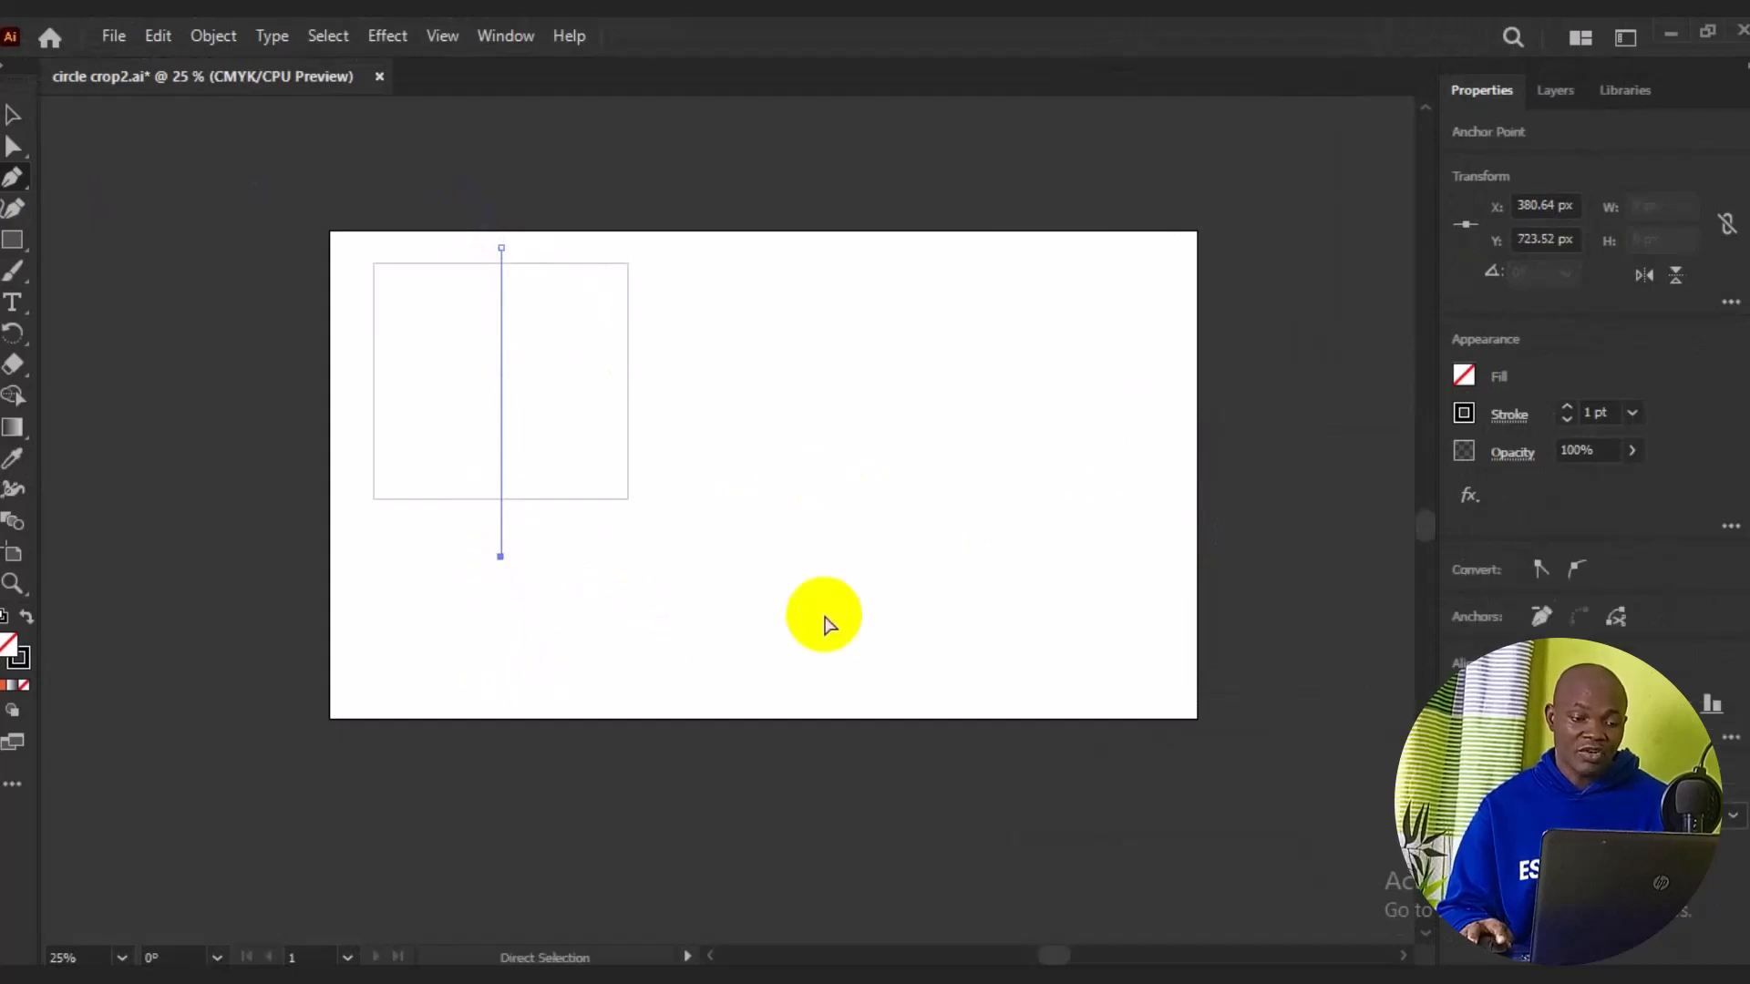
ctrl+click(825, 624)
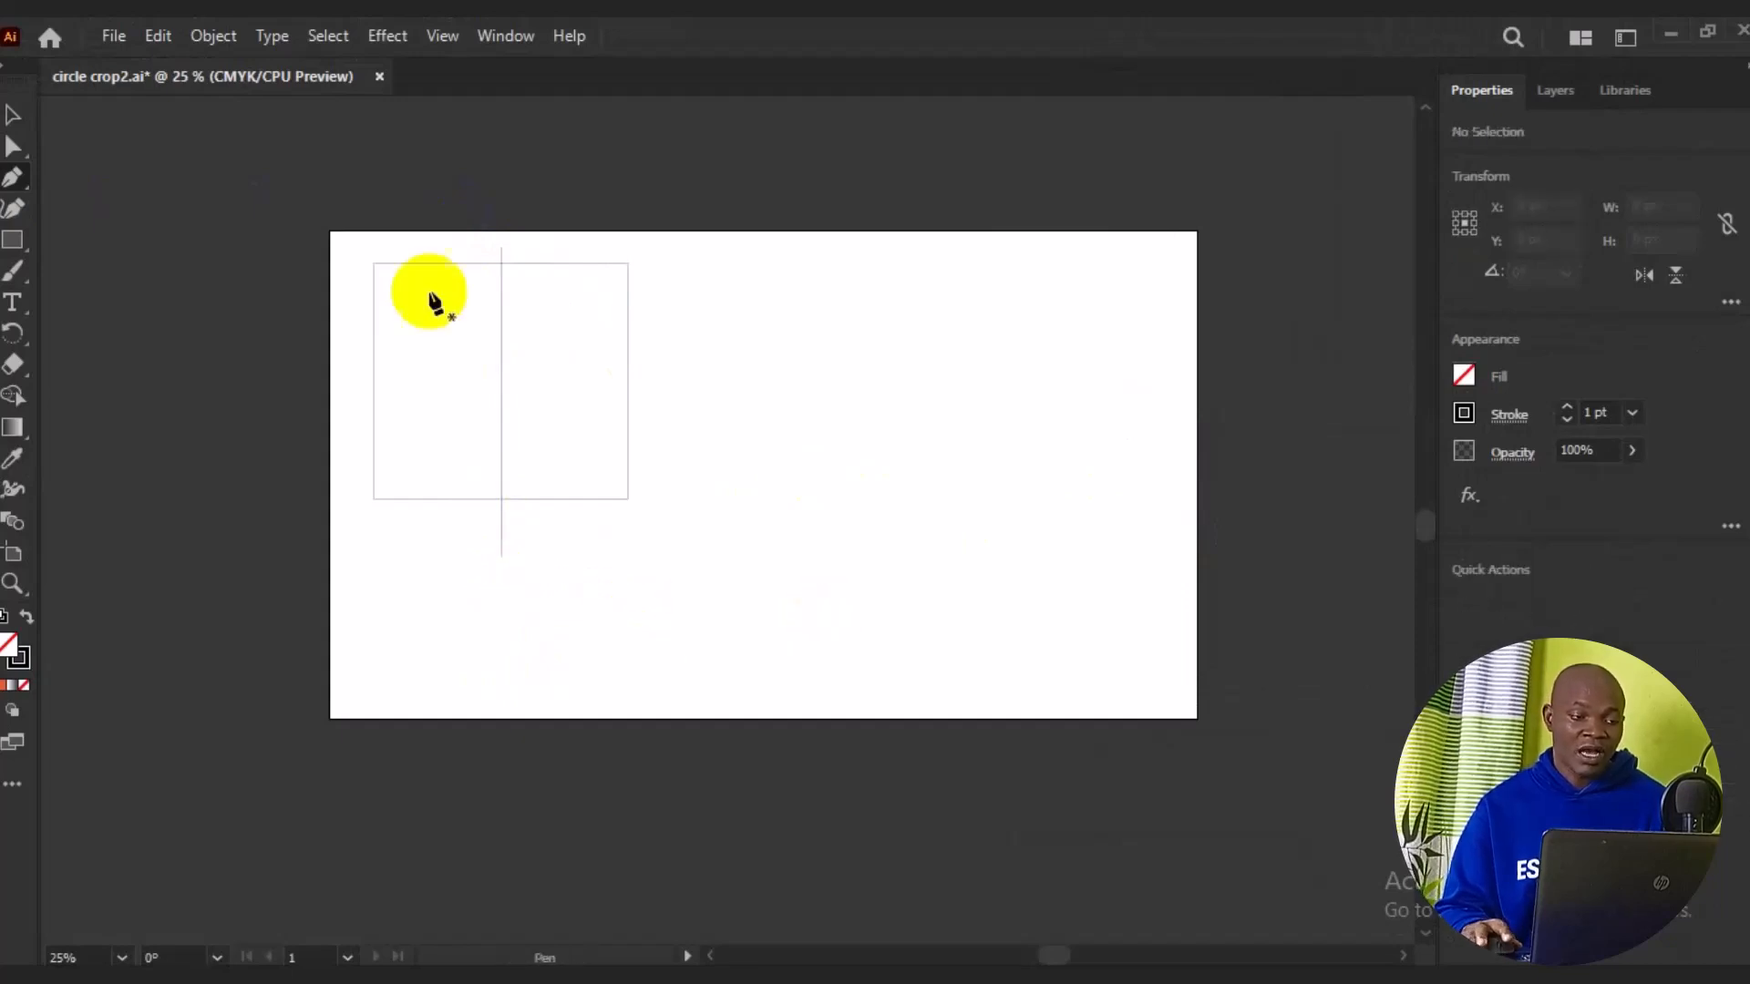
Select the rectangle and the vertical line together and align them by their horizontal centres.
click(14, 146)
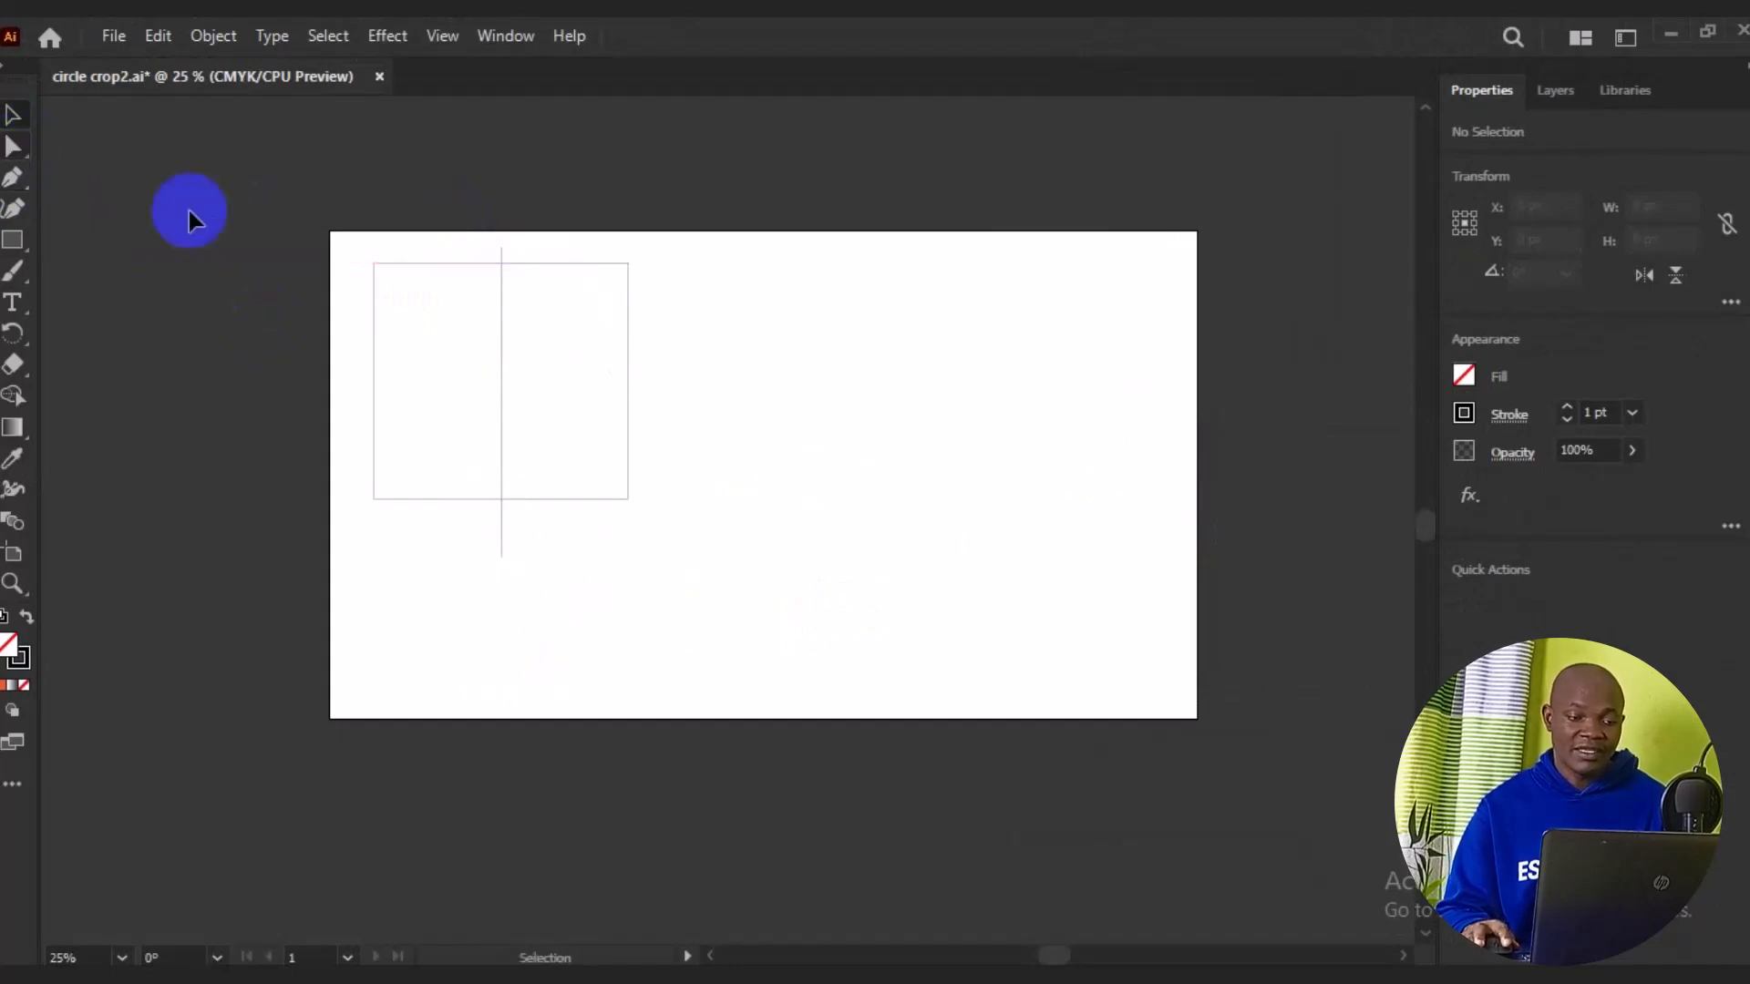
drag(257, 223, 681, 526)
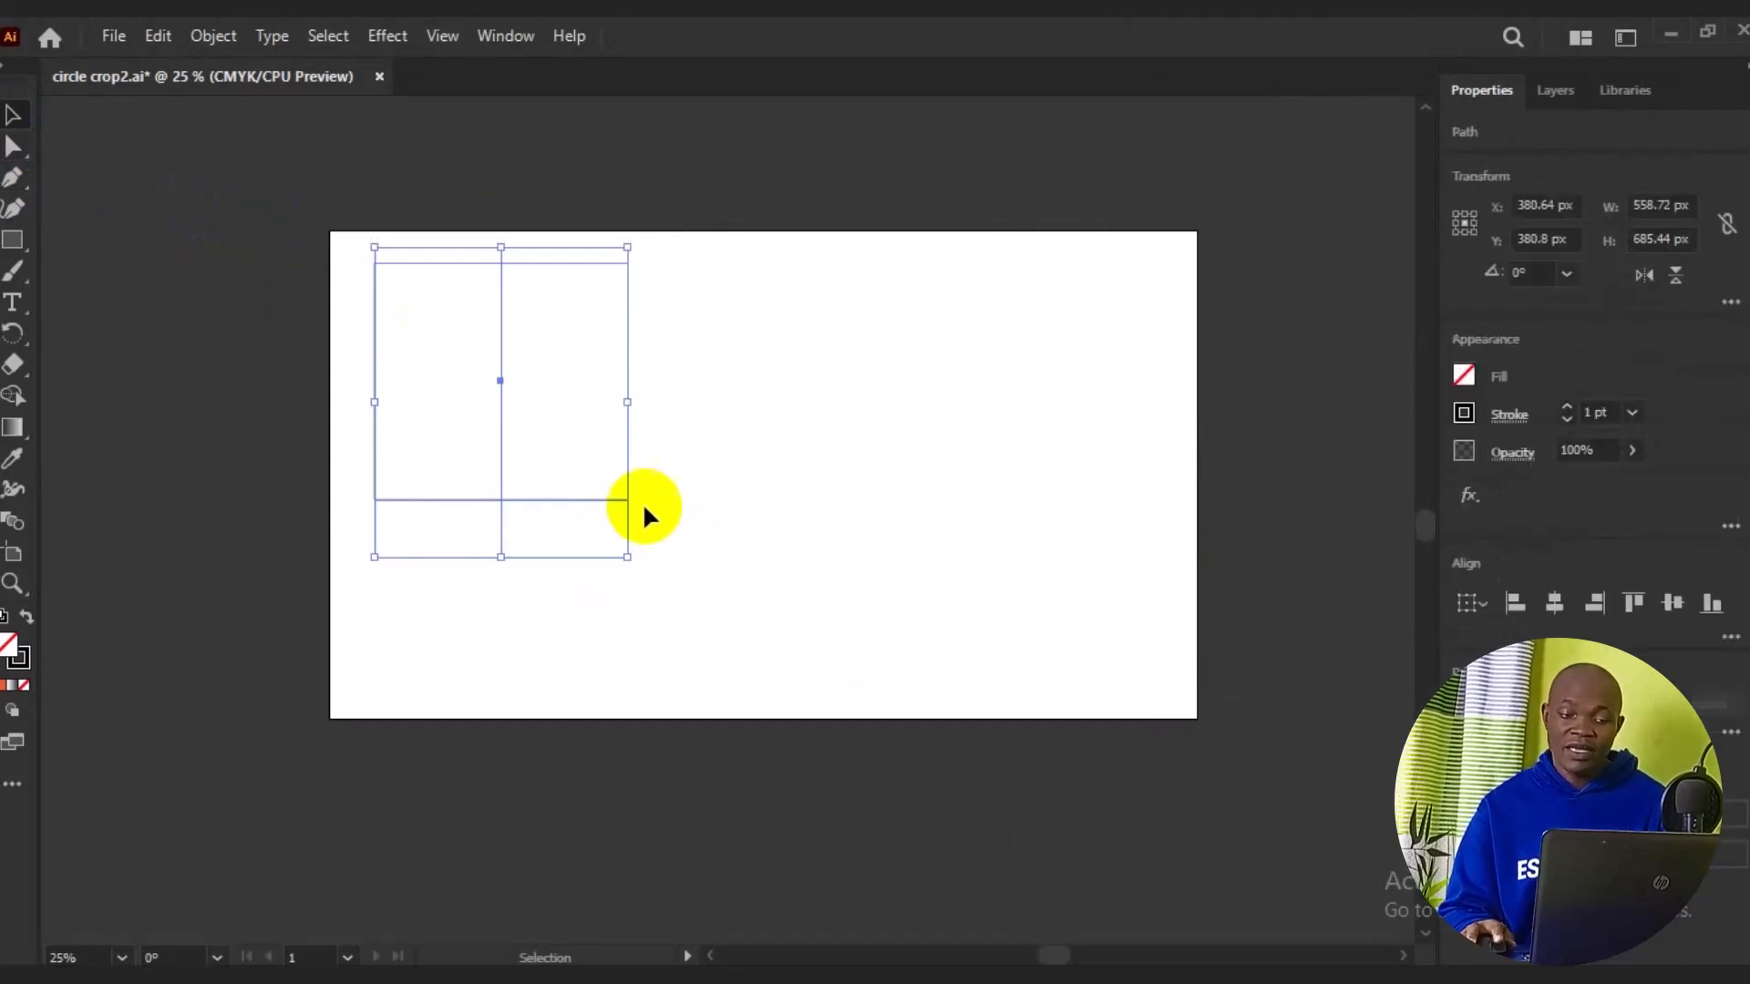
click(1571, 609)
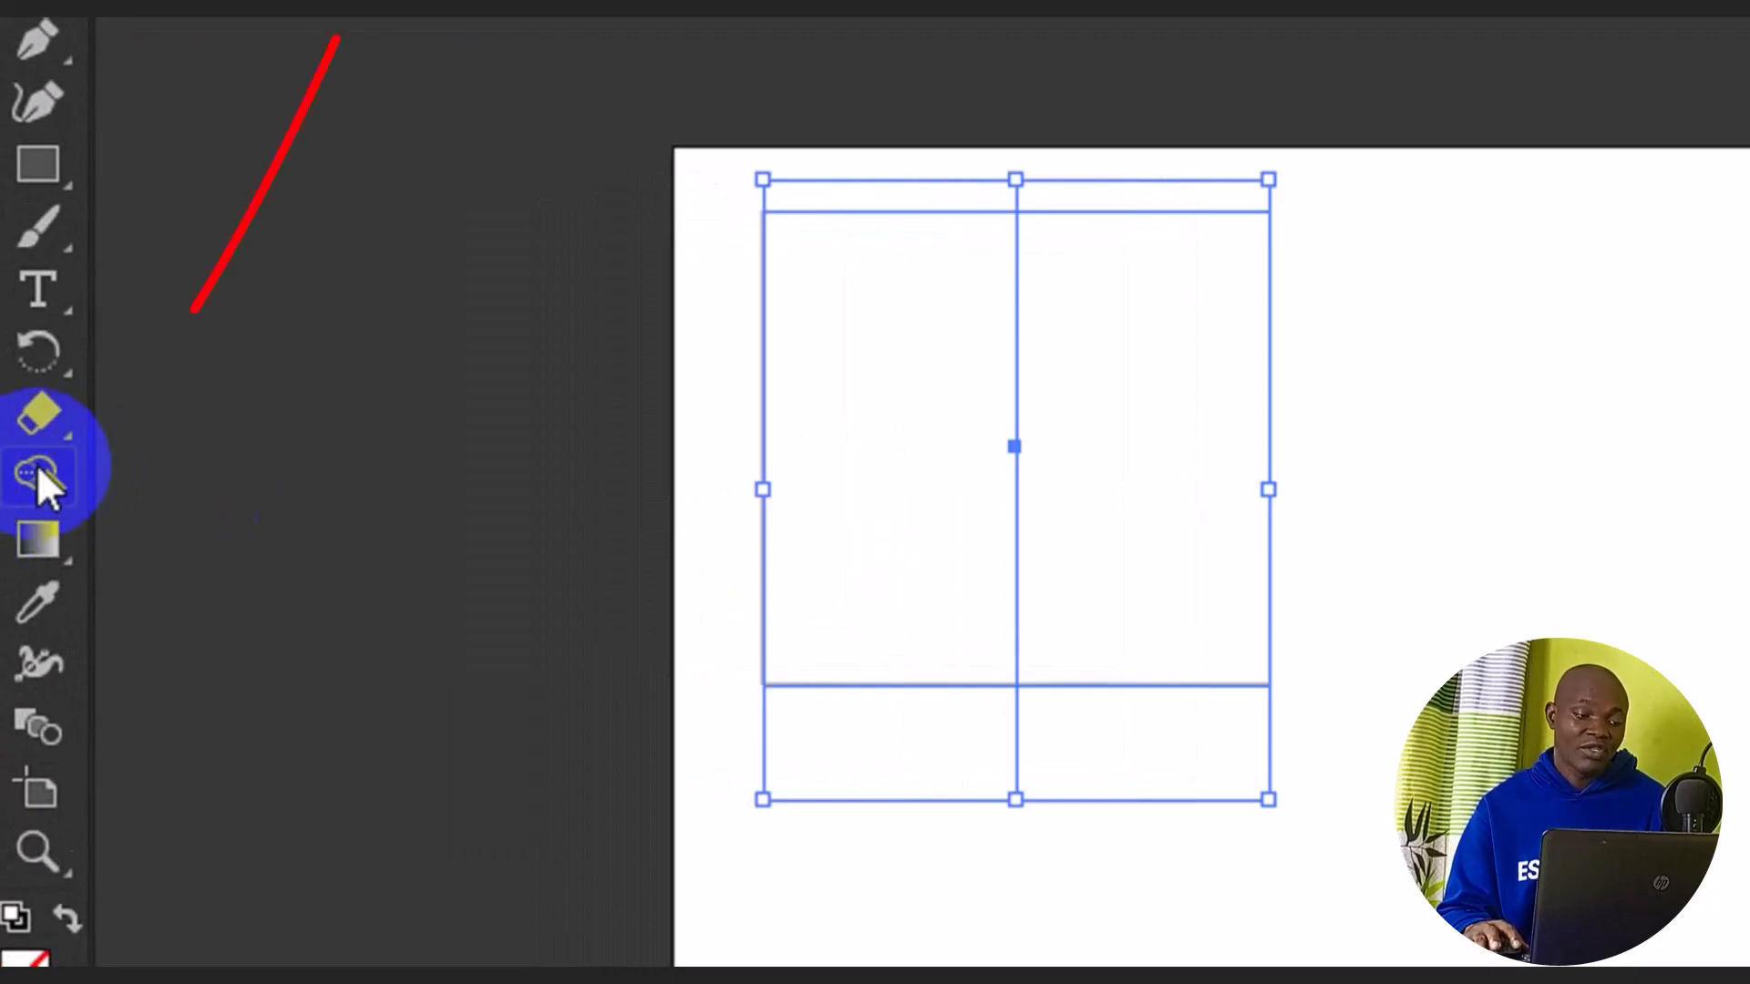
Fill the left half of the divided rectangle with CMYK Blue using the Shape Builder tool.
click(37, 463)
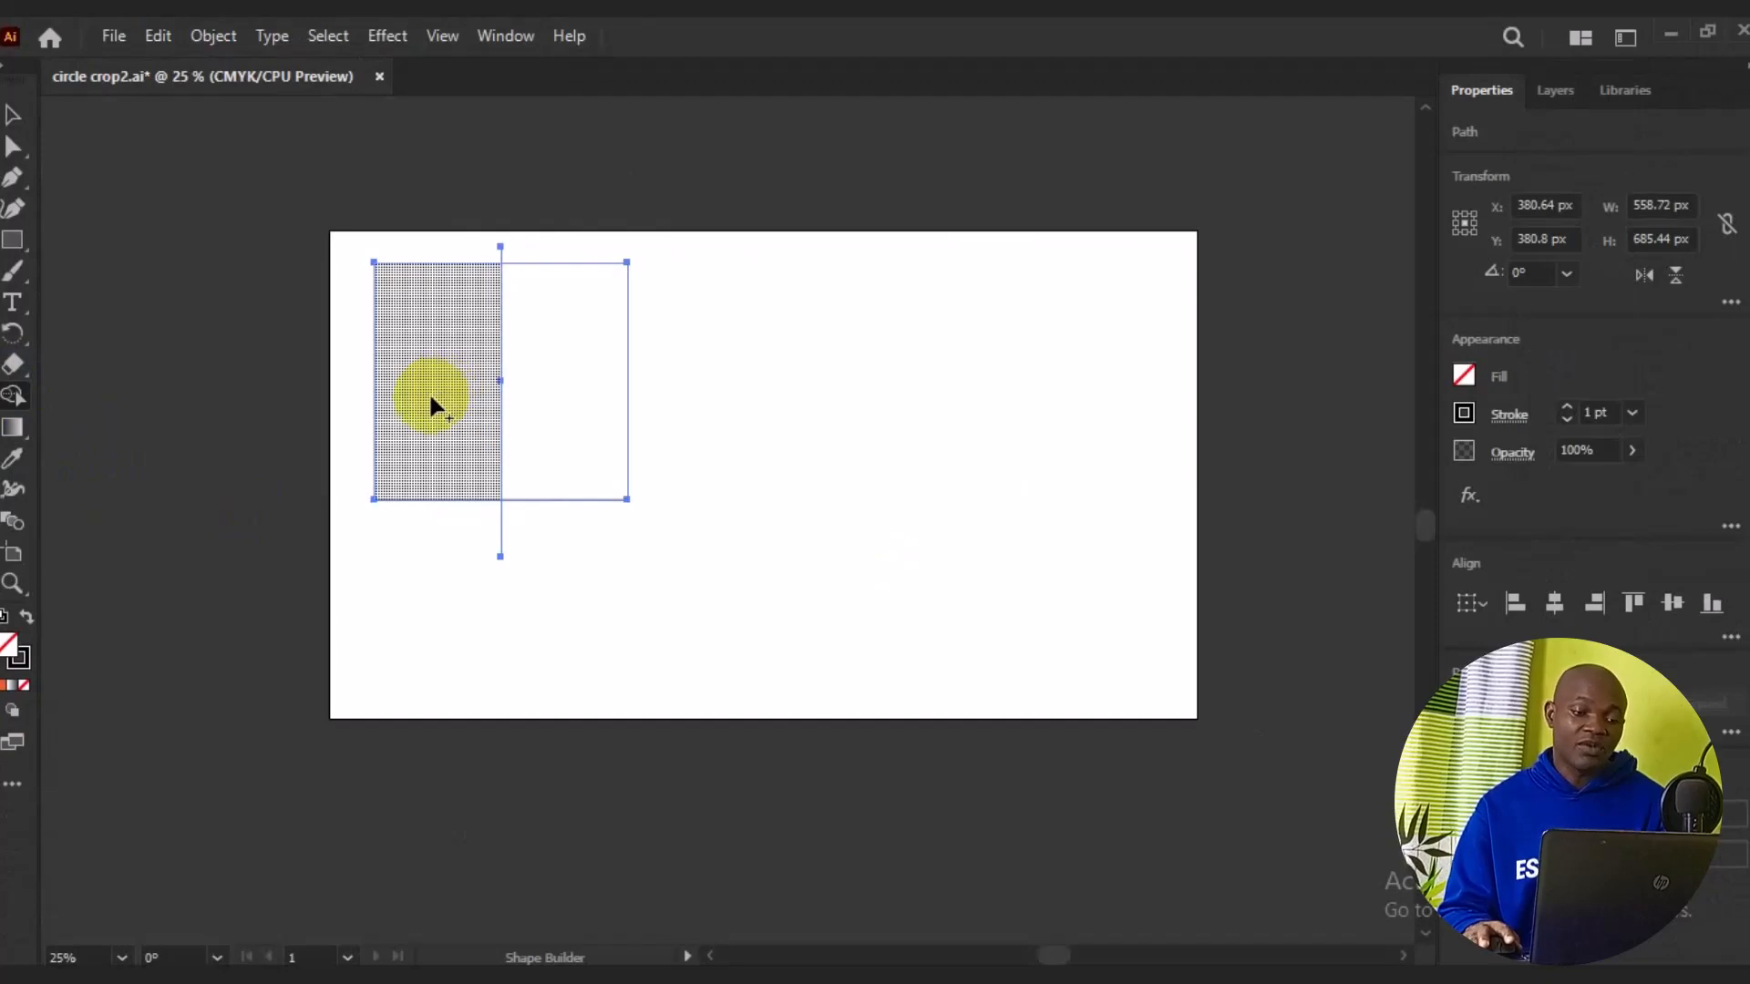
click(1496, 430)
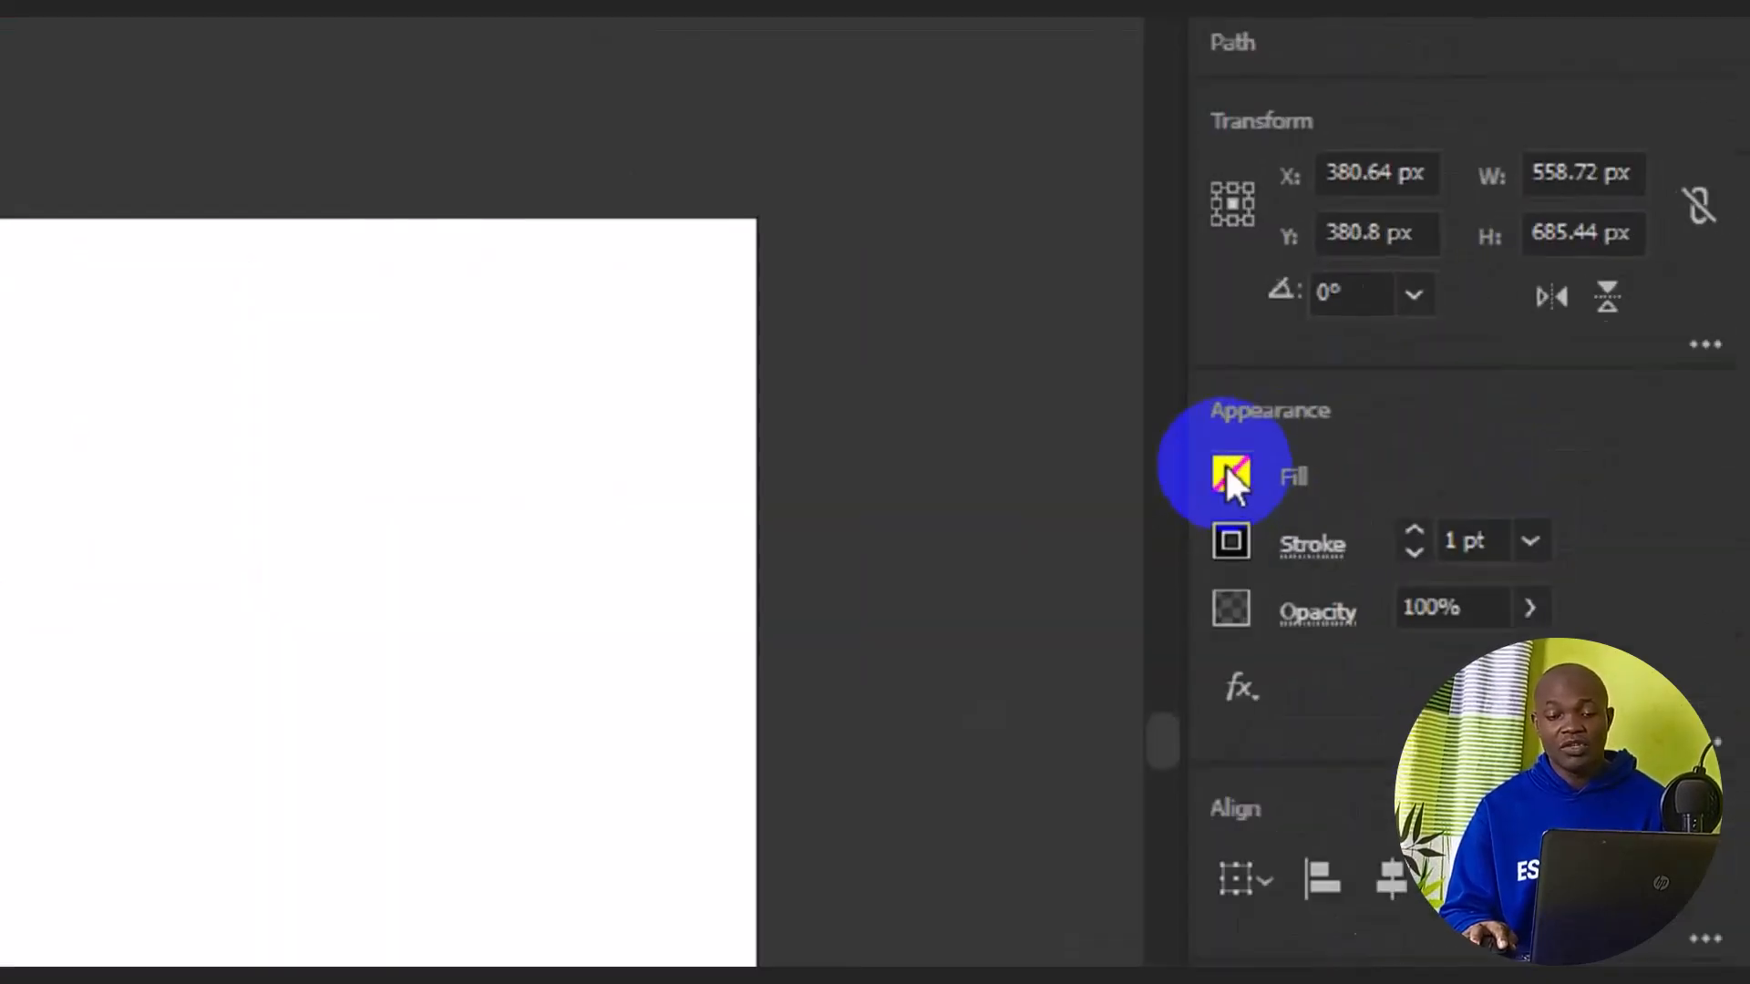
click(1158, 511)
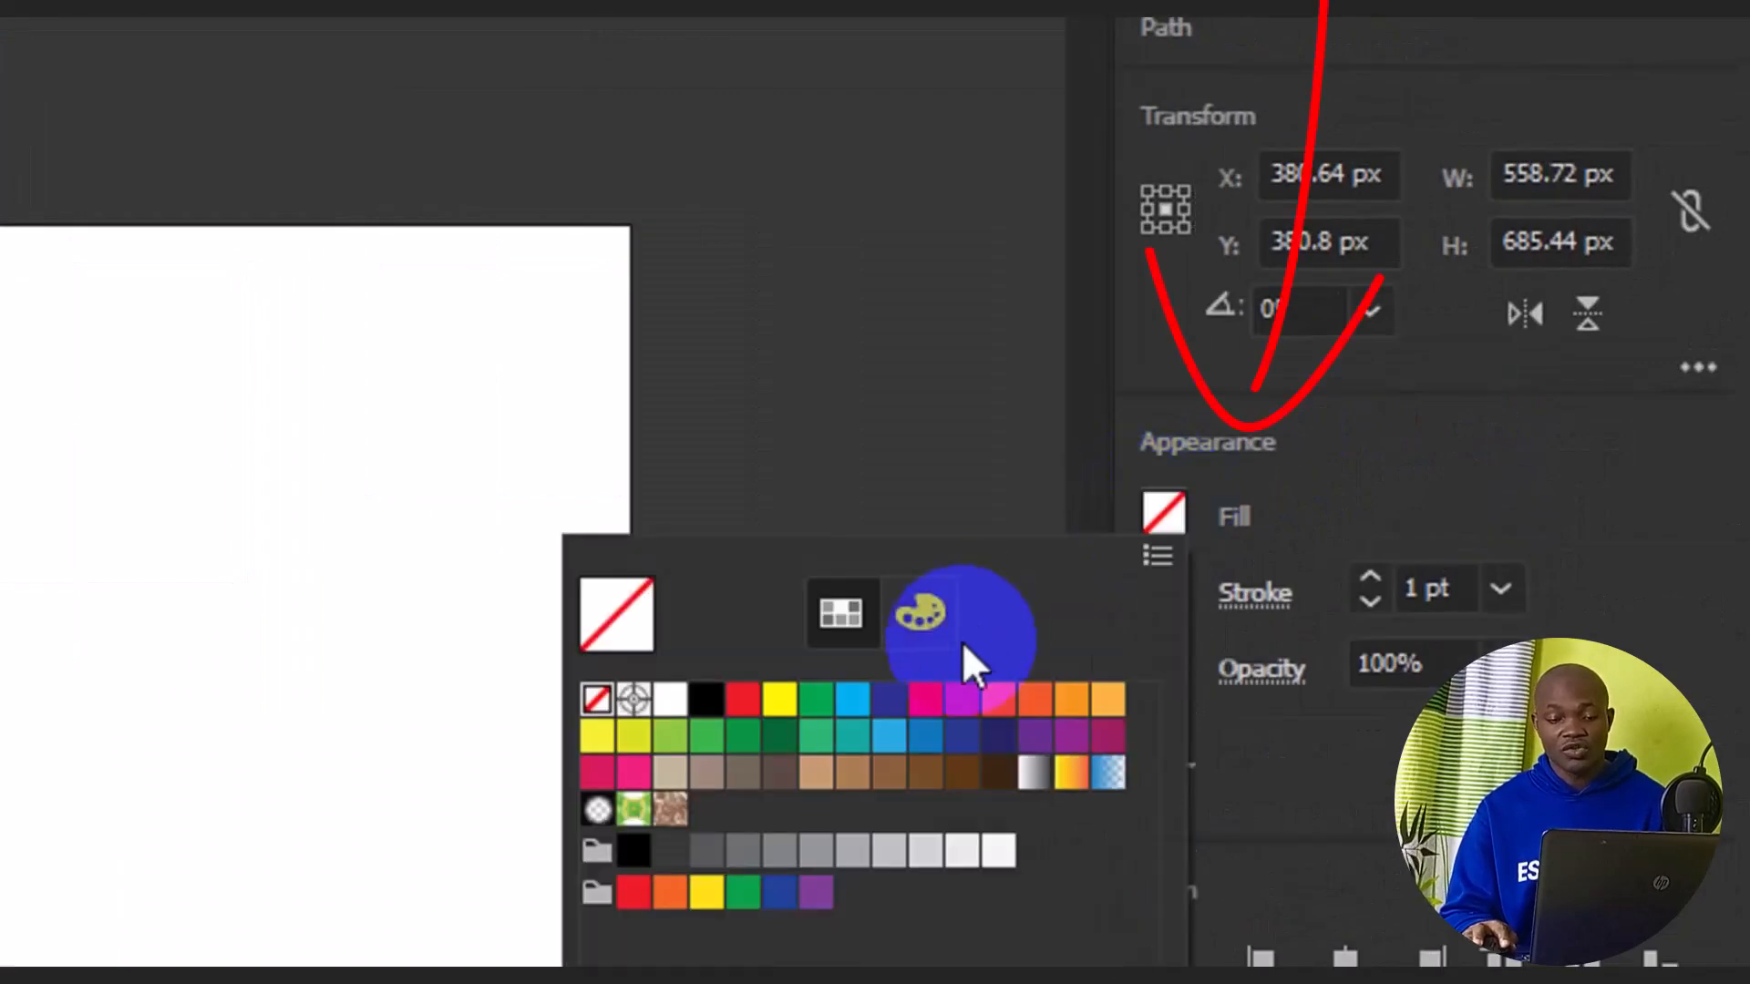
click(889, 696)
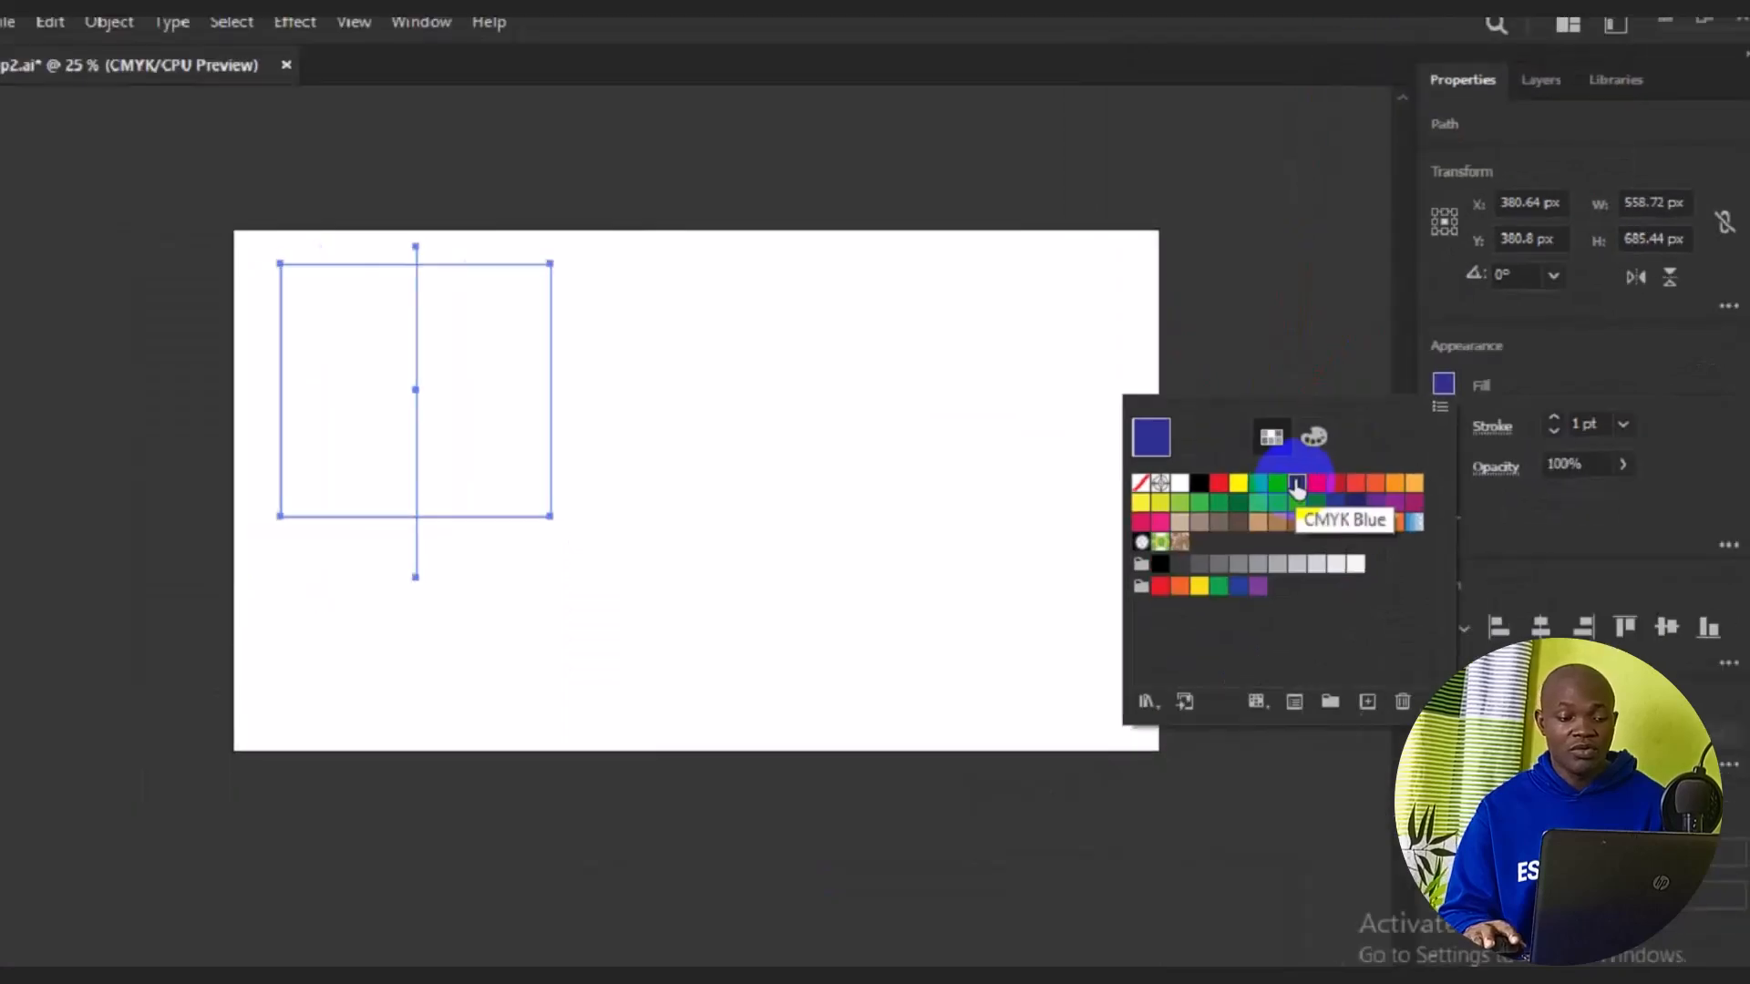
click(457, 461)
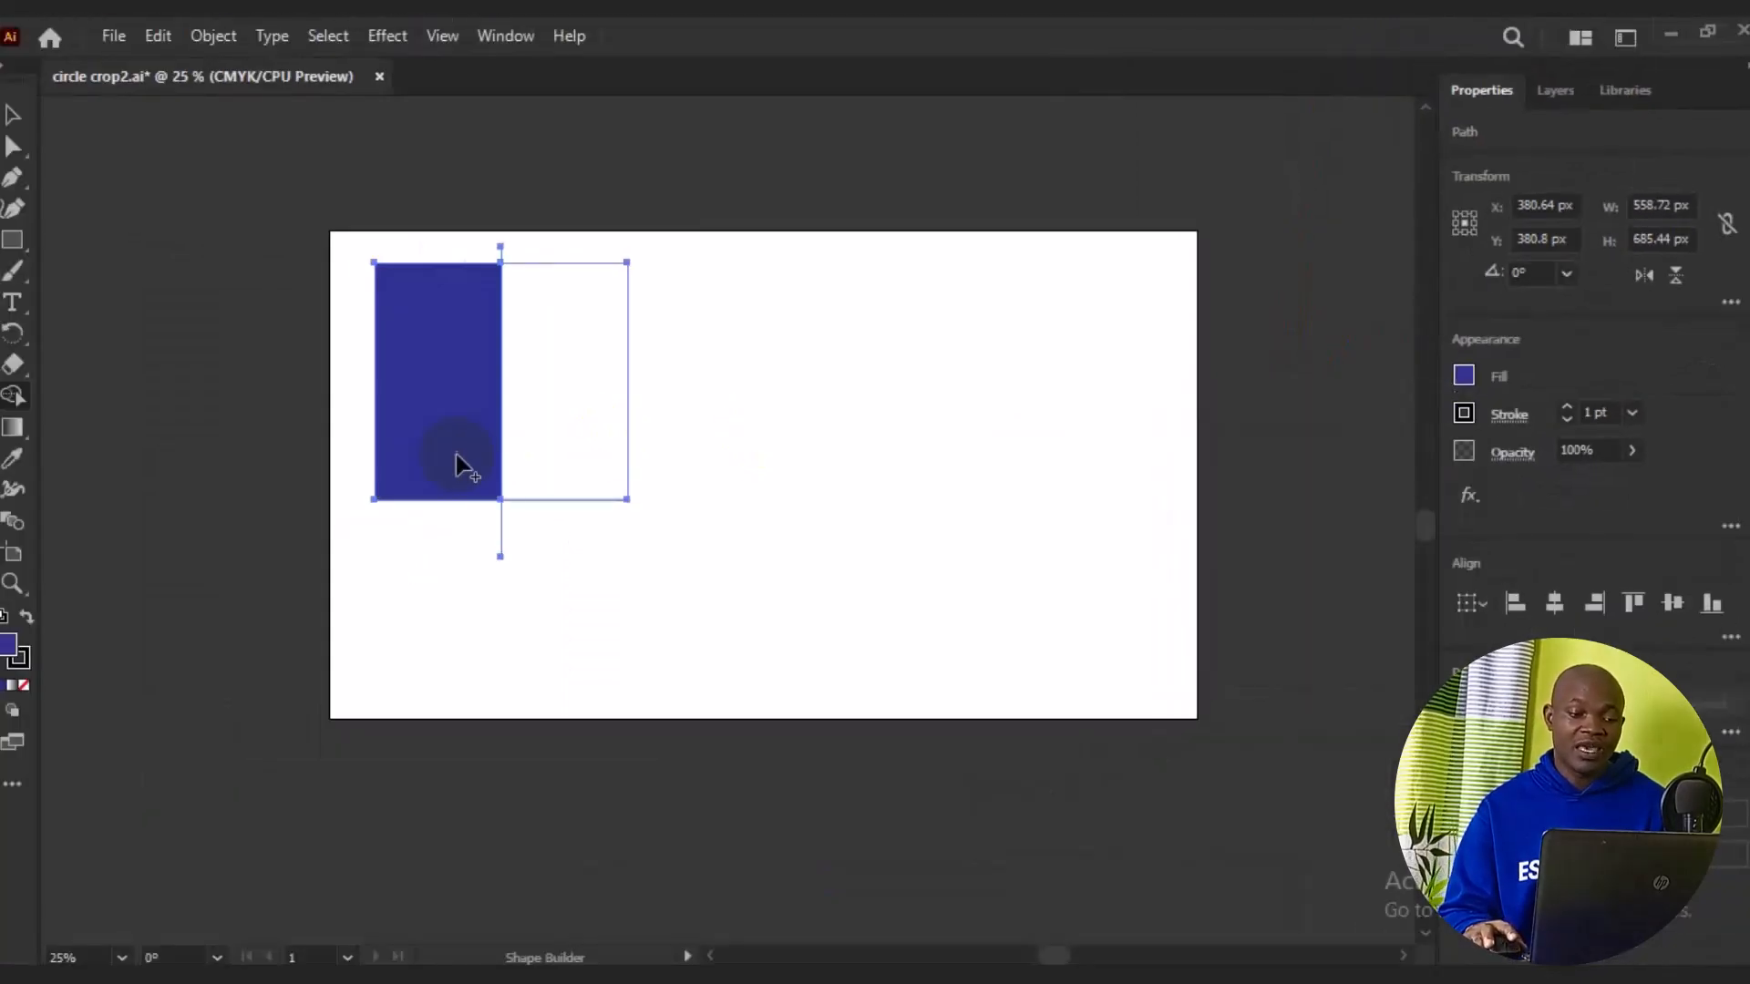
Fill the right half of the divided rectangle with CMYK Magenta using the Shape Builder tool.
click(1588, 359)
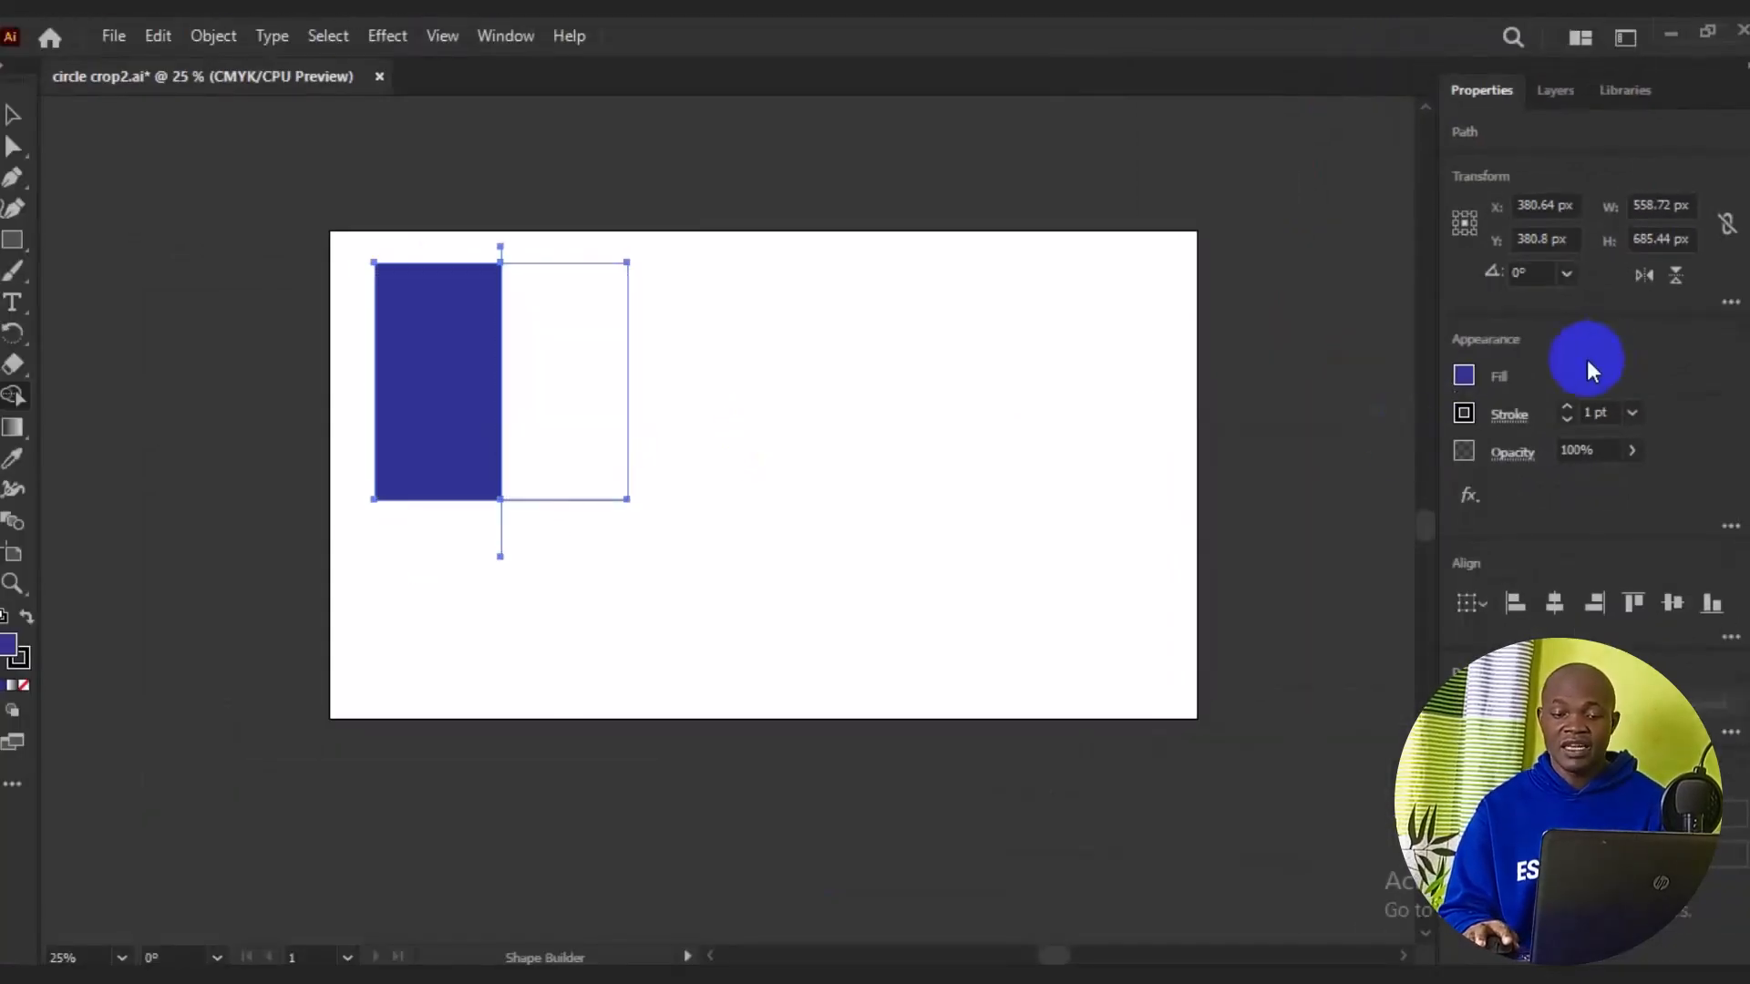
click(1465, 375)
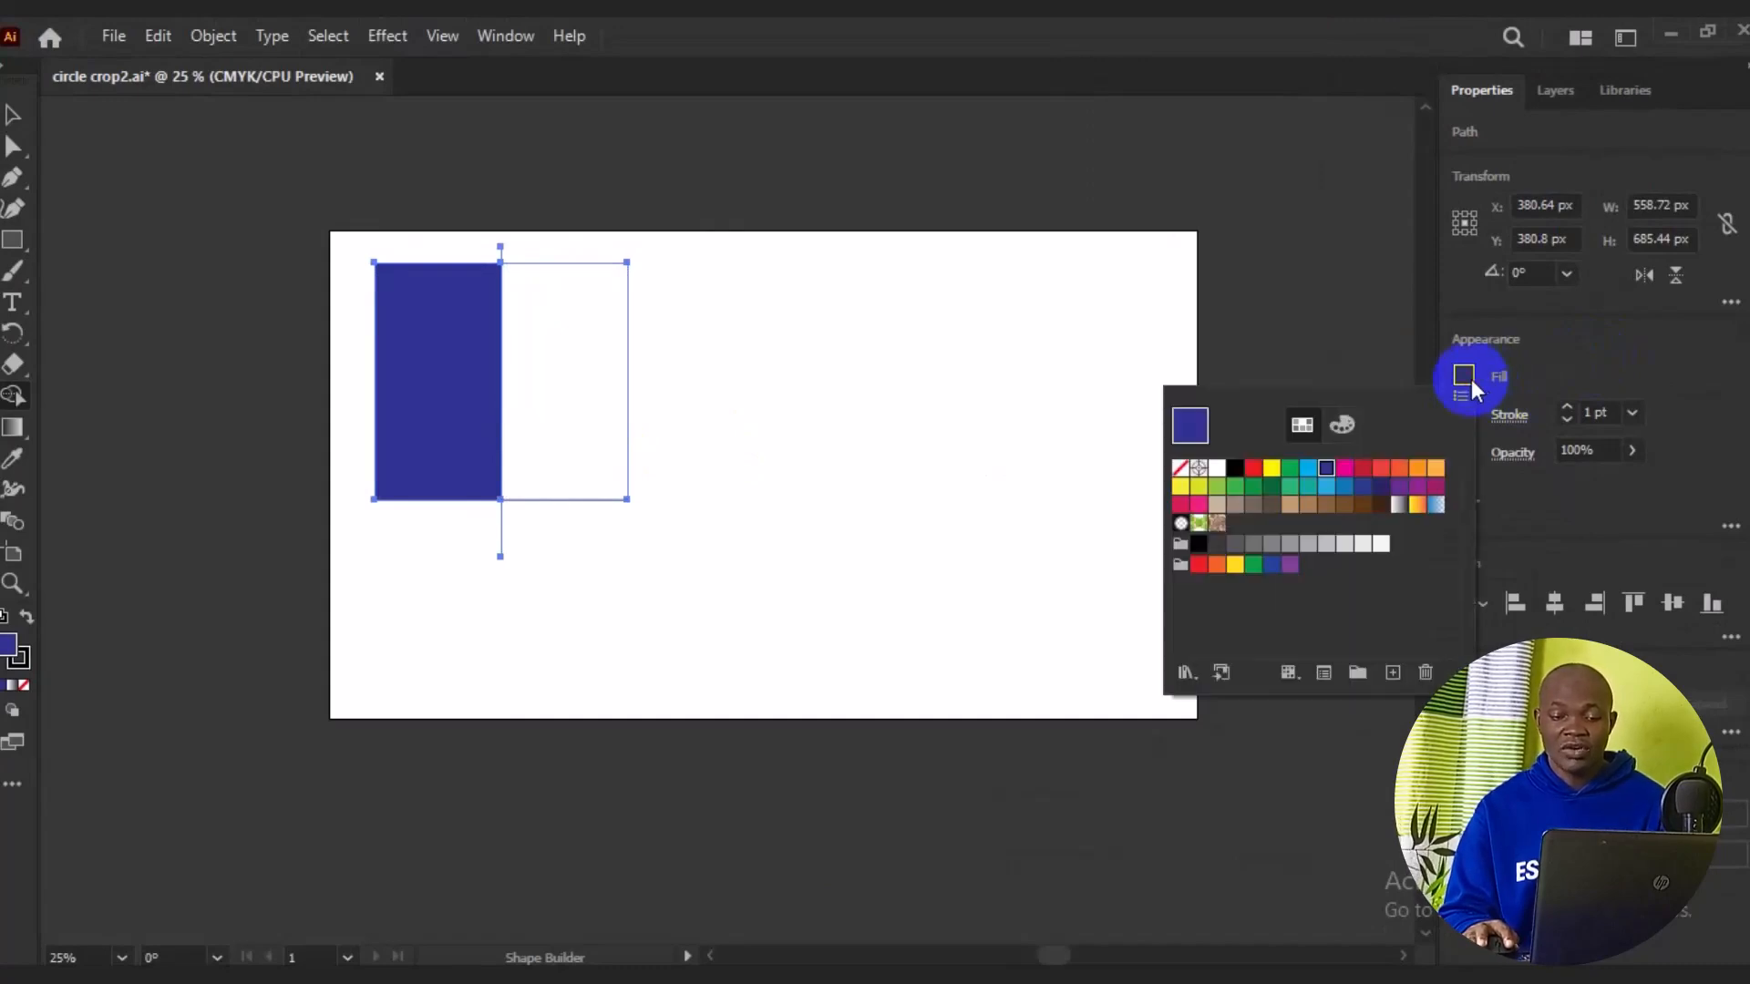
click(1363, 472)
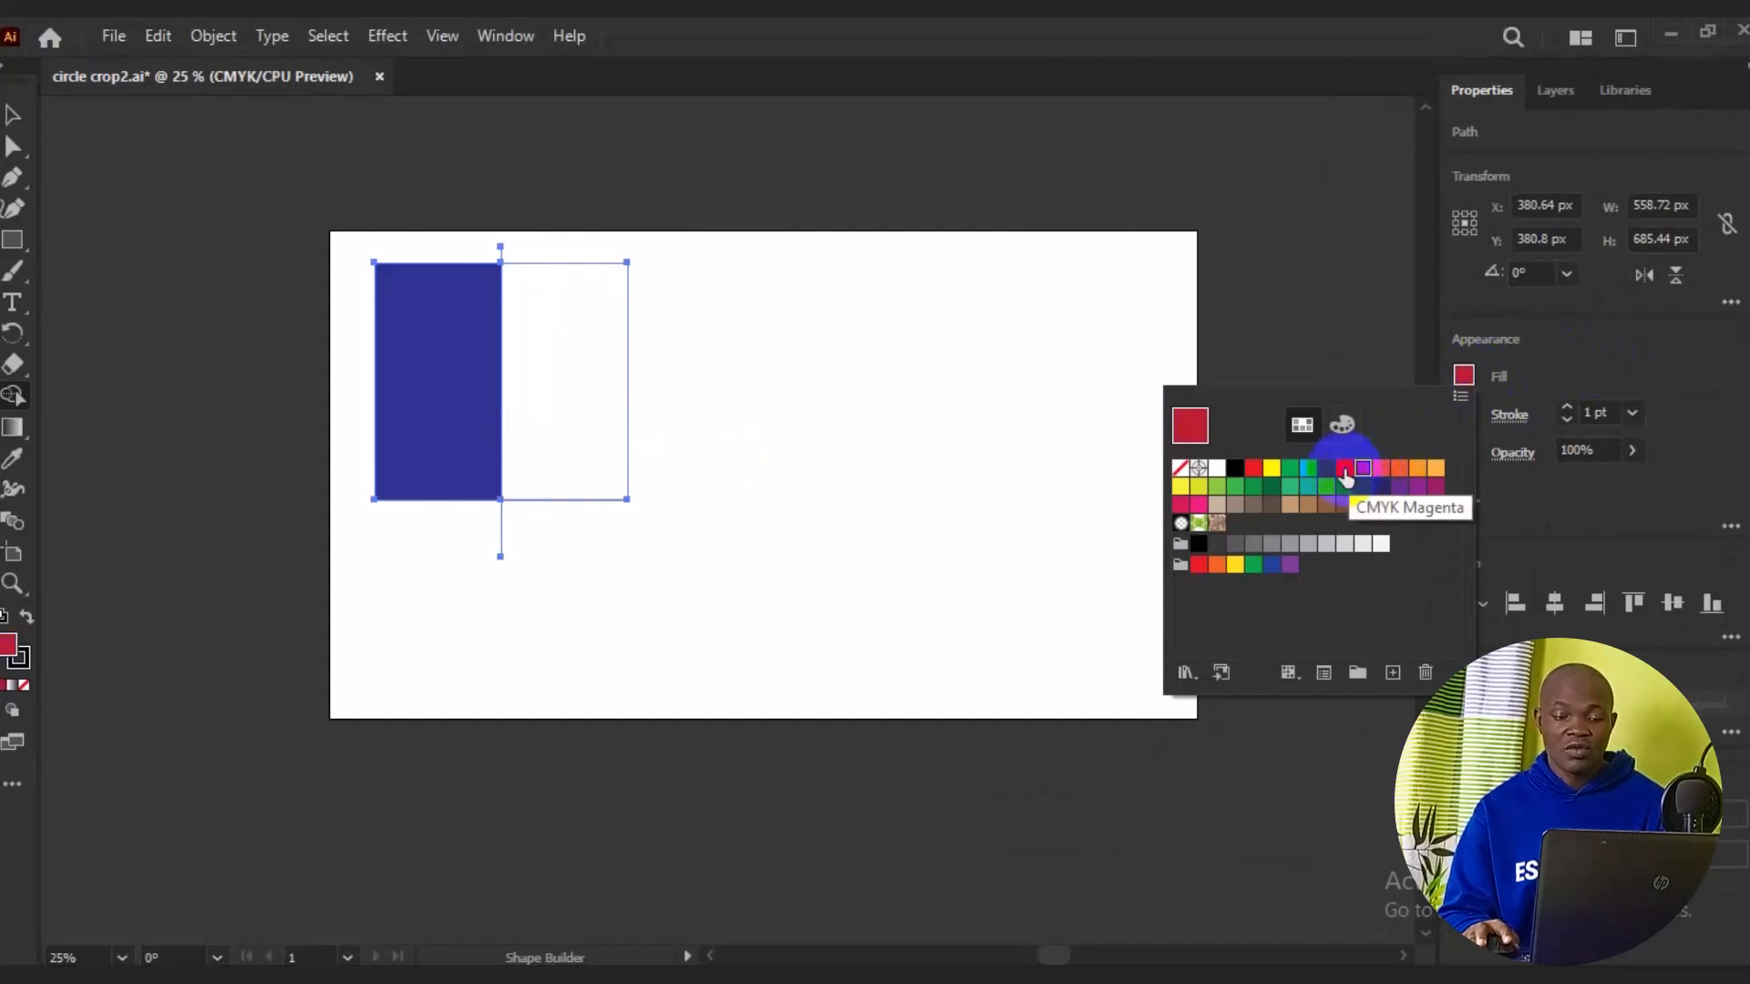
click(1344, 469)
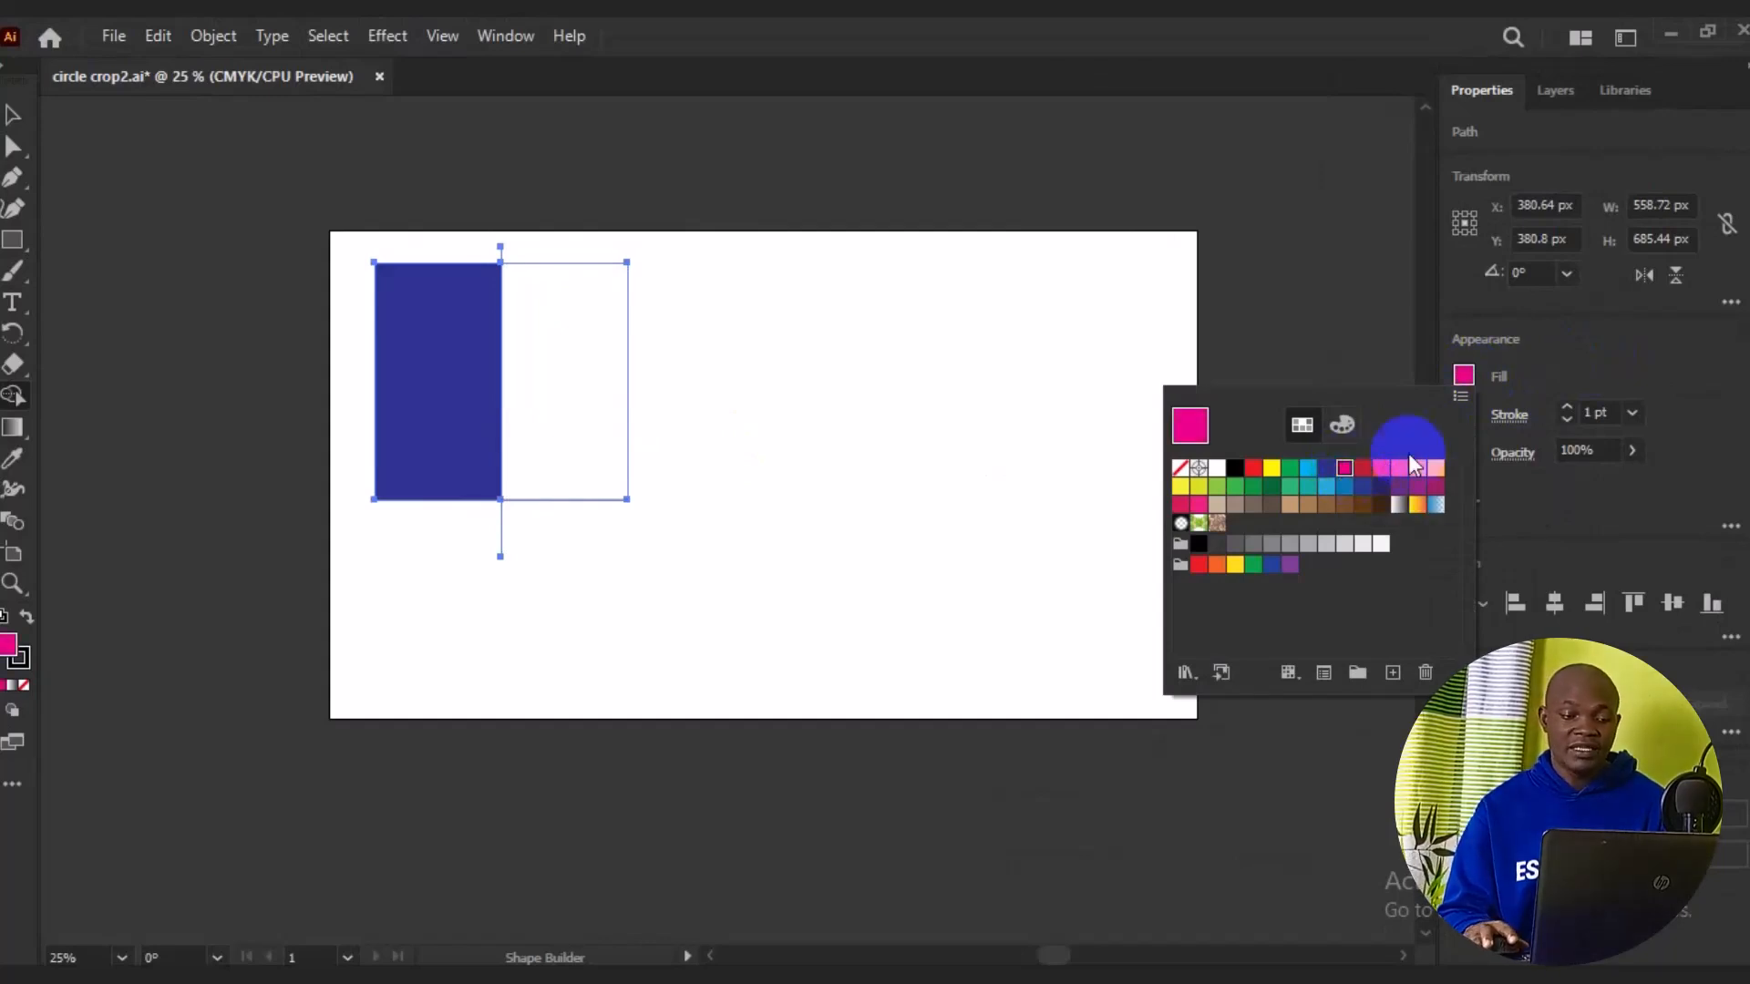
click(545, 448)
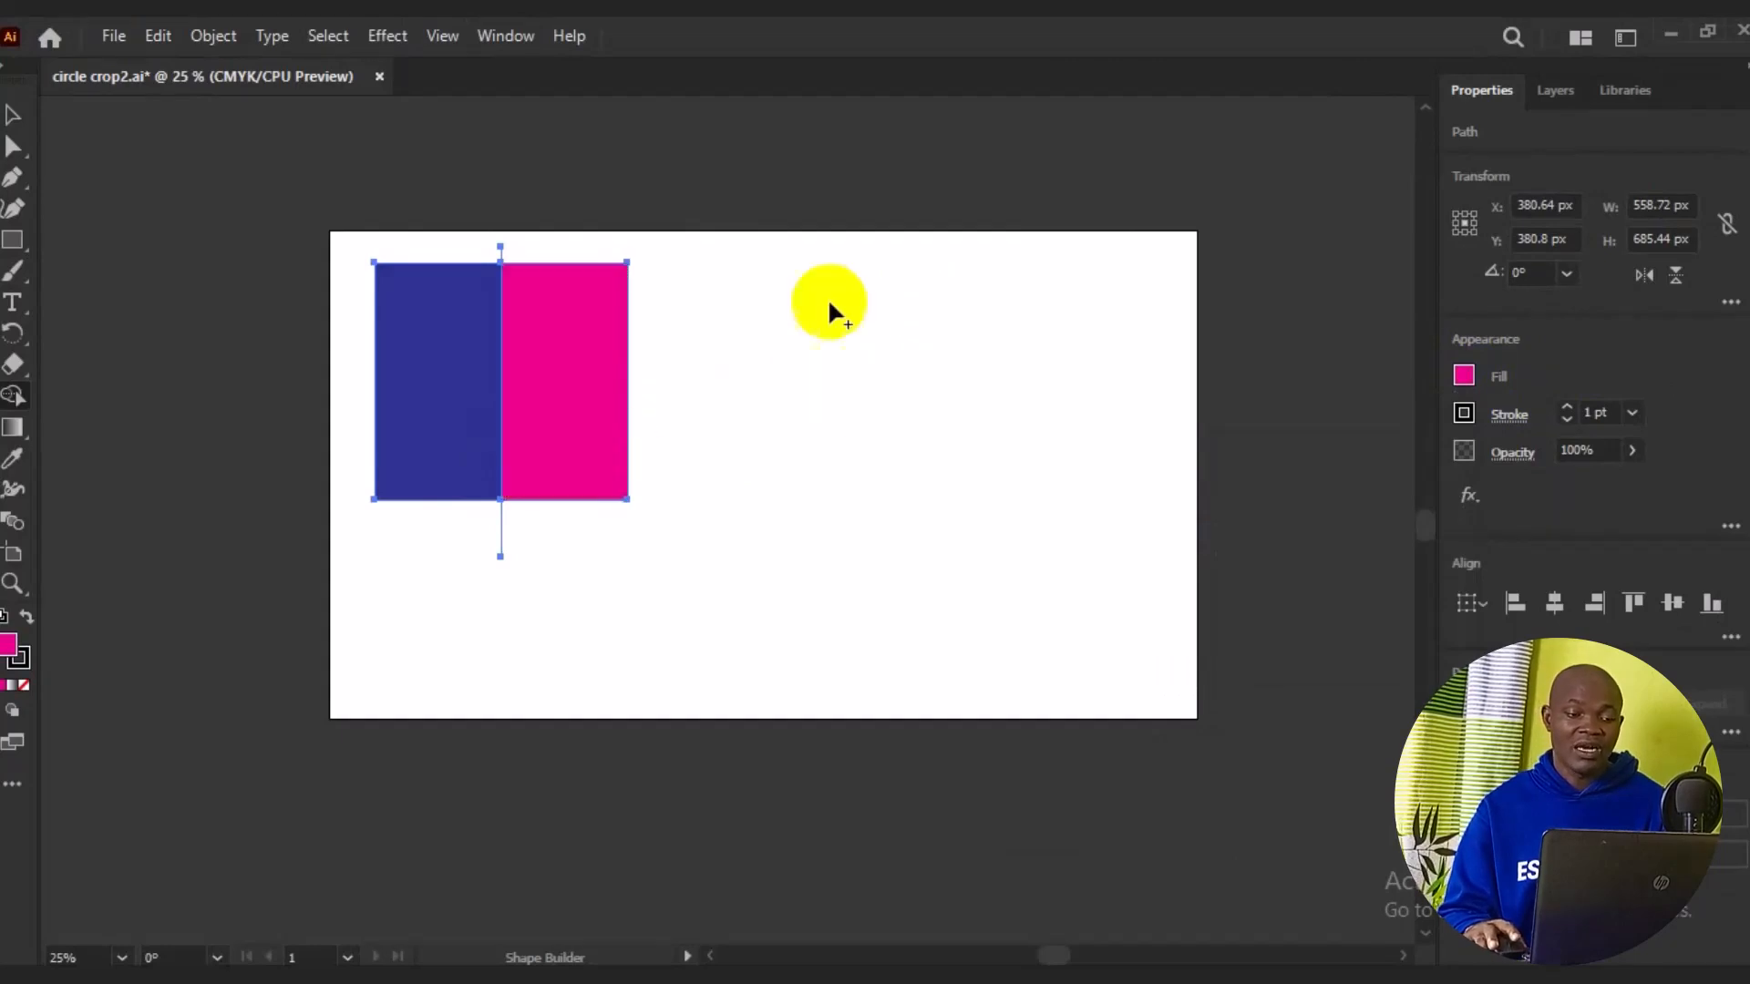
Move both coloured halves together to the artboard's right side, at about X 1400, Y 424 px, and delete the leftover line pieces.
click(29, 107)
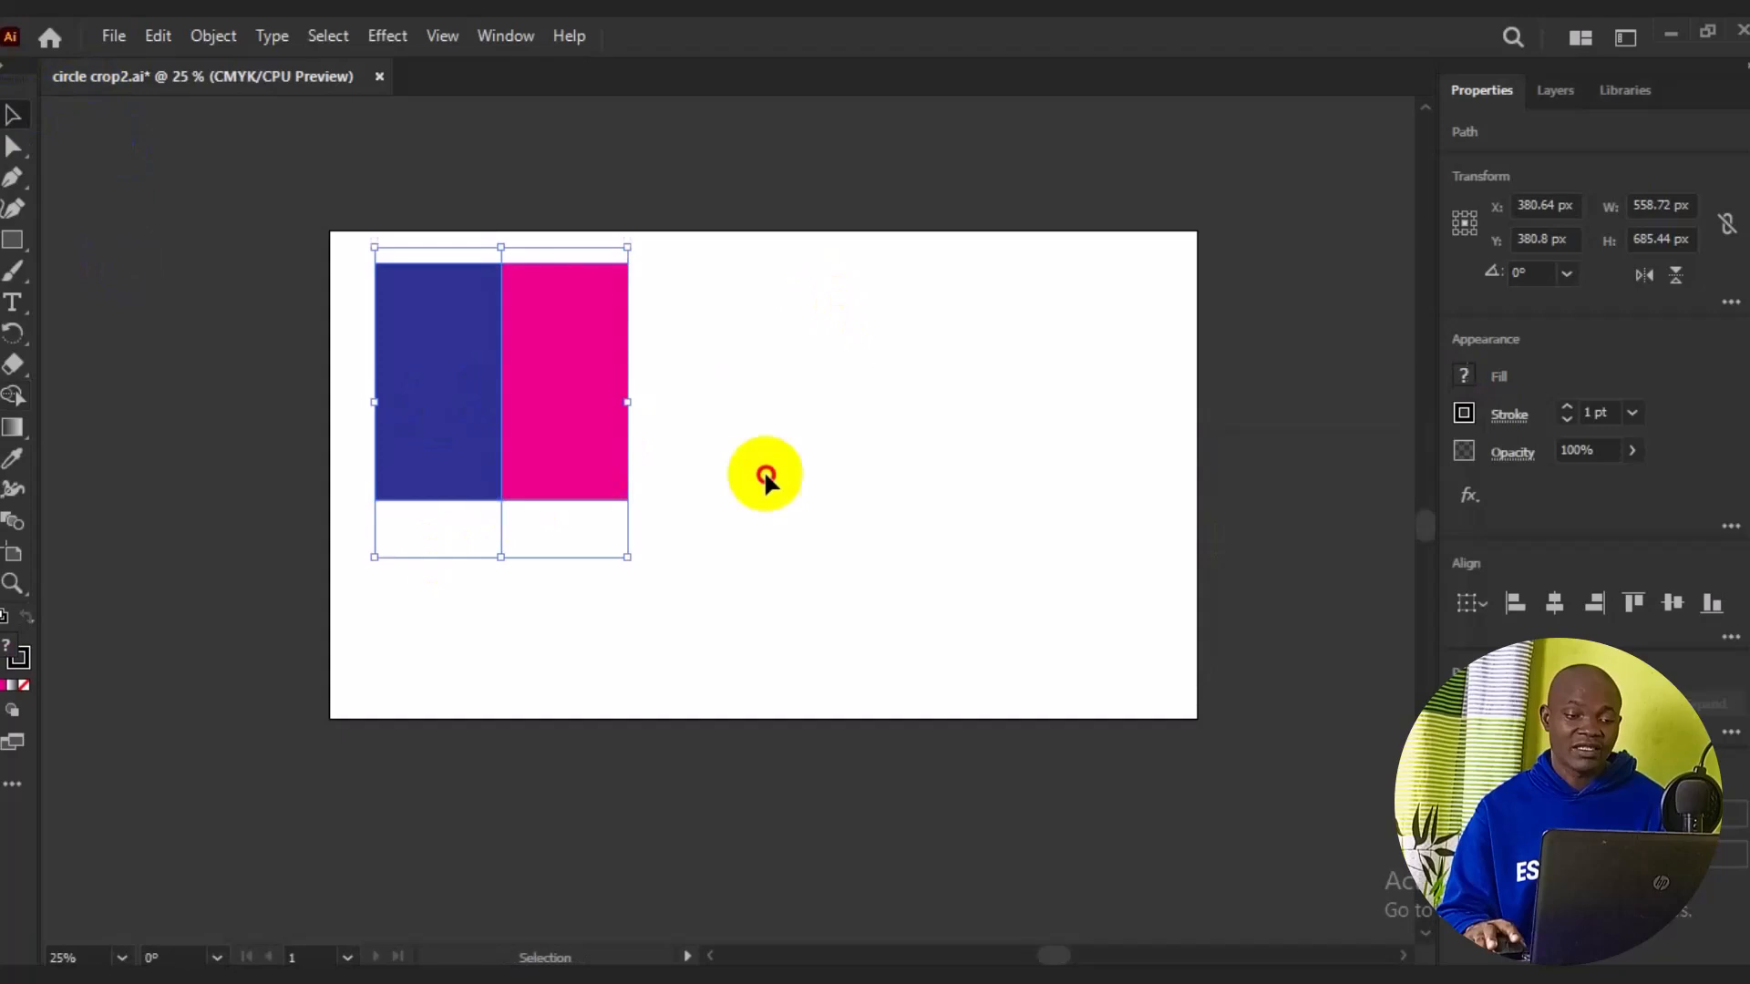
click(572, 453)
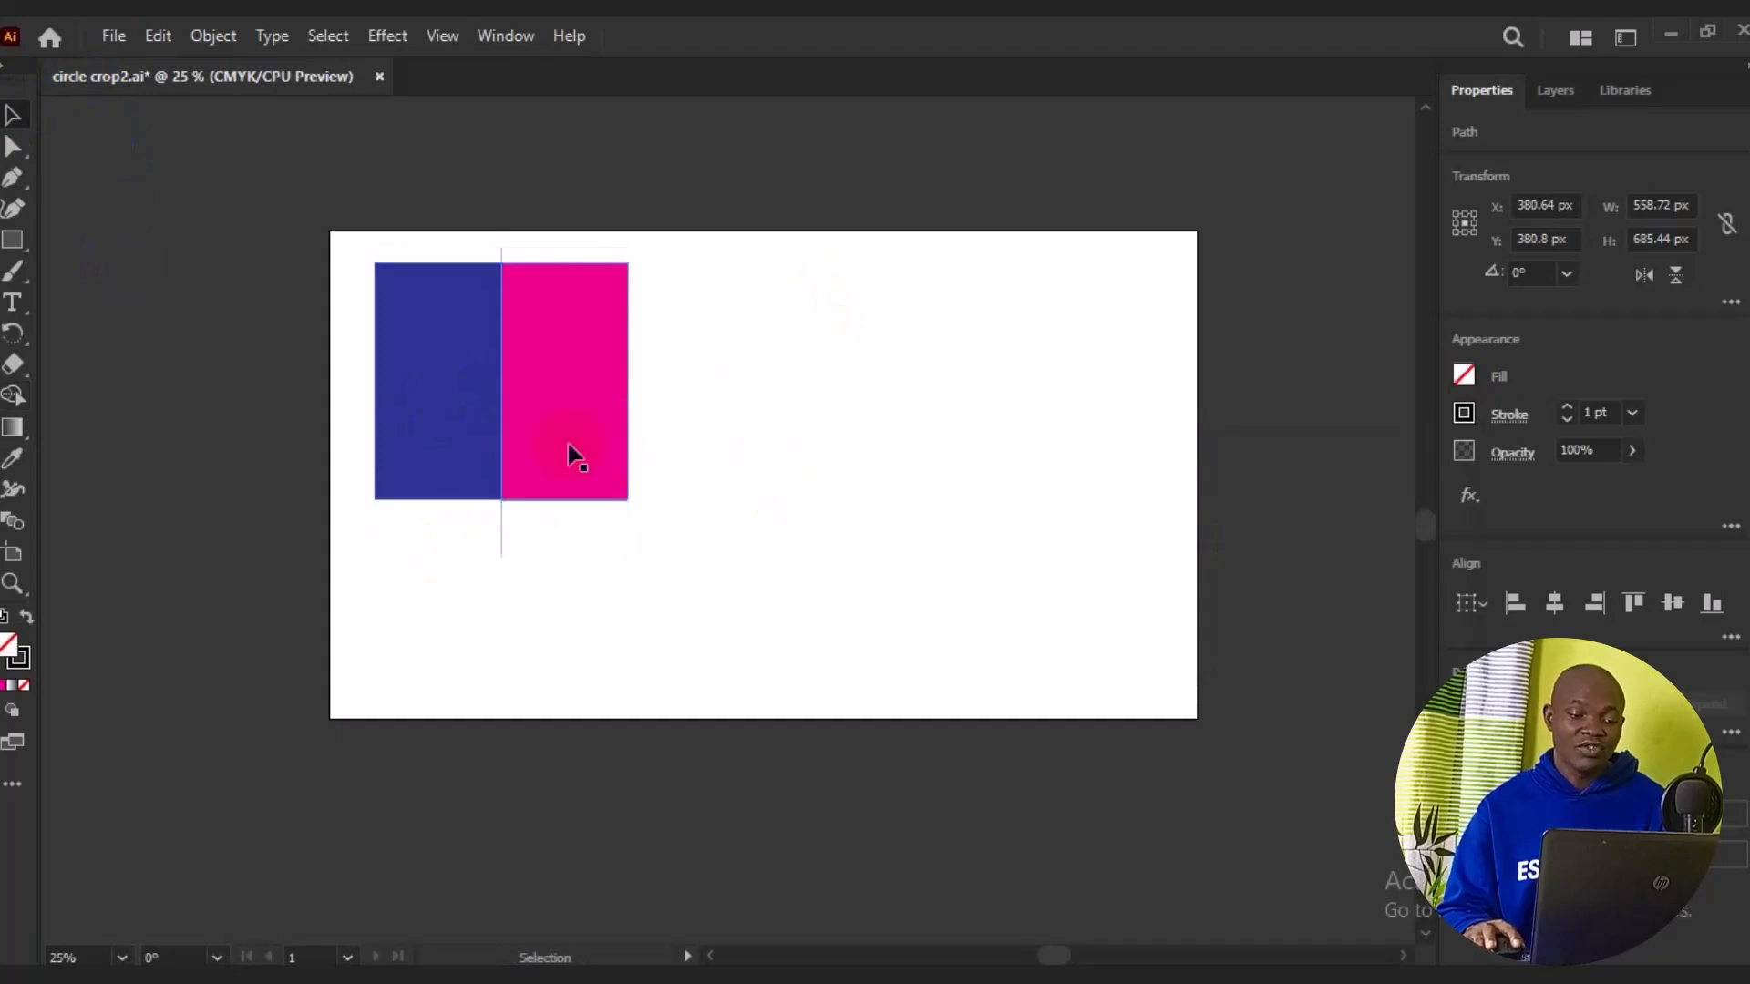
click(565, 453)
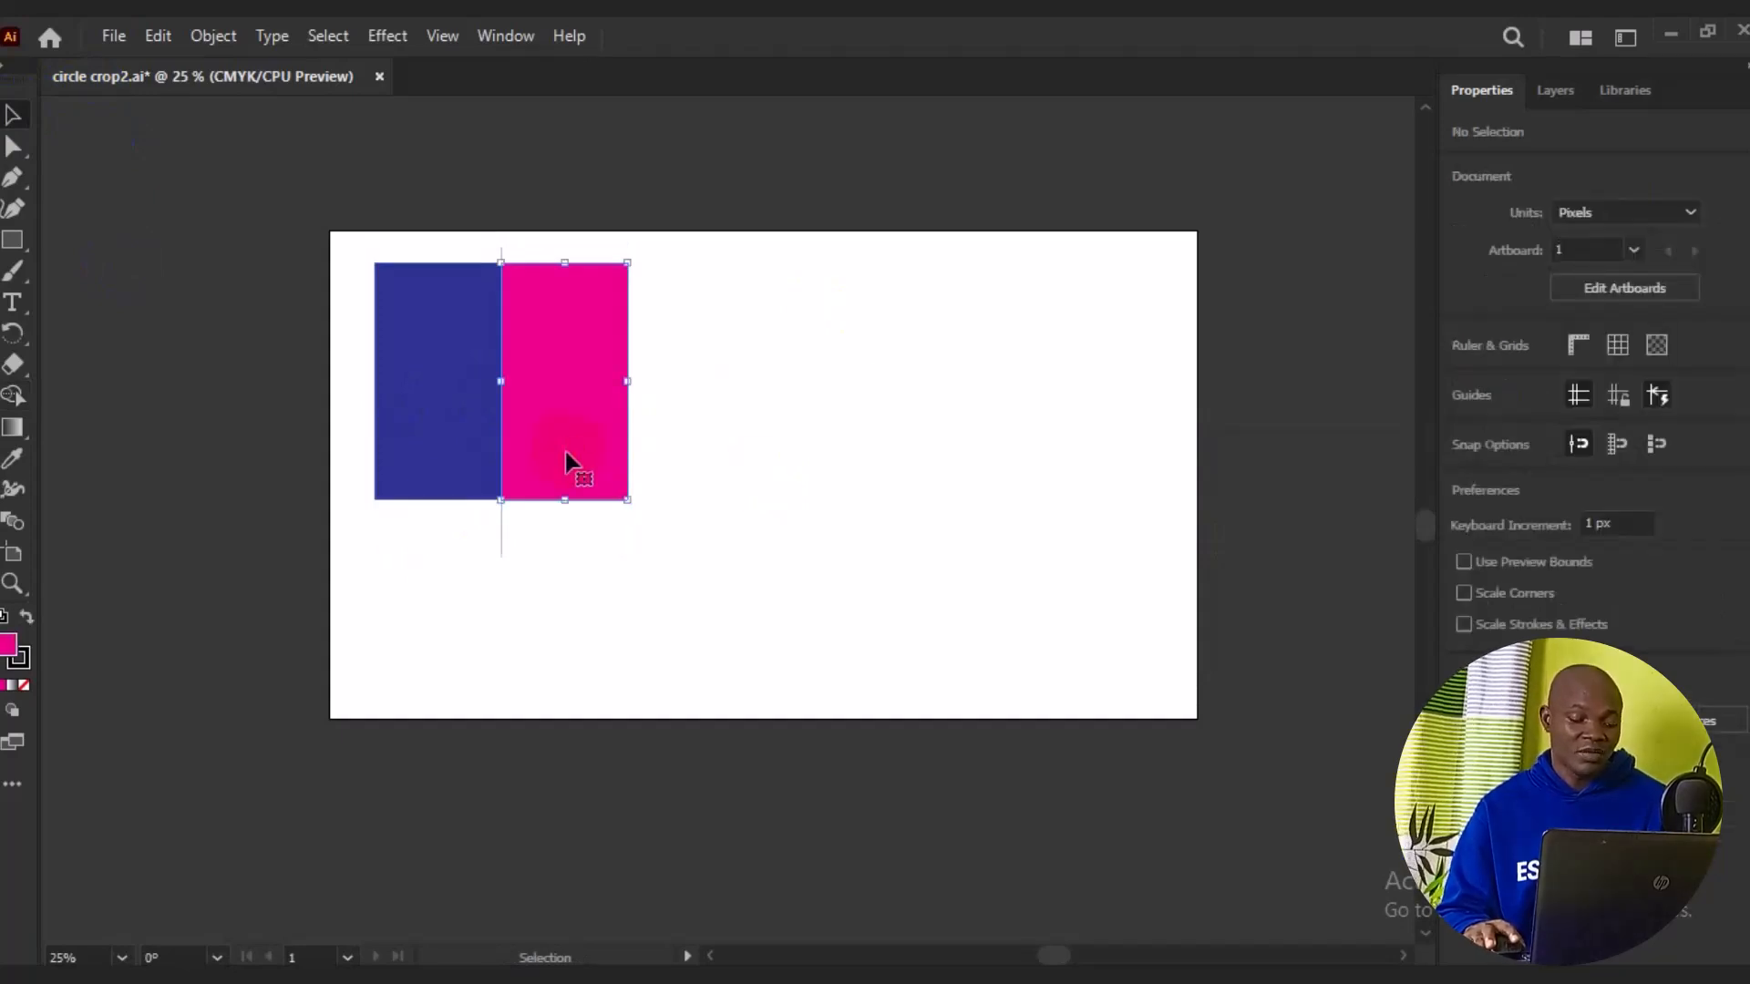
shift+click(454, 472)
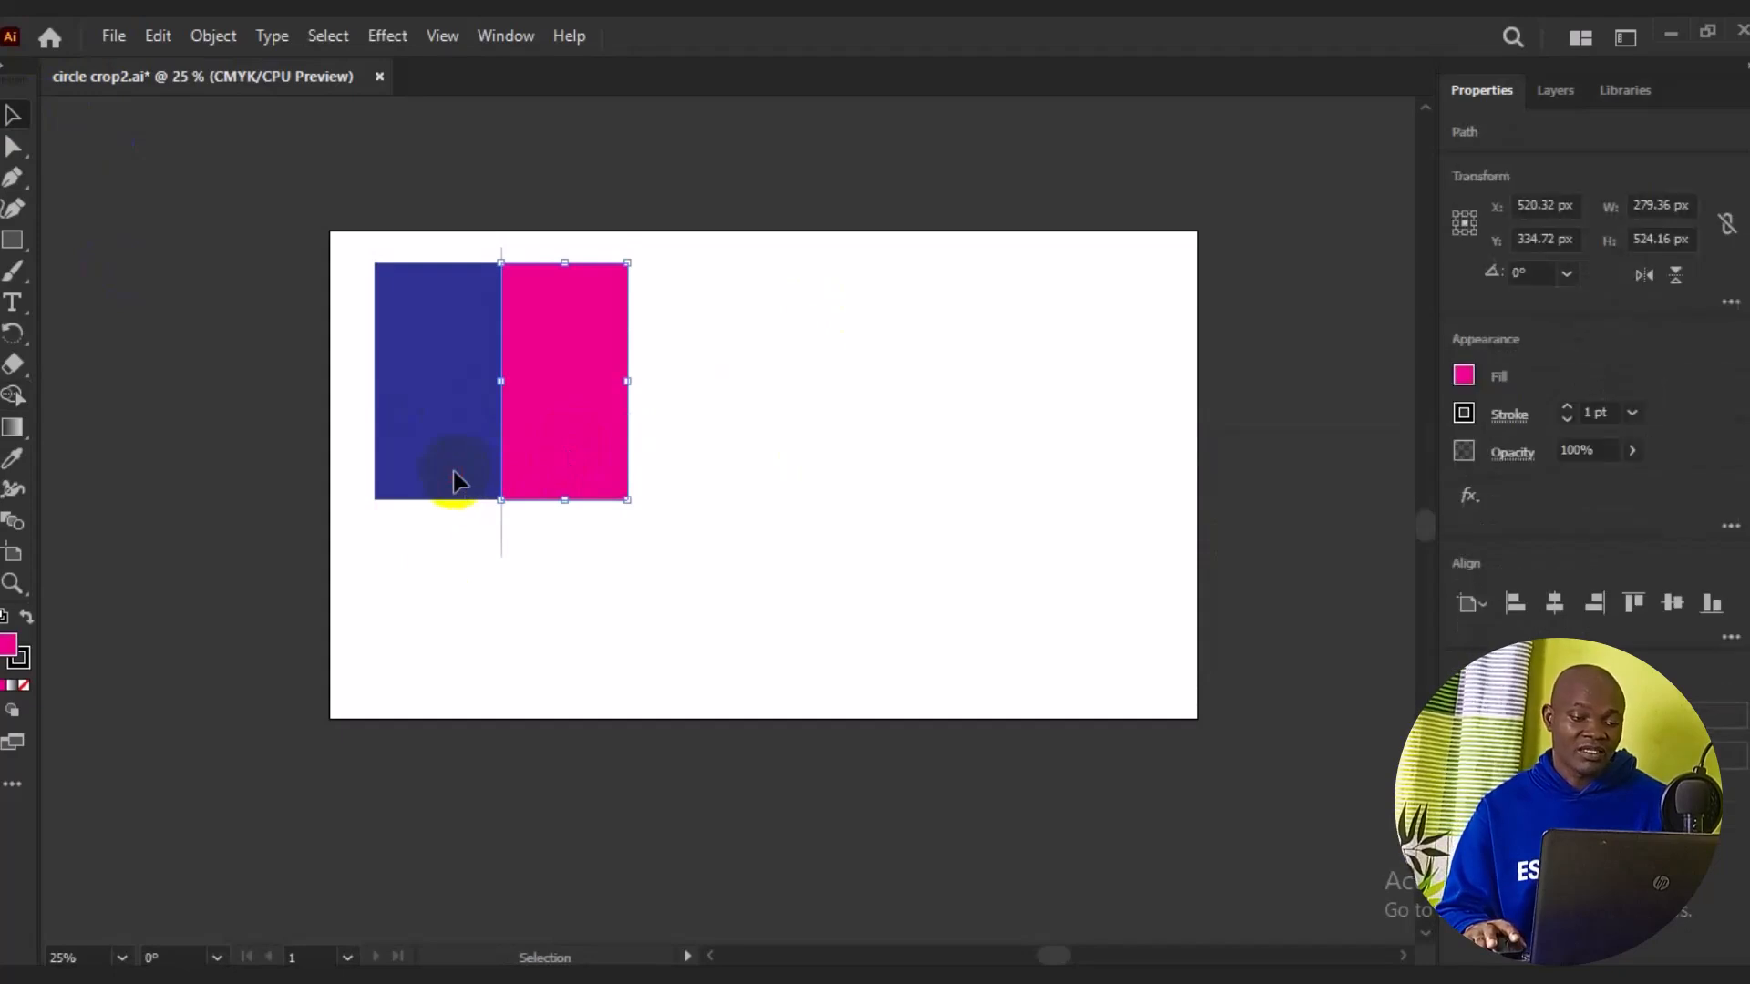
drag(453, 473, 368, 730)
drag(460, 668, 1008, 456)
drag(293, 194, 785, 692)
key(Delete)
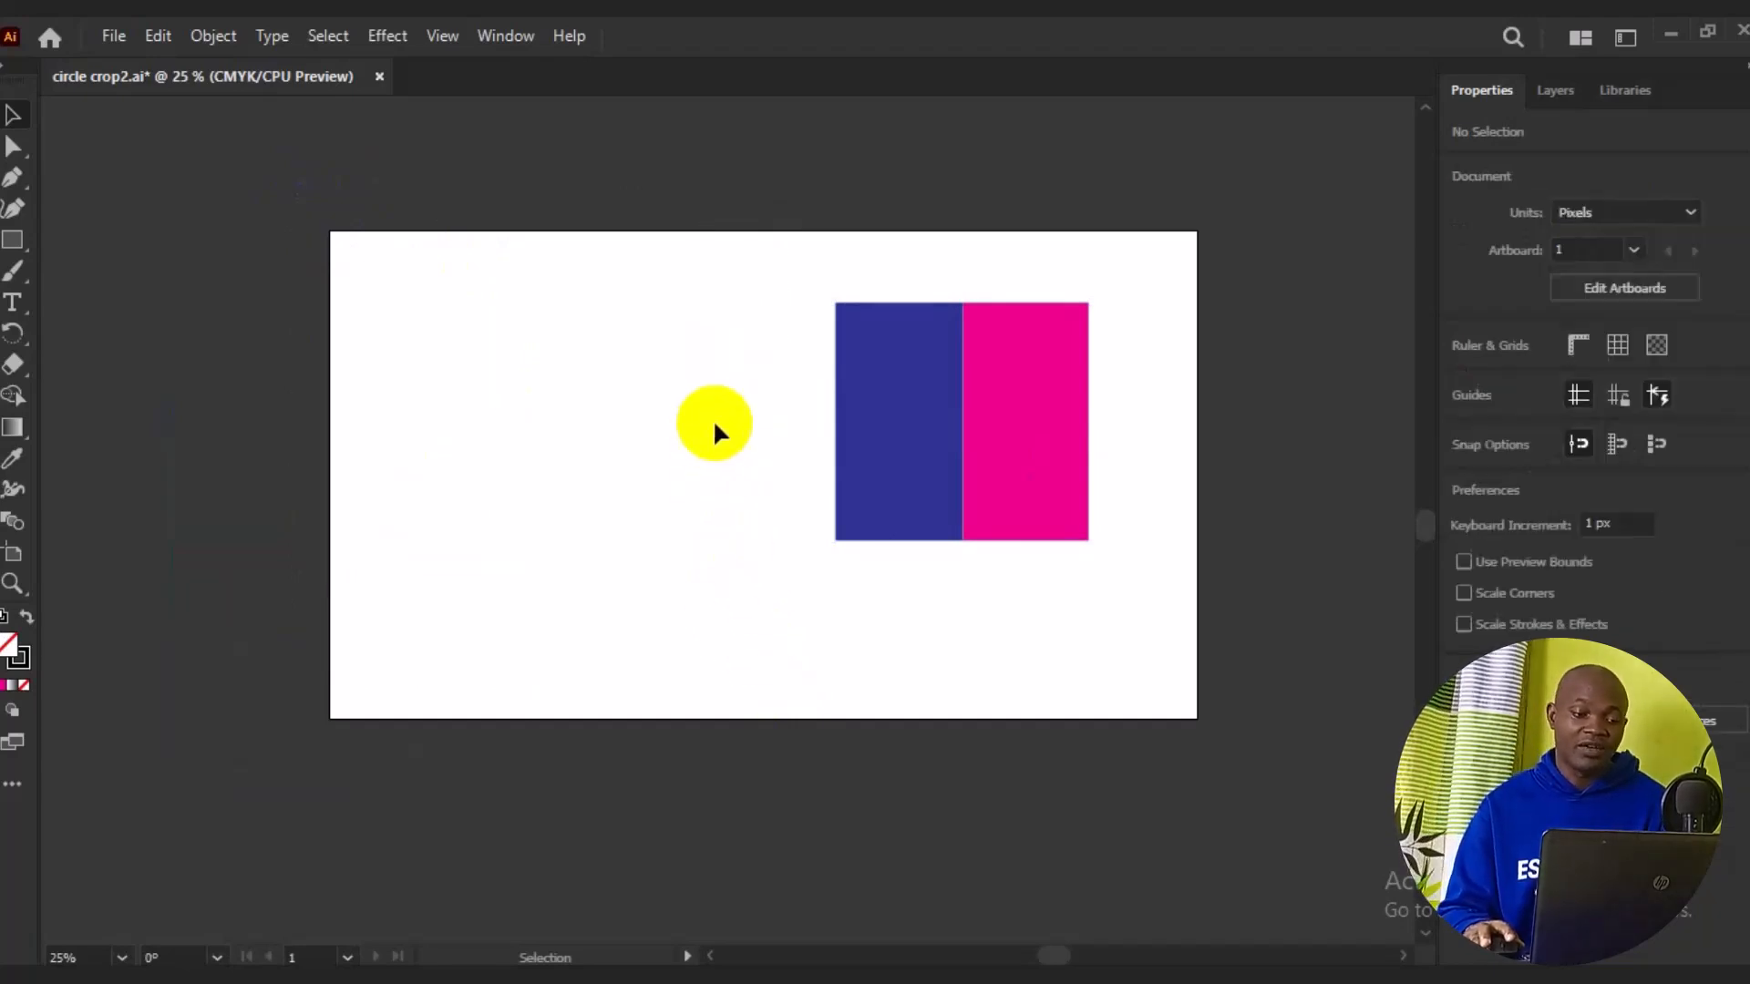
Group the blue and magenta halves and move the group to the artboard's upper-left area, at about X 349, Y 335 px.
drag(656, 310, 1149, 602)
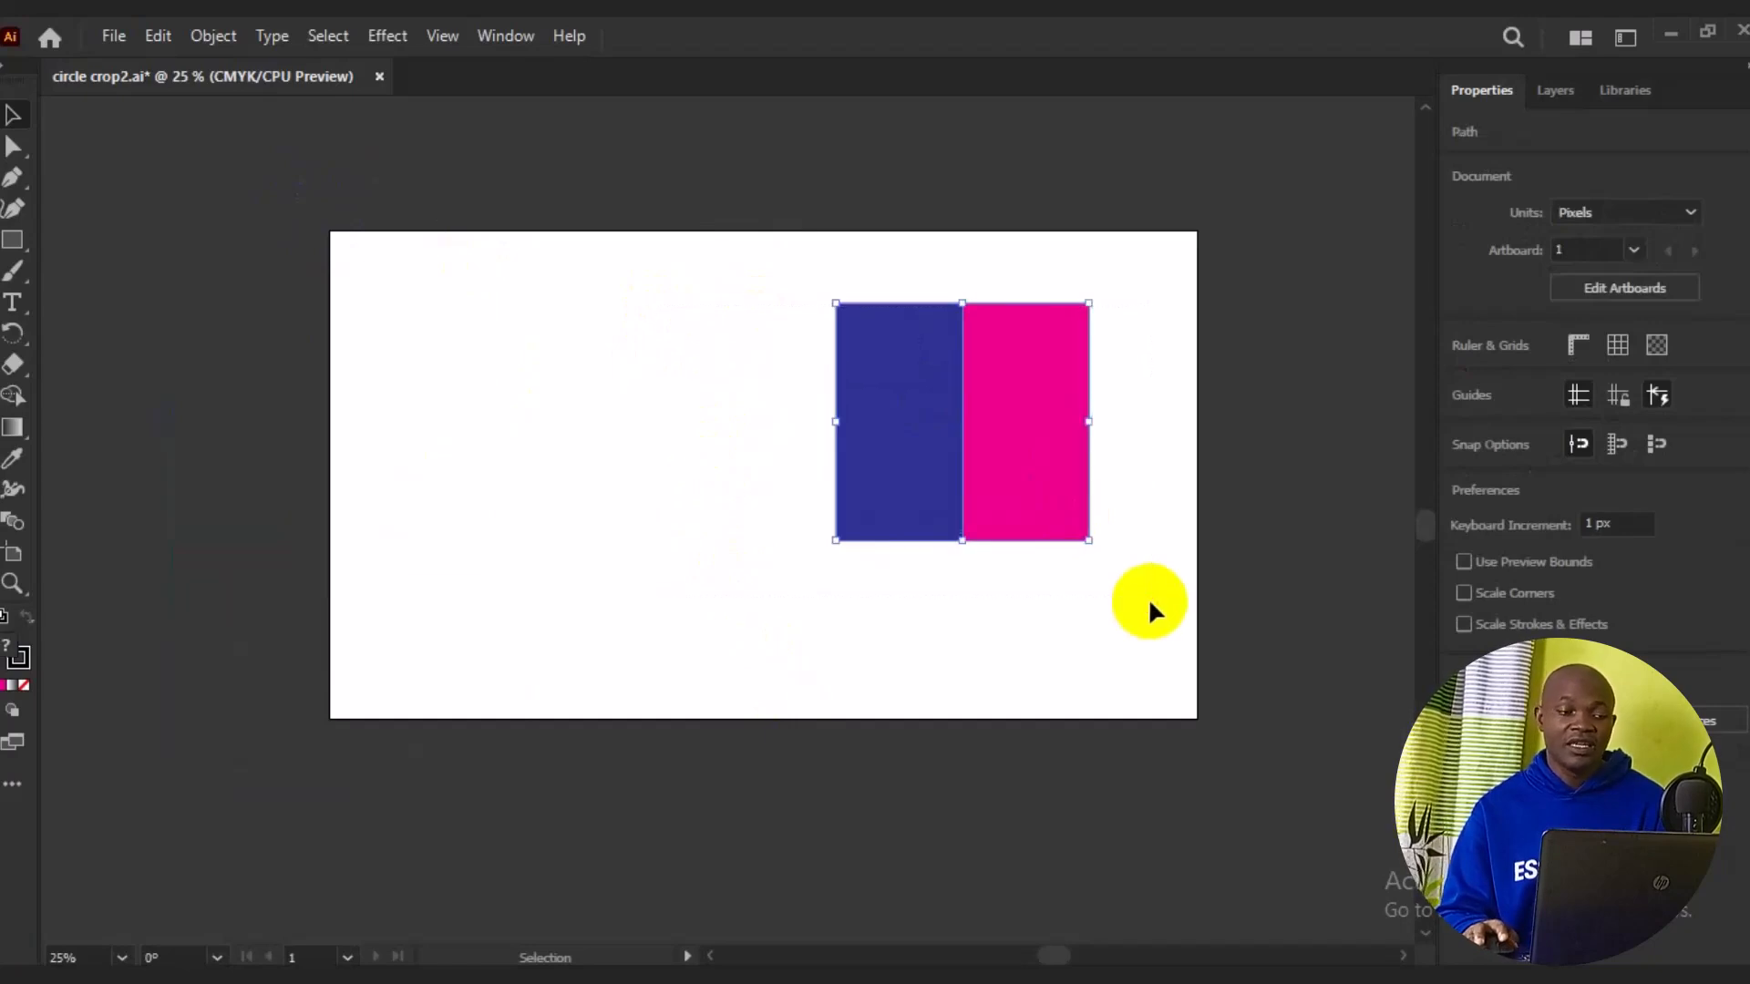
click(228, 41)
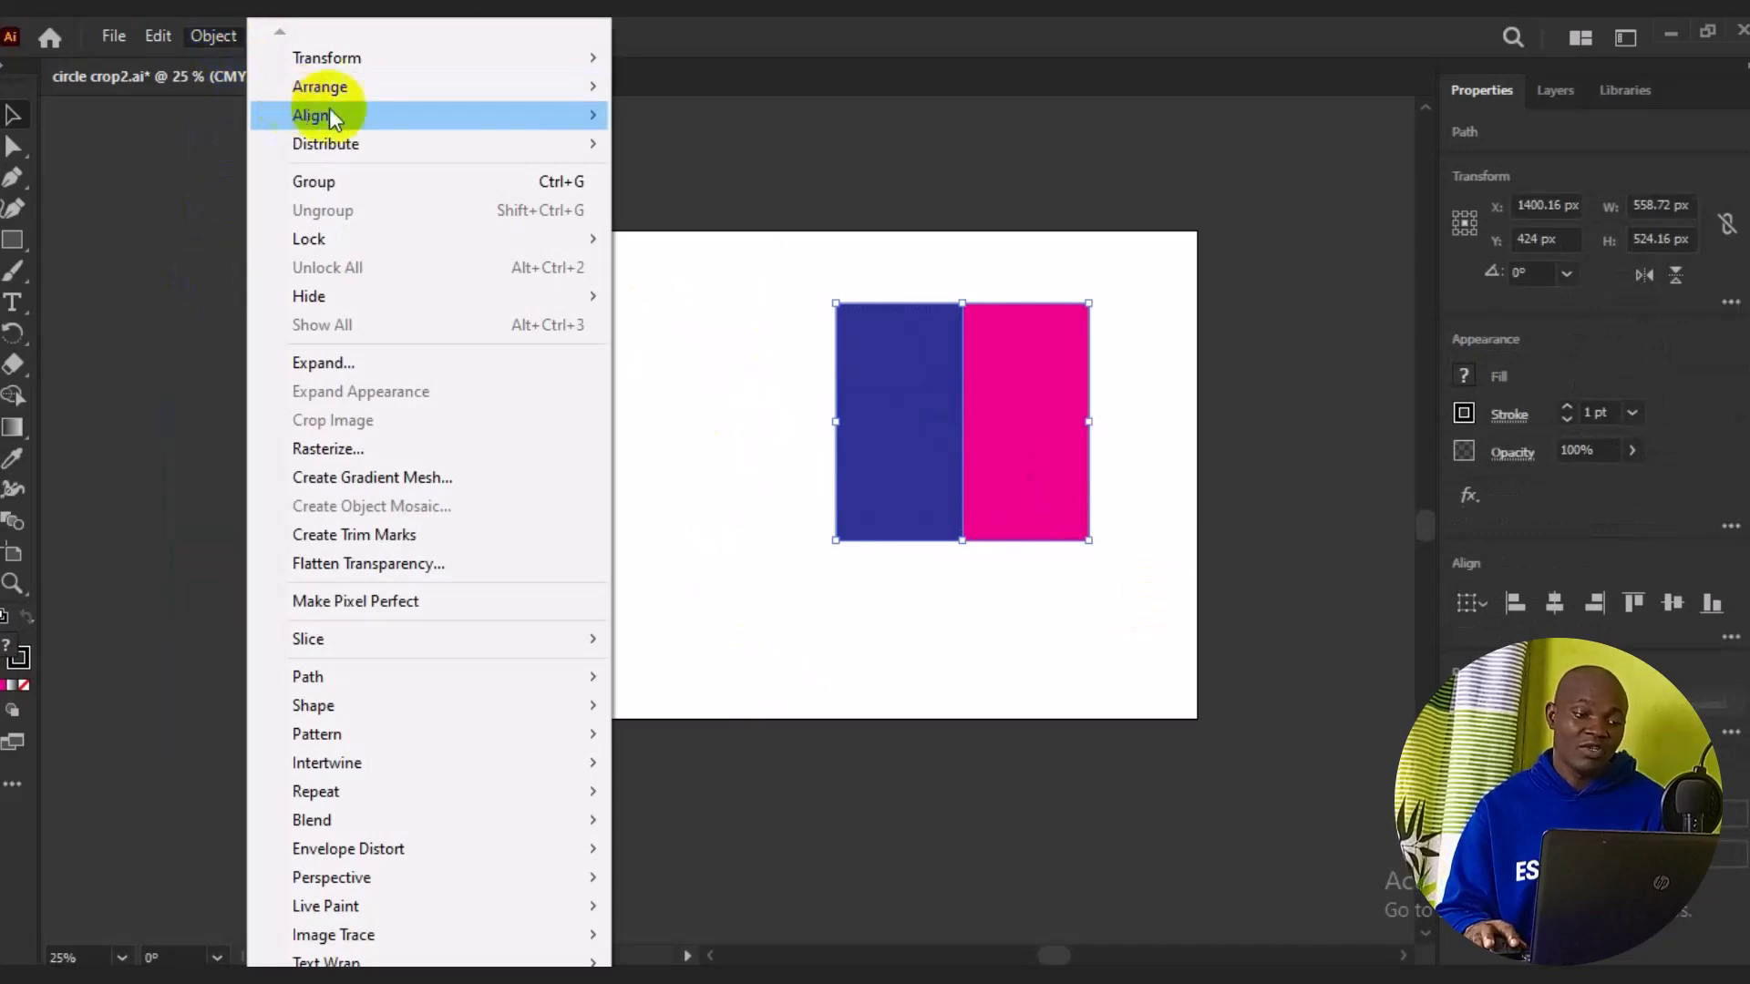
click(364, 181)
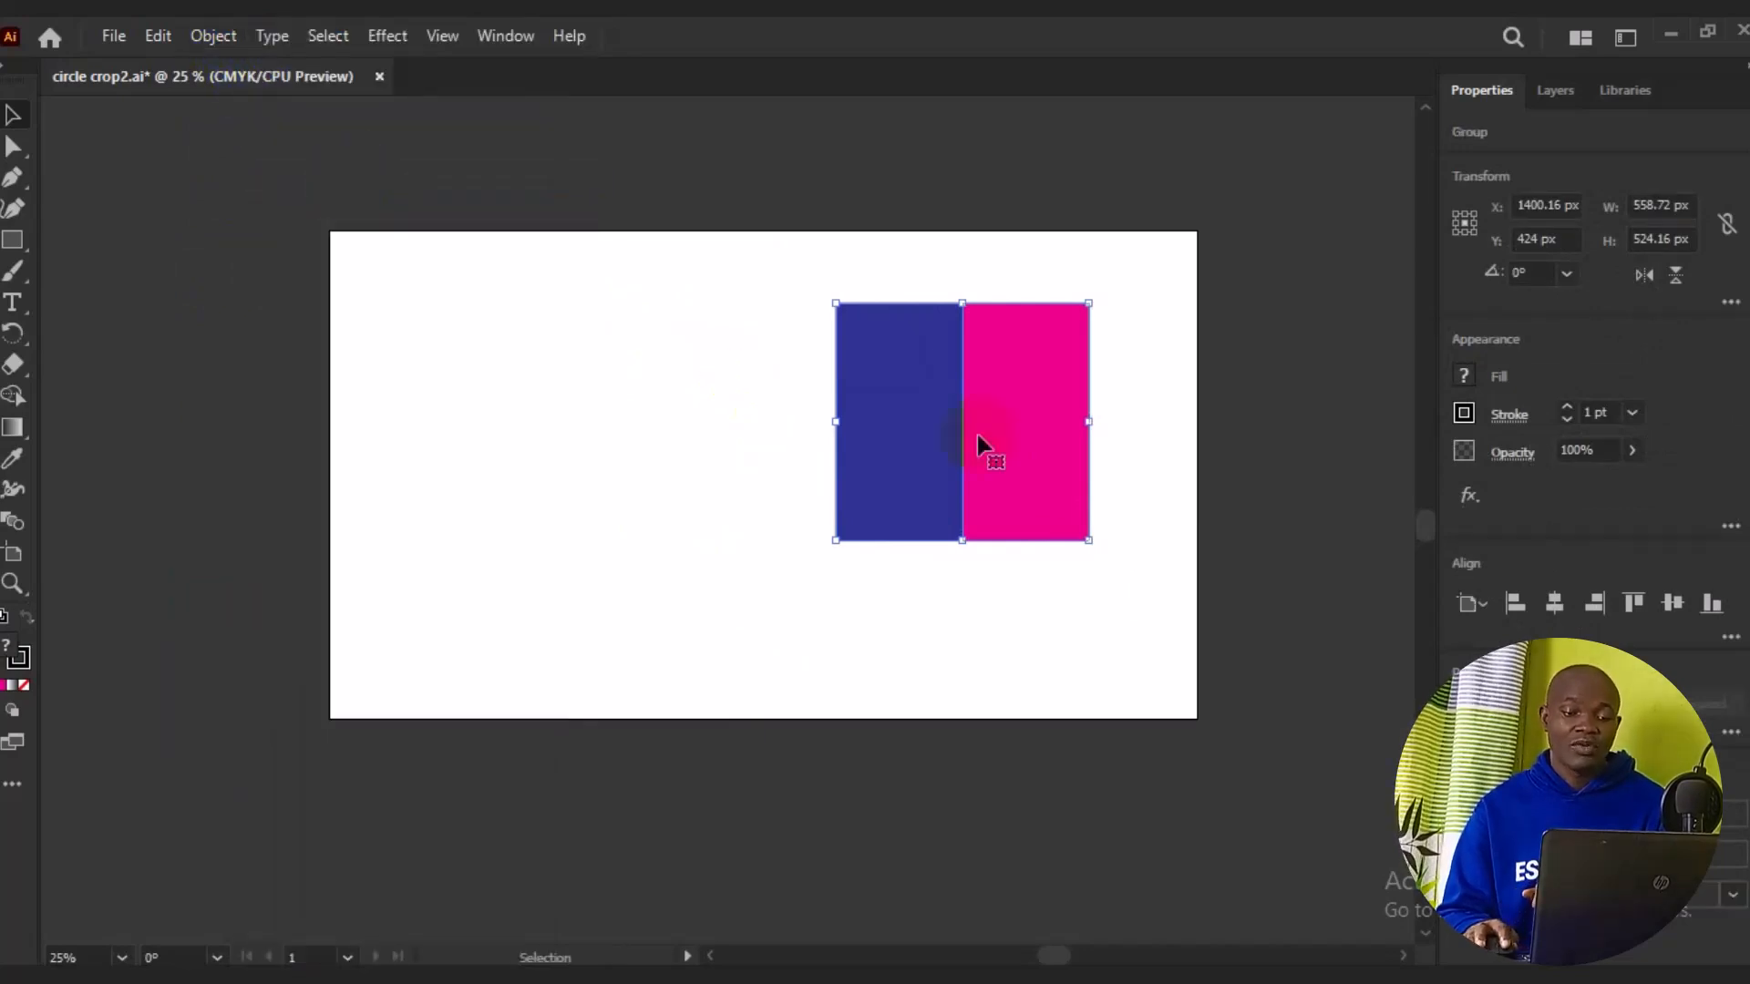
drag(974, 466, 500, 398)
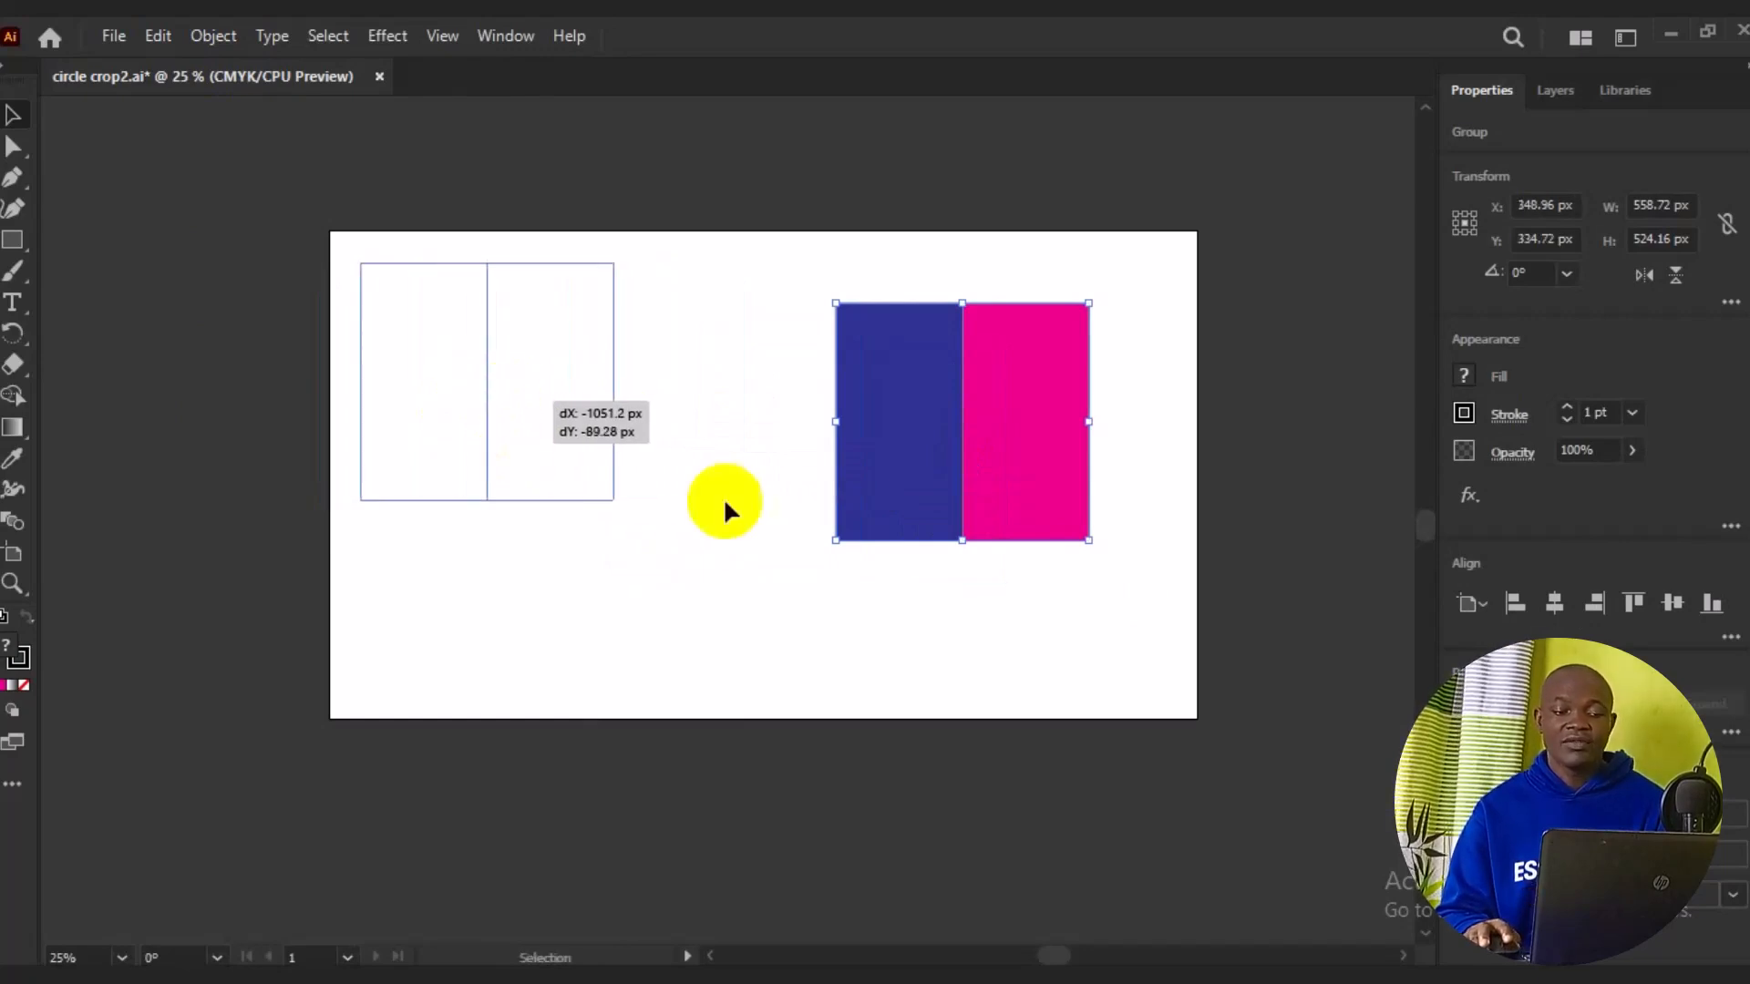
click(655, 556)
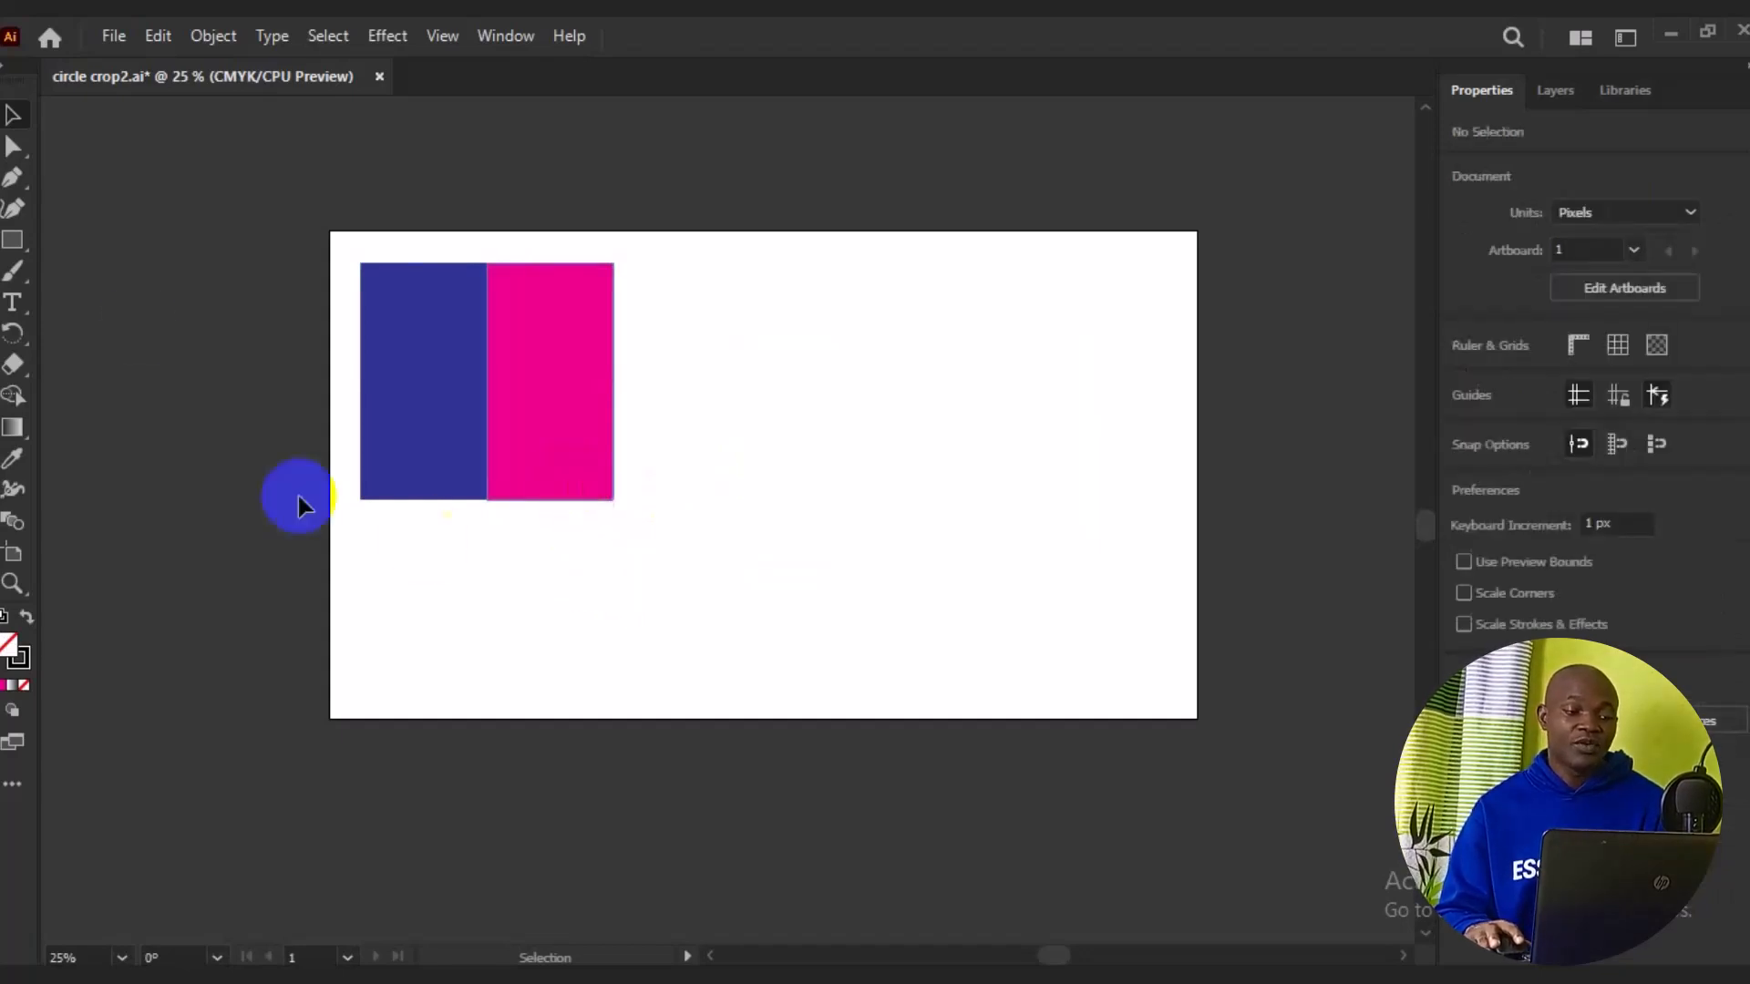
Draw an unfilled circle about 539 px in diameter to the right of the two-colour rectangle.
click(20, 248)
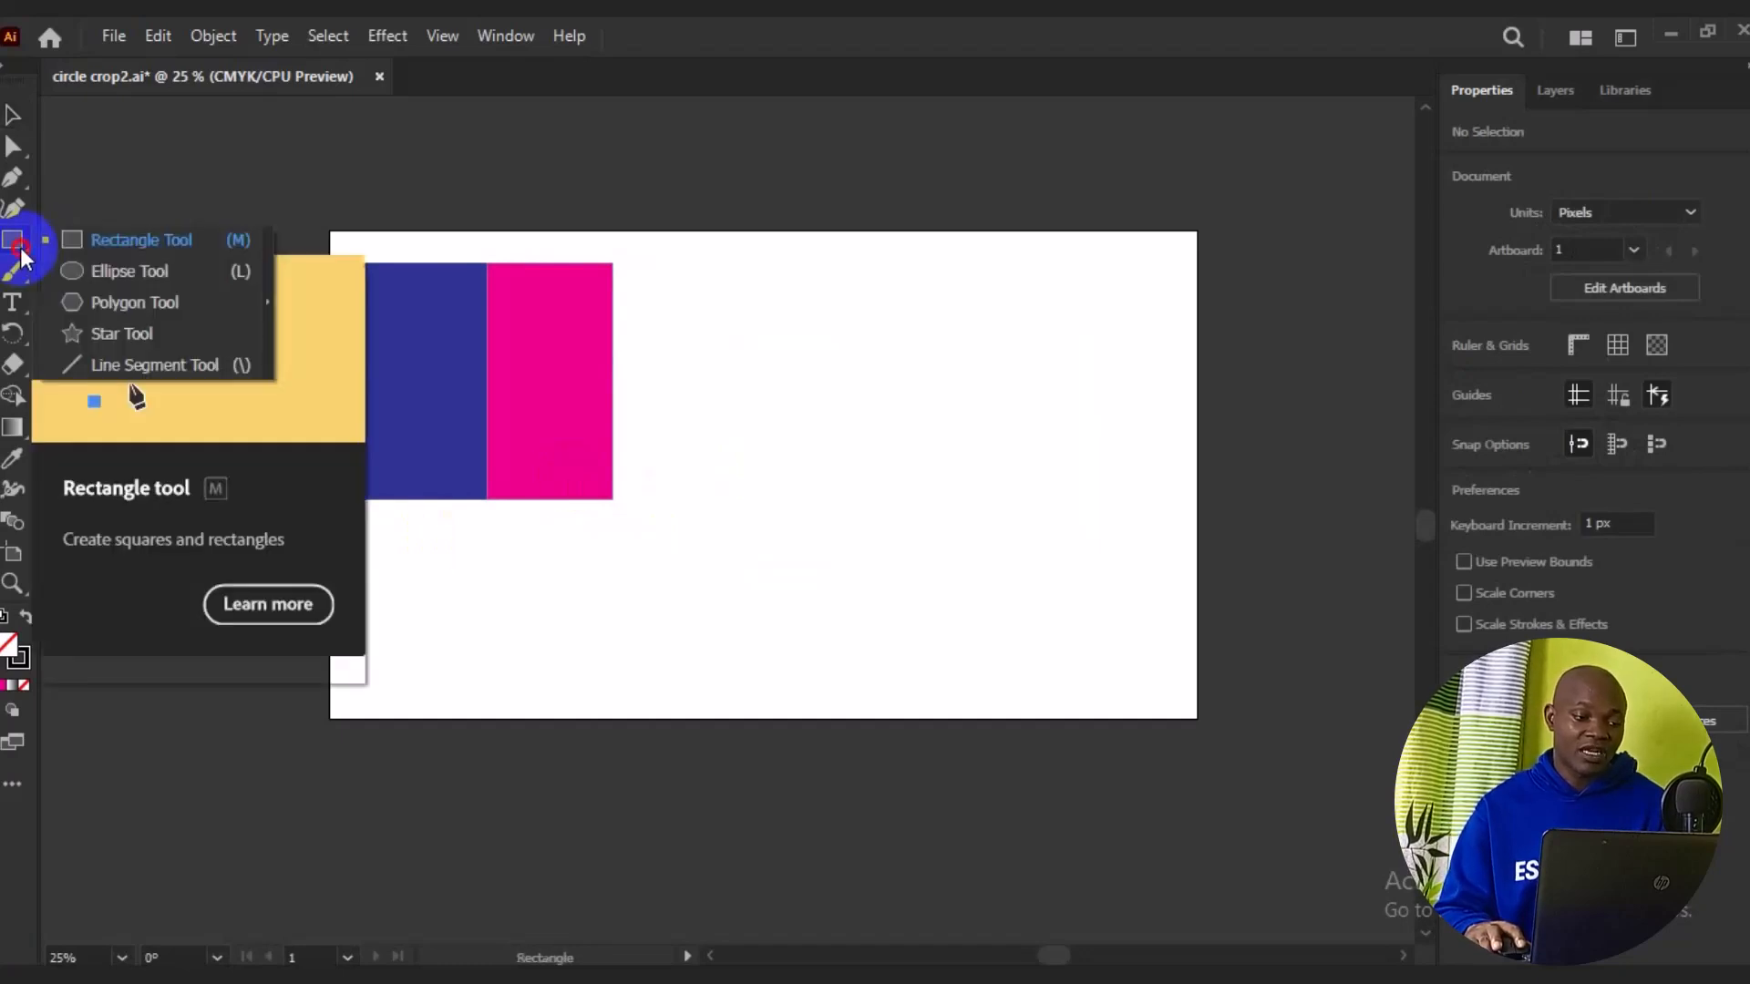
click(122, 276)
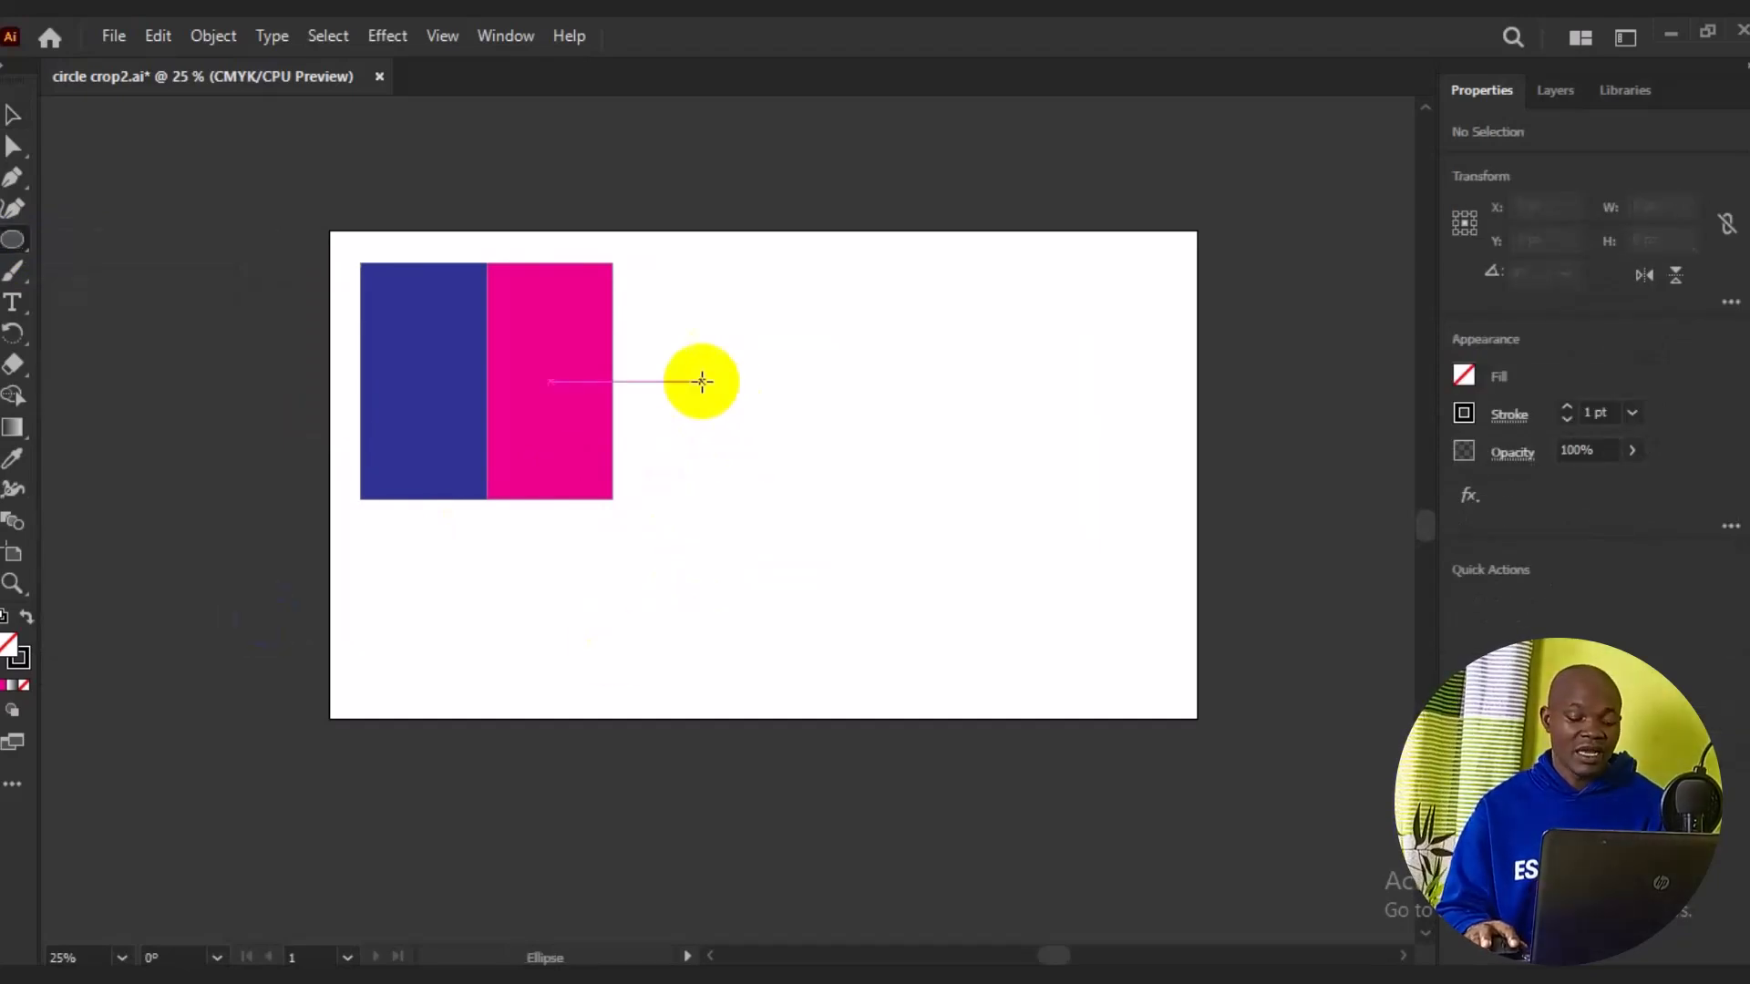
drag(702, 381, 938, 586)
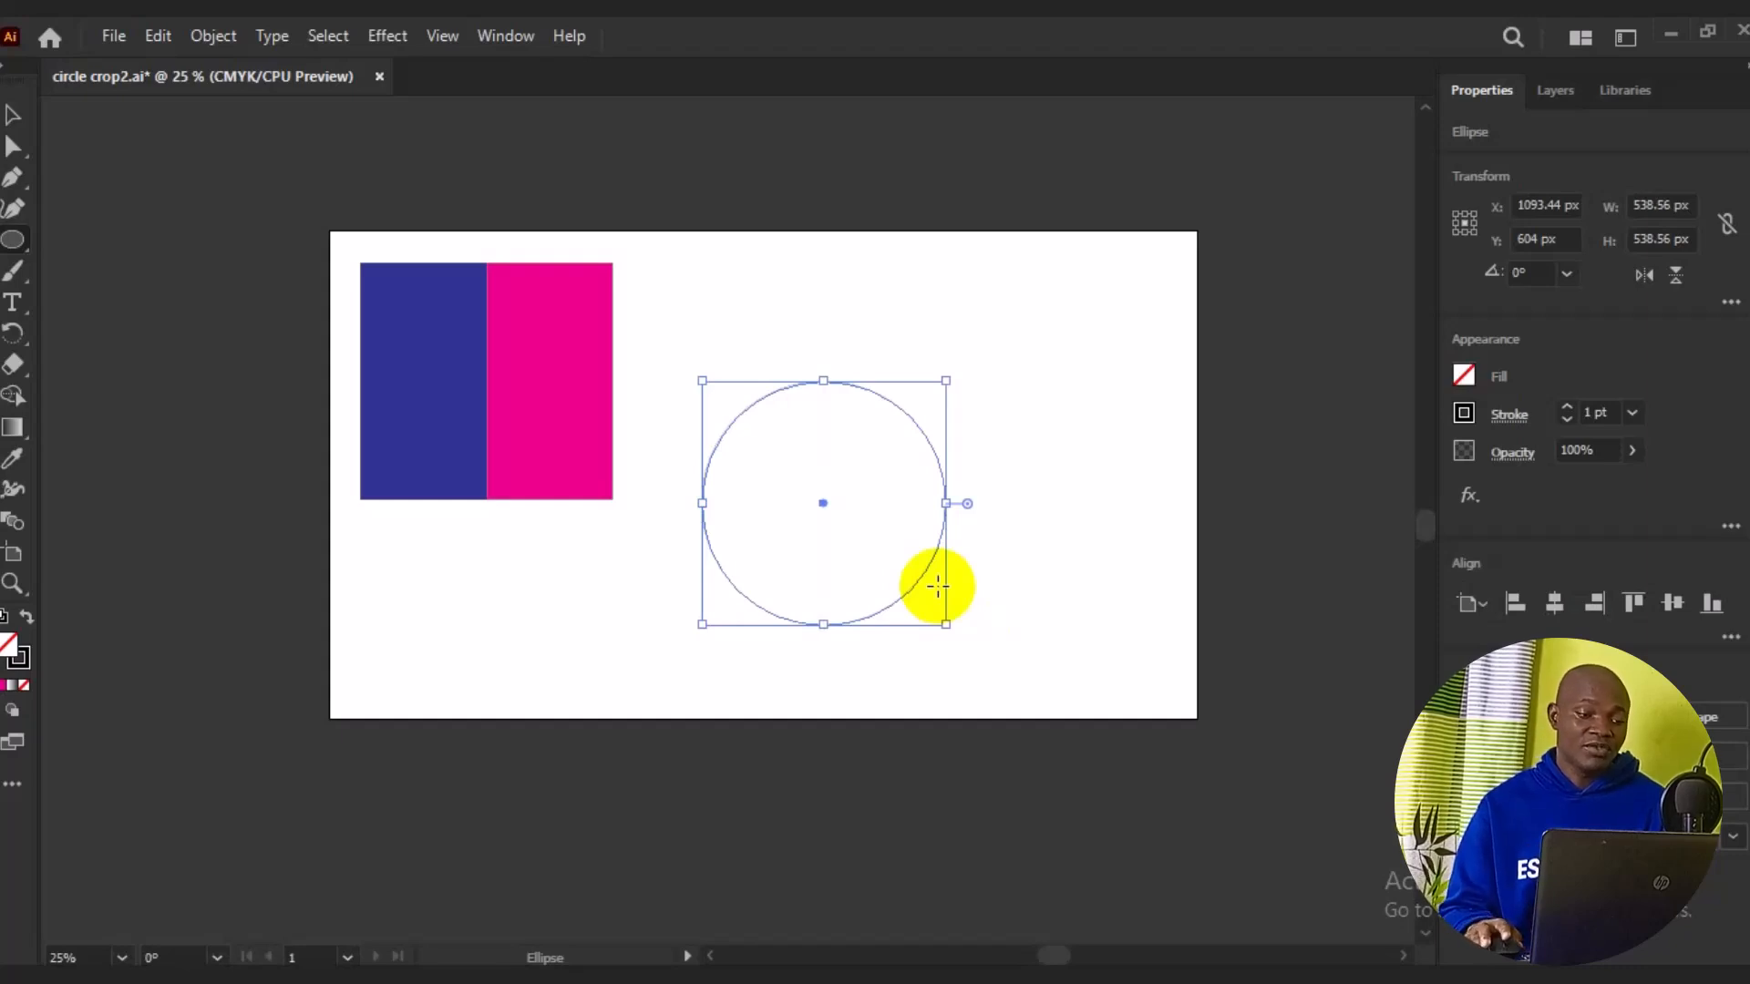
Draw a straight vertical line about 723 px long across the circle at about X 1052 px with the Pen tool.
click(29, 182)
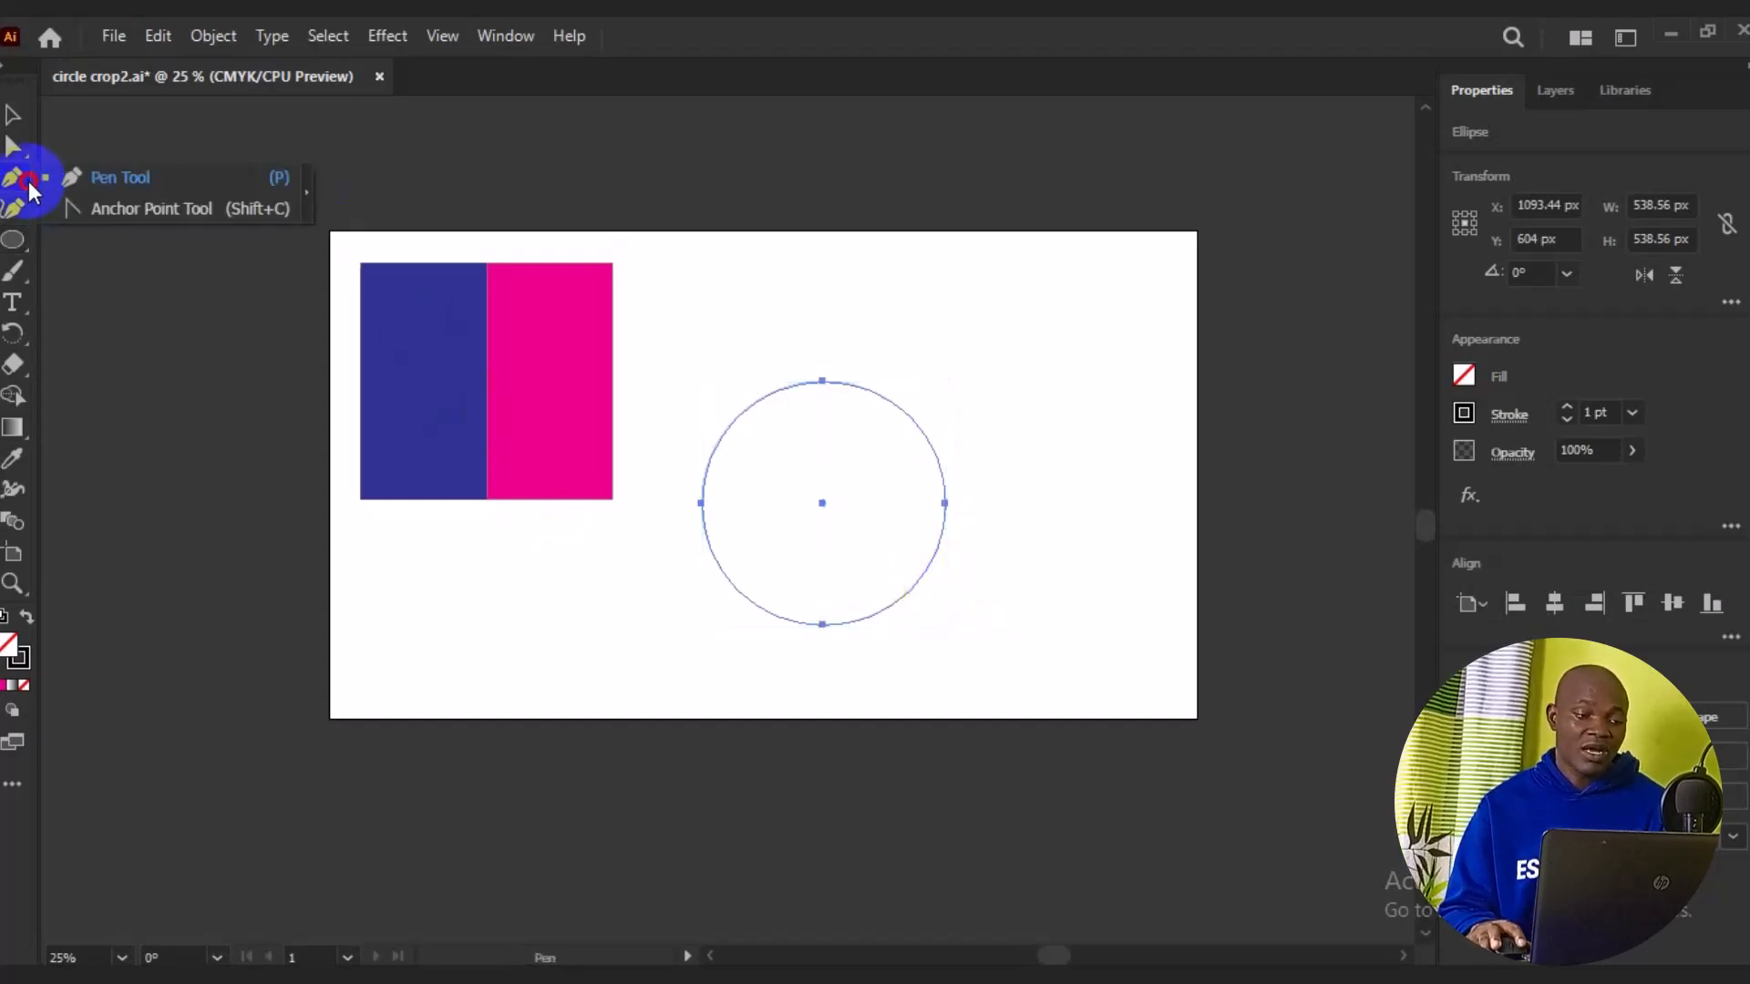
click(126, 179)
click(804, 328)
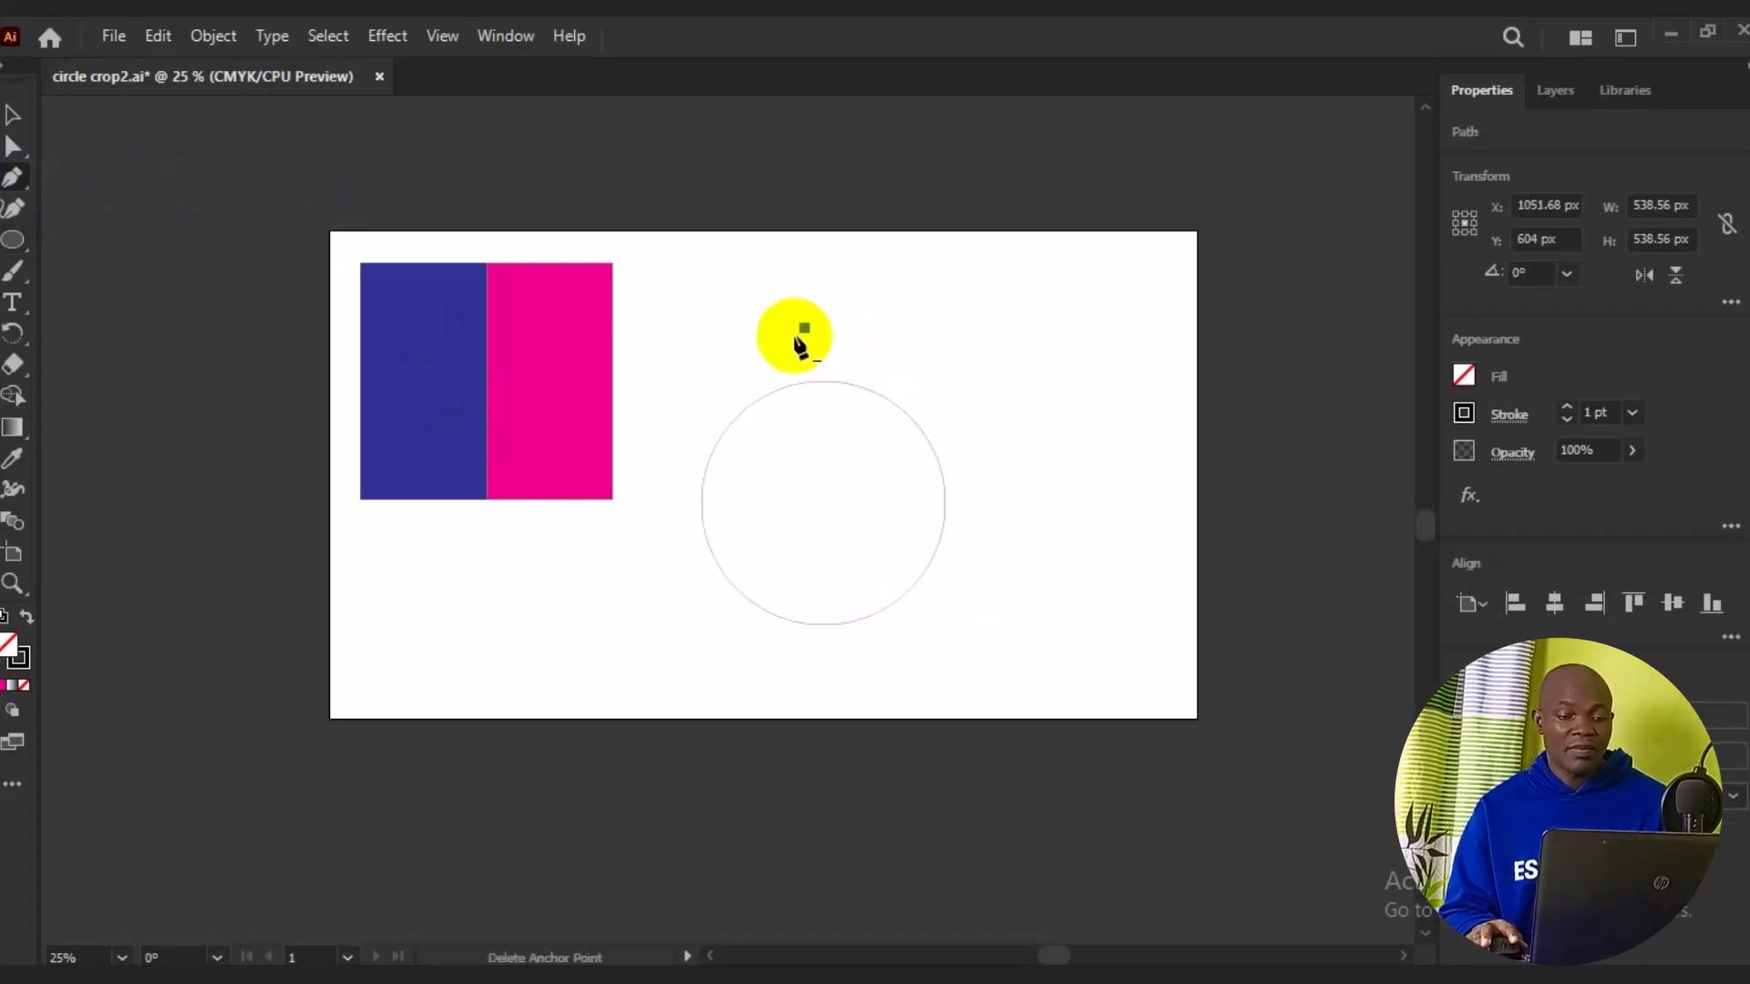
shift+click(803, 654)
key(ctrl)
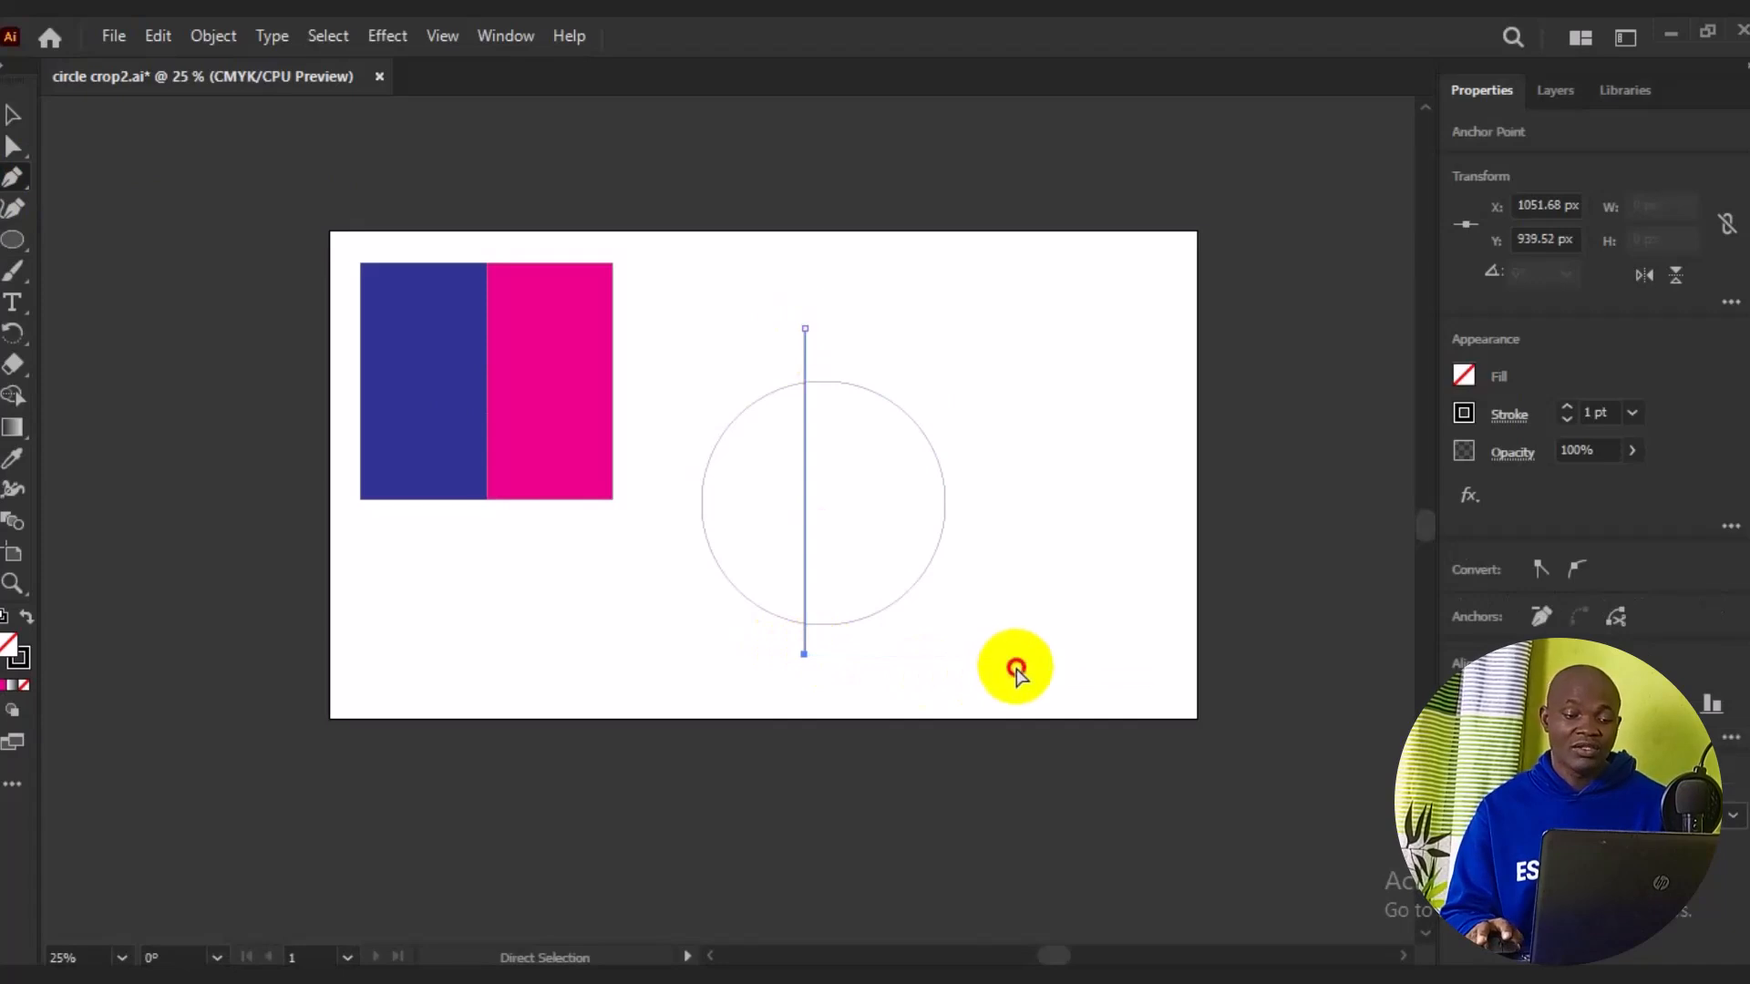
ctrl+click(1016, 670)
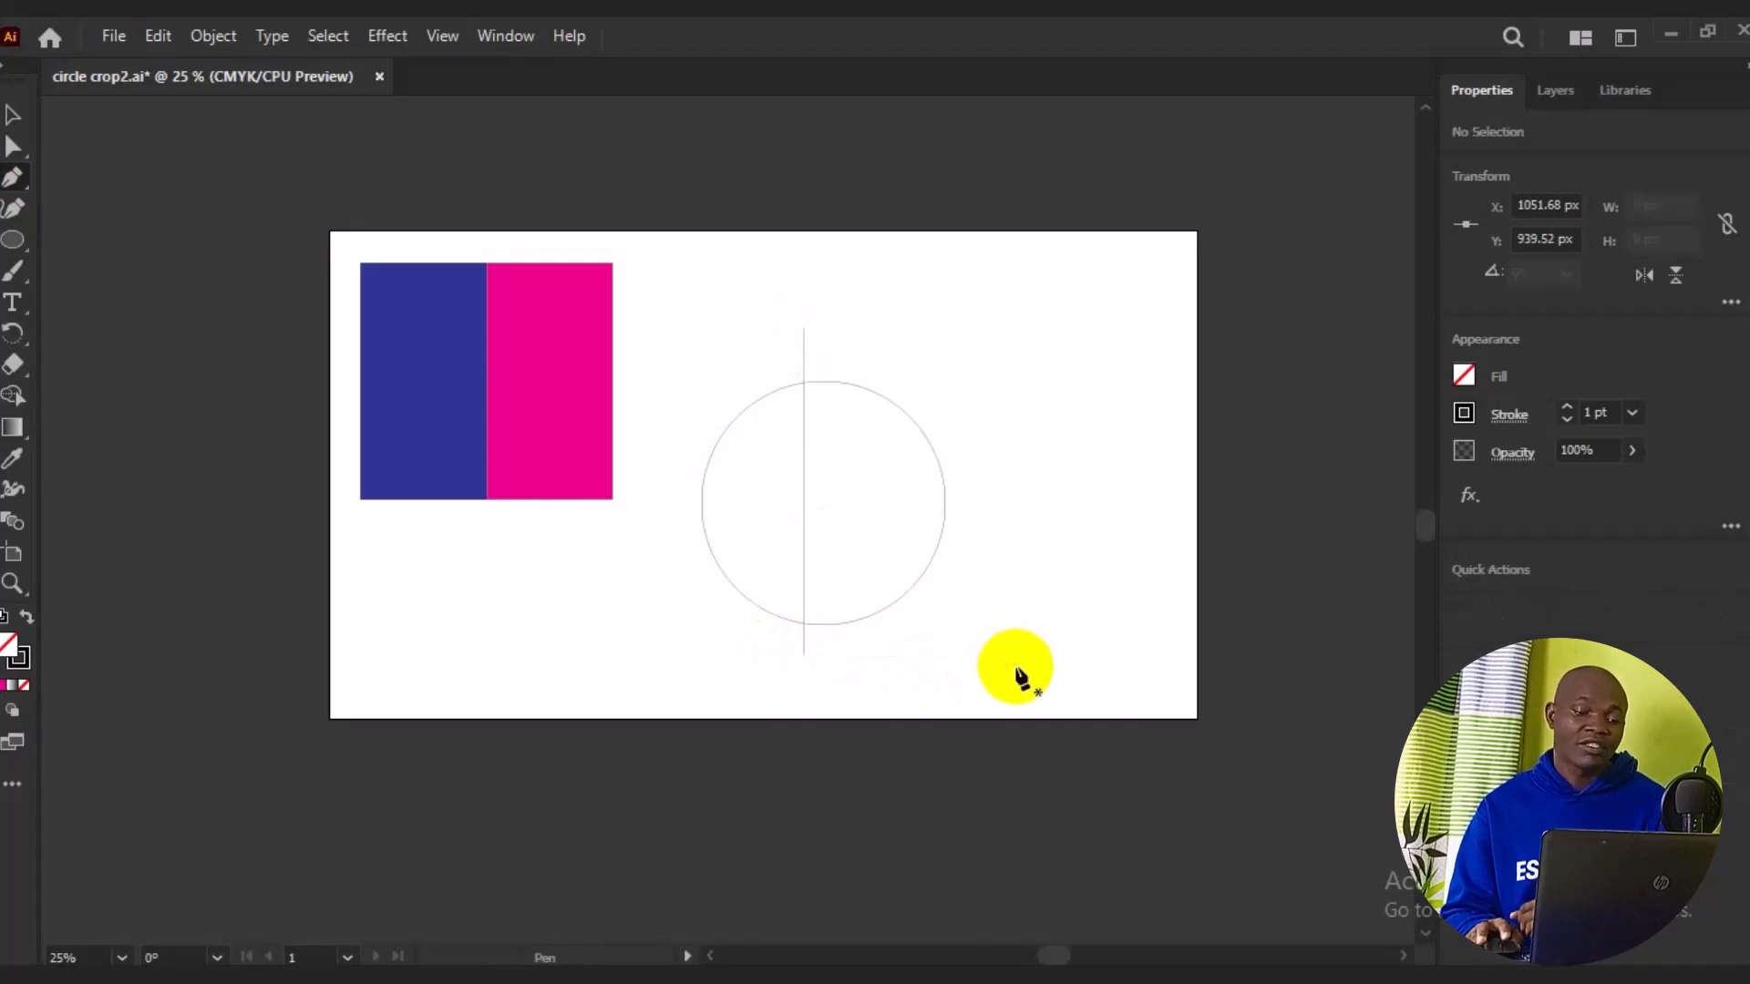
Draw a straight horizontal line about 760 px long across the circle at about Y 623 px with the Pen tool.
click(1022, 512)
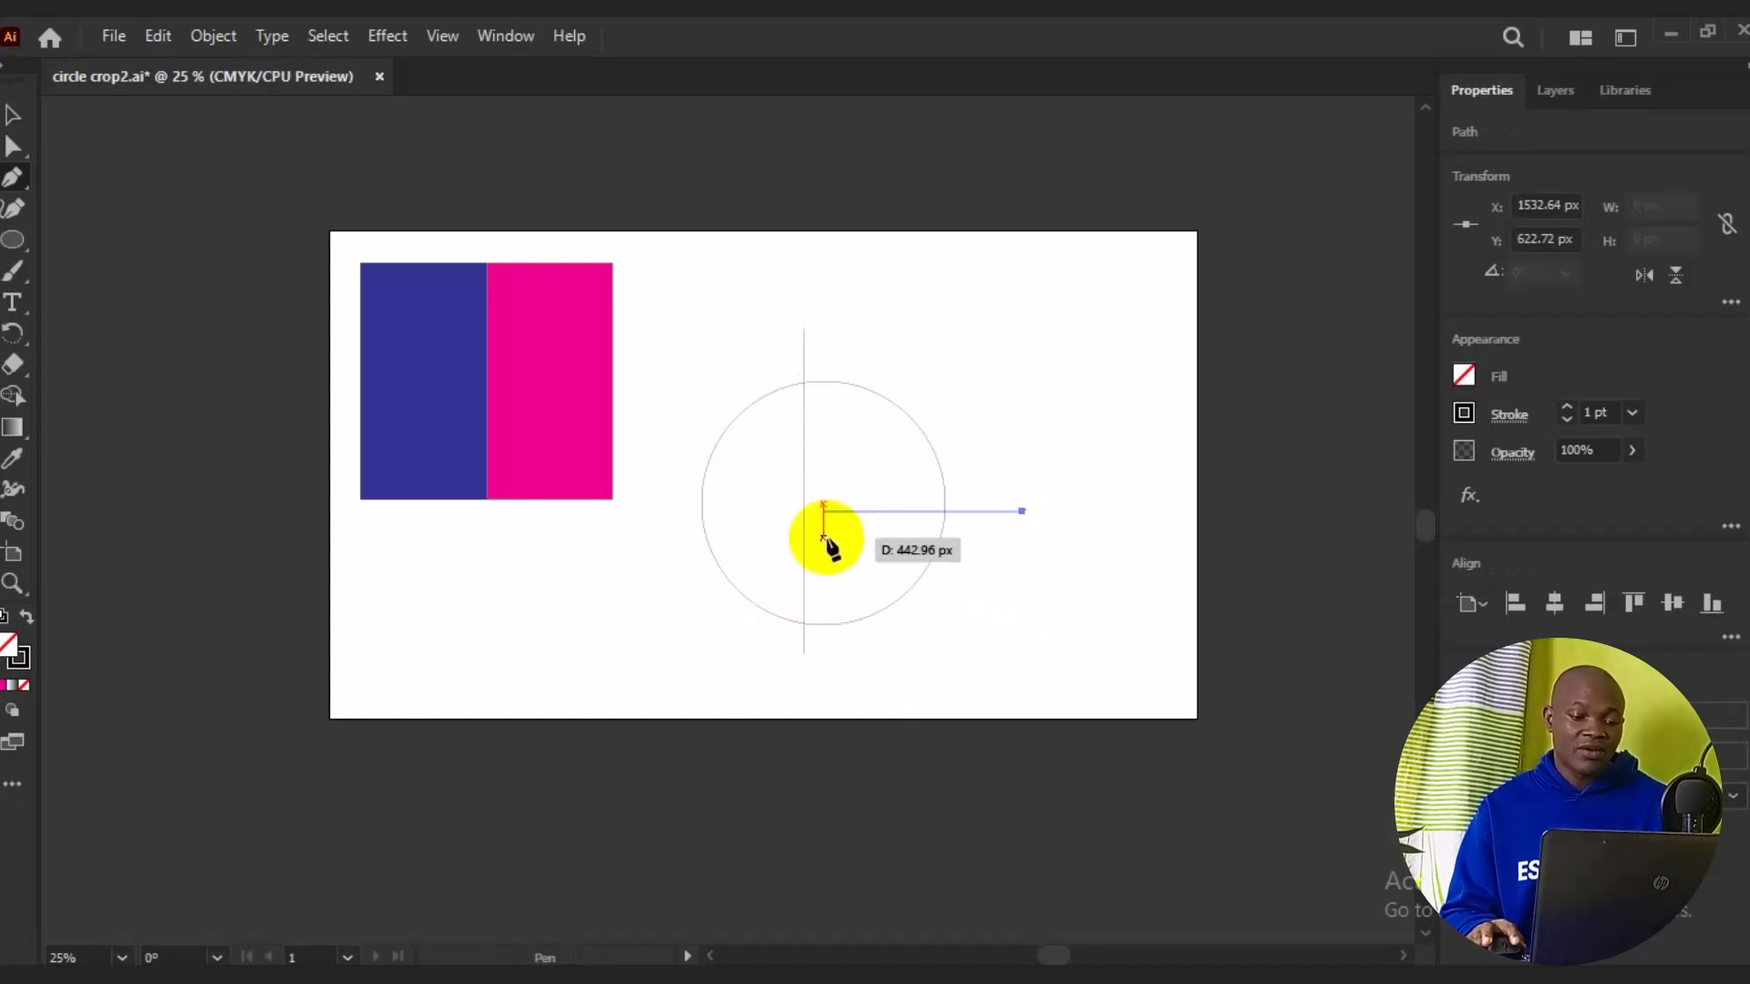
click(678, 512)
ctrl+click(697, 743)
Align the centres of the horizontal line and the circle both horizontally and vertically.
click(14, 115)
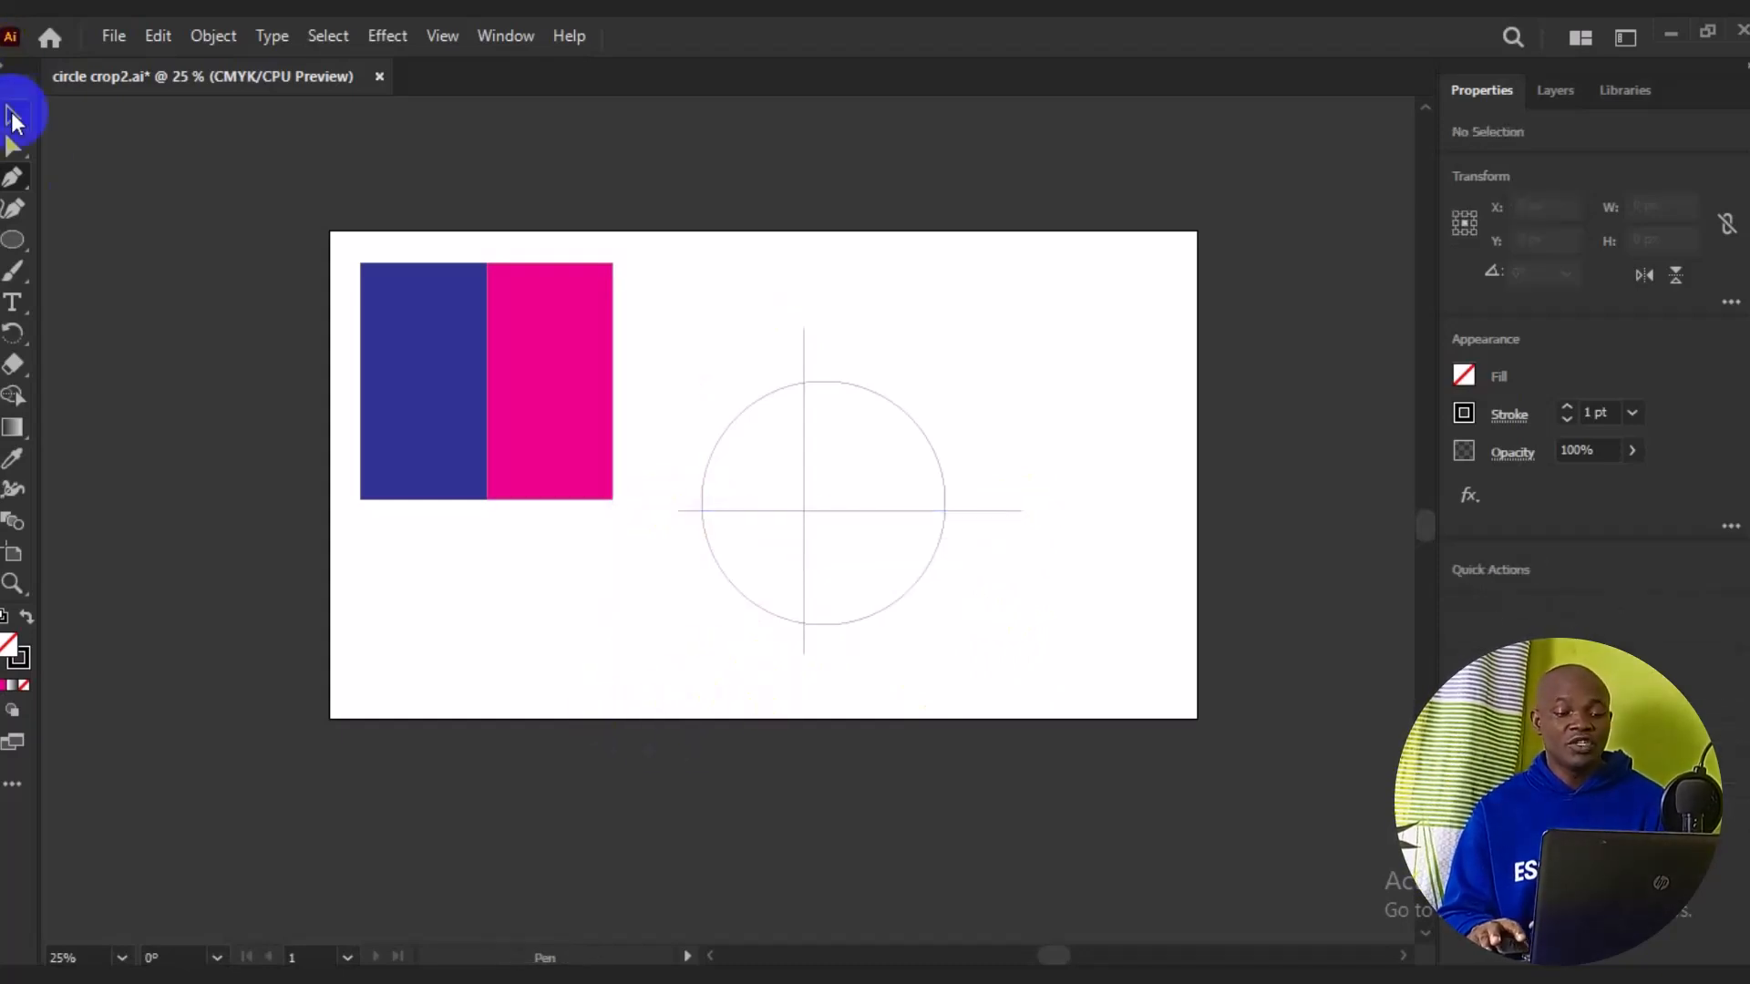
click(840, 510)
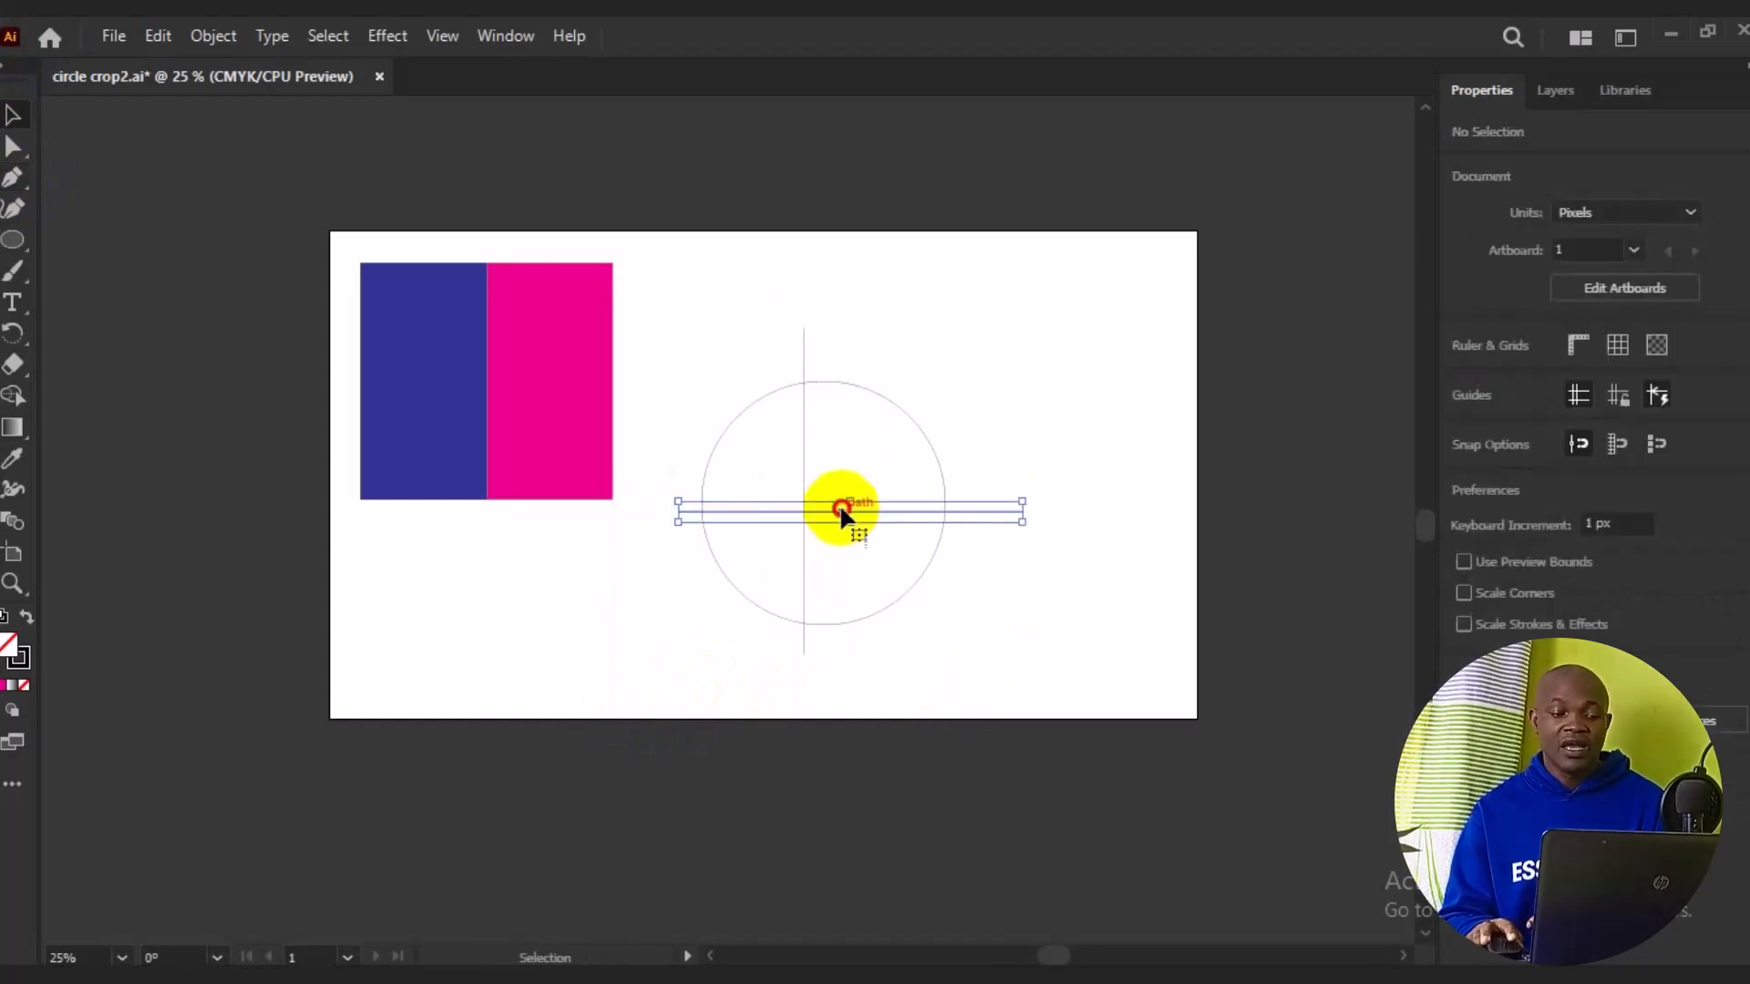
shift+click(879, 602)
click(1556, 613)
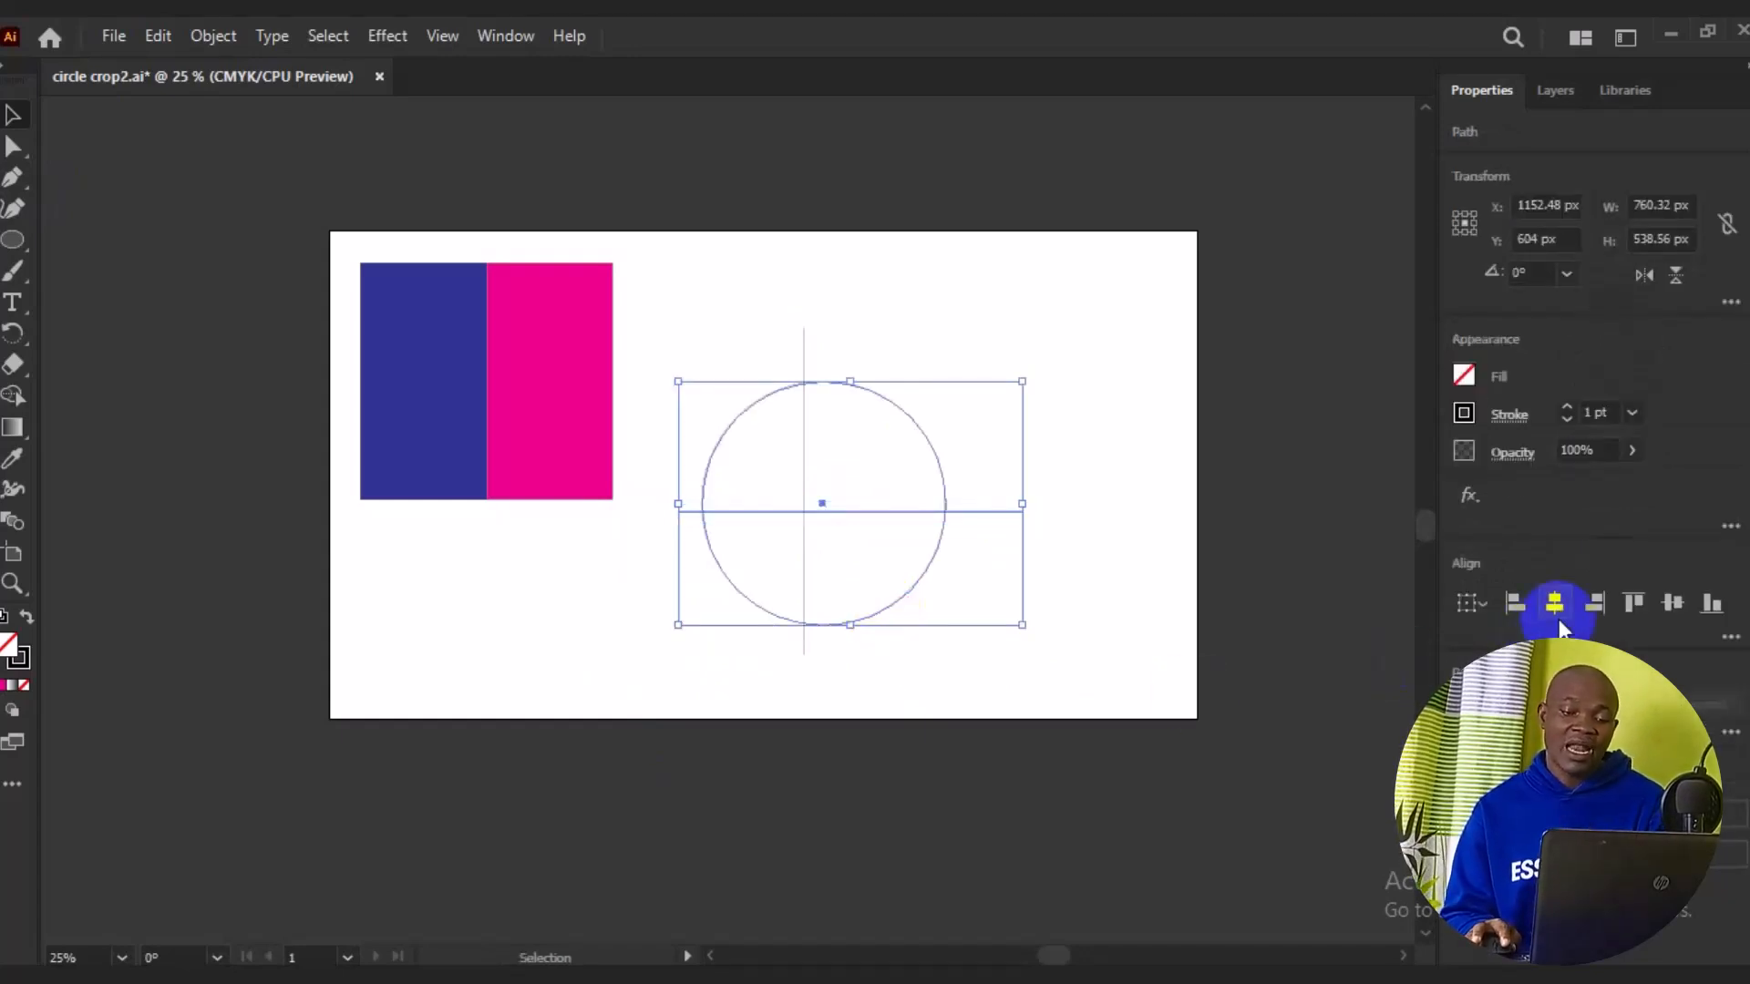
click(1560, 622)
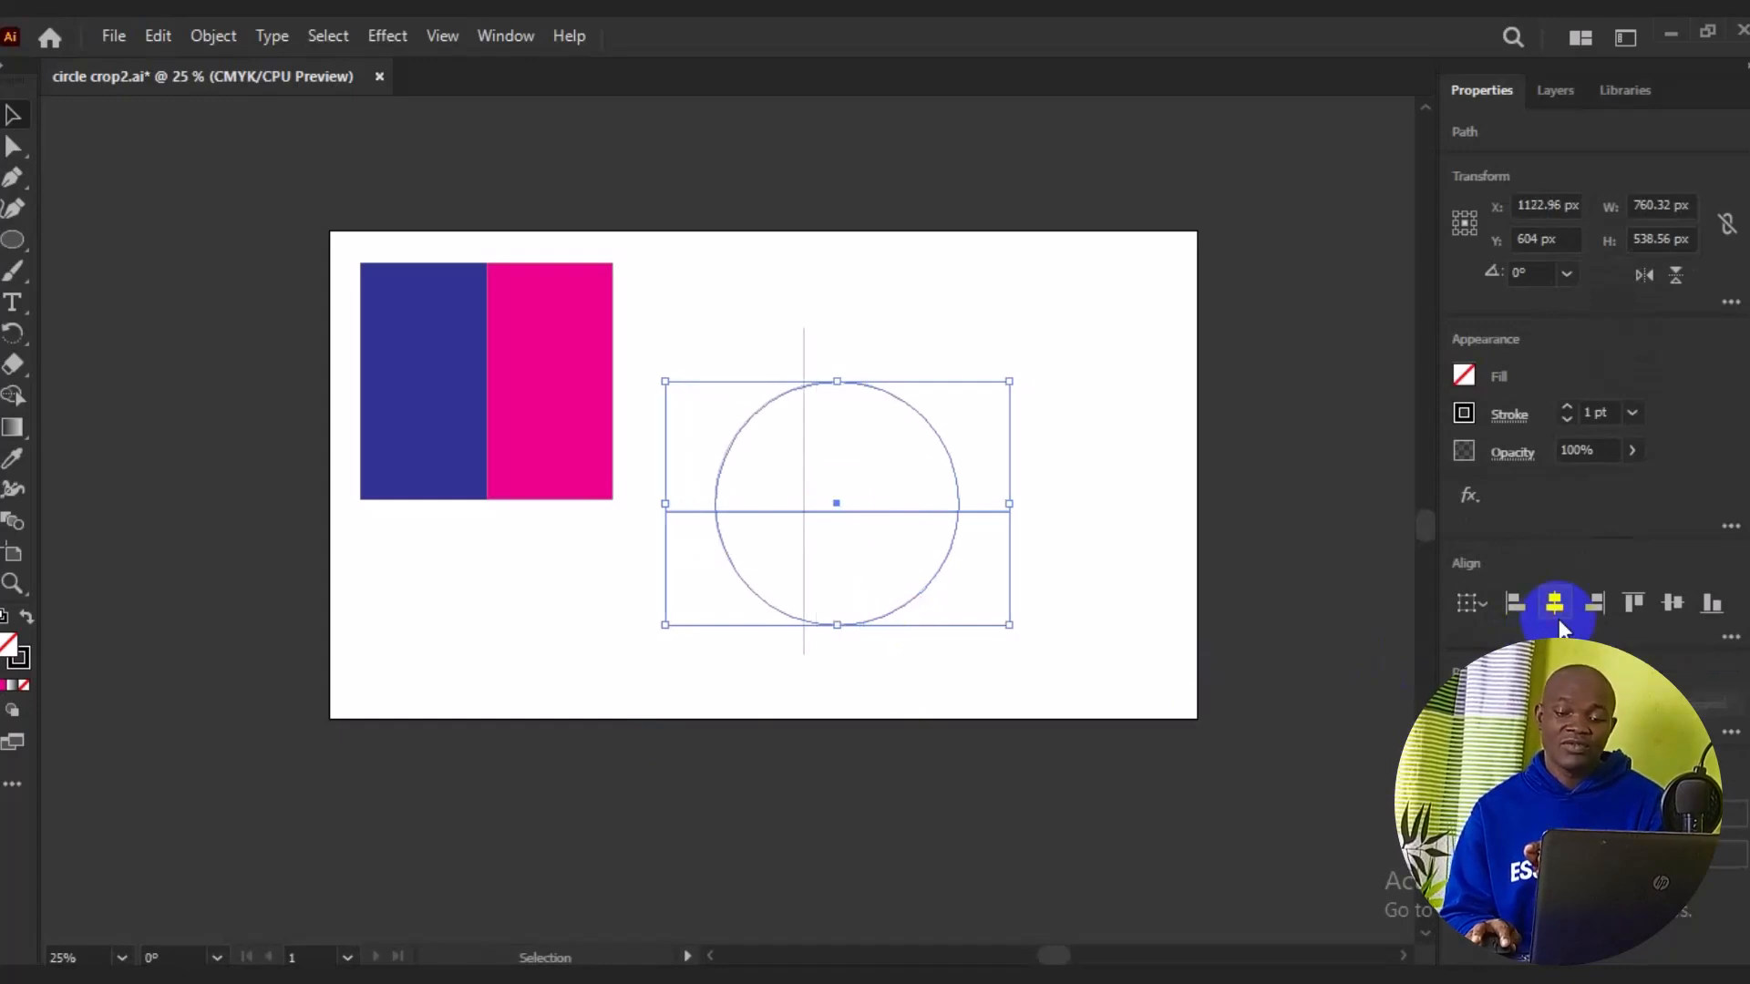
click(1667, 619)
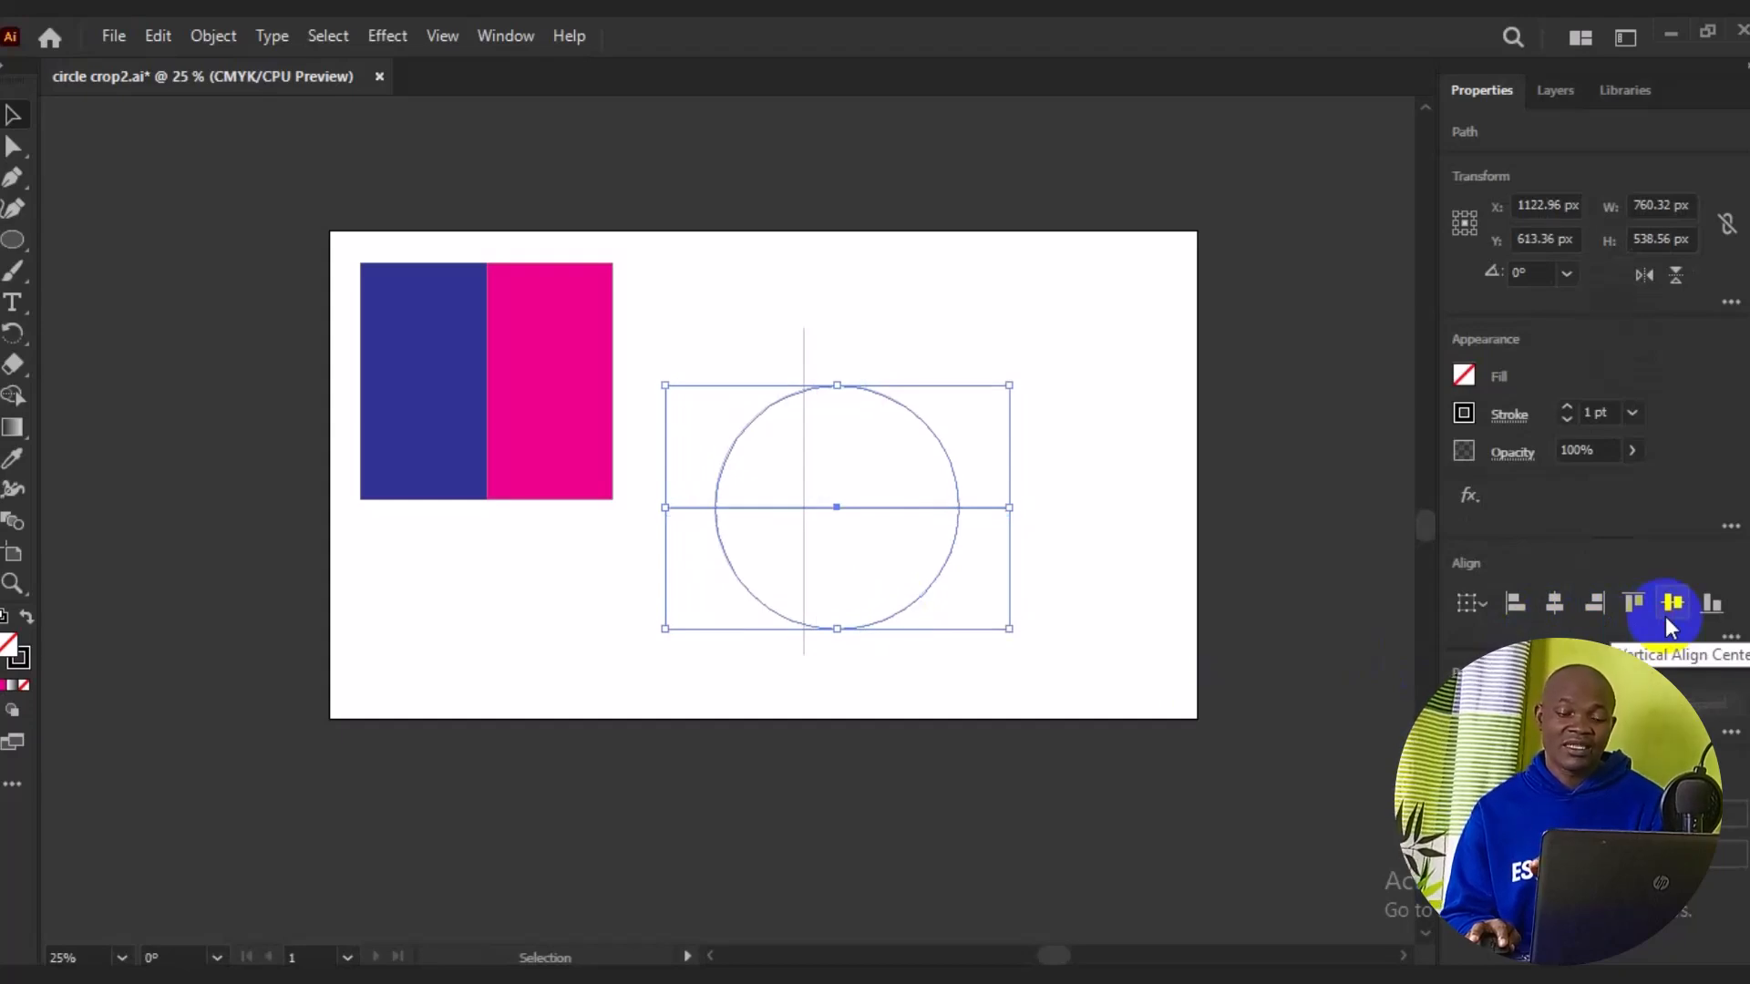
click(1173, 381)
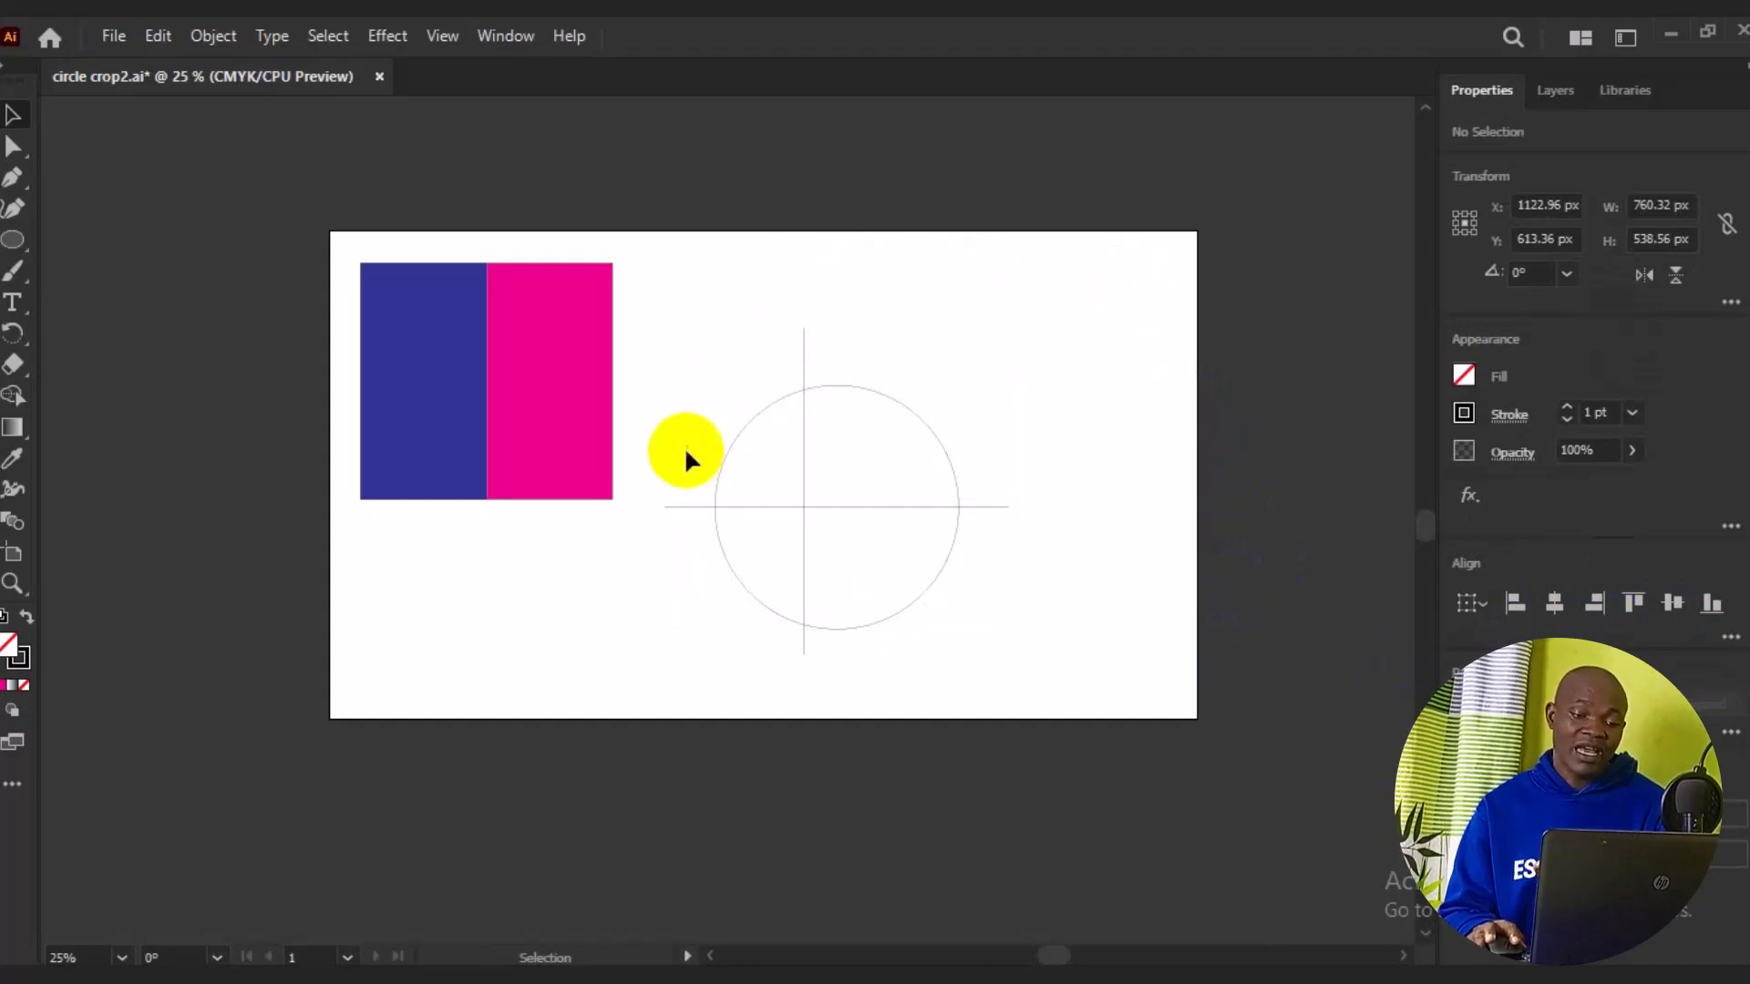
Align the circle and both crossing lines to a common centre, horizontally and vertically.
drag(1070, 310, 643, 659)
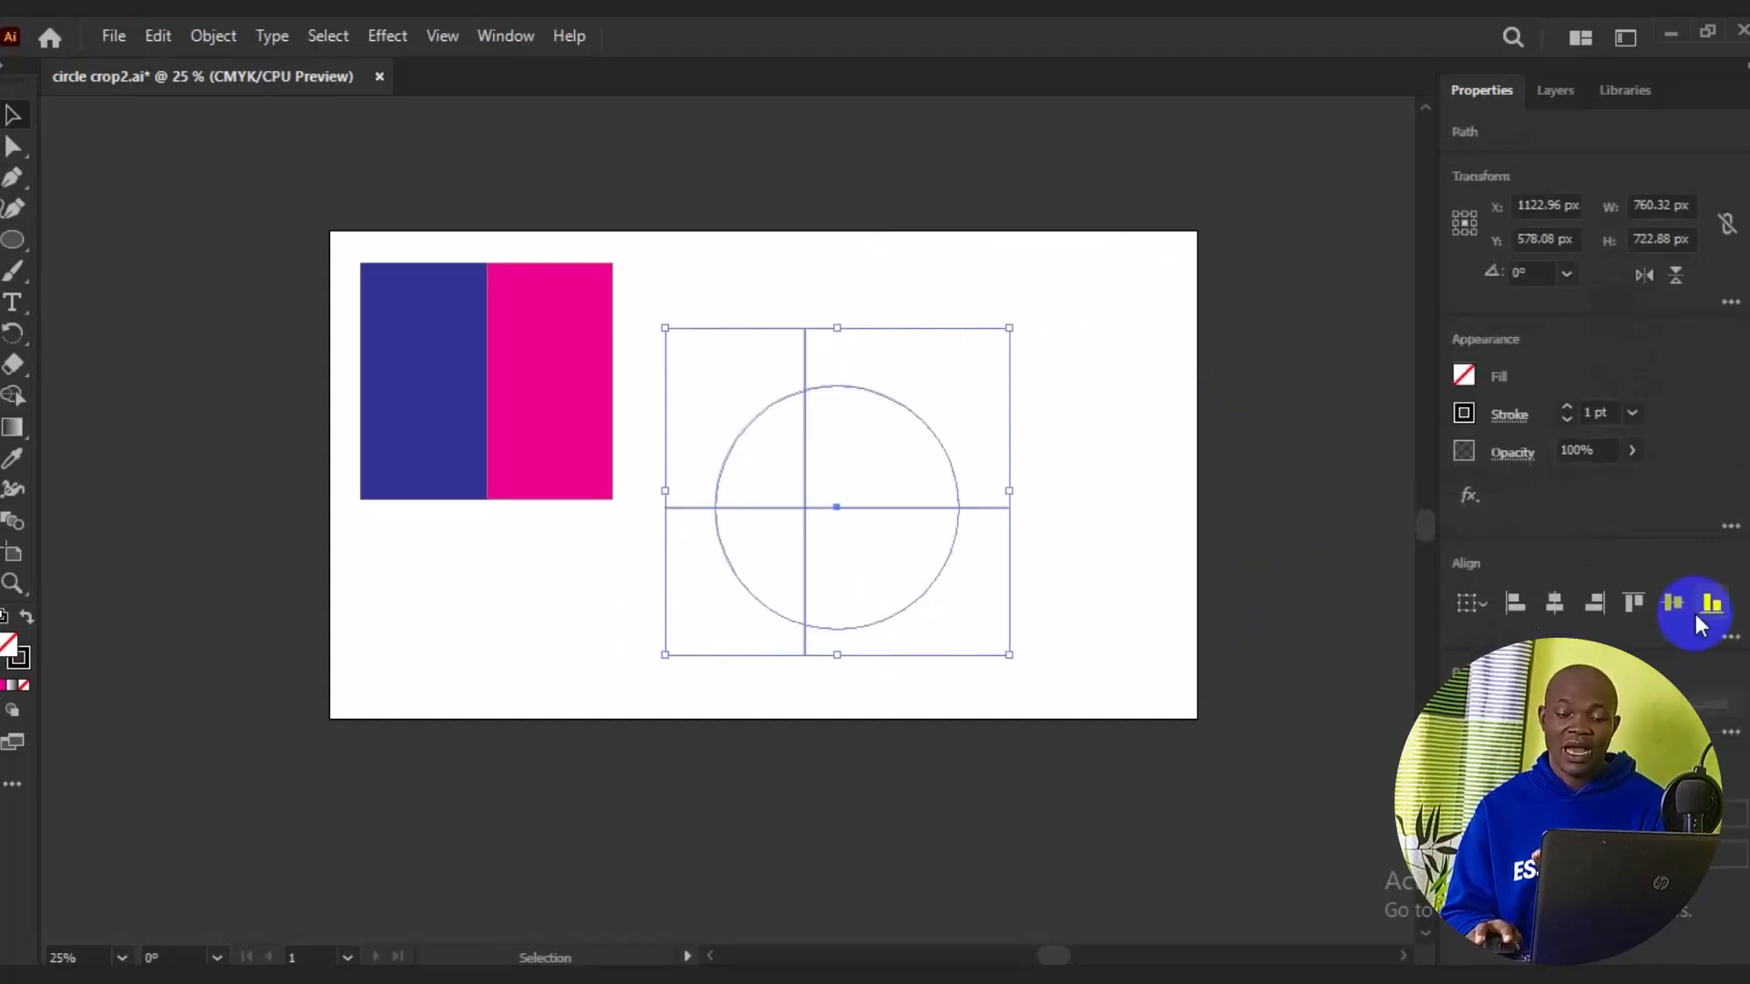
click(1568, 604)
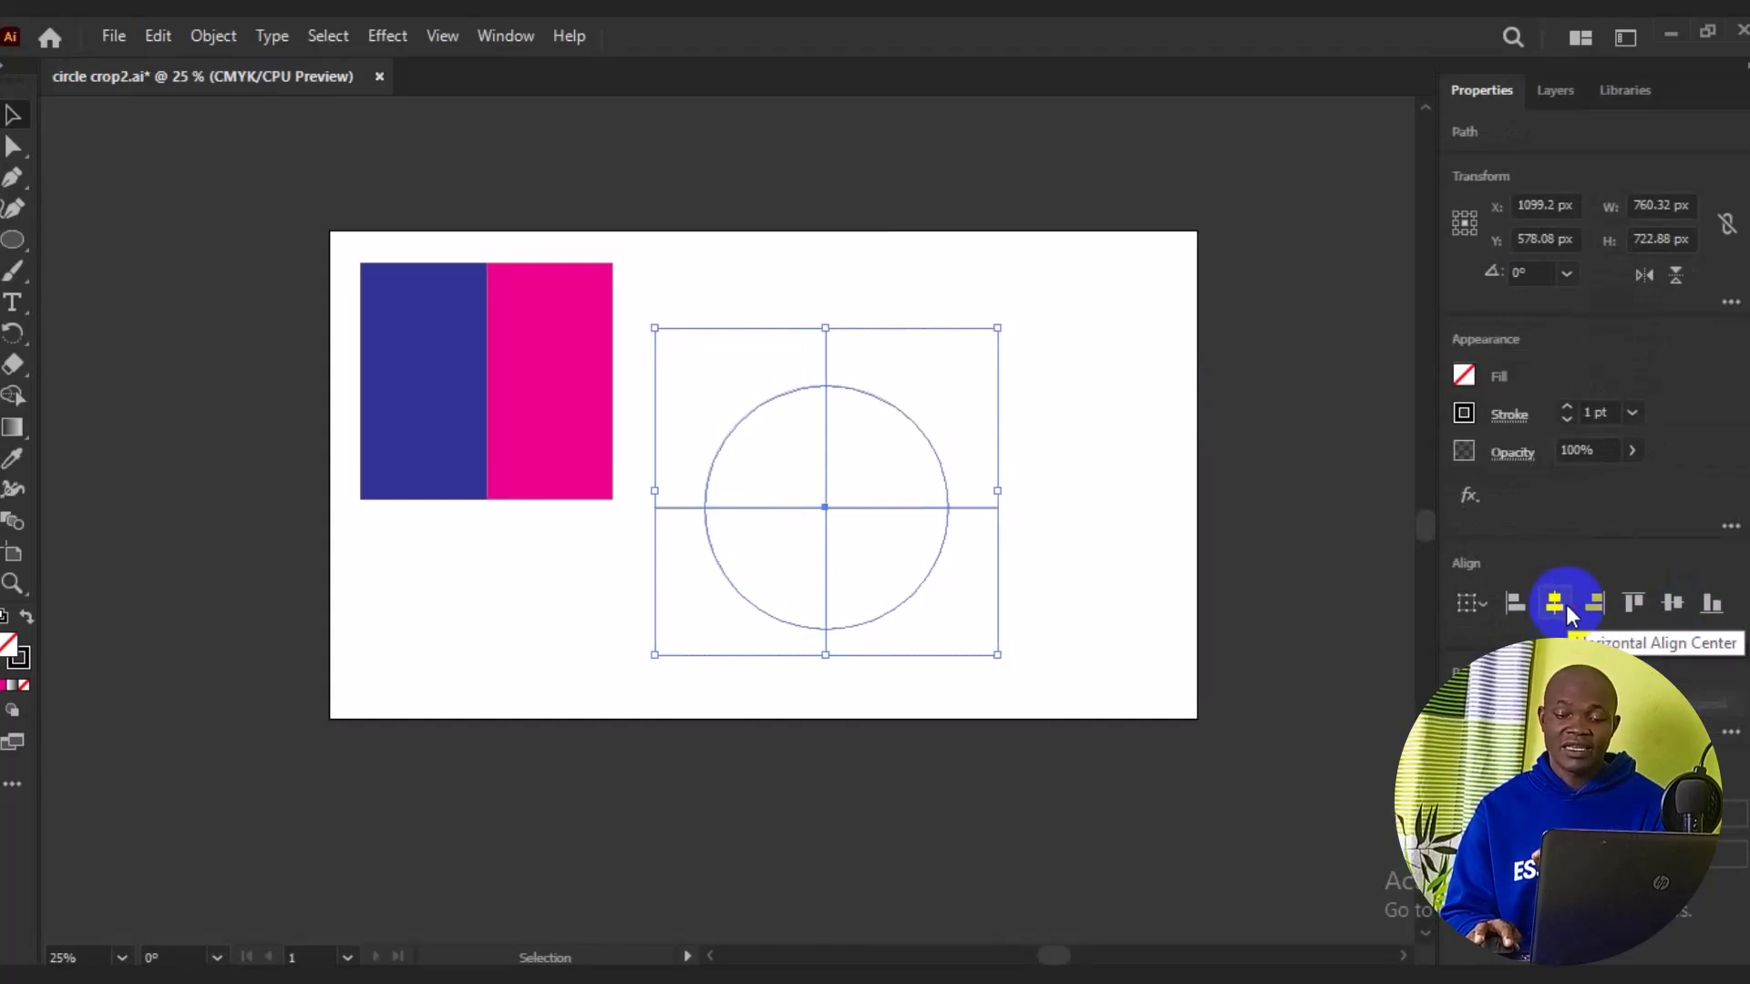
click(1687, 616)
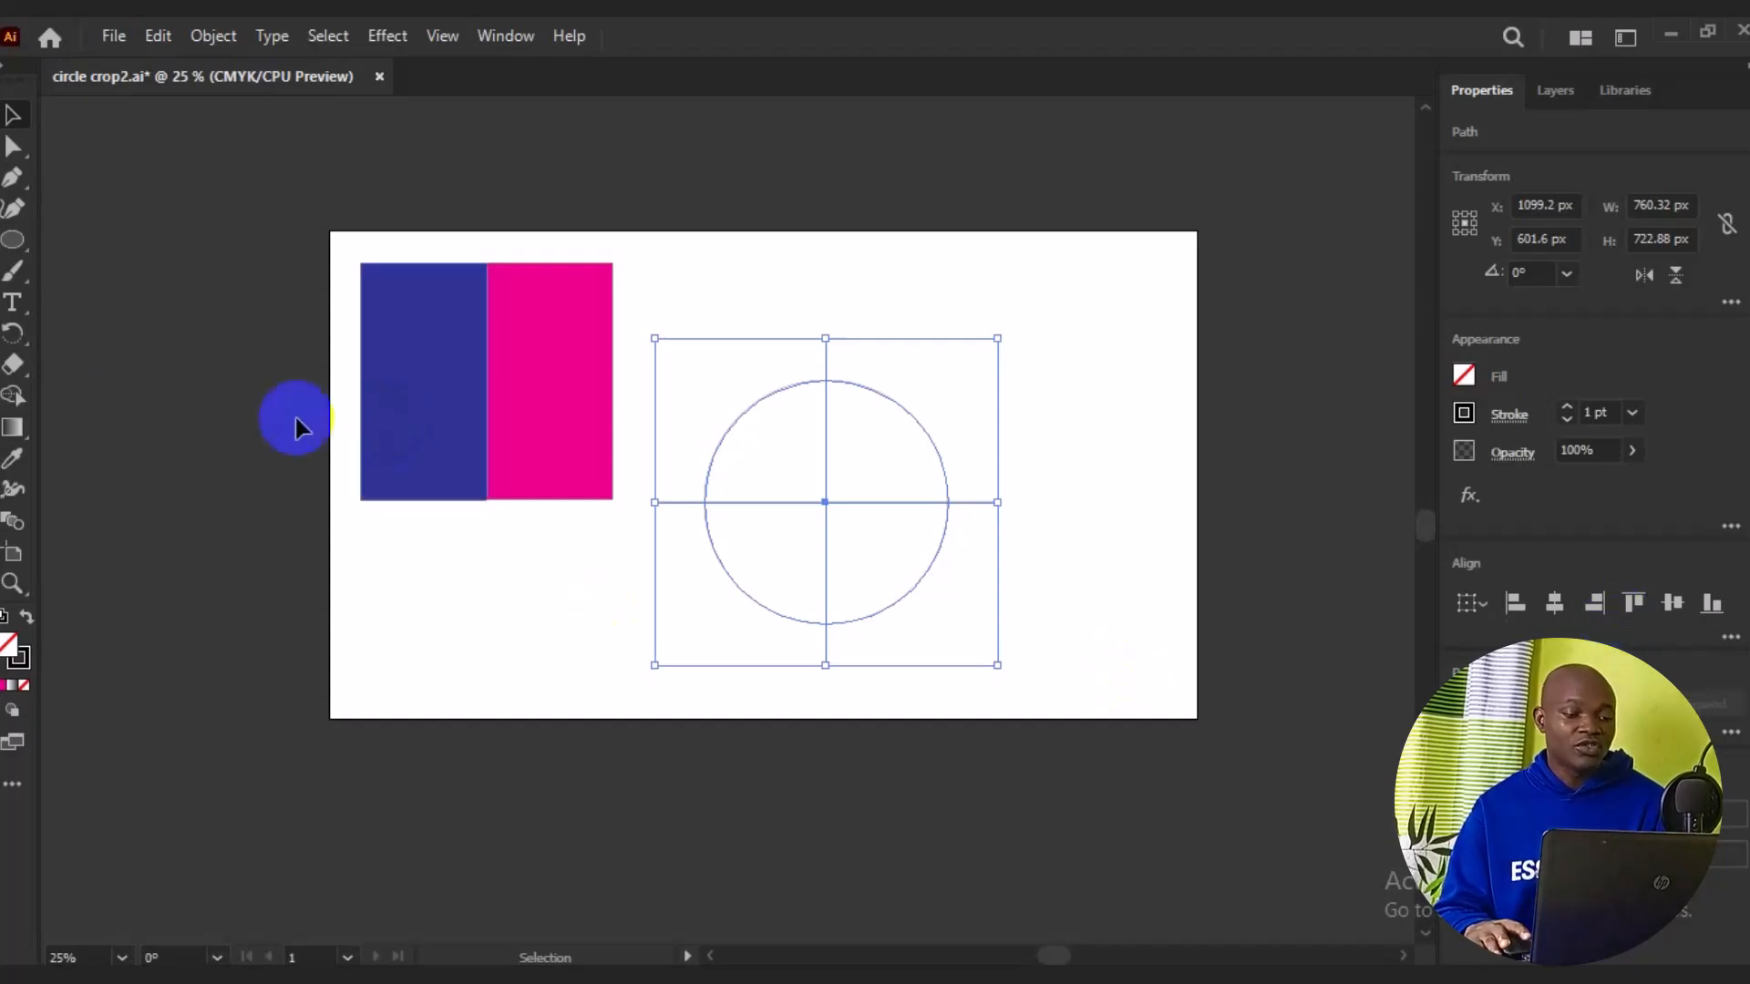
Remove the circle's lower-right quarter and merge the other three quarters into one black-filled shape with the Shape Builder tool.
click(13, 396)
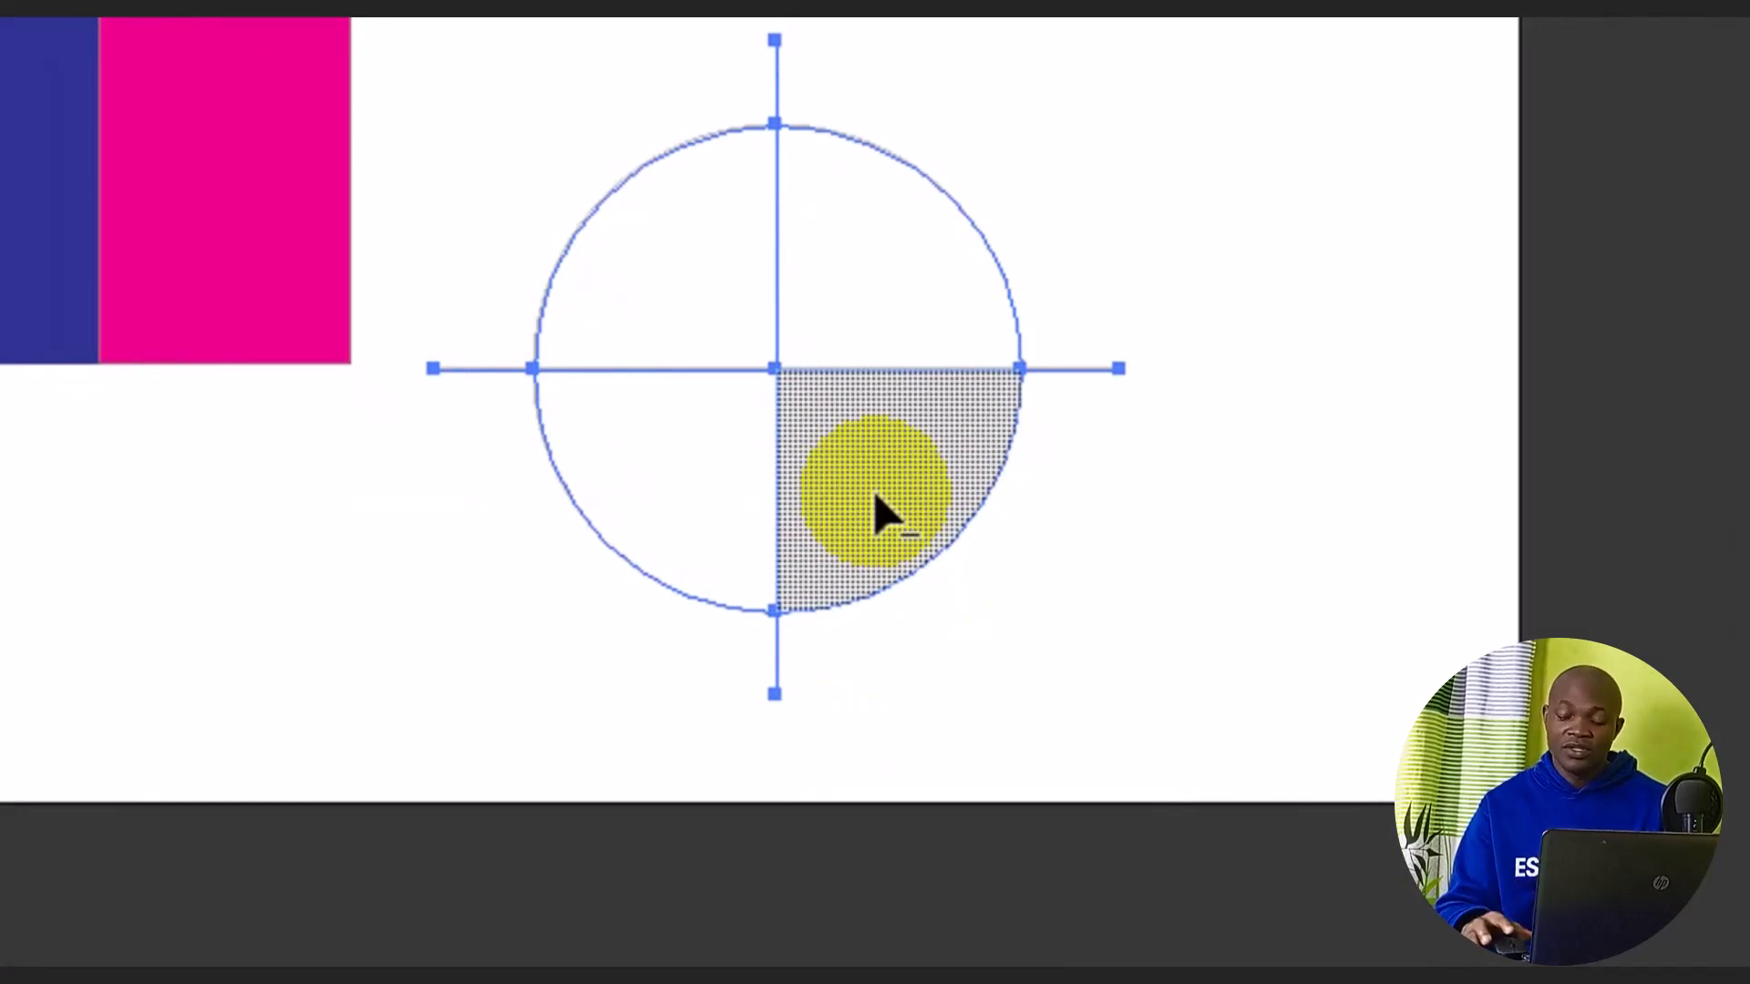
mouse_move(875, 511)
mouse_down()
mouse_move(1320, 696)
mouse_move(1282, 665)
mouse_up()
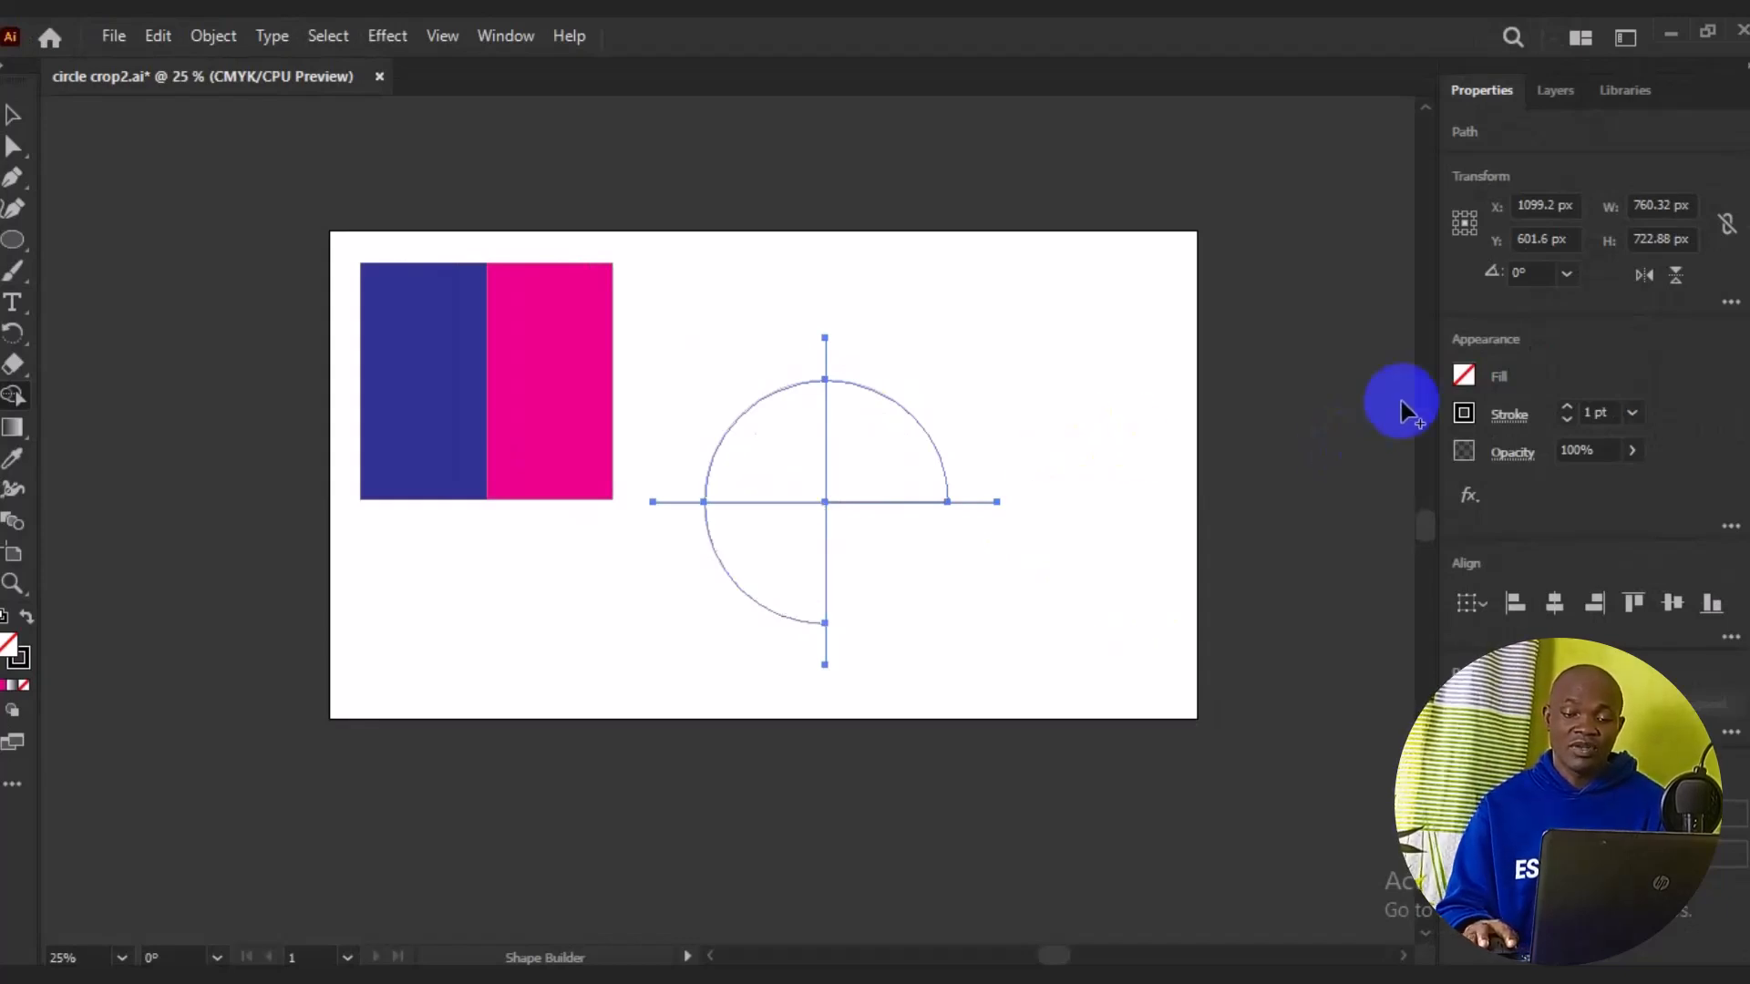
click(1464, 377)
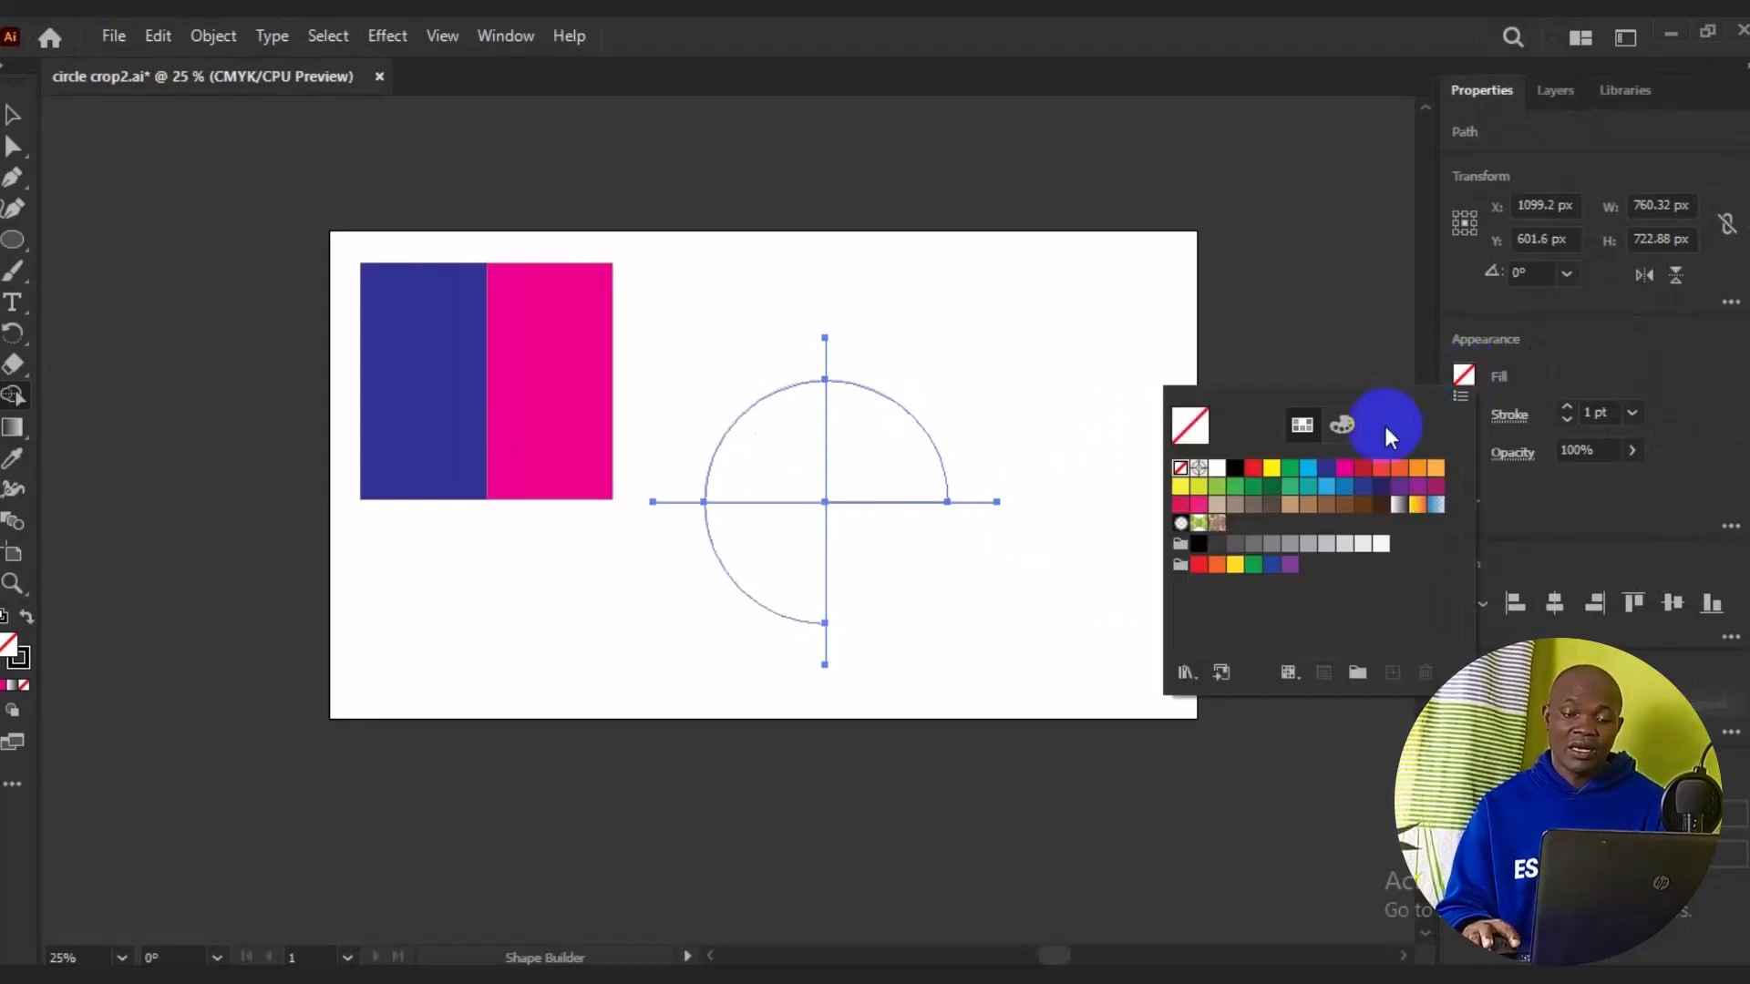
click(1238, 470)
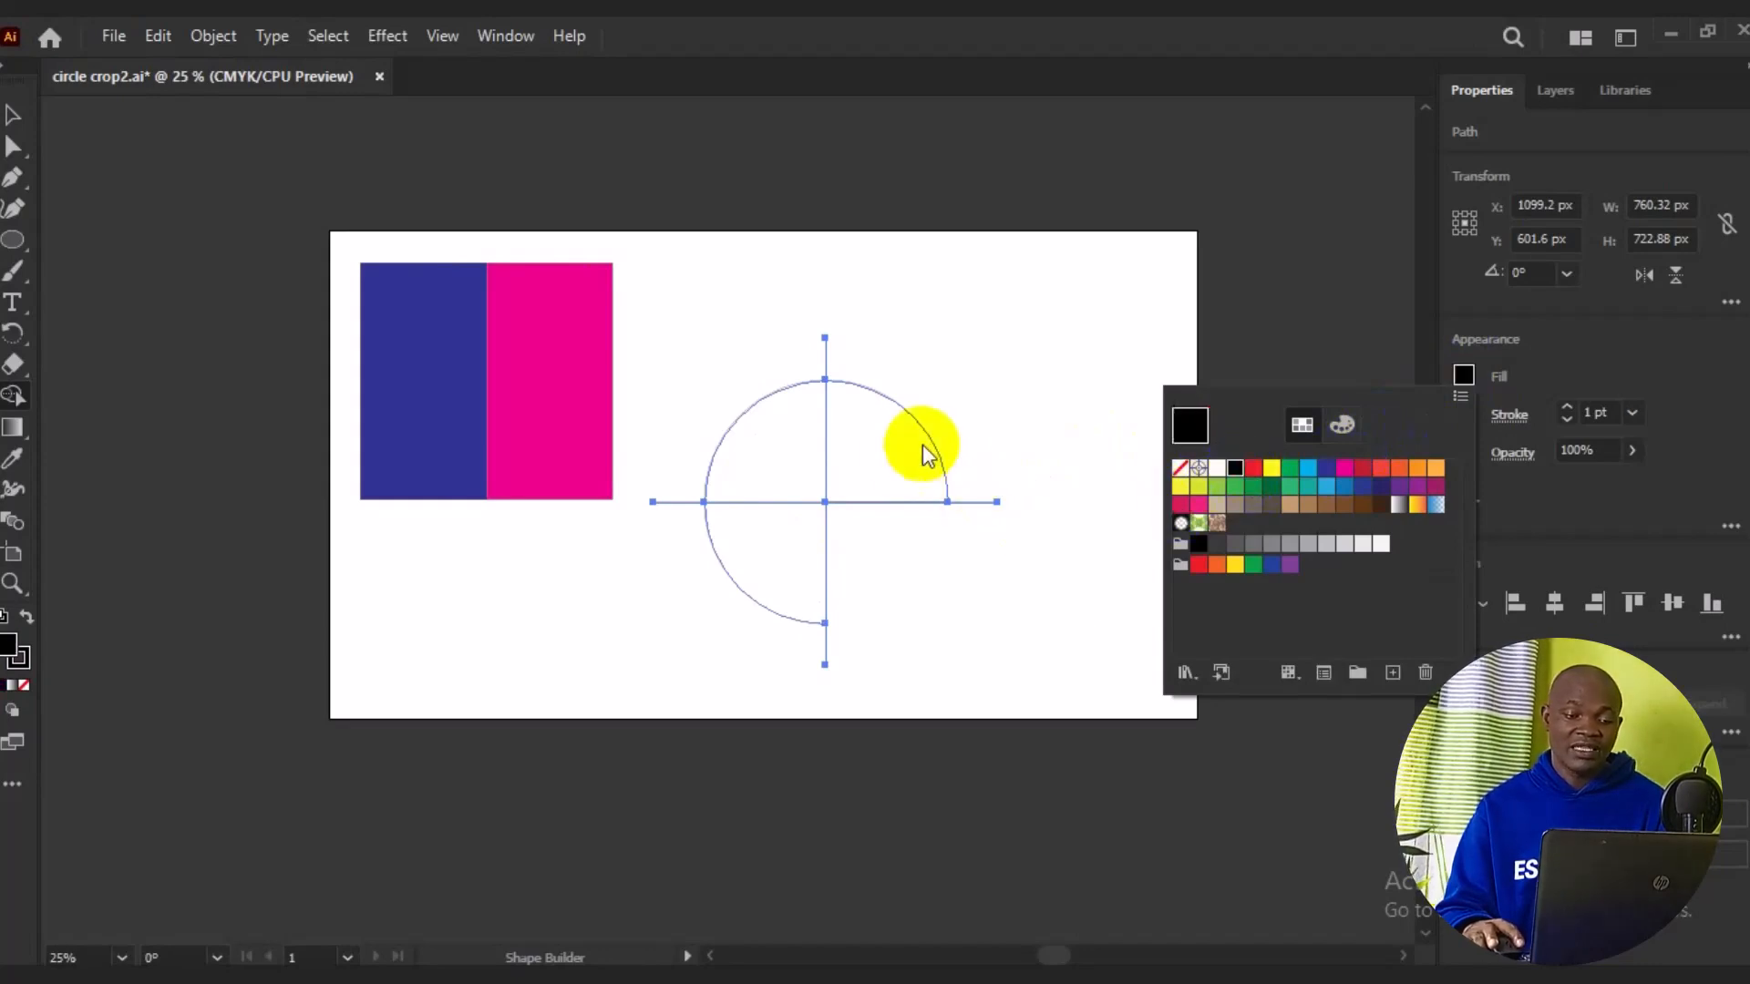
click(876, 446)
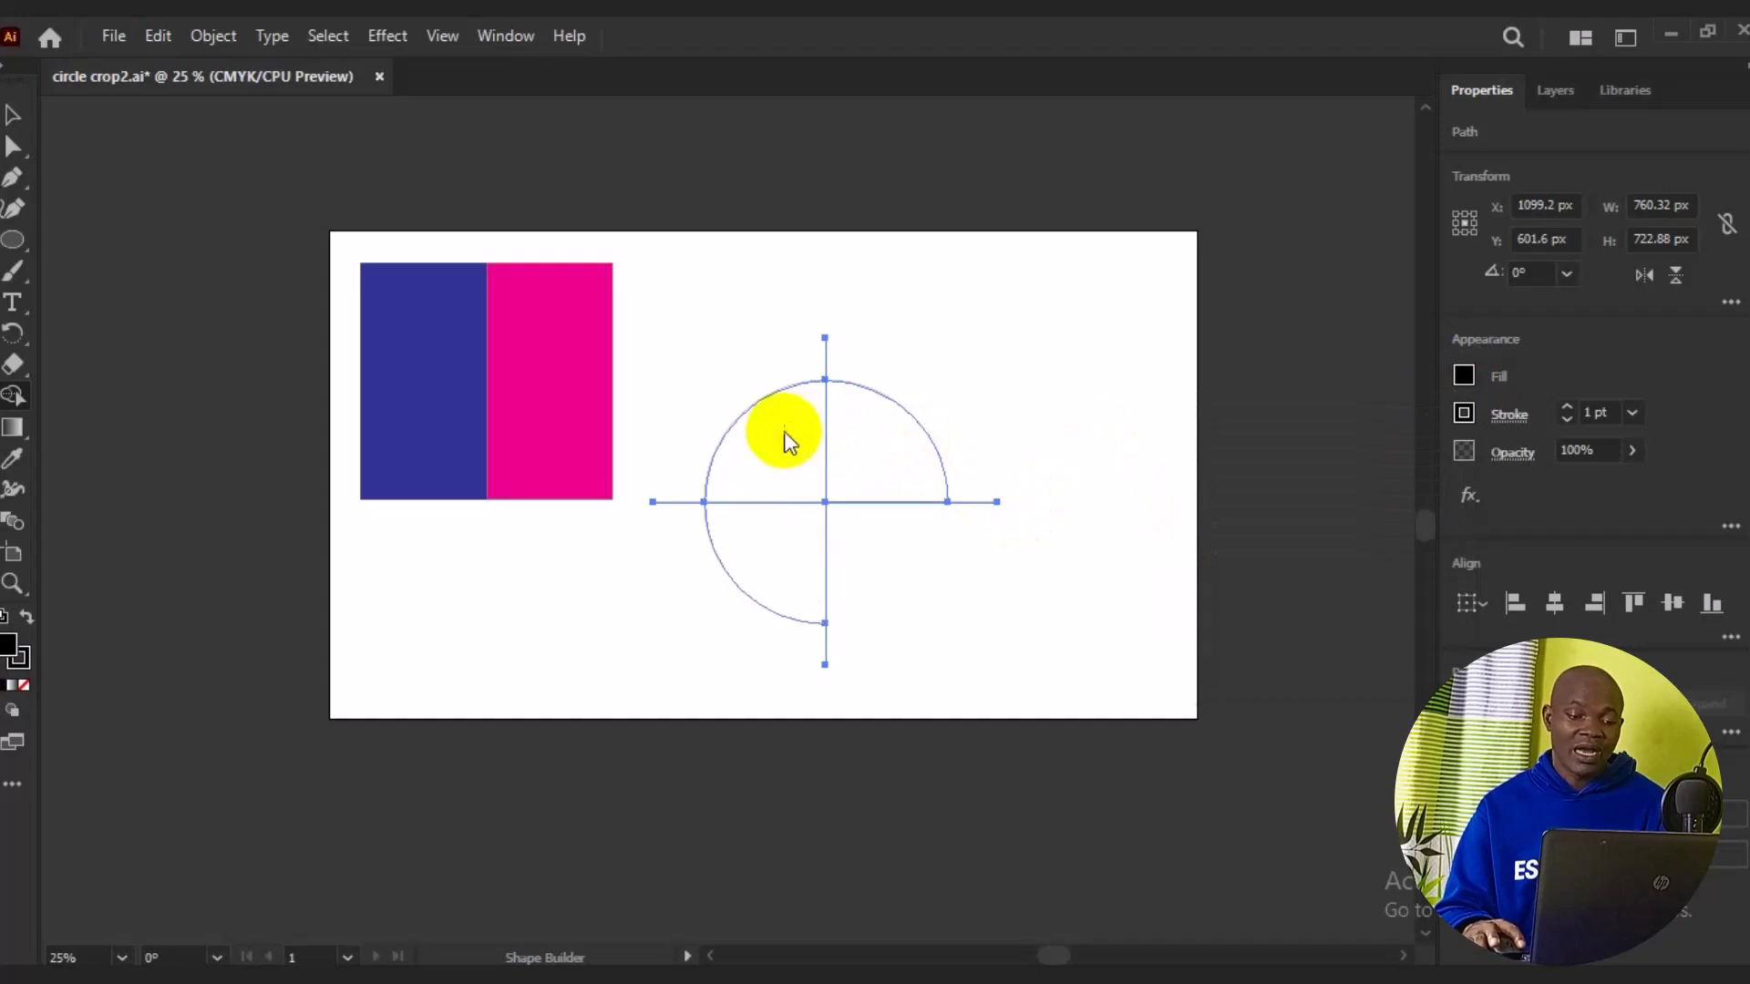
drag(873, 425, 769, 523)
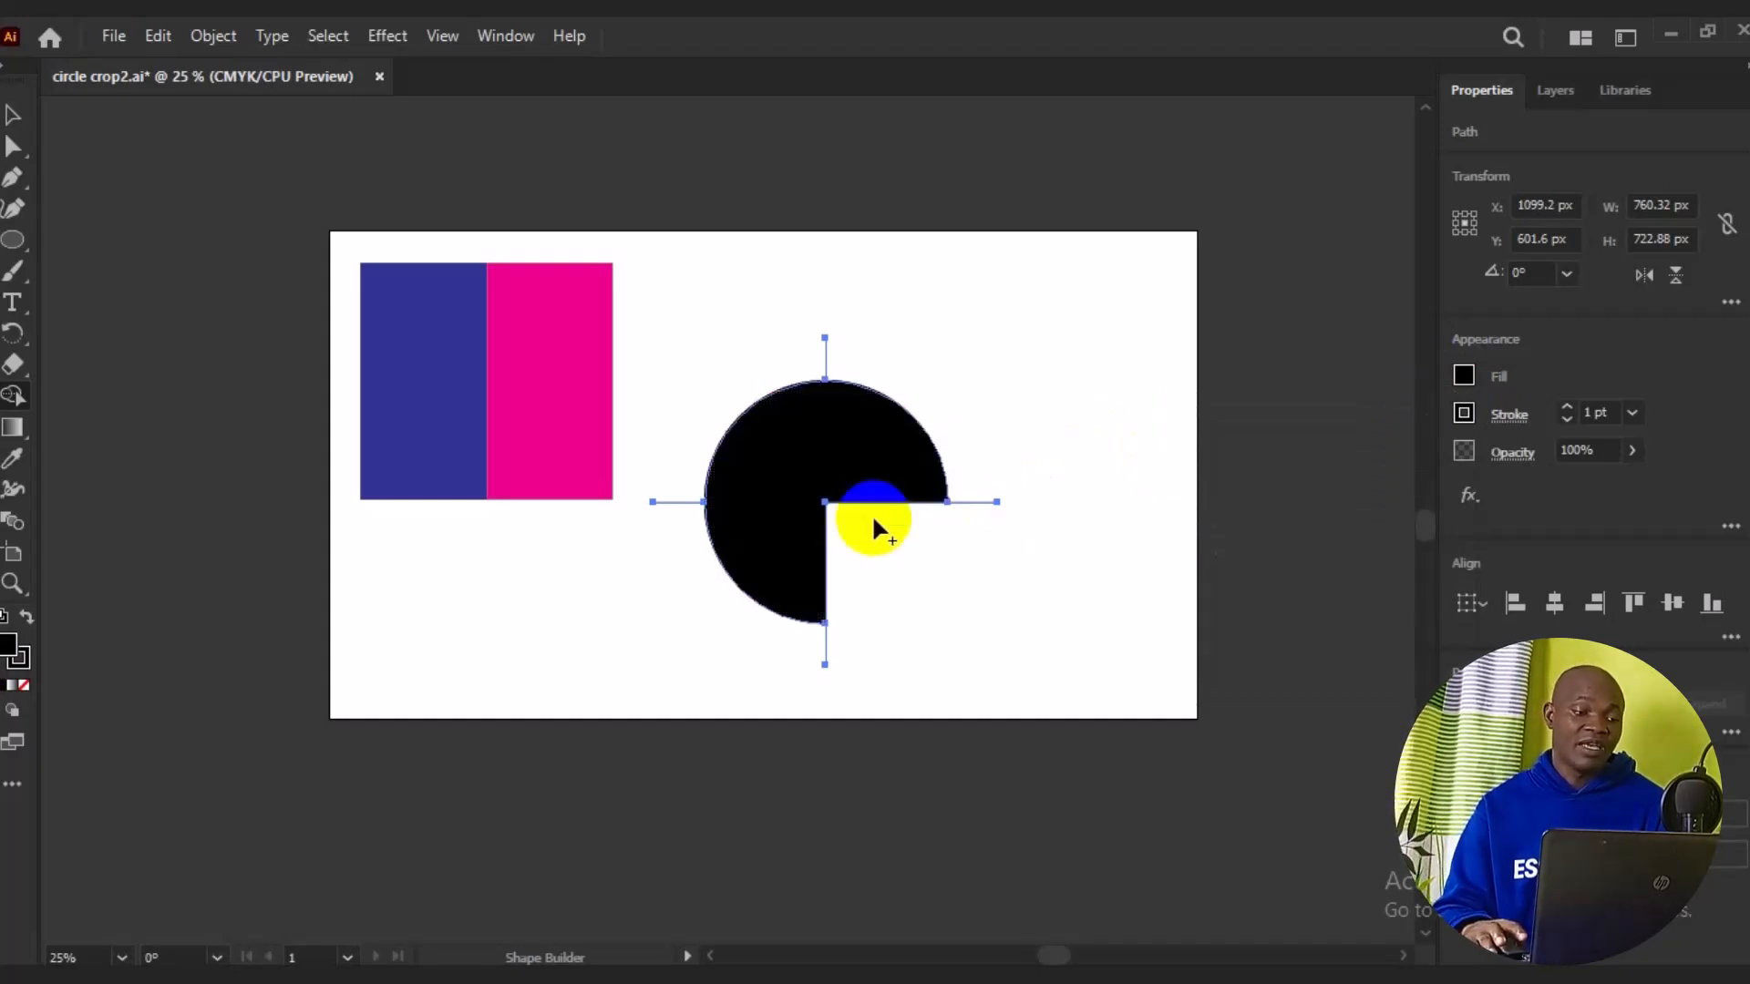
Move the circle artwork to about X 1321, Y 472 px and pull the black shape off its lines to about X 466, Y 933 px.
click(11, 114)
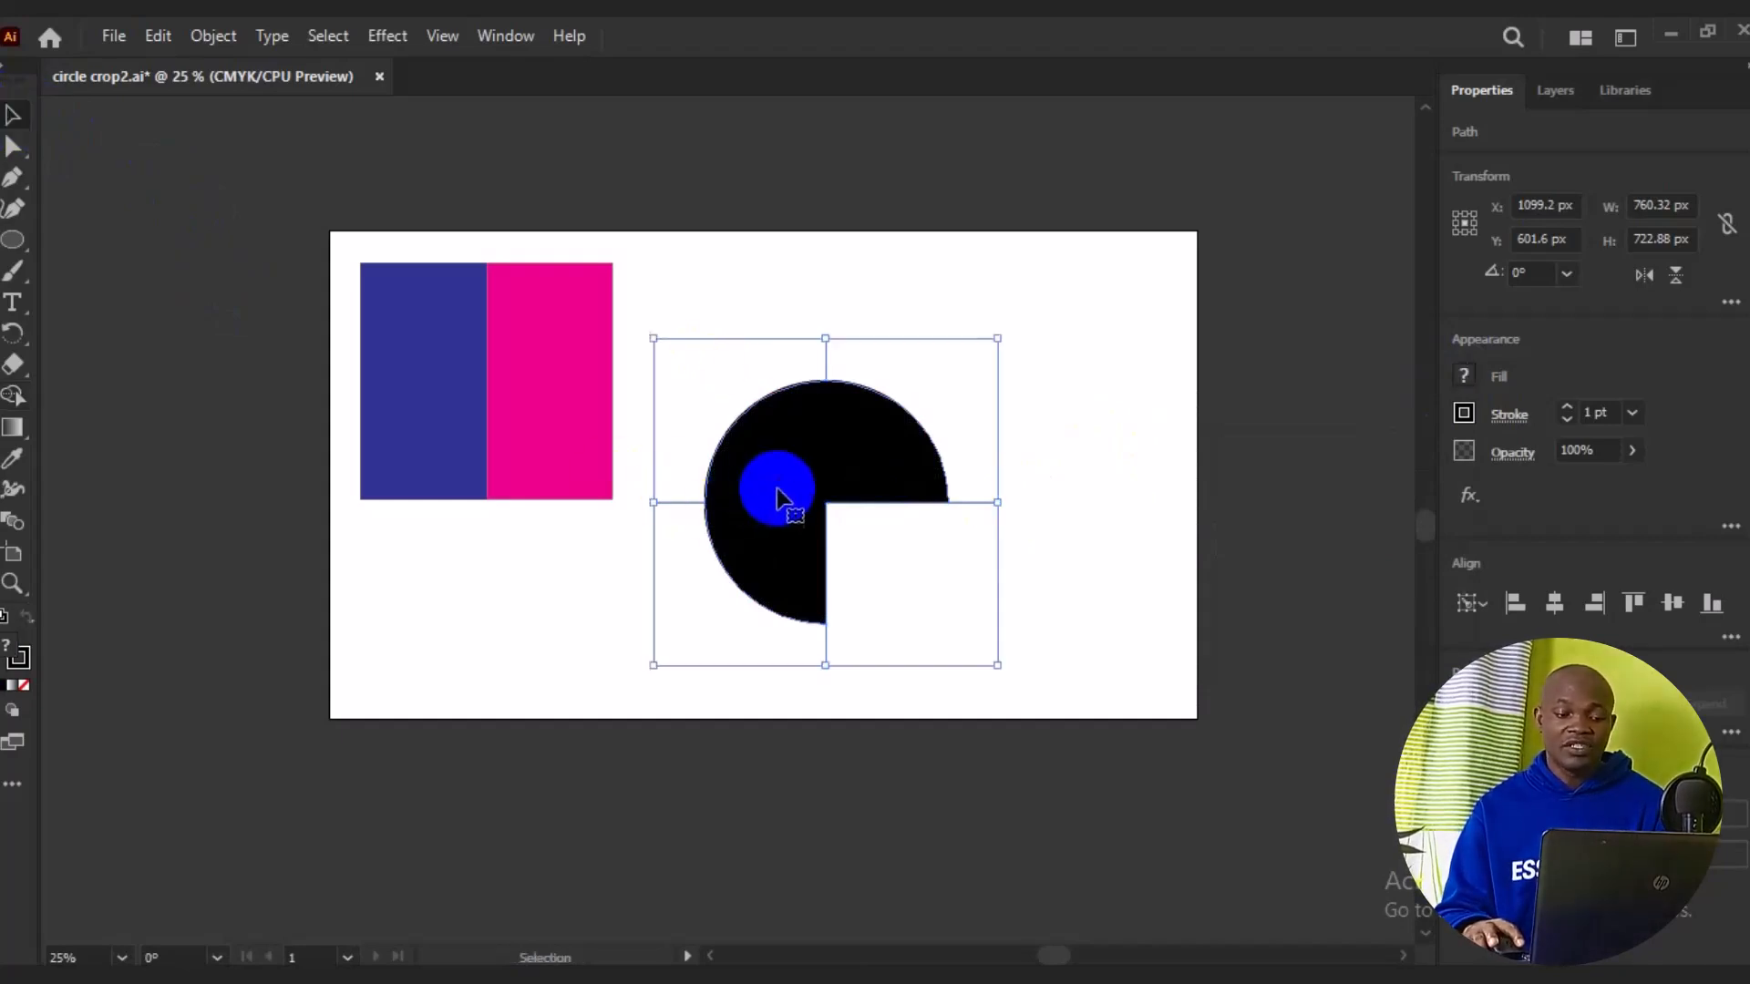
drag(781, 496, 825, 483)
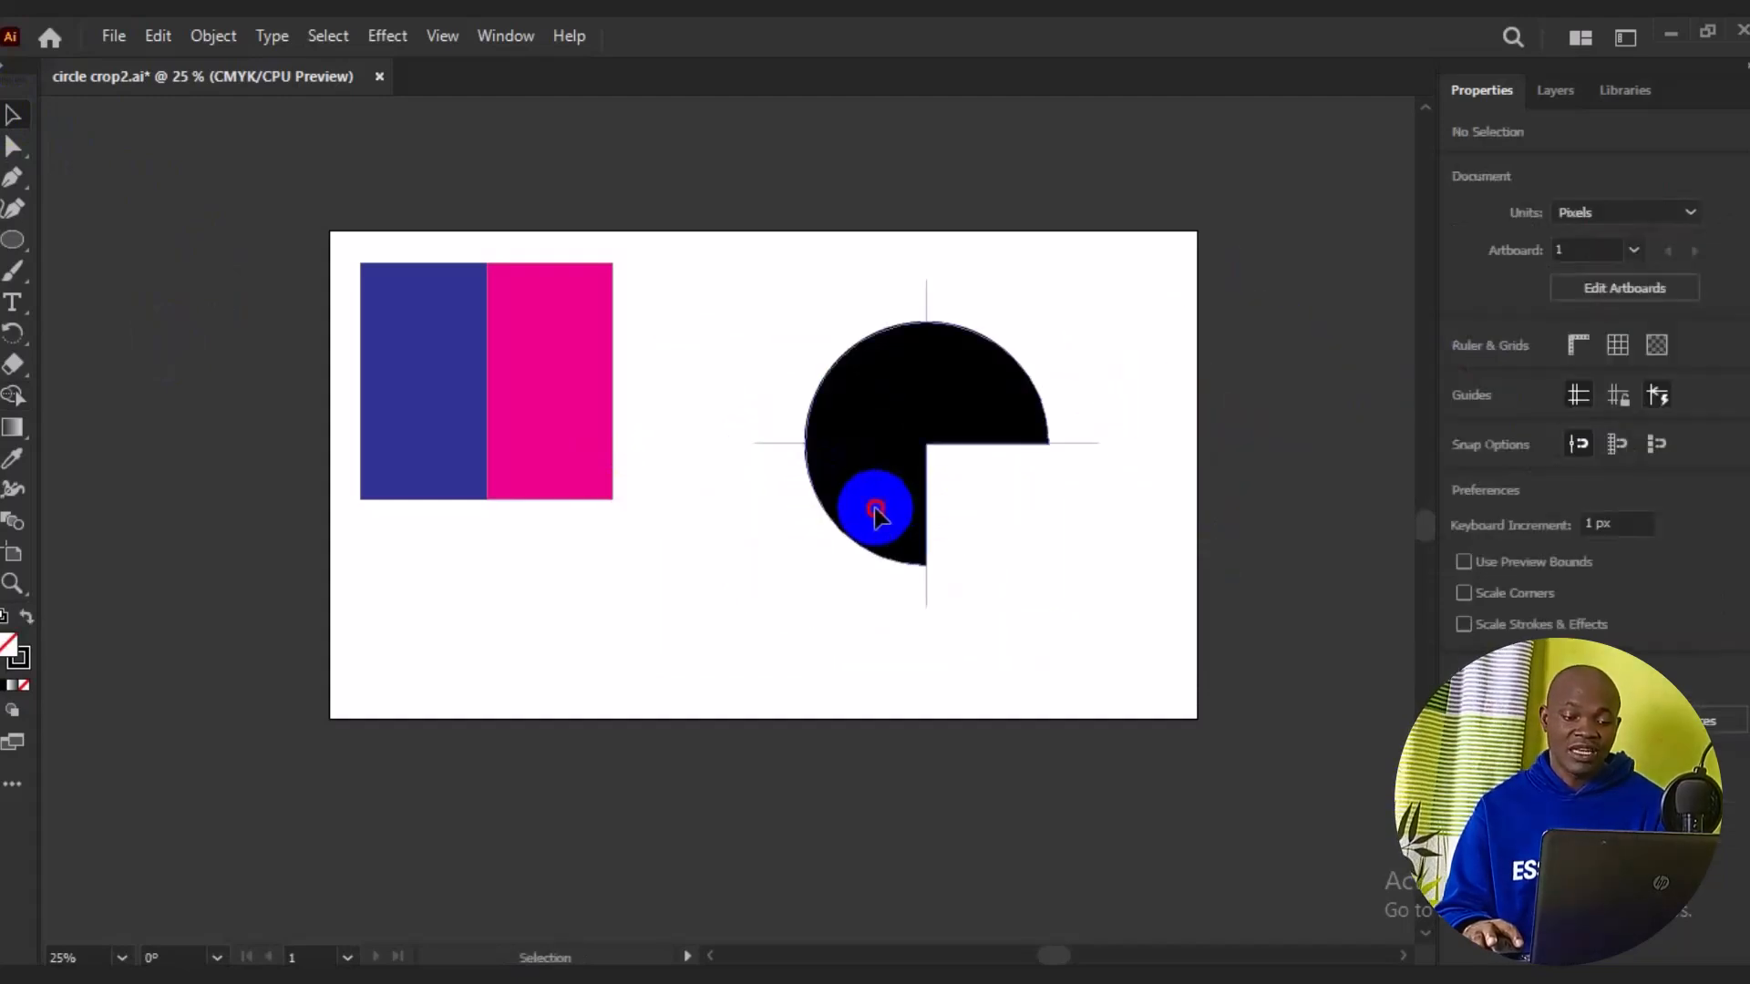
click(876, 516)
drag(572, 649, 490, 725)
Delete the four leftover line pieces at the circle's former location.
drag(658, 196, 1231, 697)
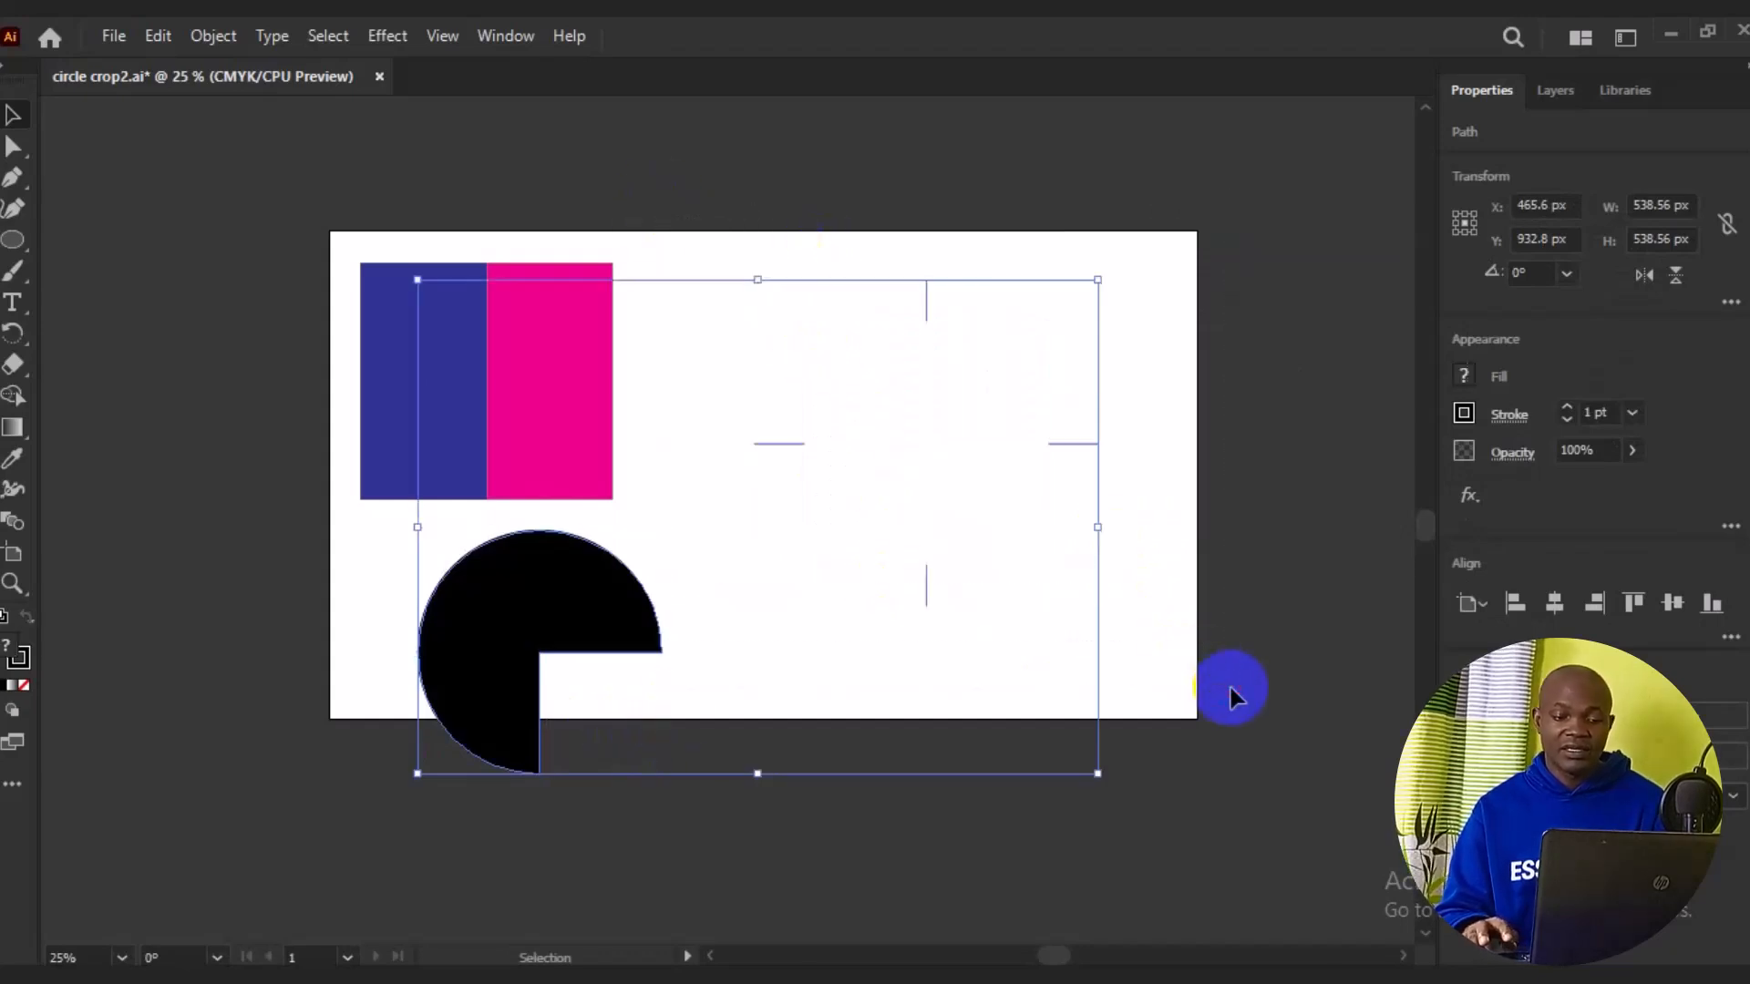
click(1269, 364)
drag(1278, 243, 735, 623)
key(ctrl+h)
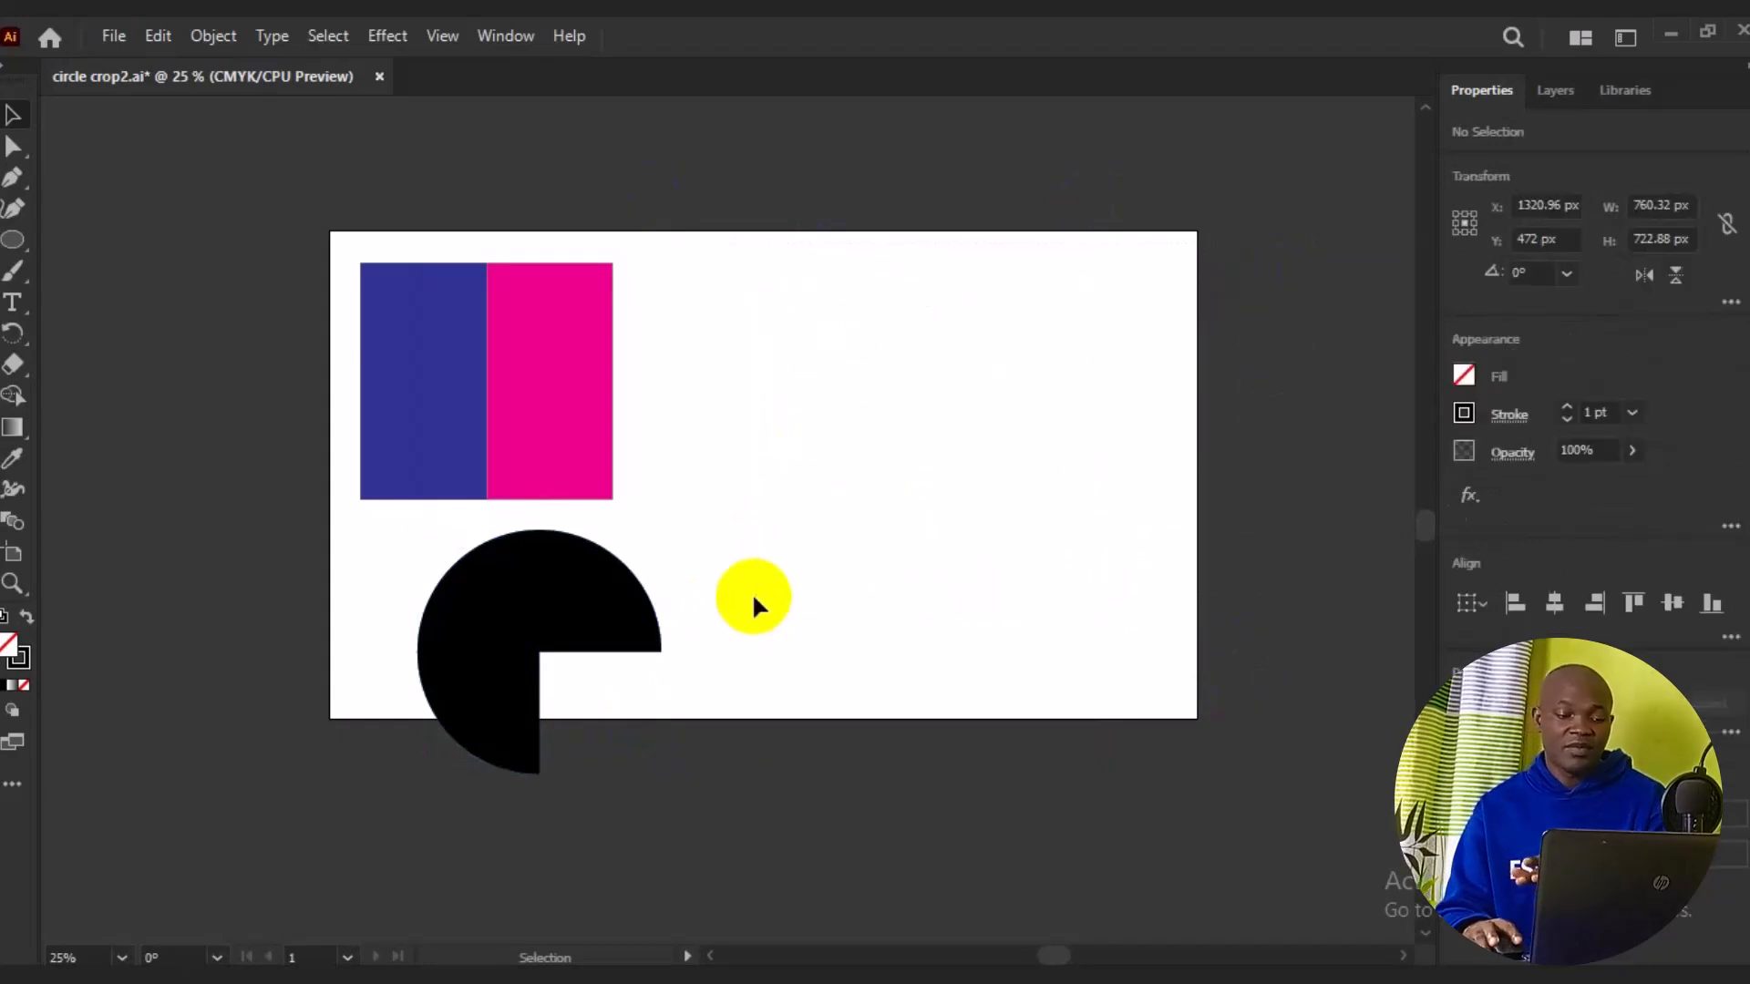
Move the black three-quarter circle to the artboard's right side, at about X 1471, Y 540 px.
click(560, 618)
drag(559, 618, 1017, 446)
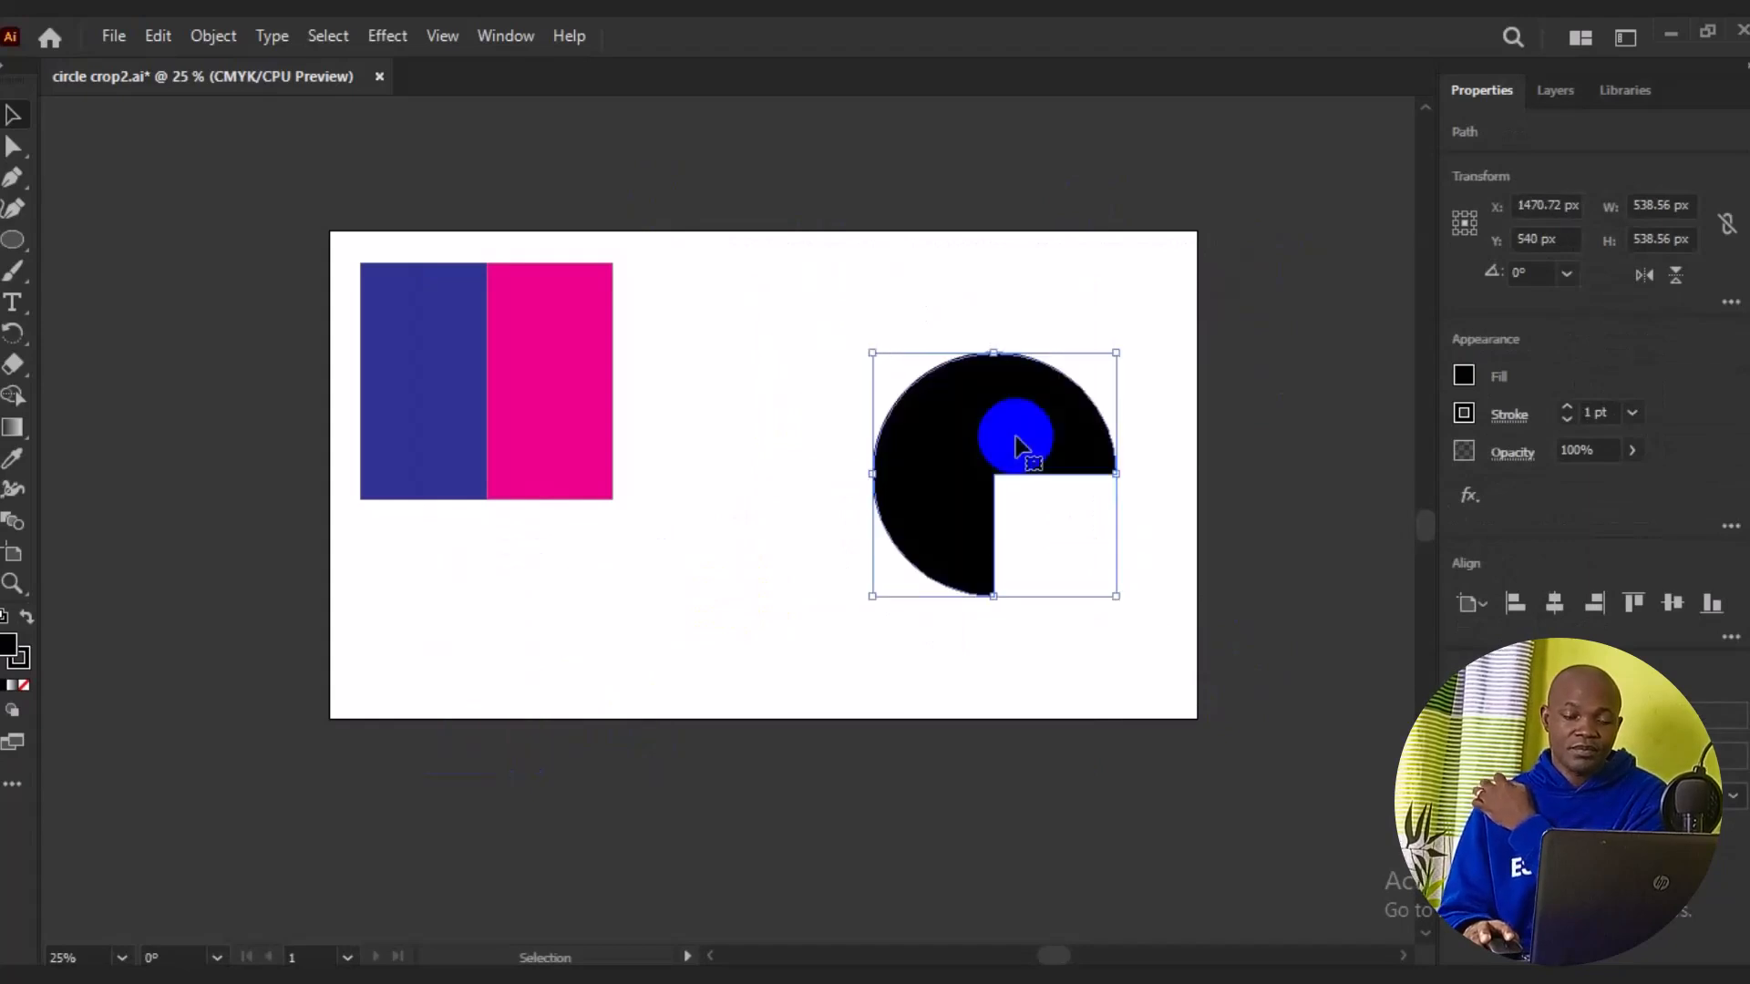
click(801, 629)
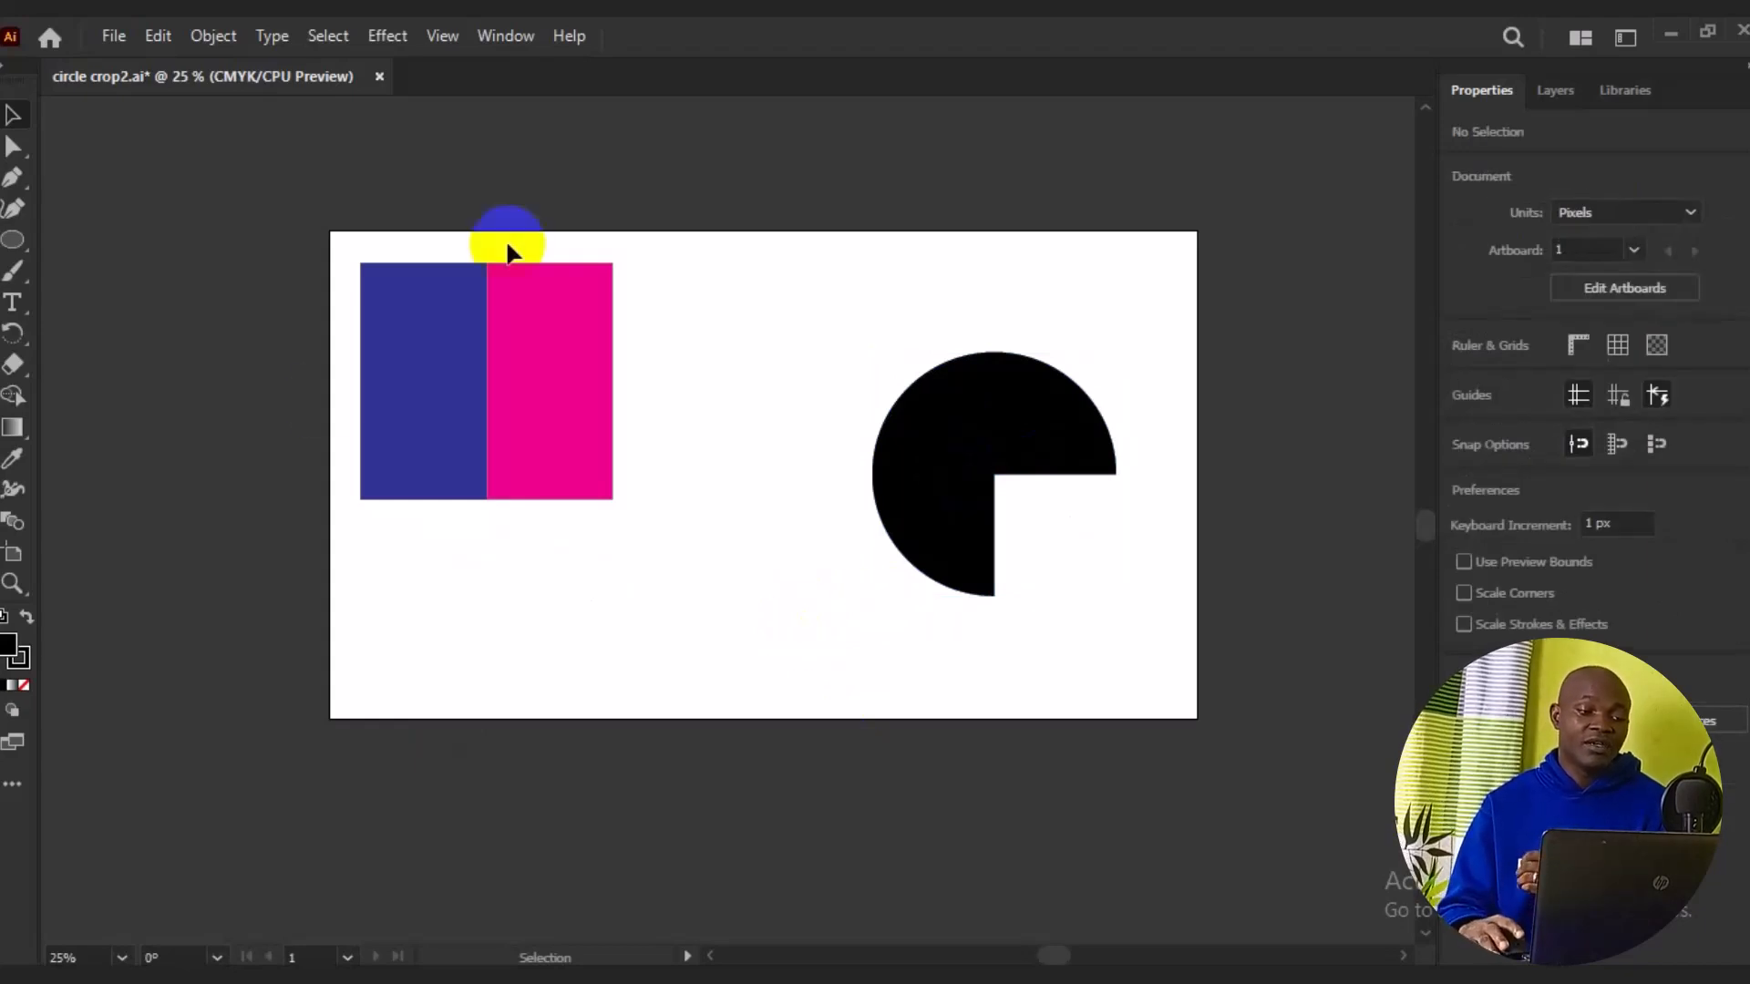
Draw a black hexagon about 692 px wide and 599 px high at the artboard's lower middle with the Polygon tool.
click(28, 241)
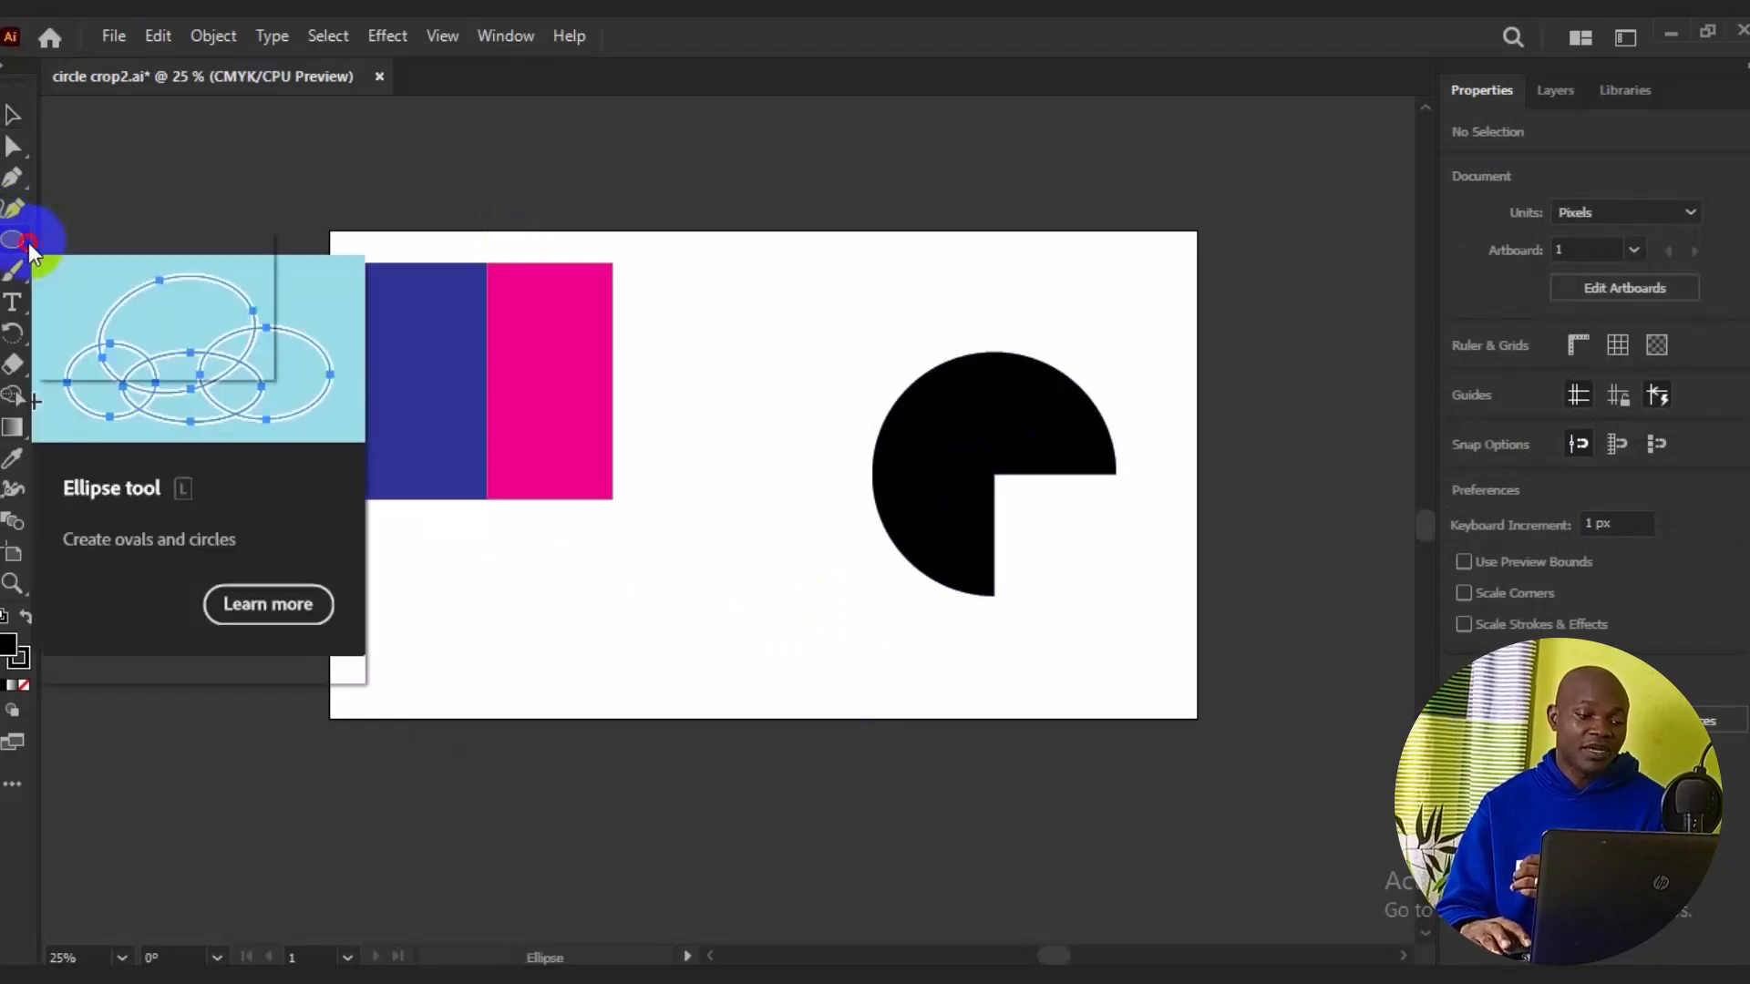
click(29, 242)
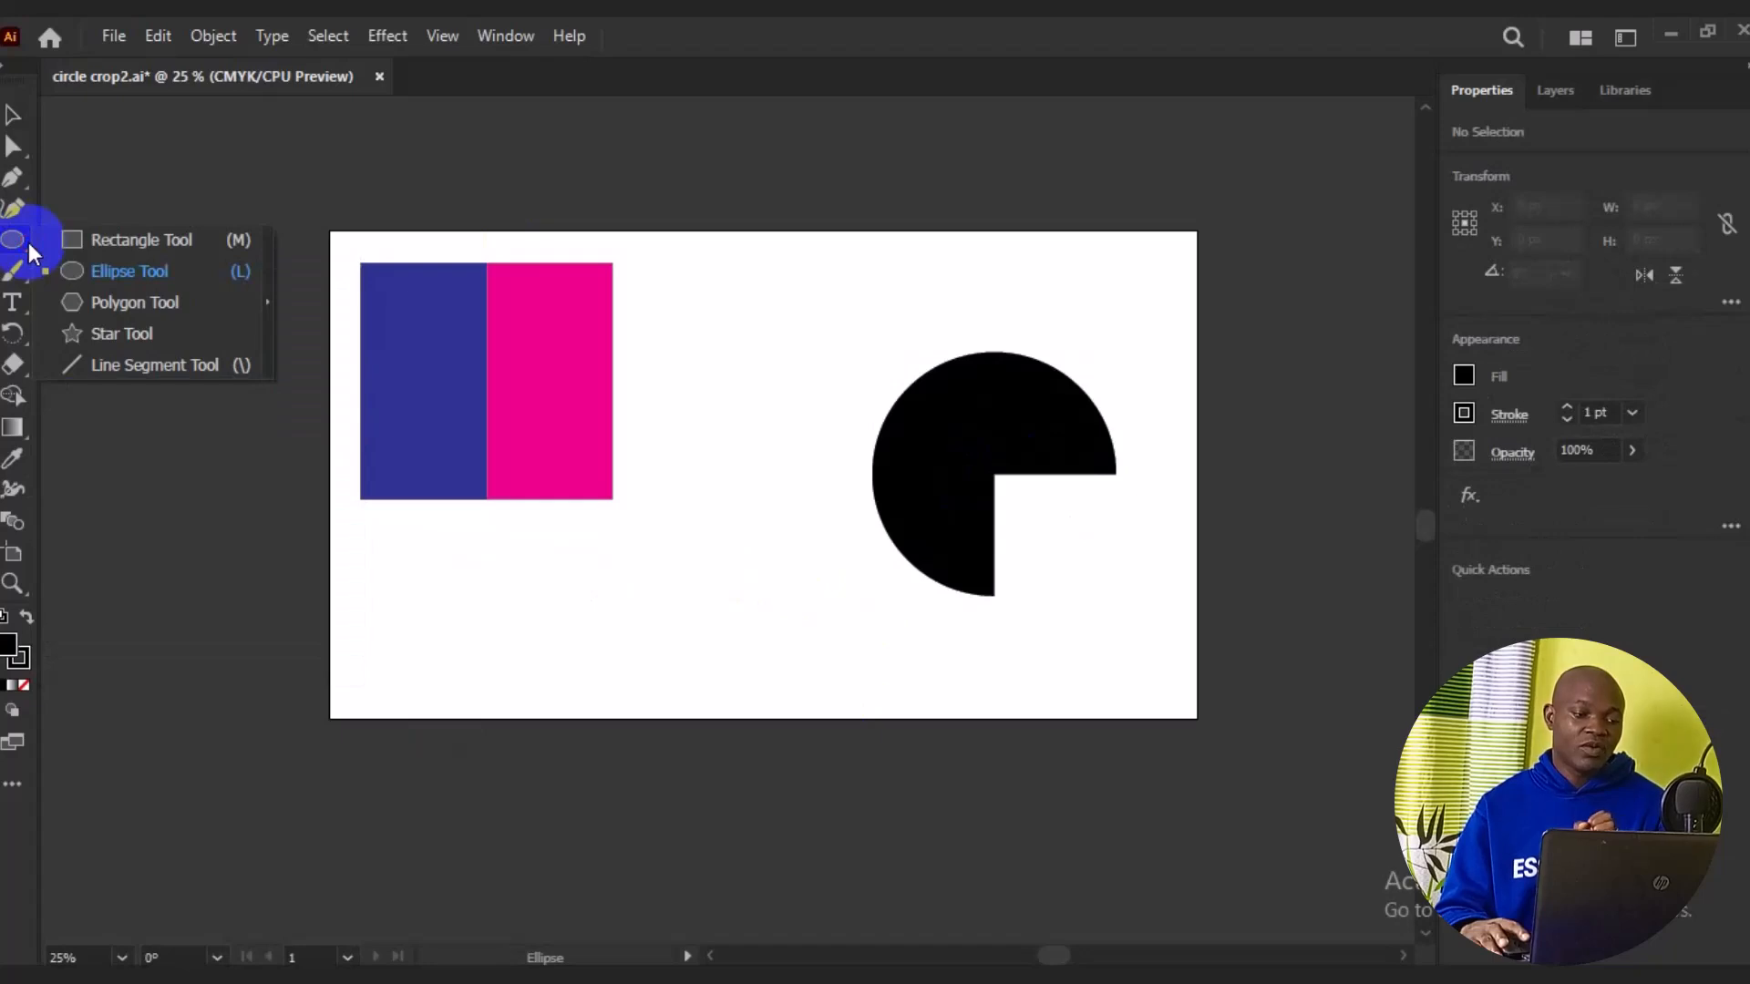
click(111, 302)
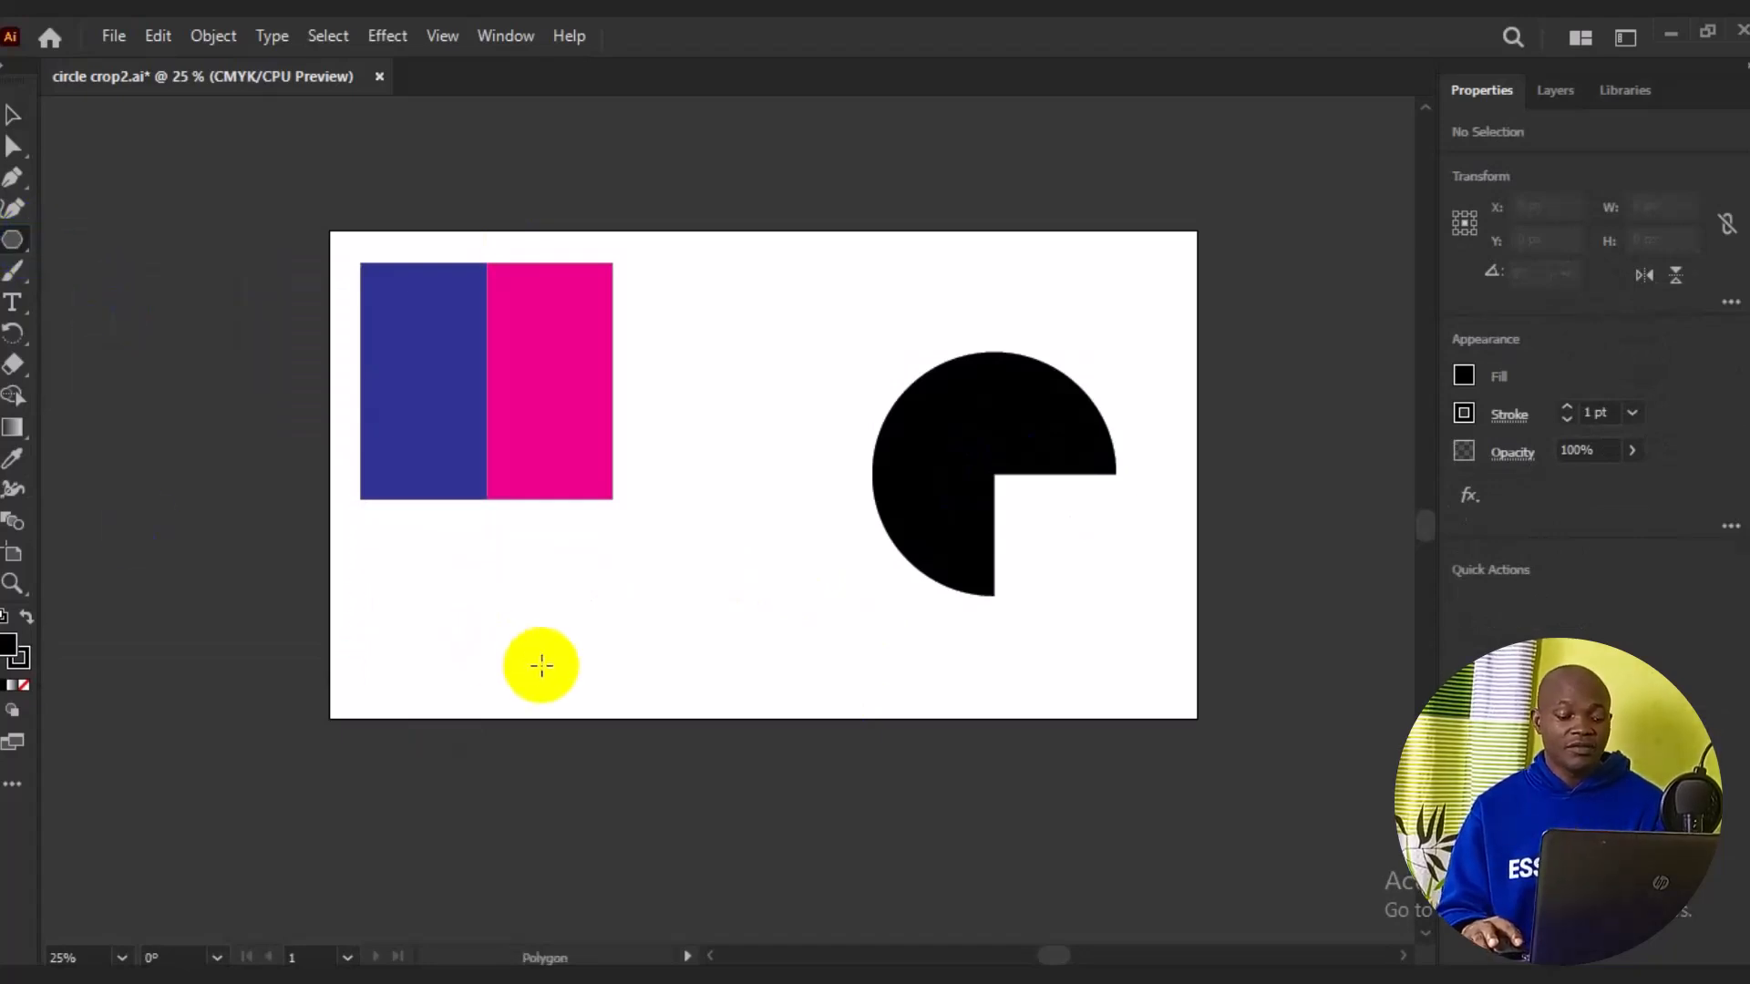
drag(763, 704, 815, 558)
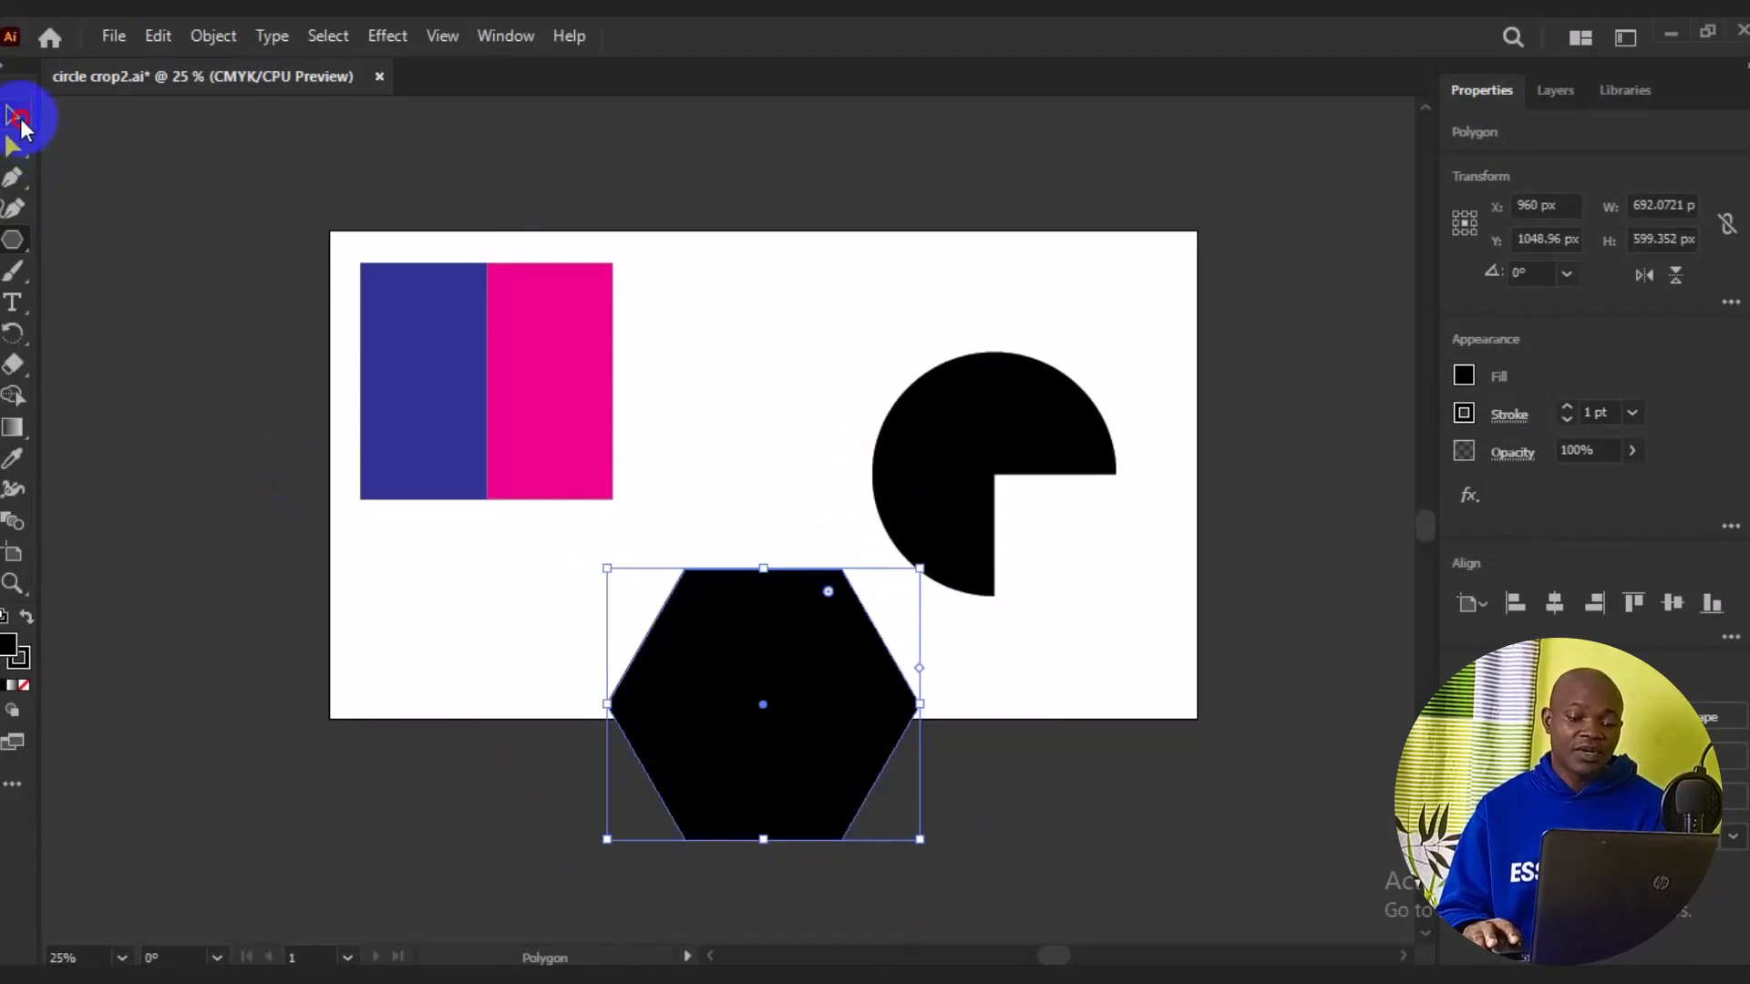
Scale the hexagon down to about 372 by 323 px and move it to about X 923, Y 809 px.
click(20, 120)
drag(919, 566, 968, 625)
drag(809, 707, 792, 598)
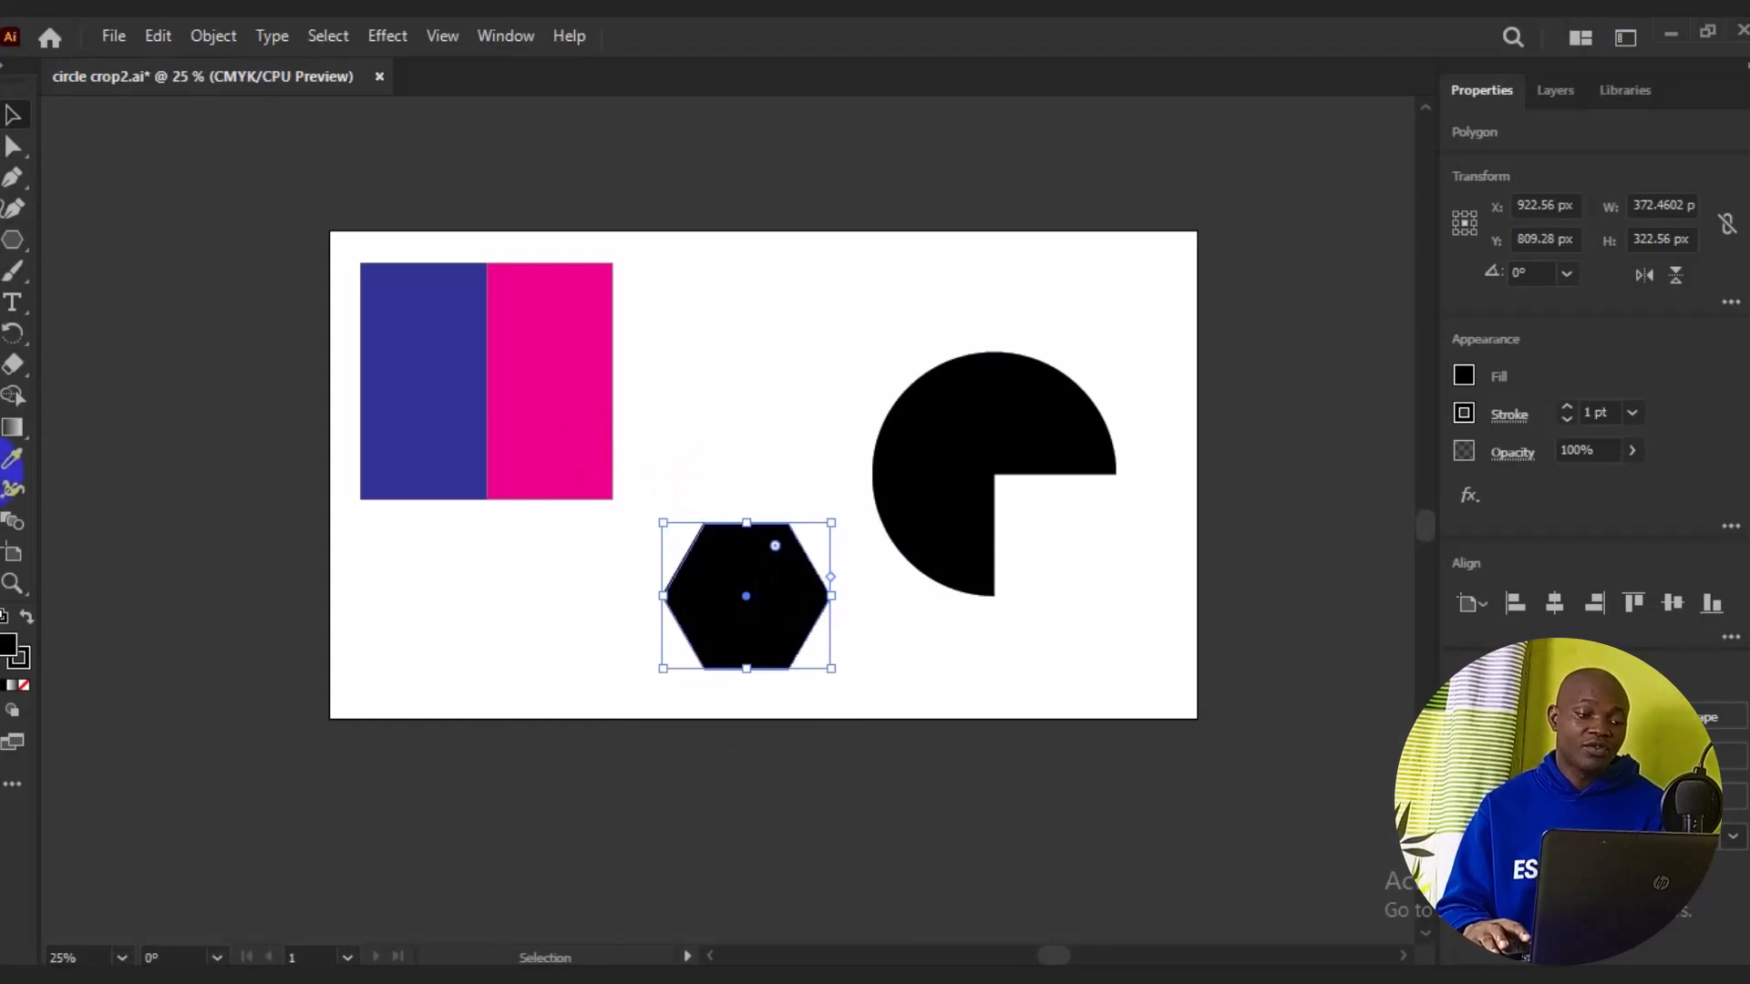
Draw a straight horizontal line across the hexagon at about Y 824 px with the Pen tool, extending past both sides.
drag(15, 199, 101, 184)
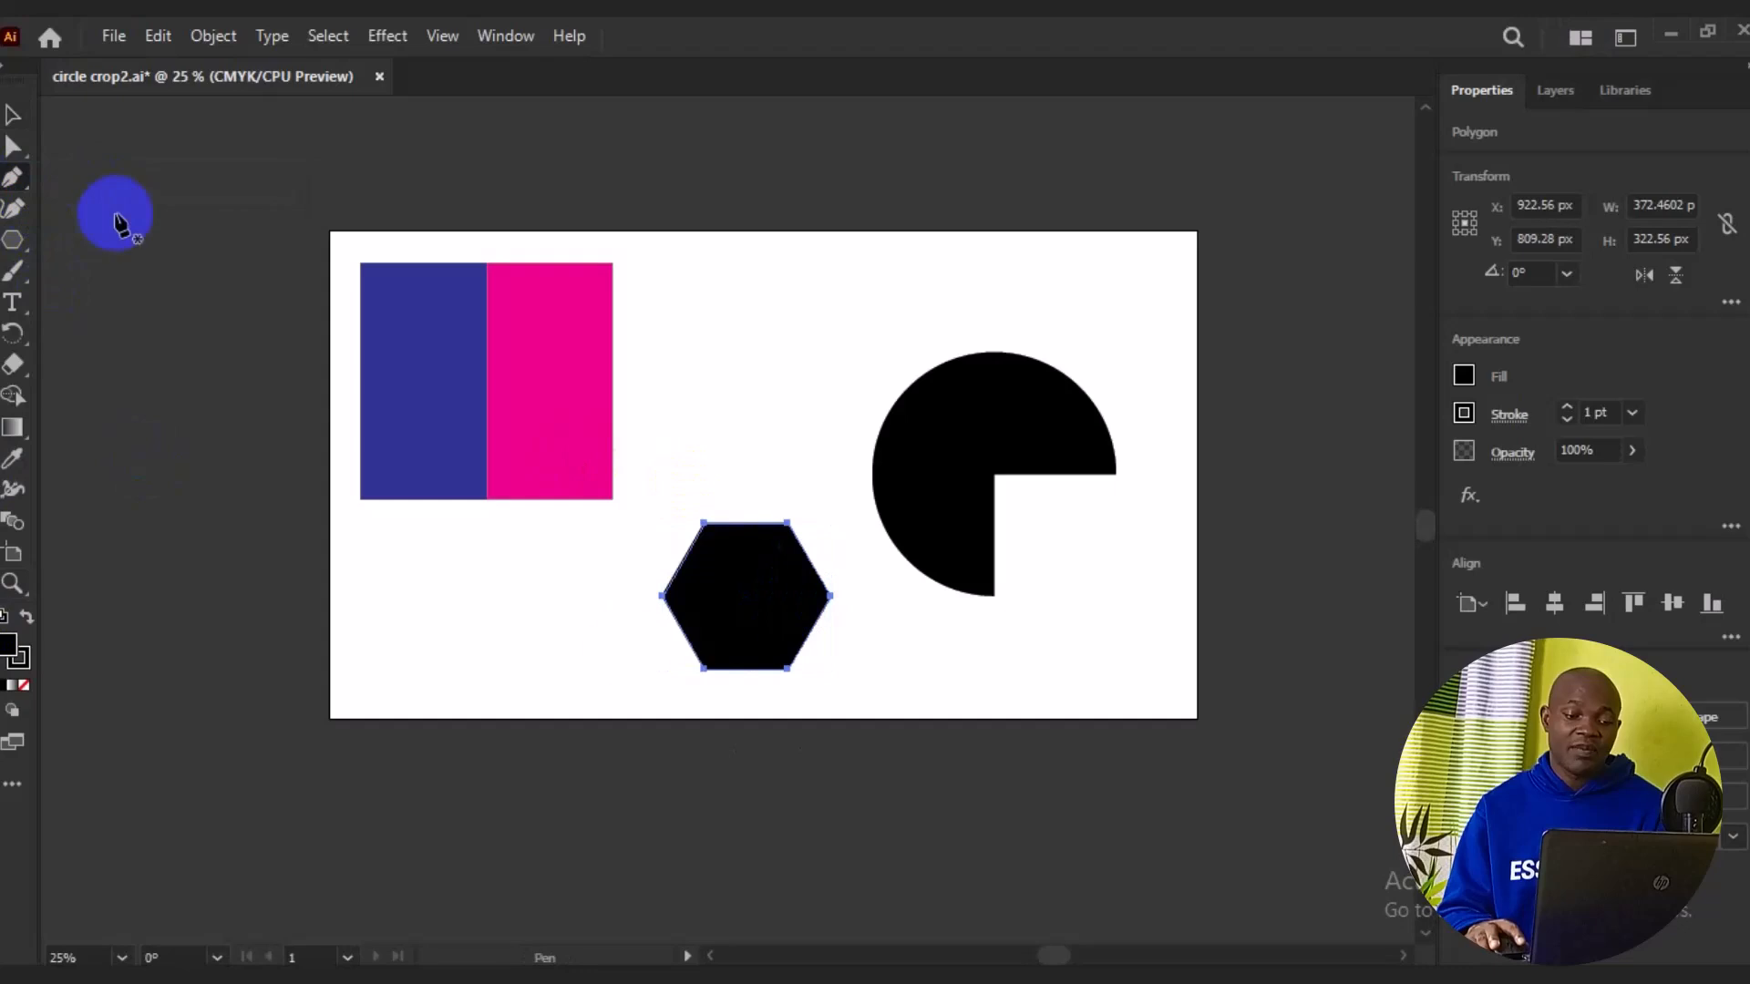
click(613, 603)
shift+click(938, 603)
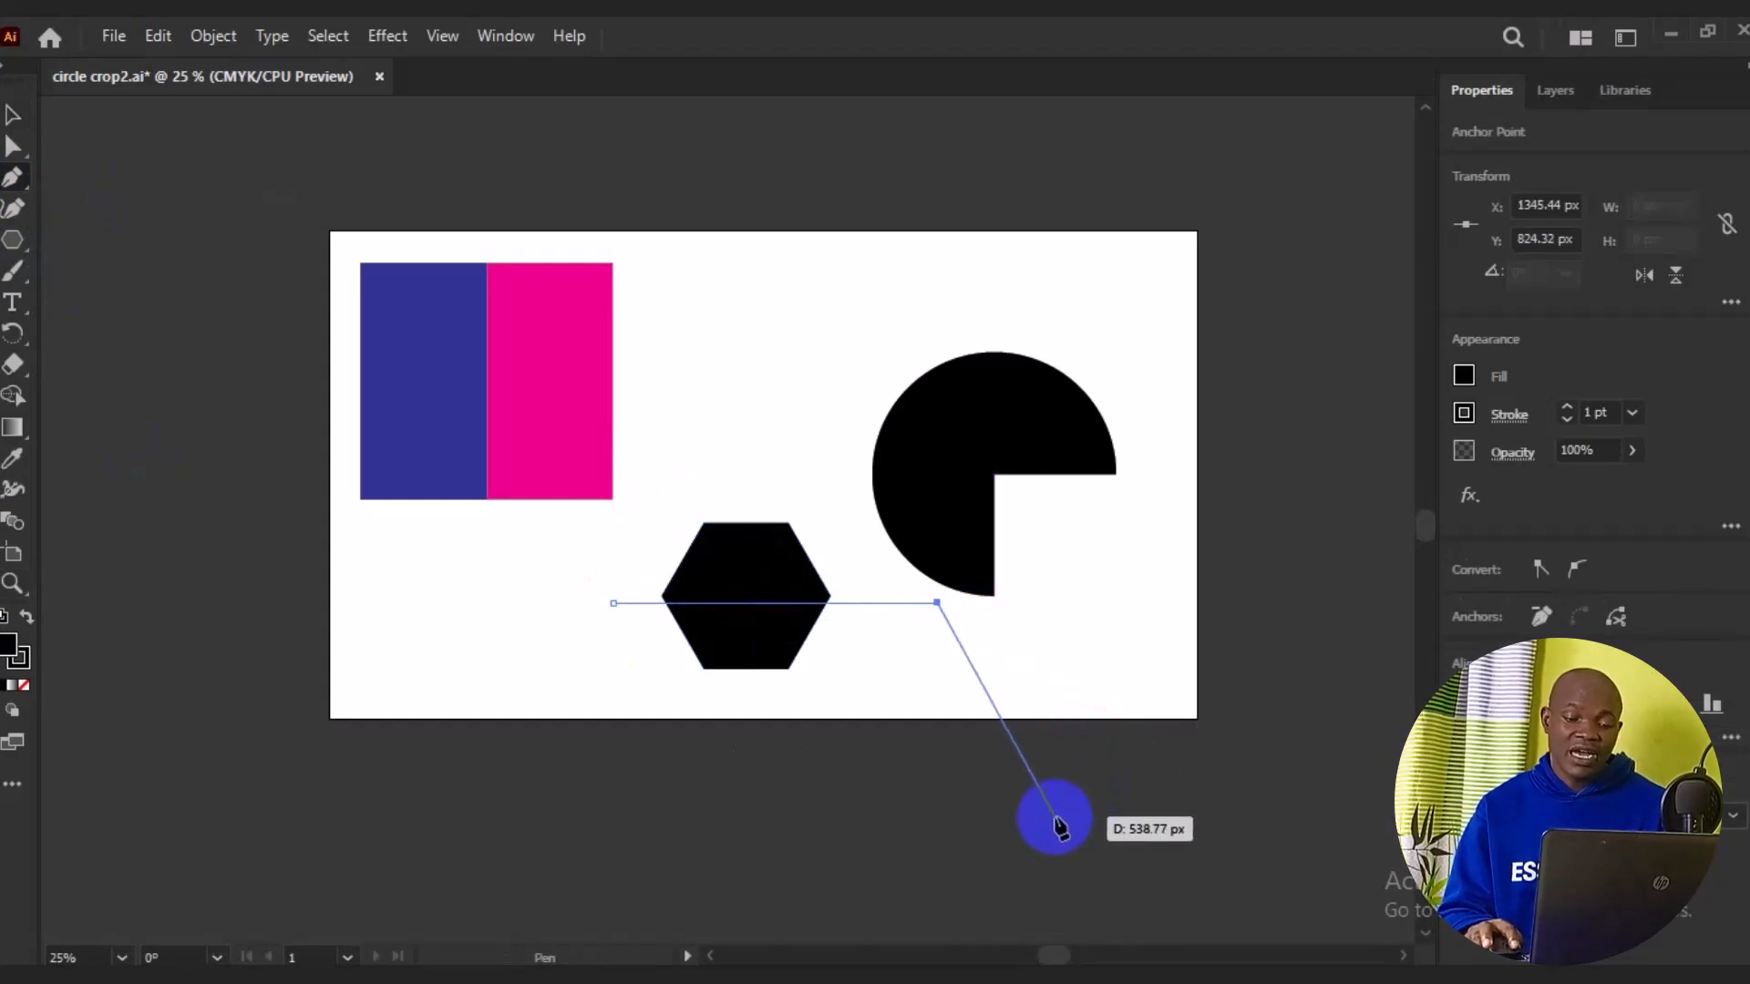
ctrl+click(1152, 790)
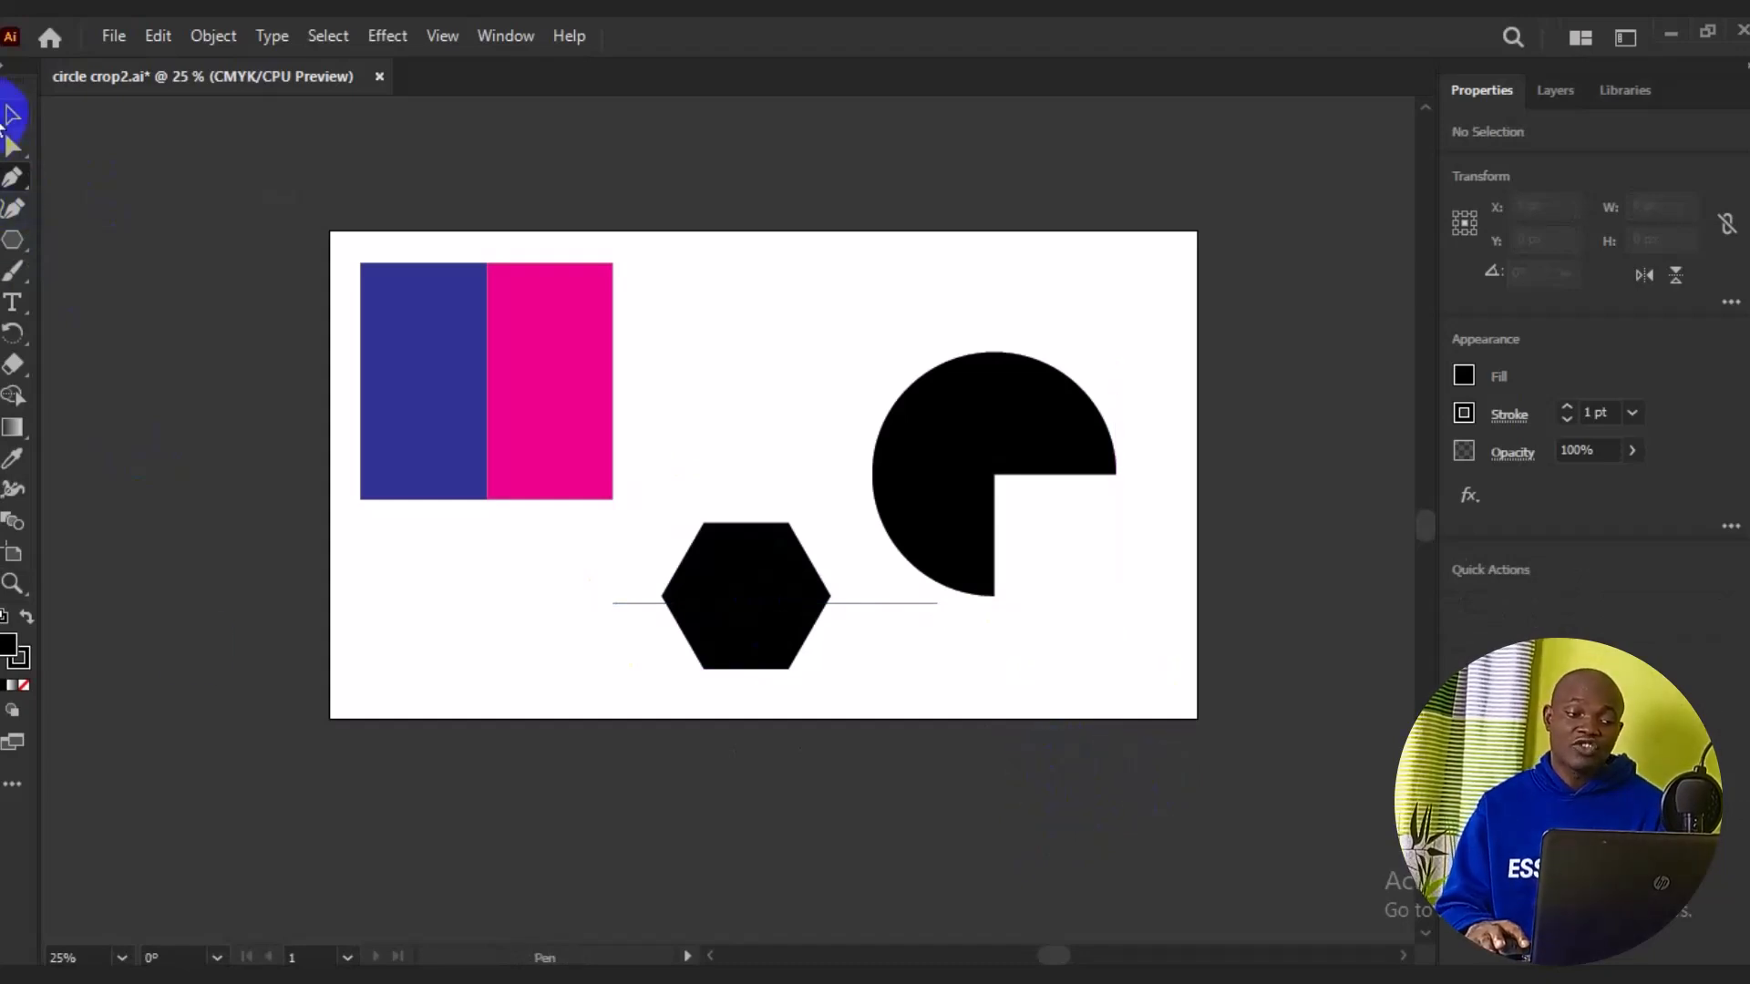
click(13, 115)
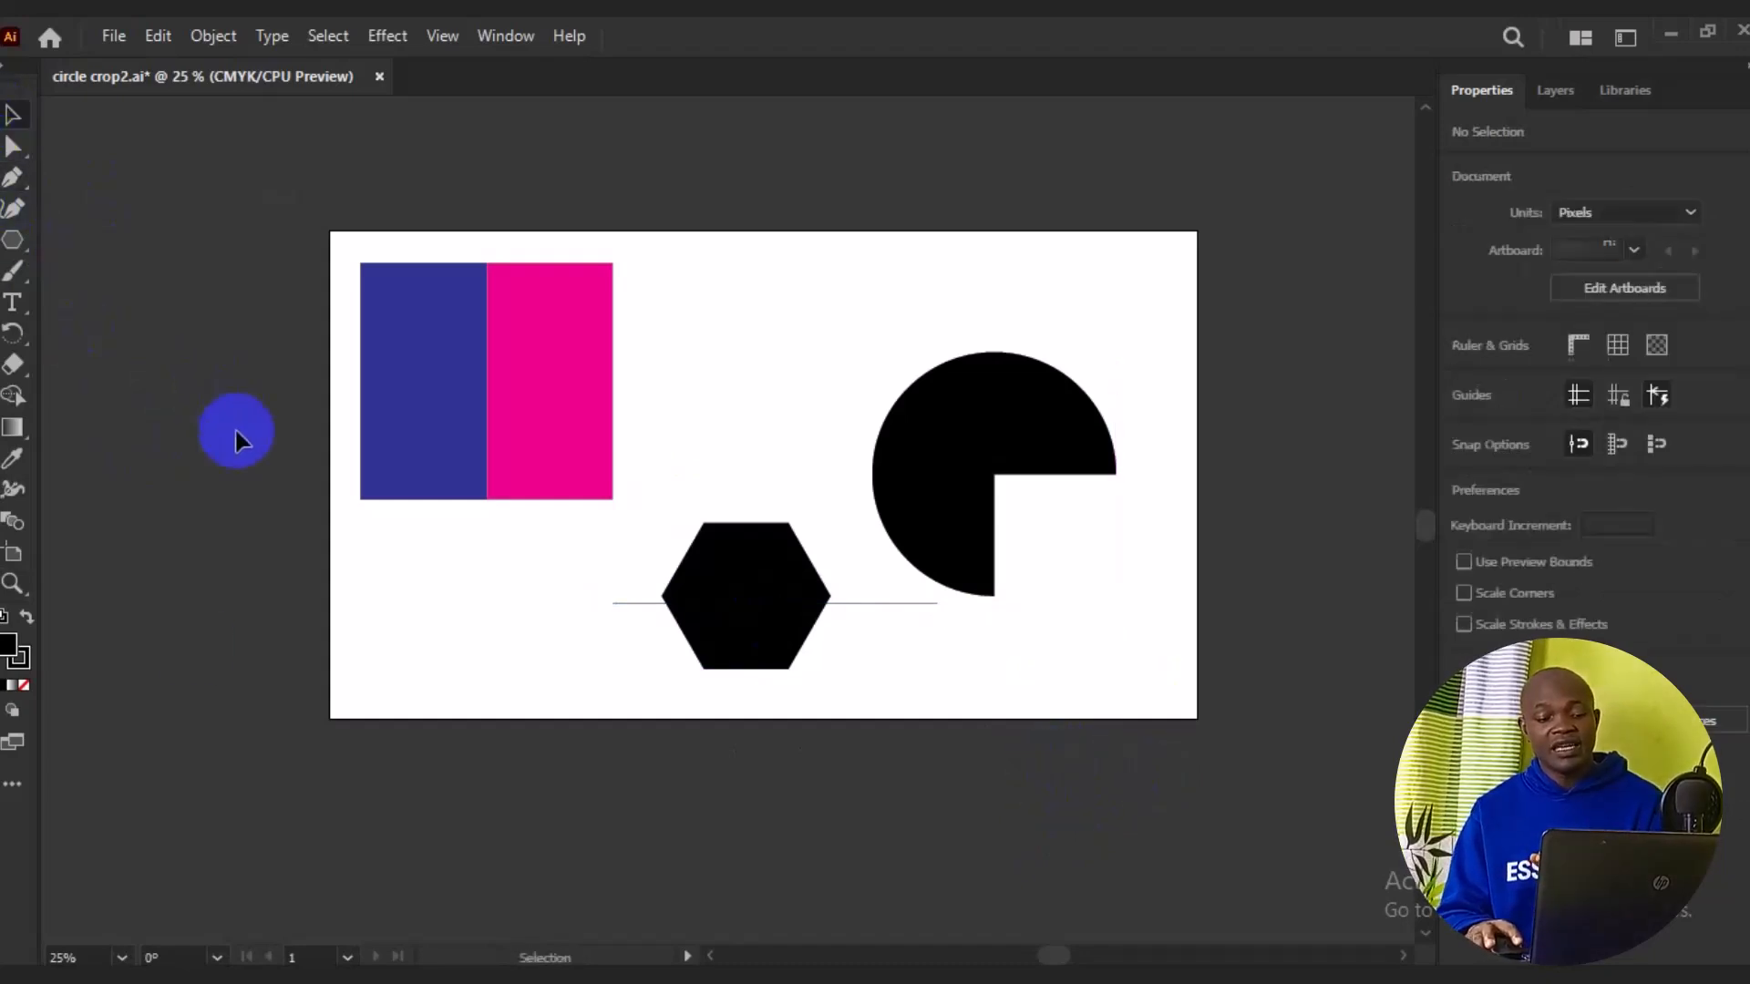
Select the black hexagon with the line crossing it and align their centres horizontally and vertically.
drag(660, 497, 781, 697)
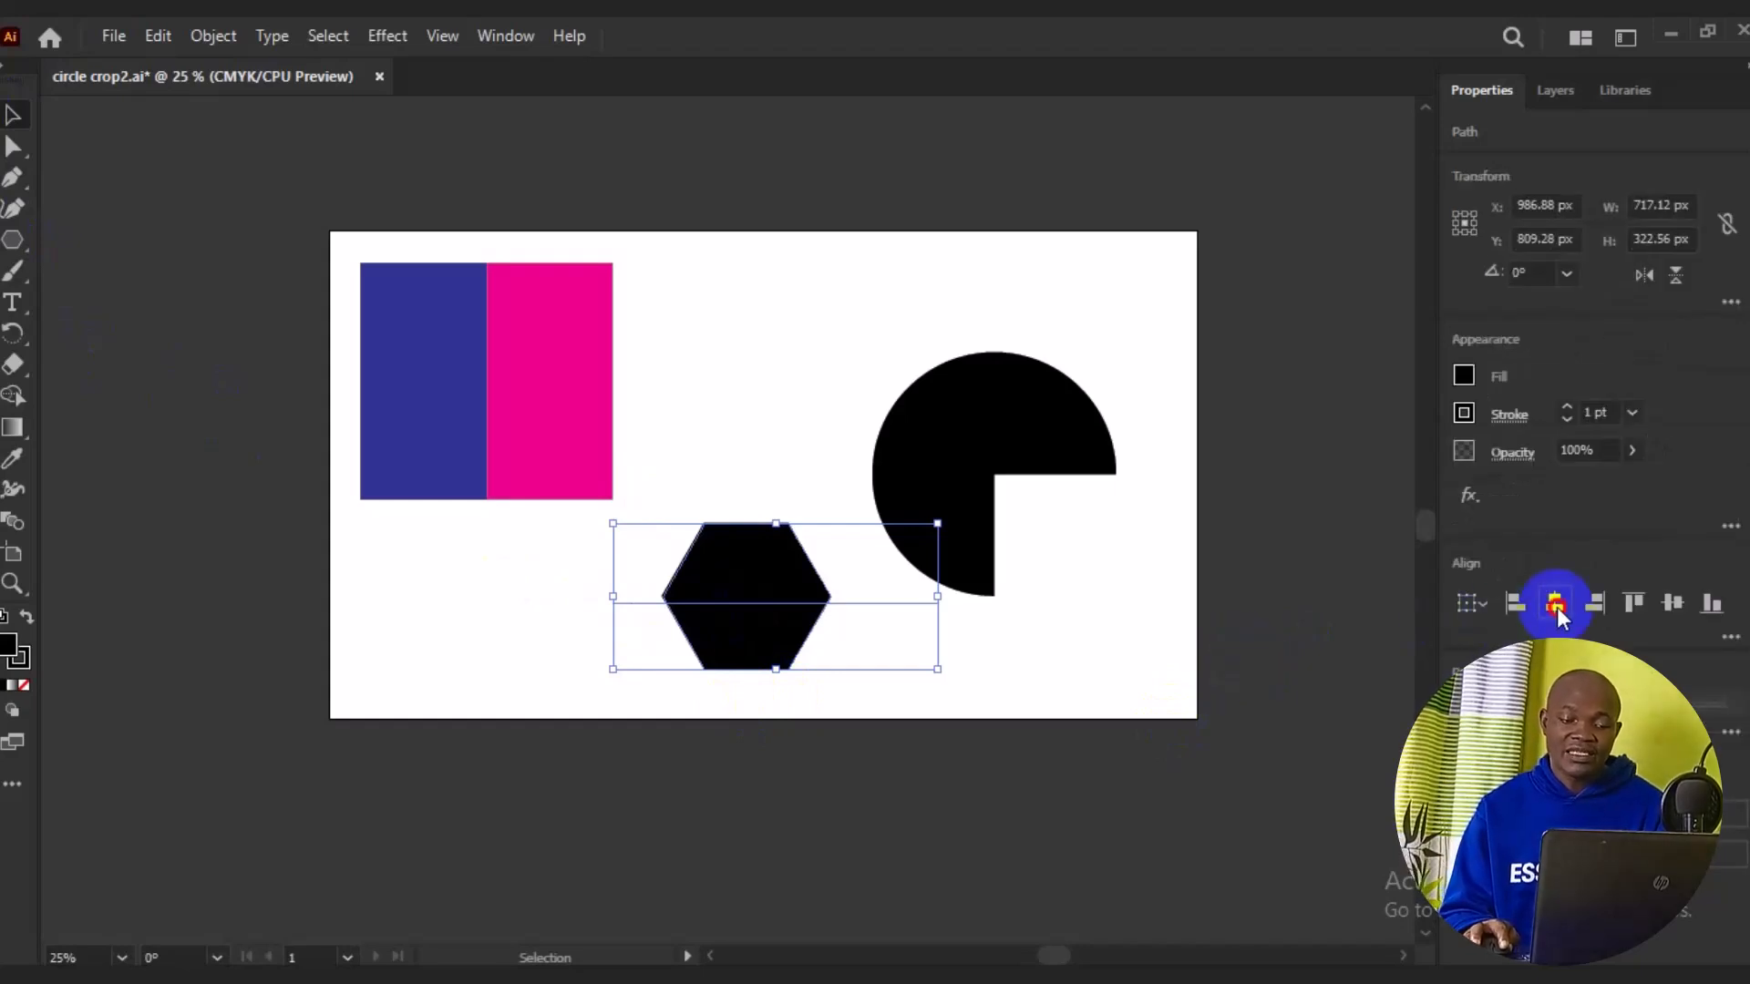
click(1556, 603)
click(1672, 604)
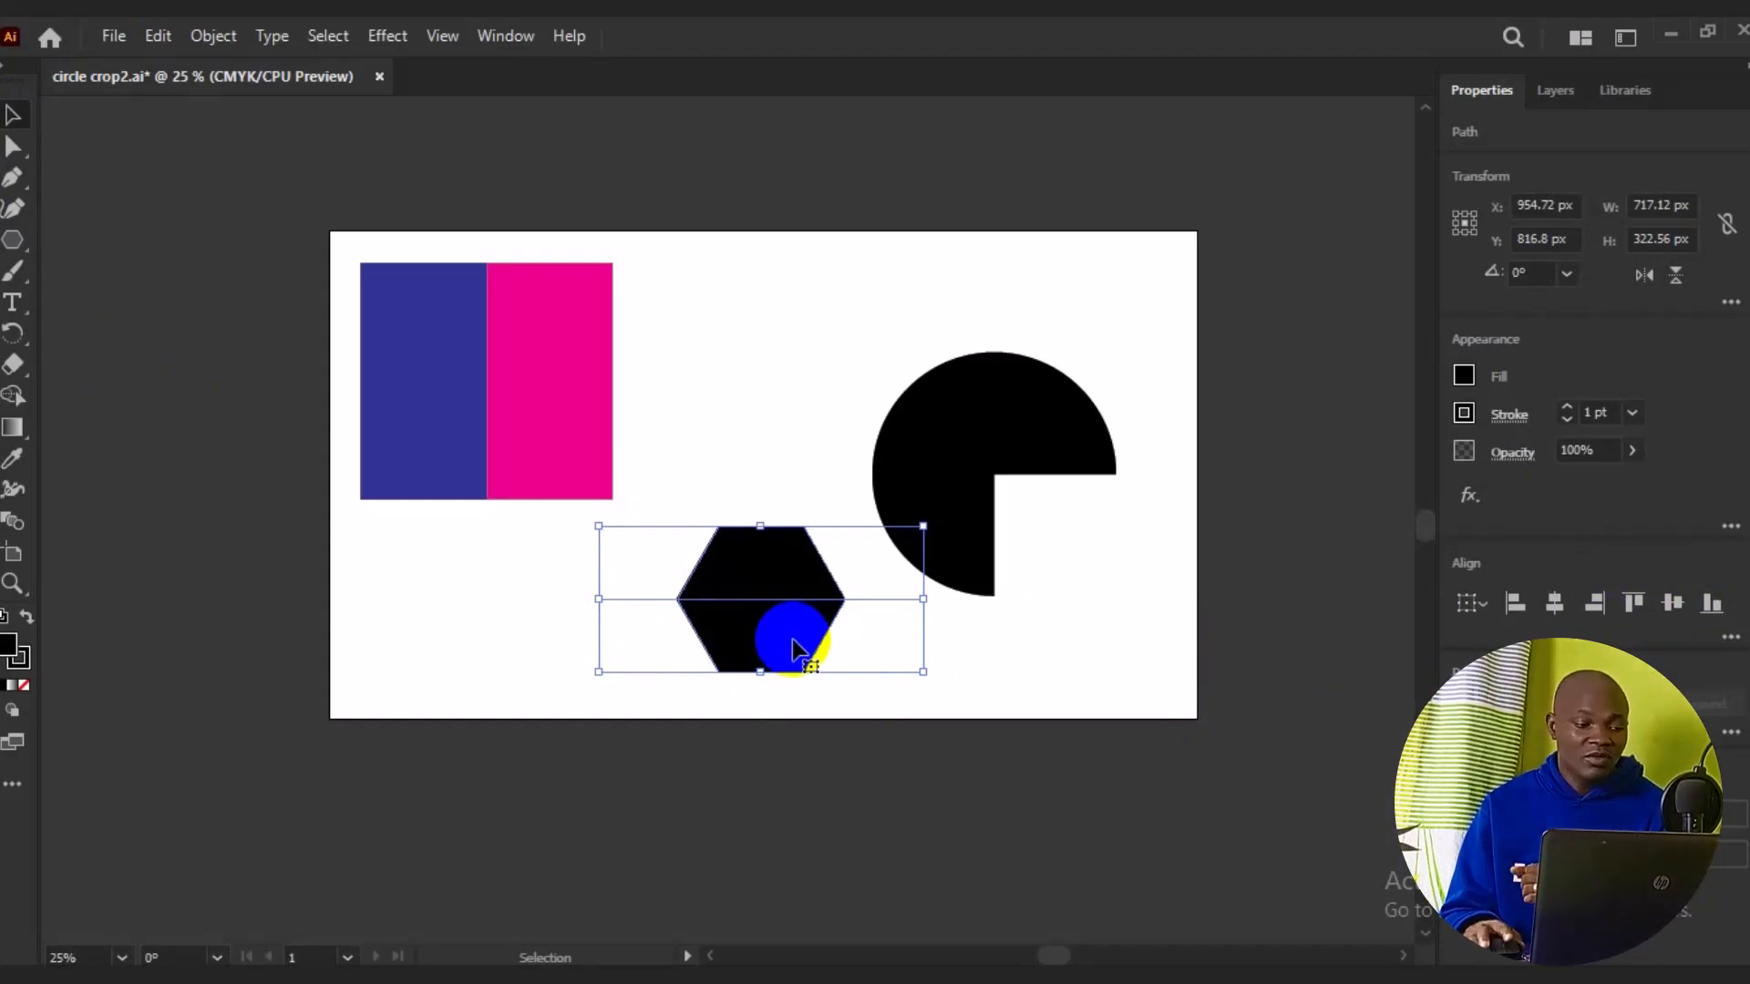
Divide the hexagon along the horizontal line with the Shape Builder tool and fill its upper half dark grey.
click(13, 394)
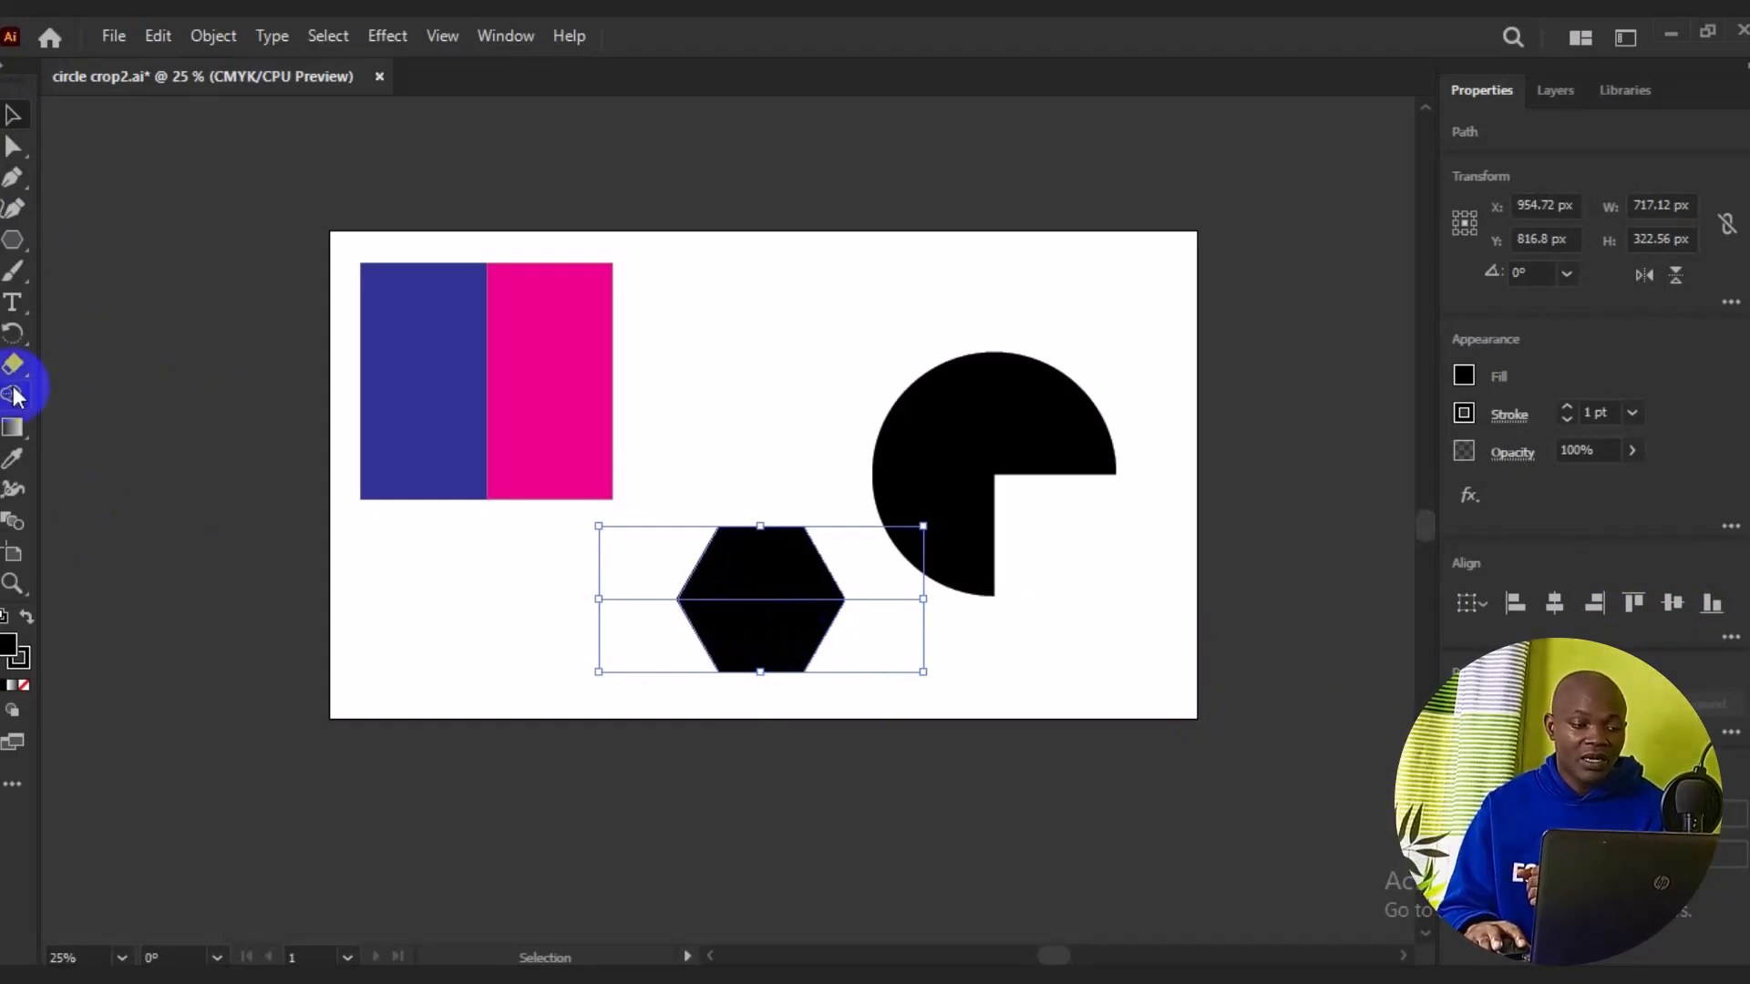
click(1001, 542)
click(797, 567)
click(734, 661)
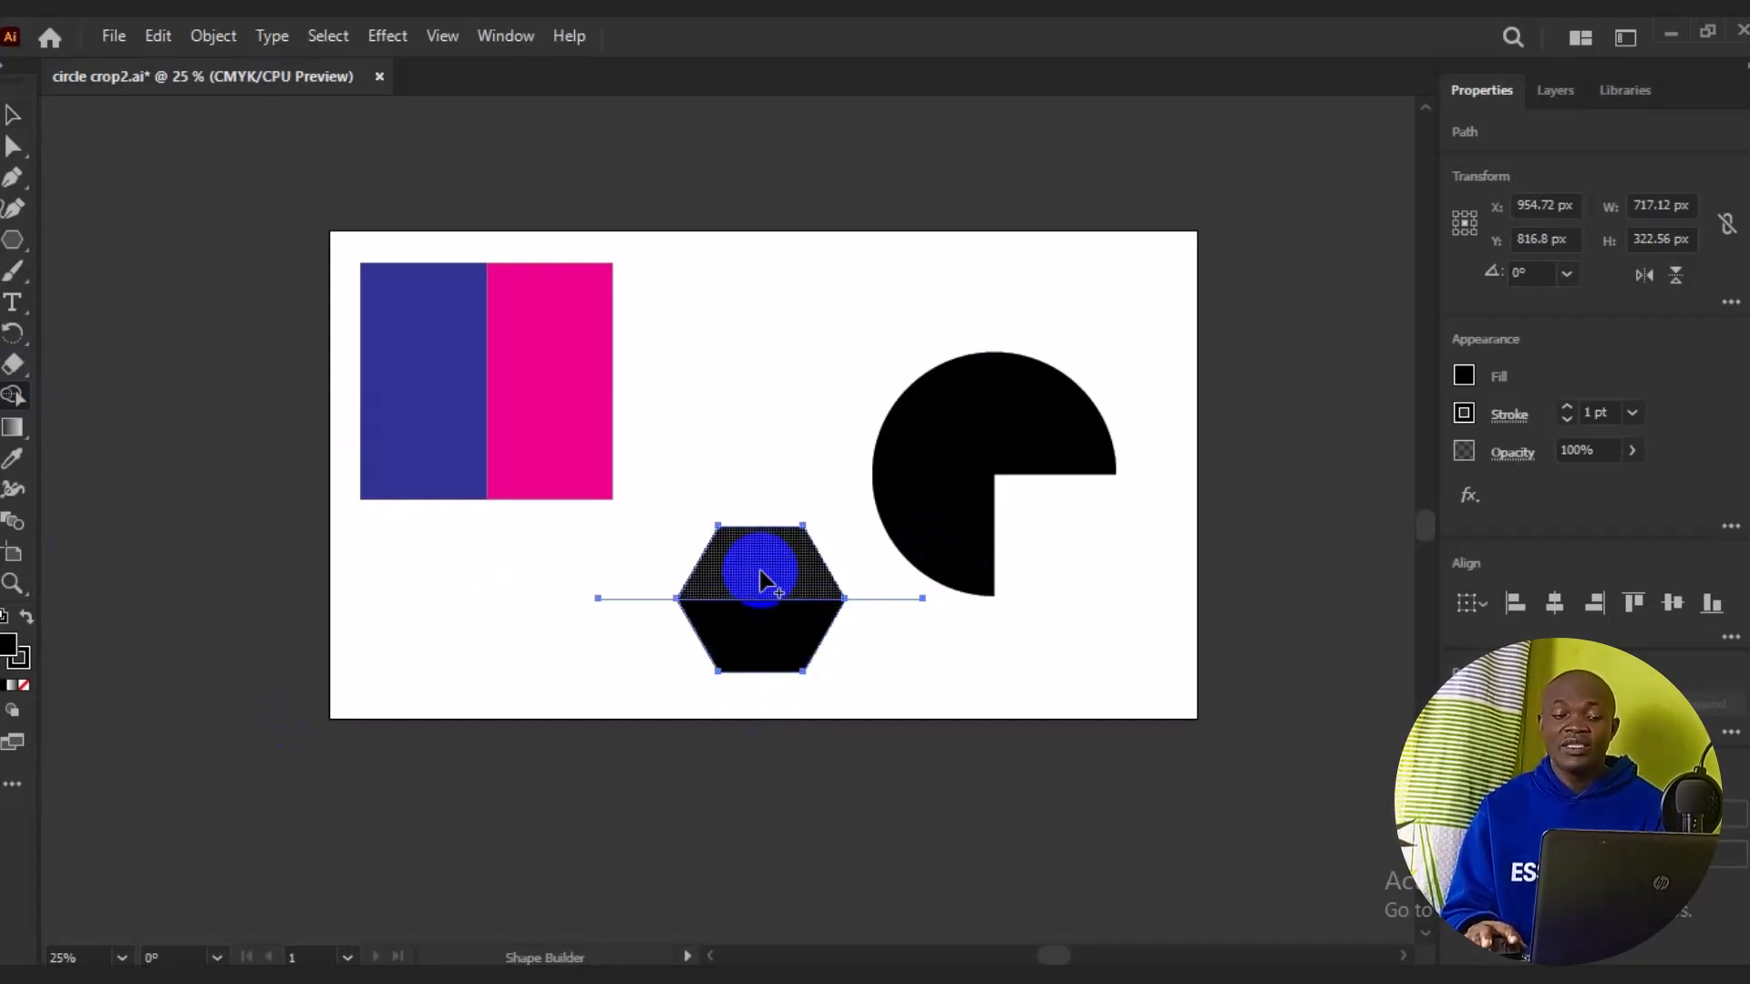
click(1466, 377)
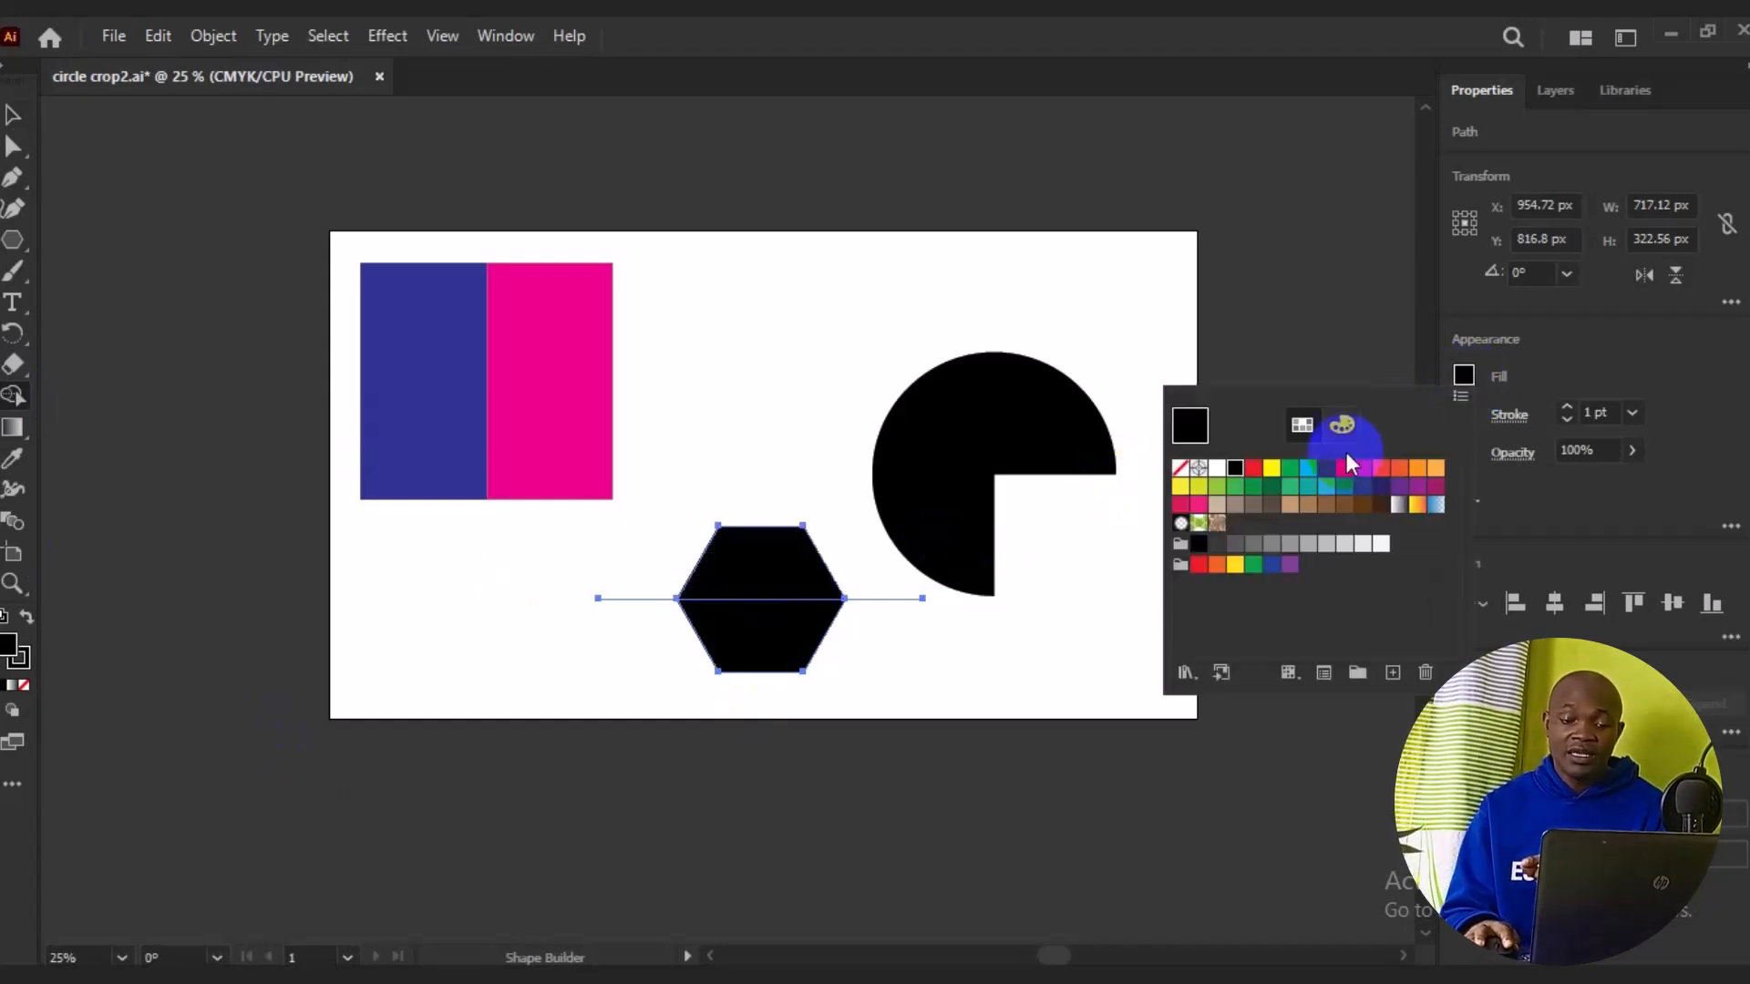
click(1326, 544)
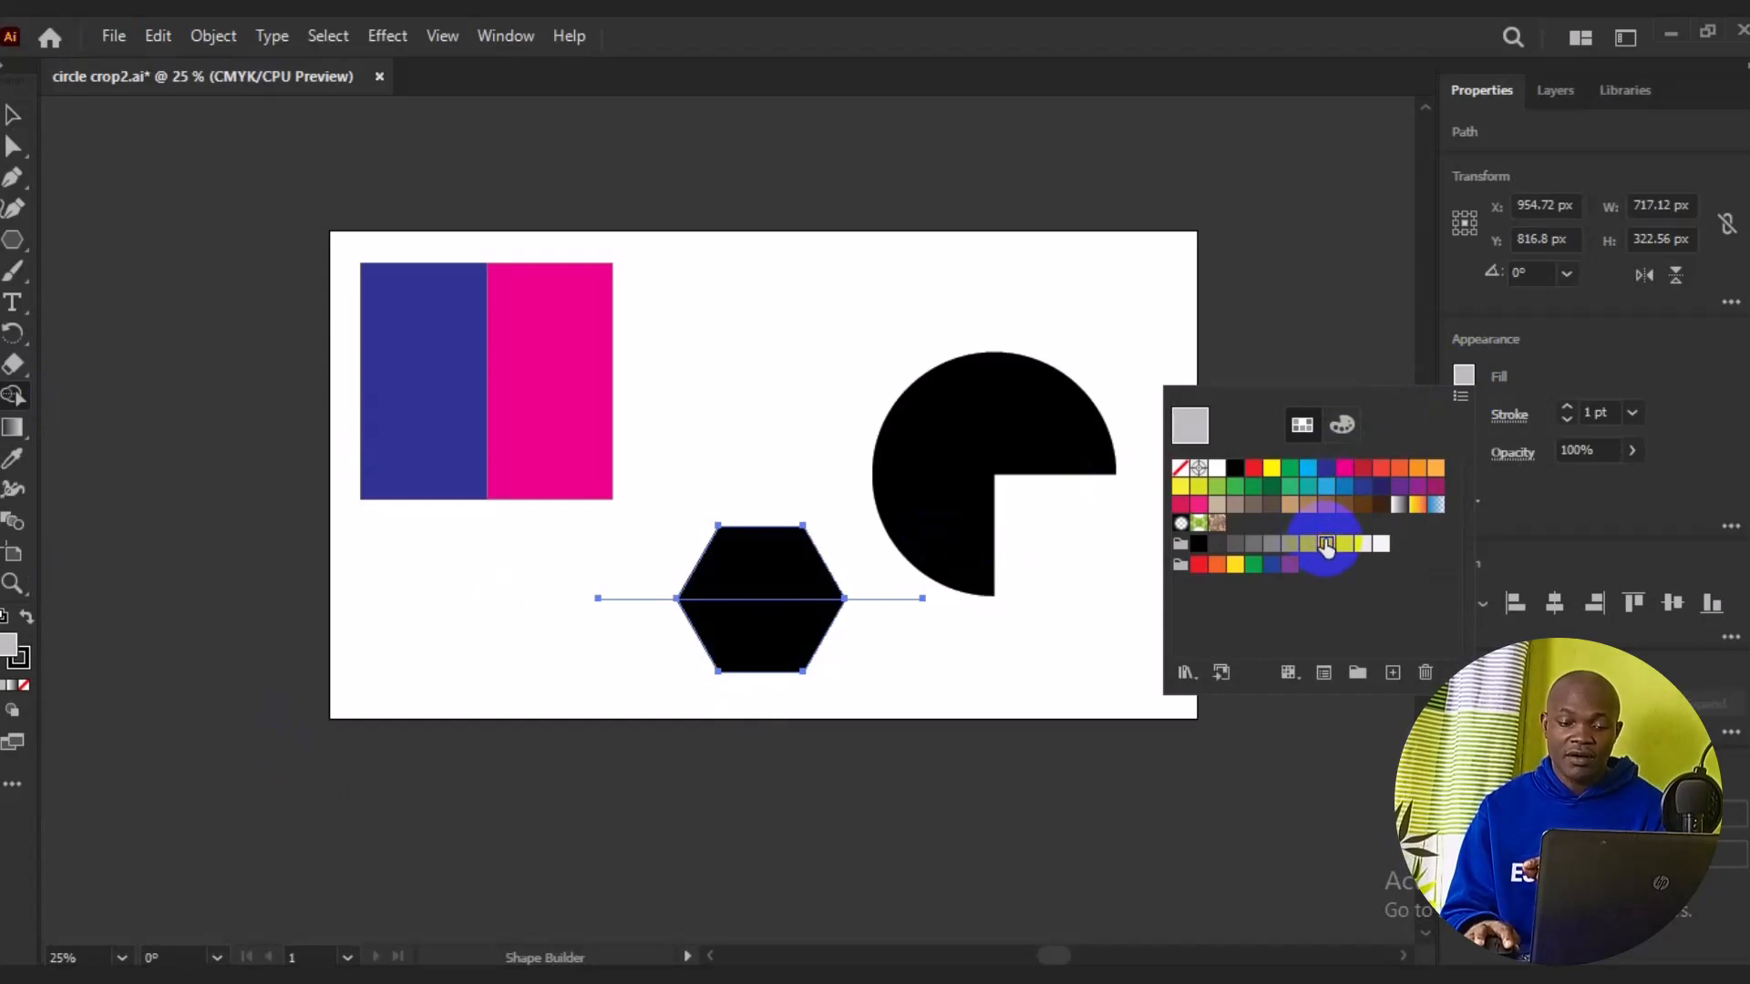
click(1255, 544)
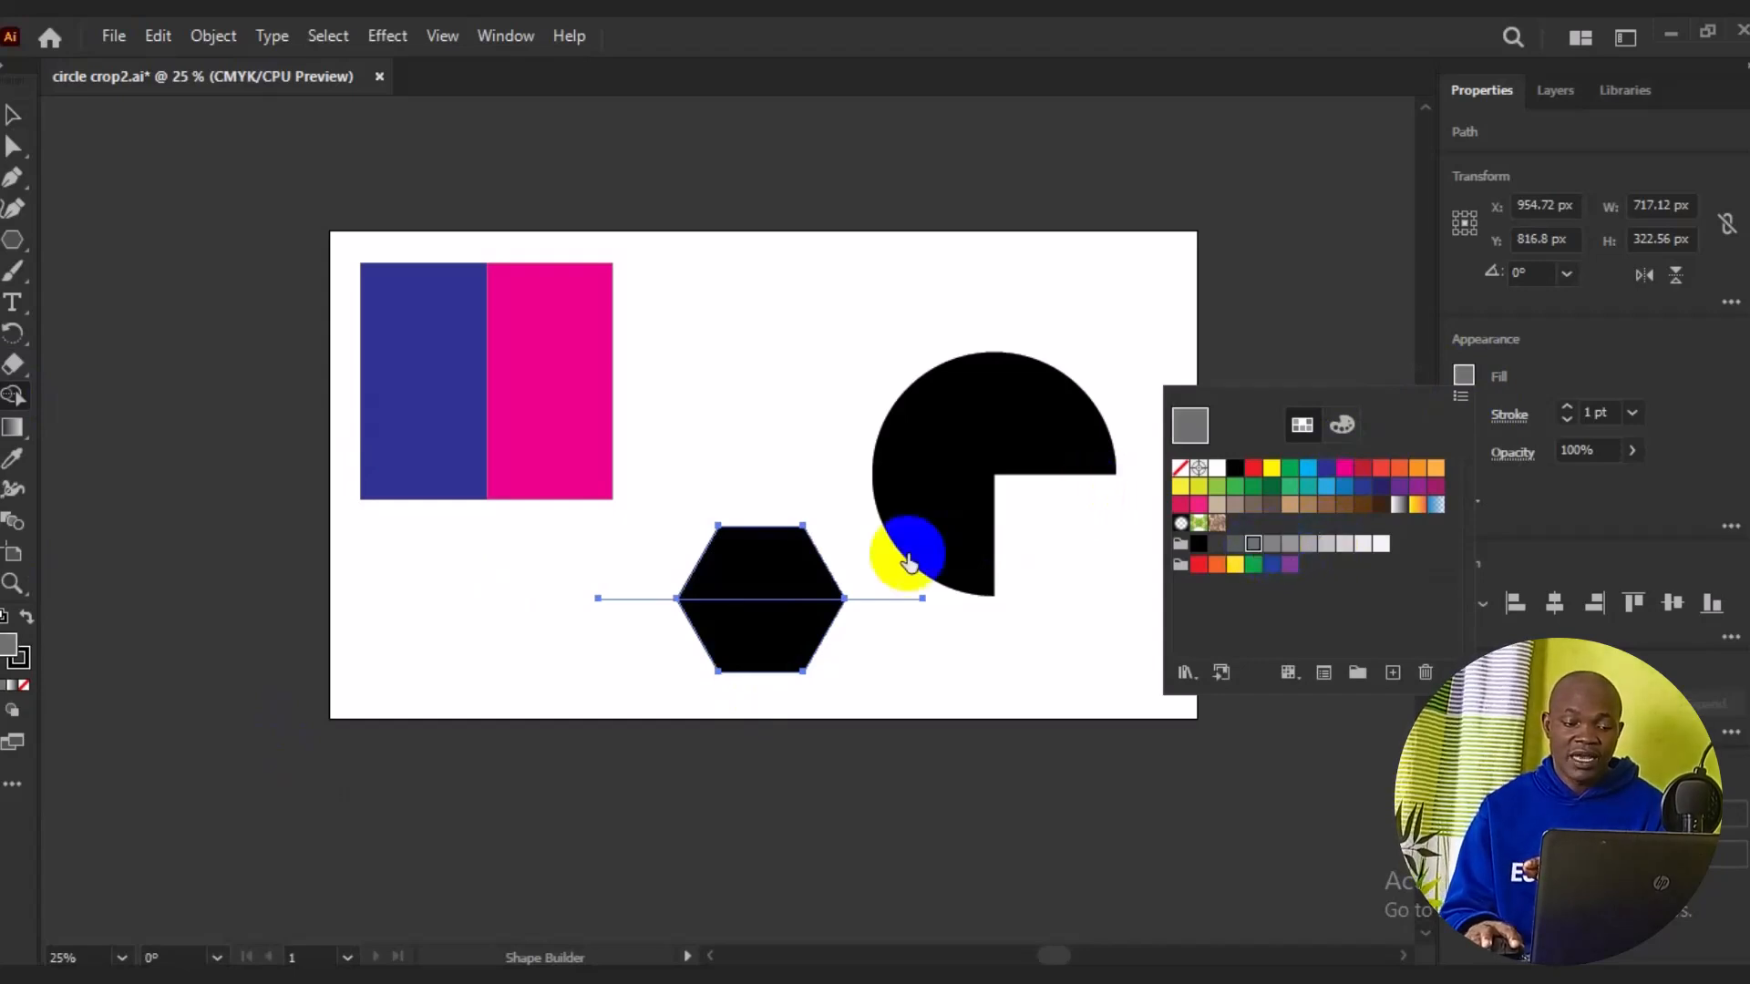
click(774, 579)
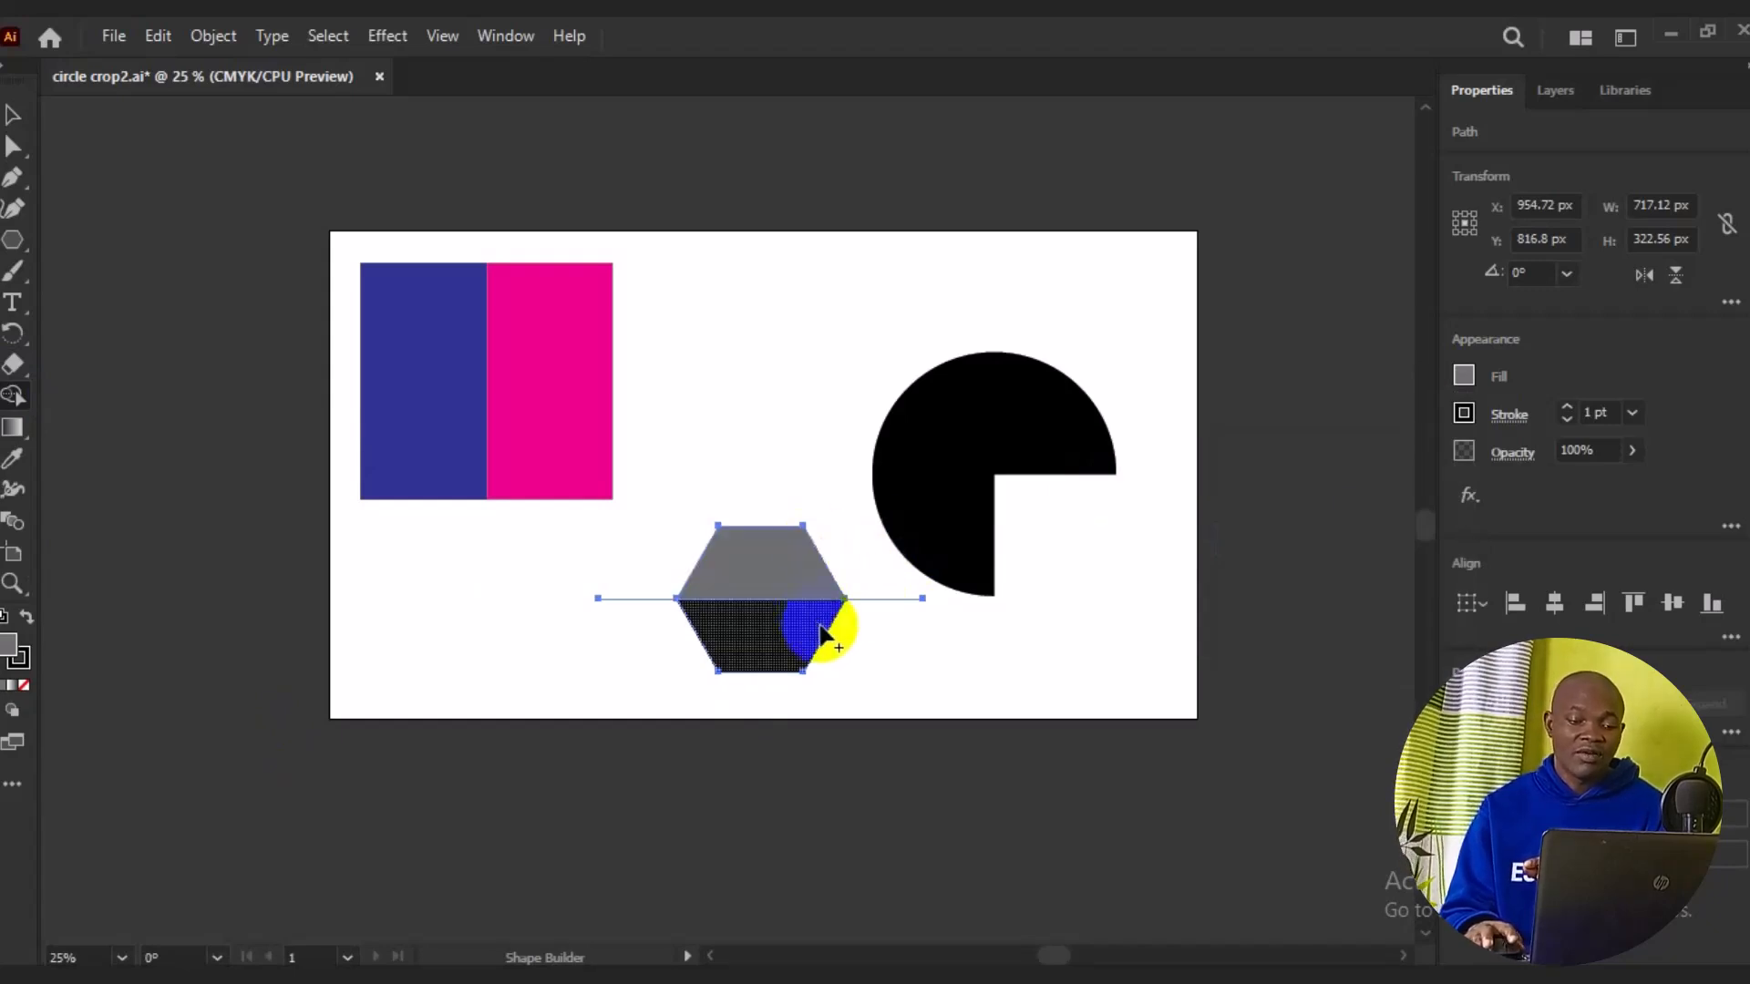
click(750, 643)
click(775, 654)
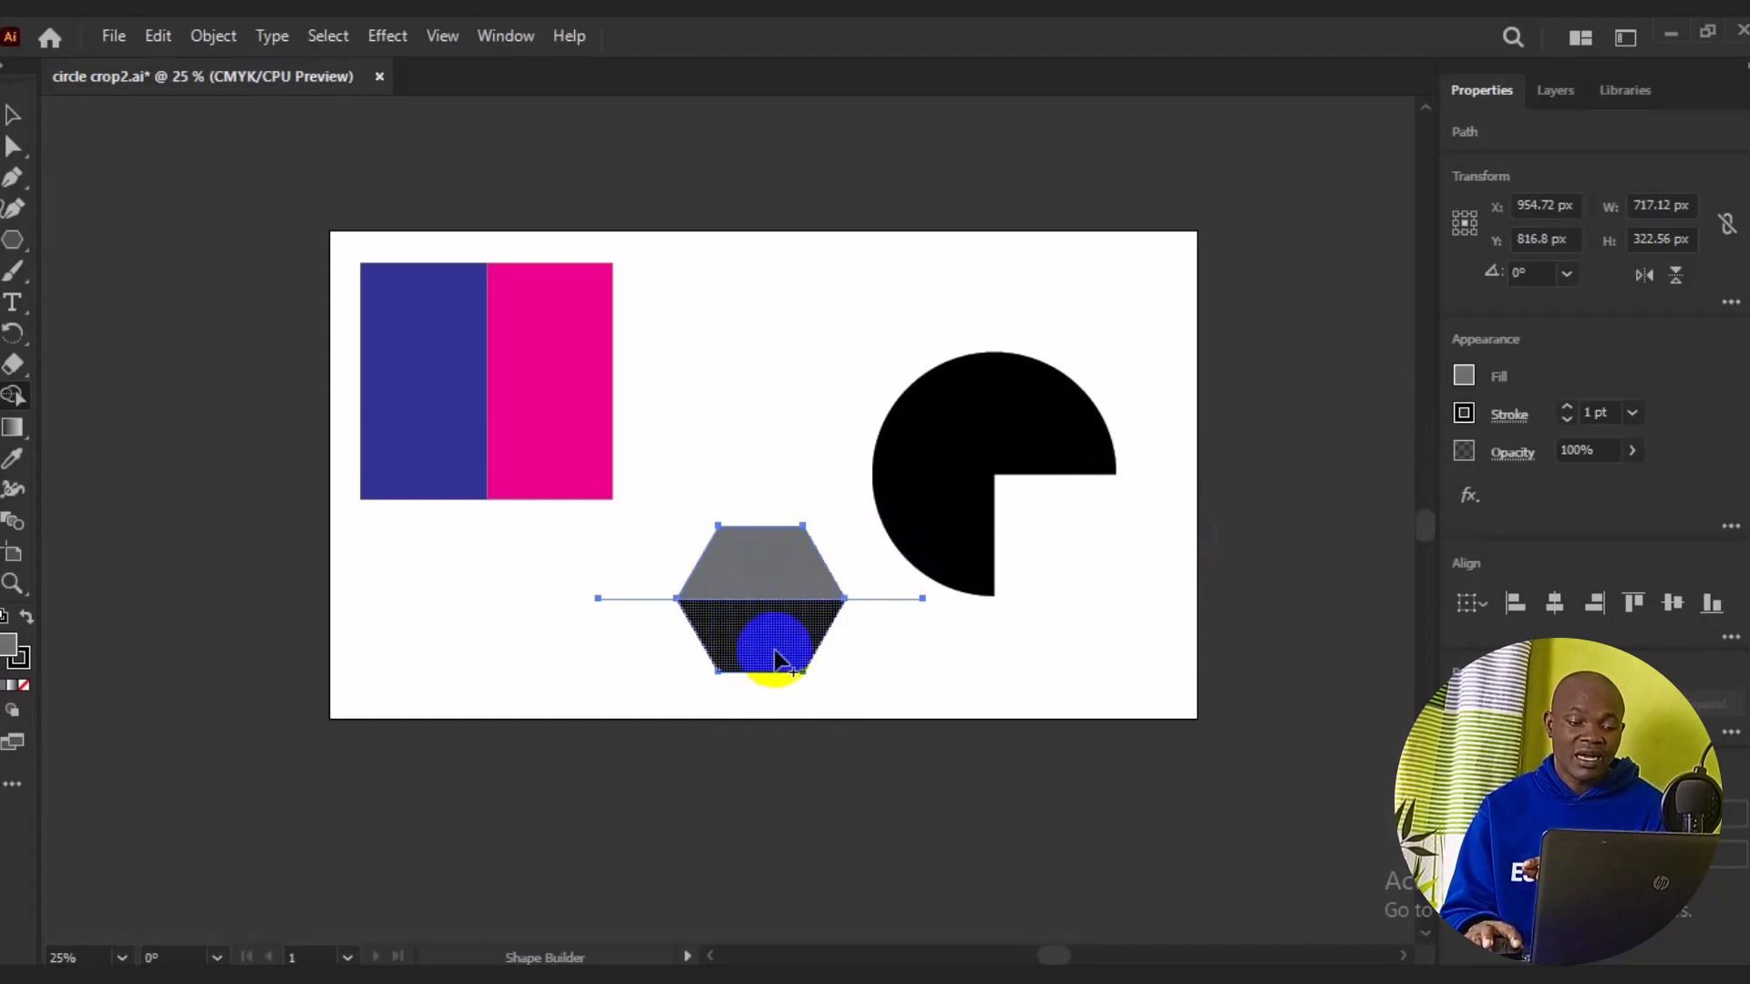
Select both hexagon halves without the line and move them up to about X 920, Y 335 px.
click(11, 128)
click(762, 625)
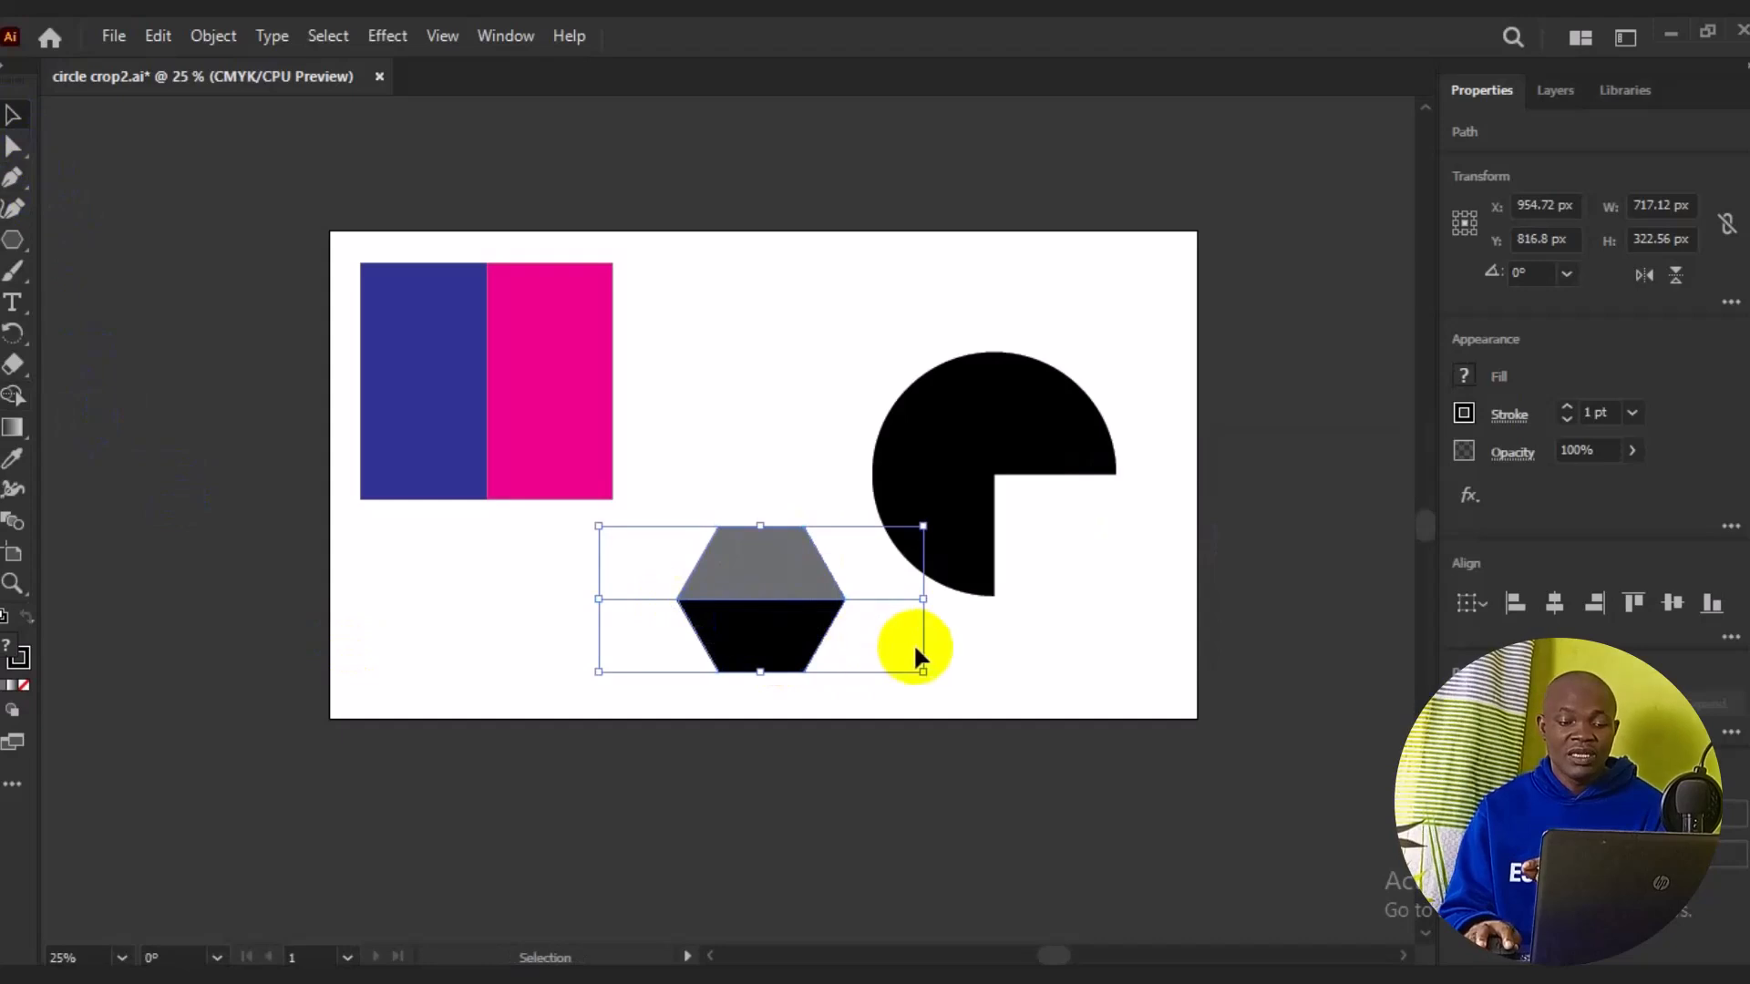
click(785, 649)
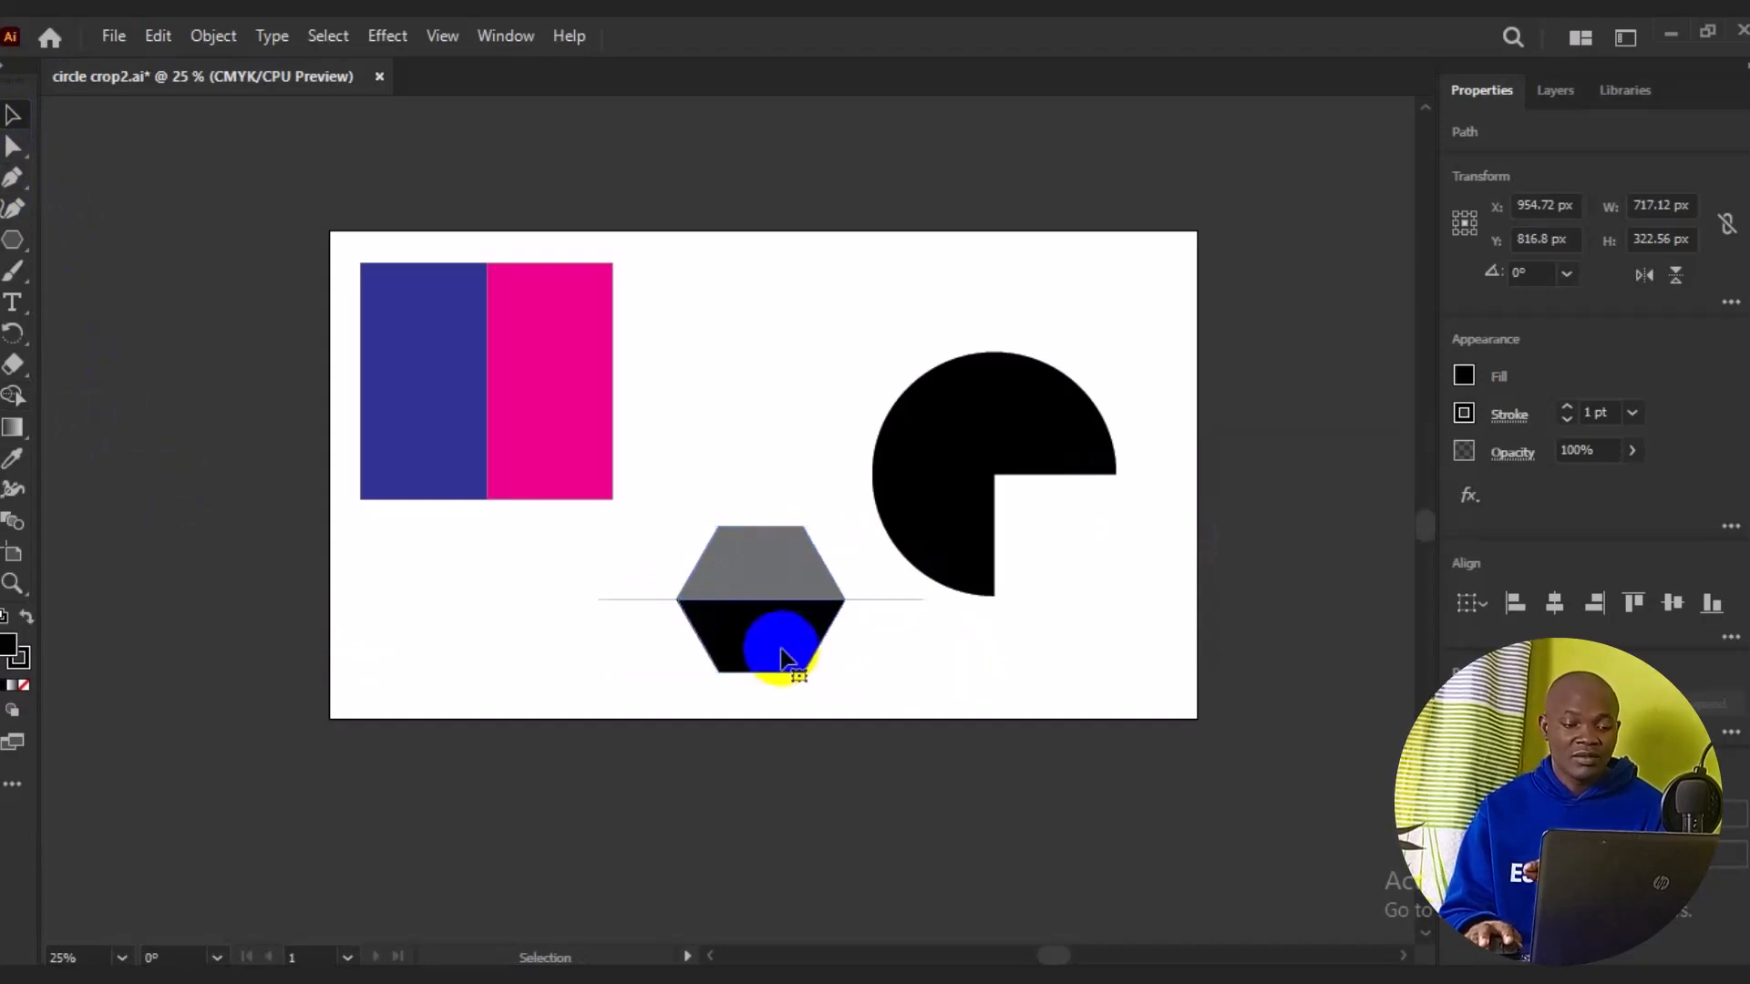
shift+click(786, 565)
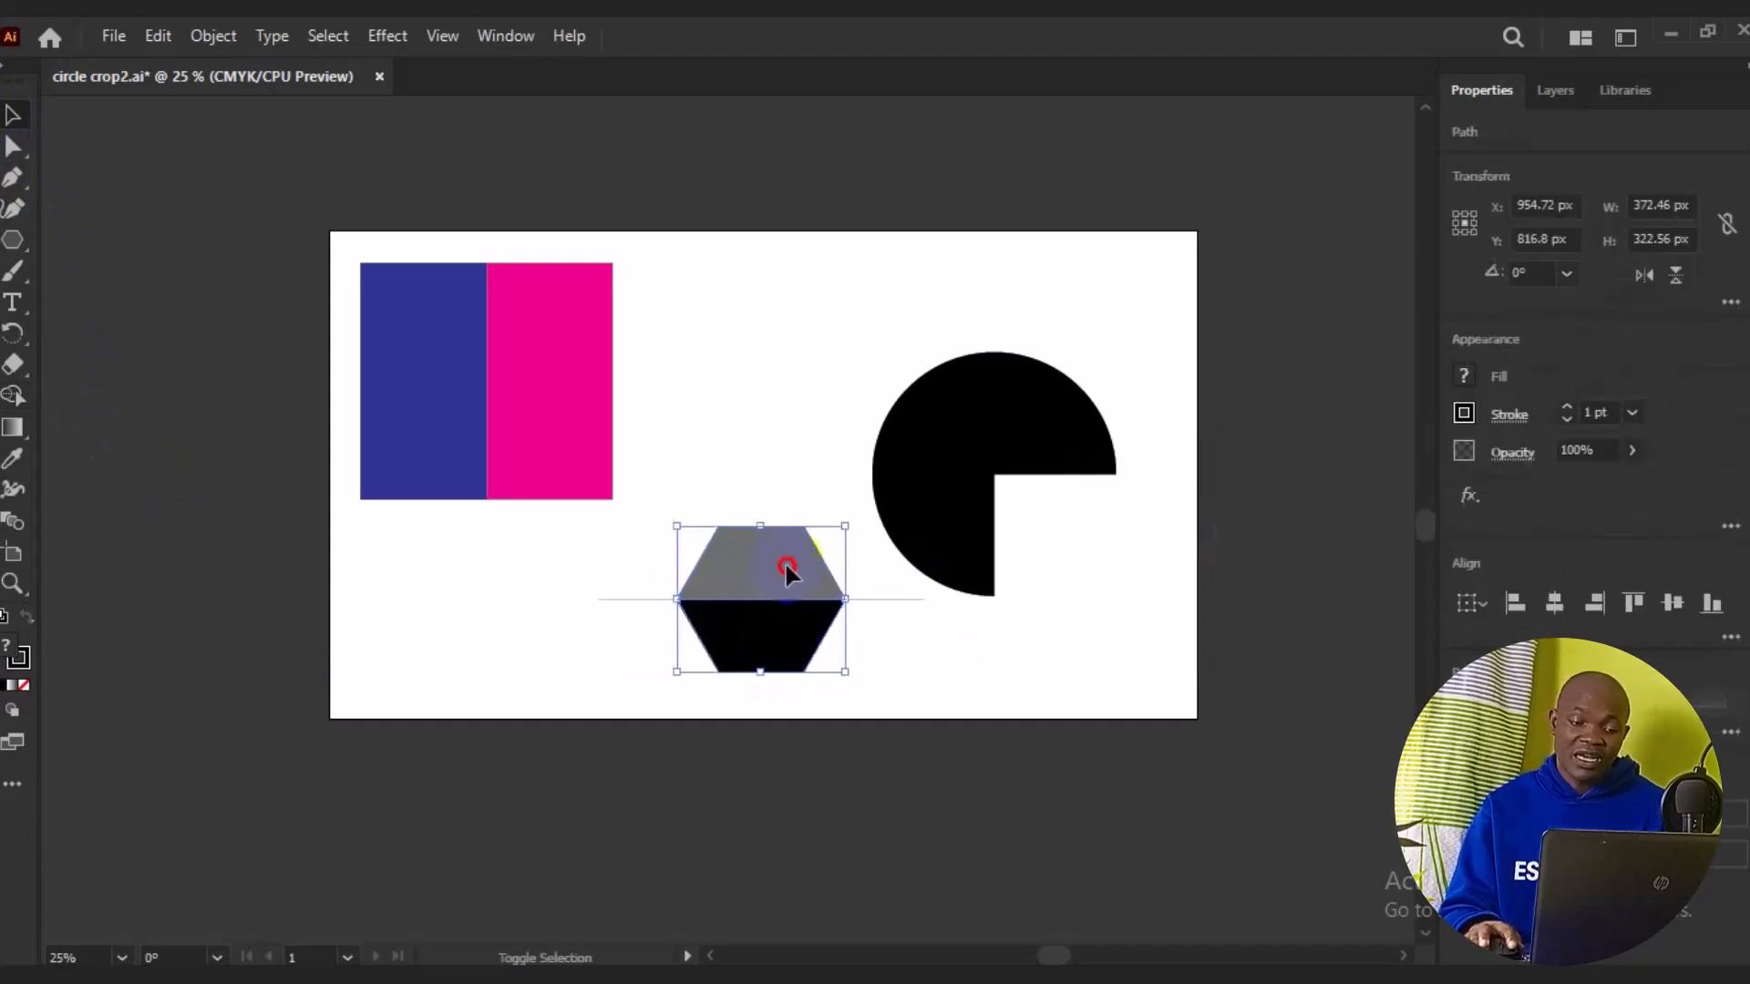
drag(785, 560, 783, 370)
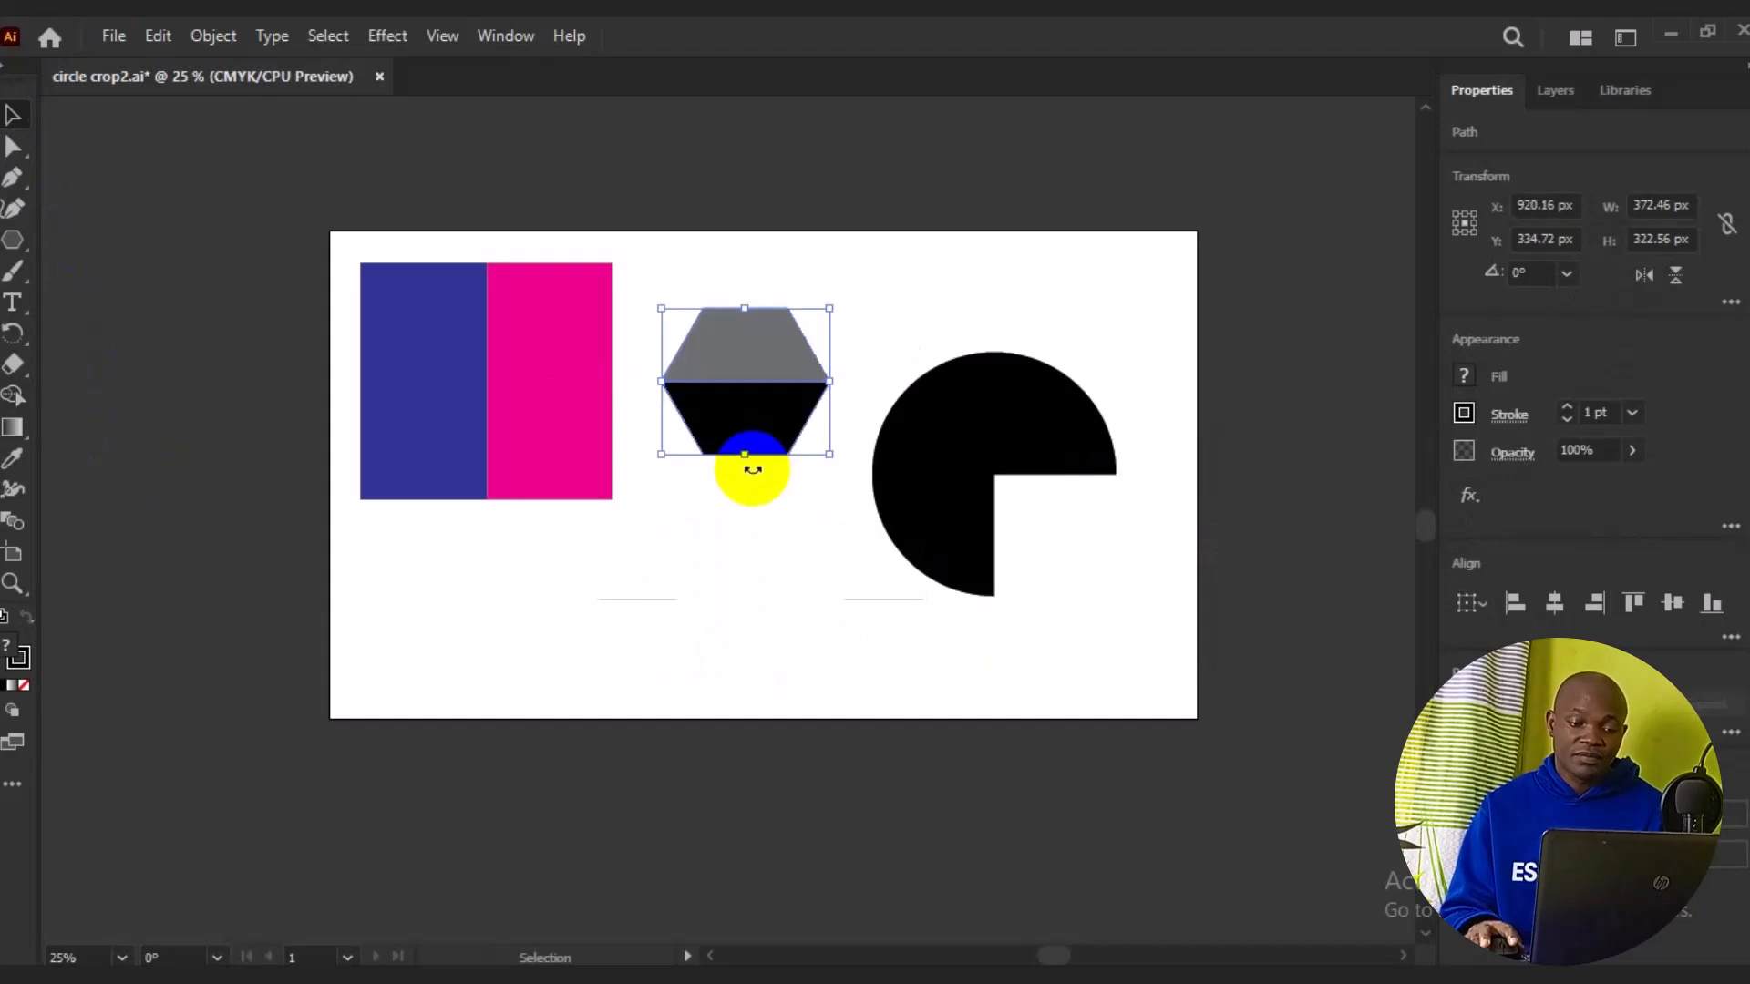
Delete the two leftover line segments that extended past the hexagon's sides.
drag(572, 575, 997, 681)
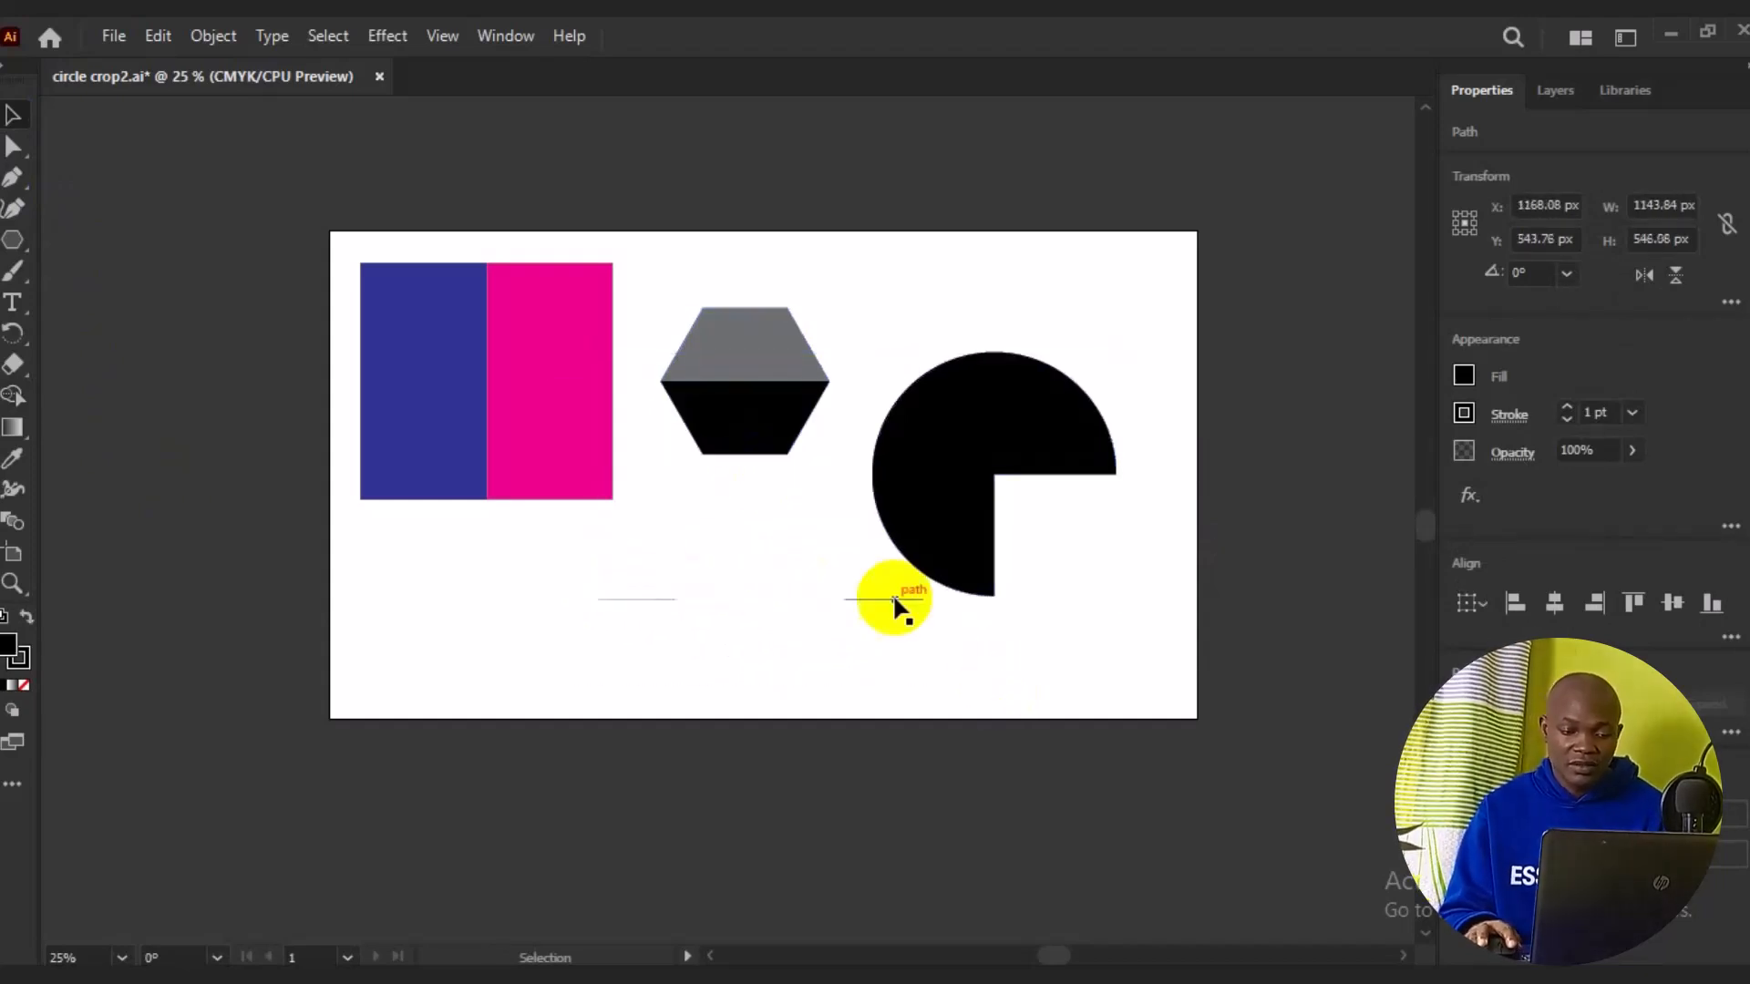
click(693, 615)
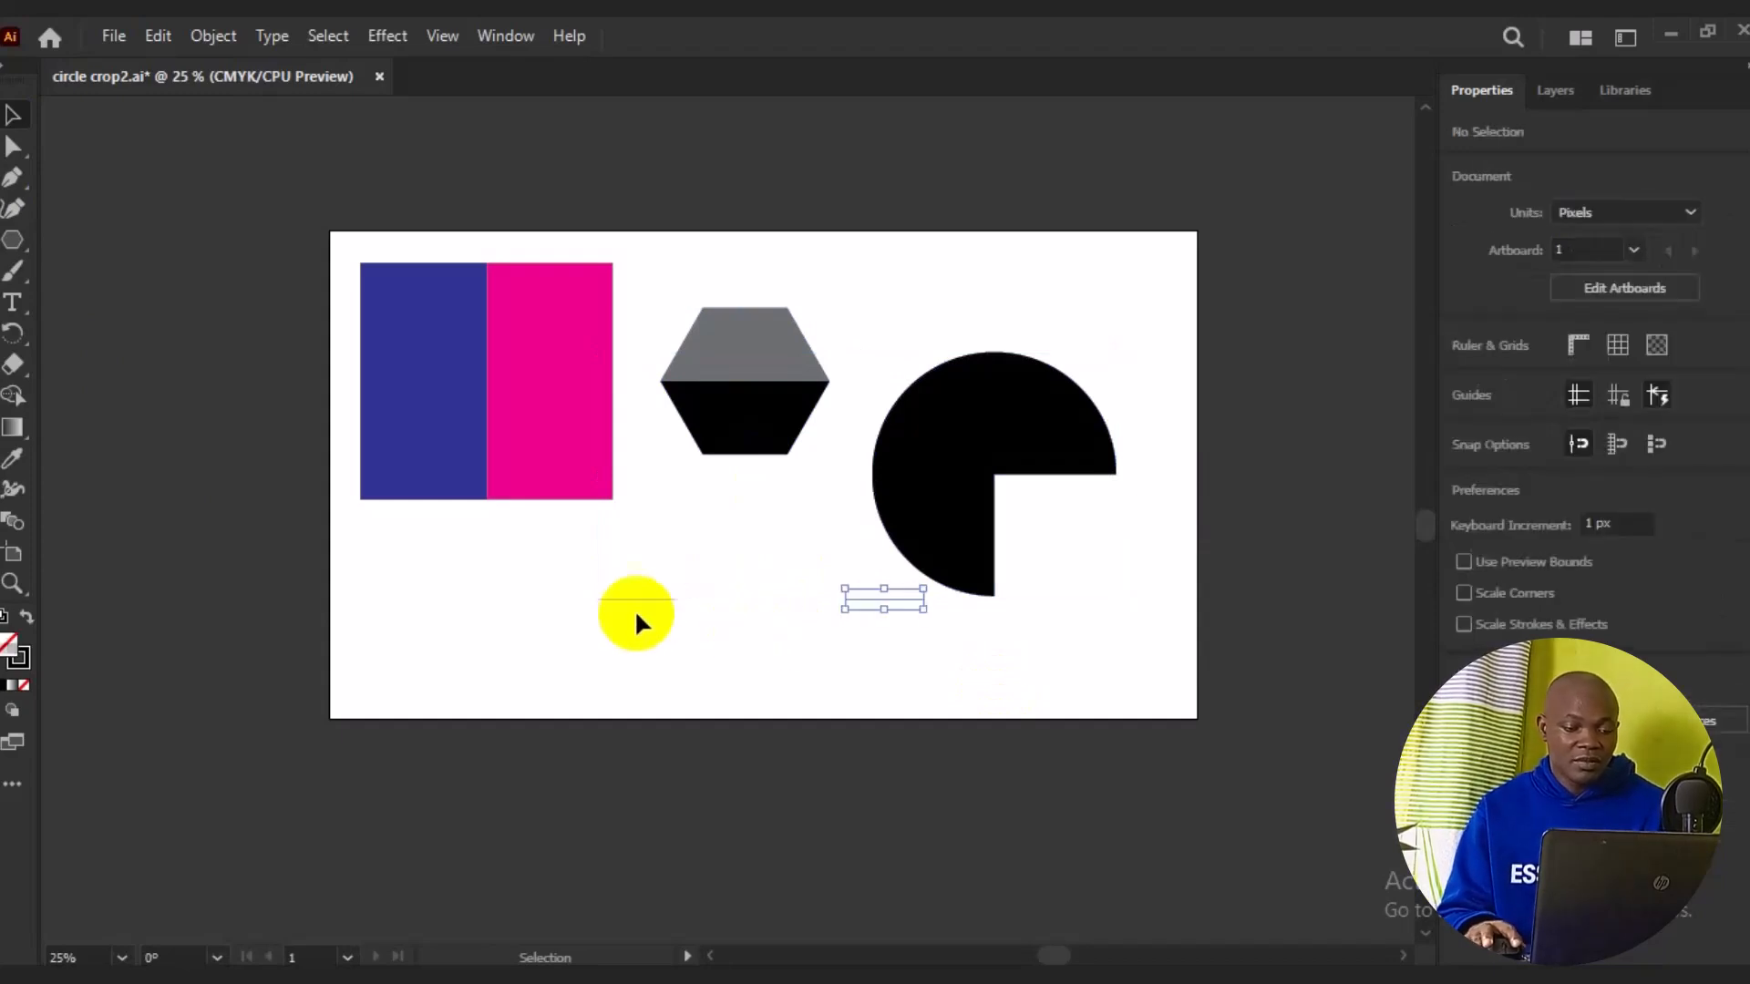
click(631, 599)
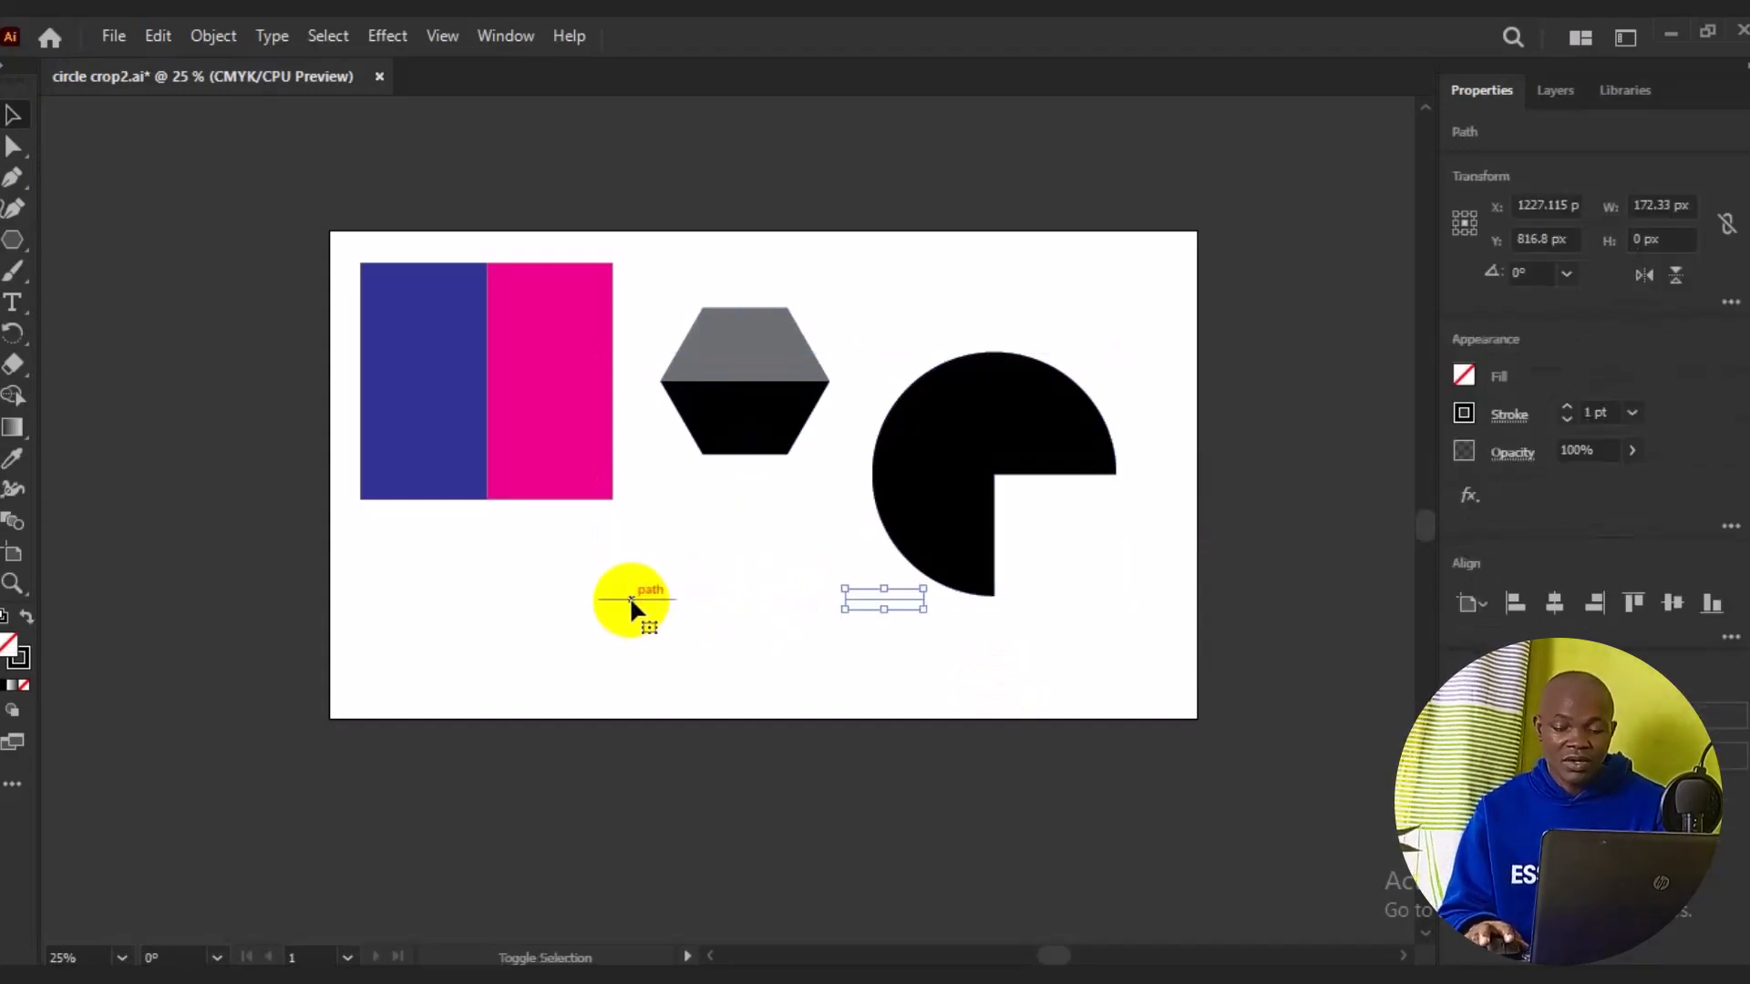
Nudge the hexagon's black lower half down to about Y 435 px to leave a narrow gap below the grey half.
drag(630, 600, 759, 447)
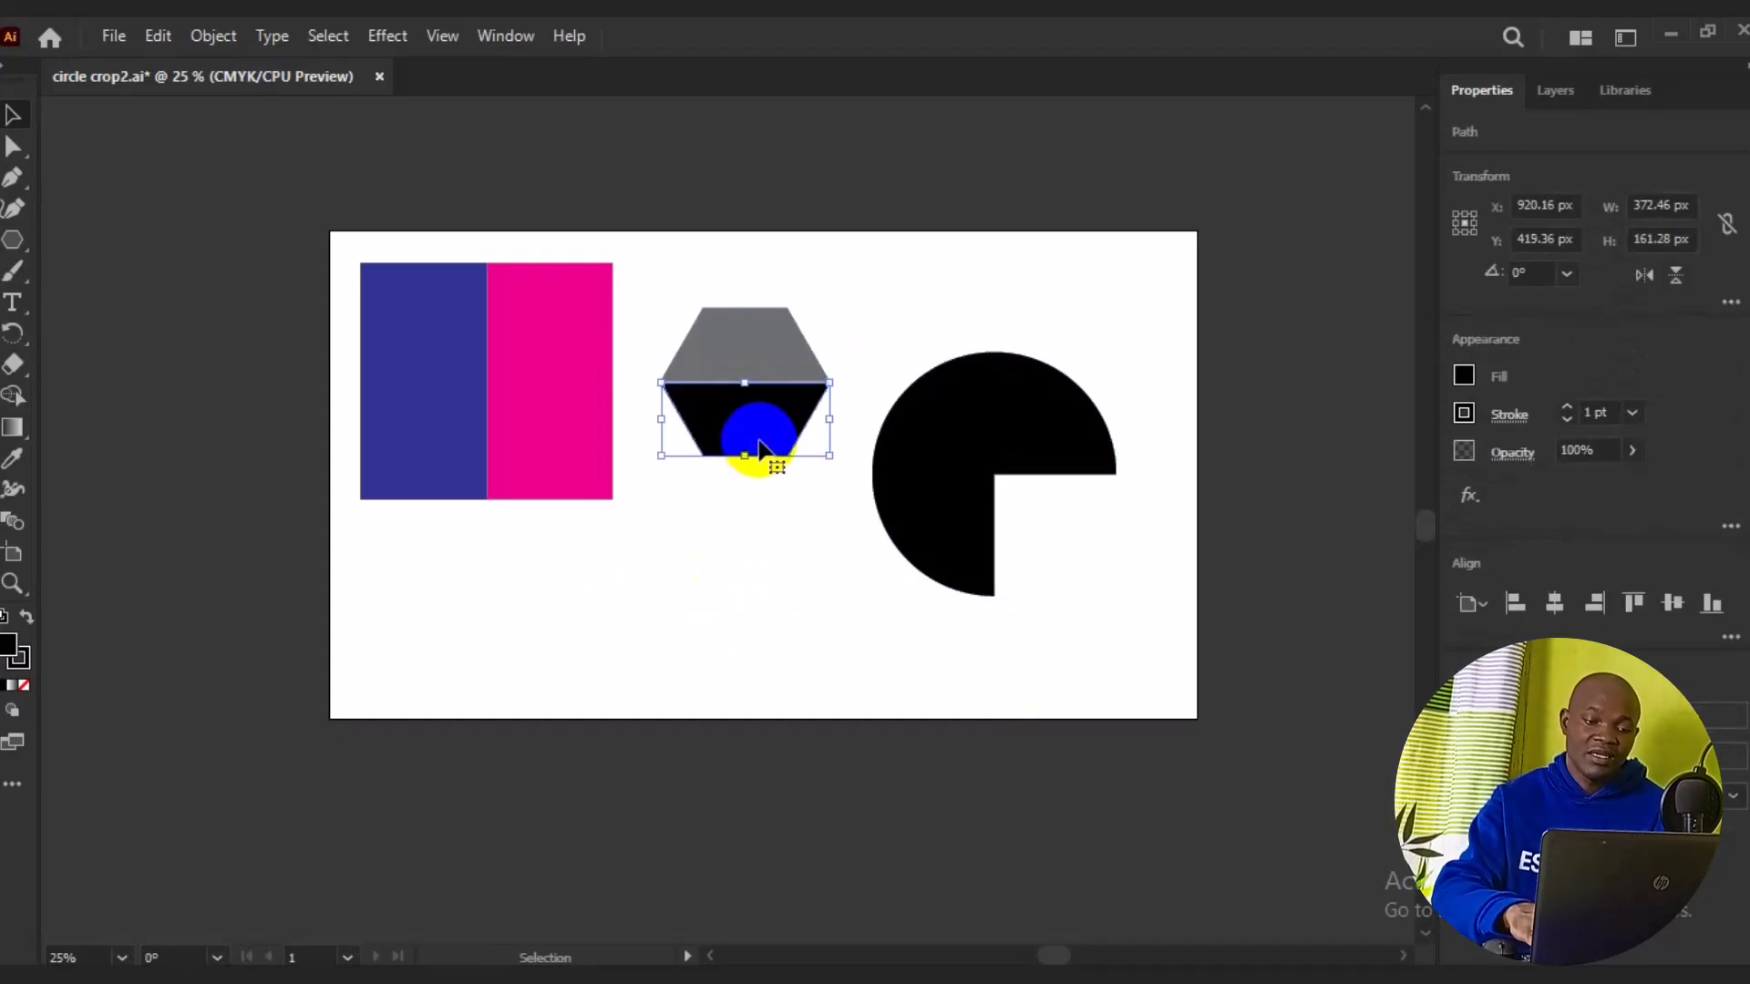
key(shift+Down)
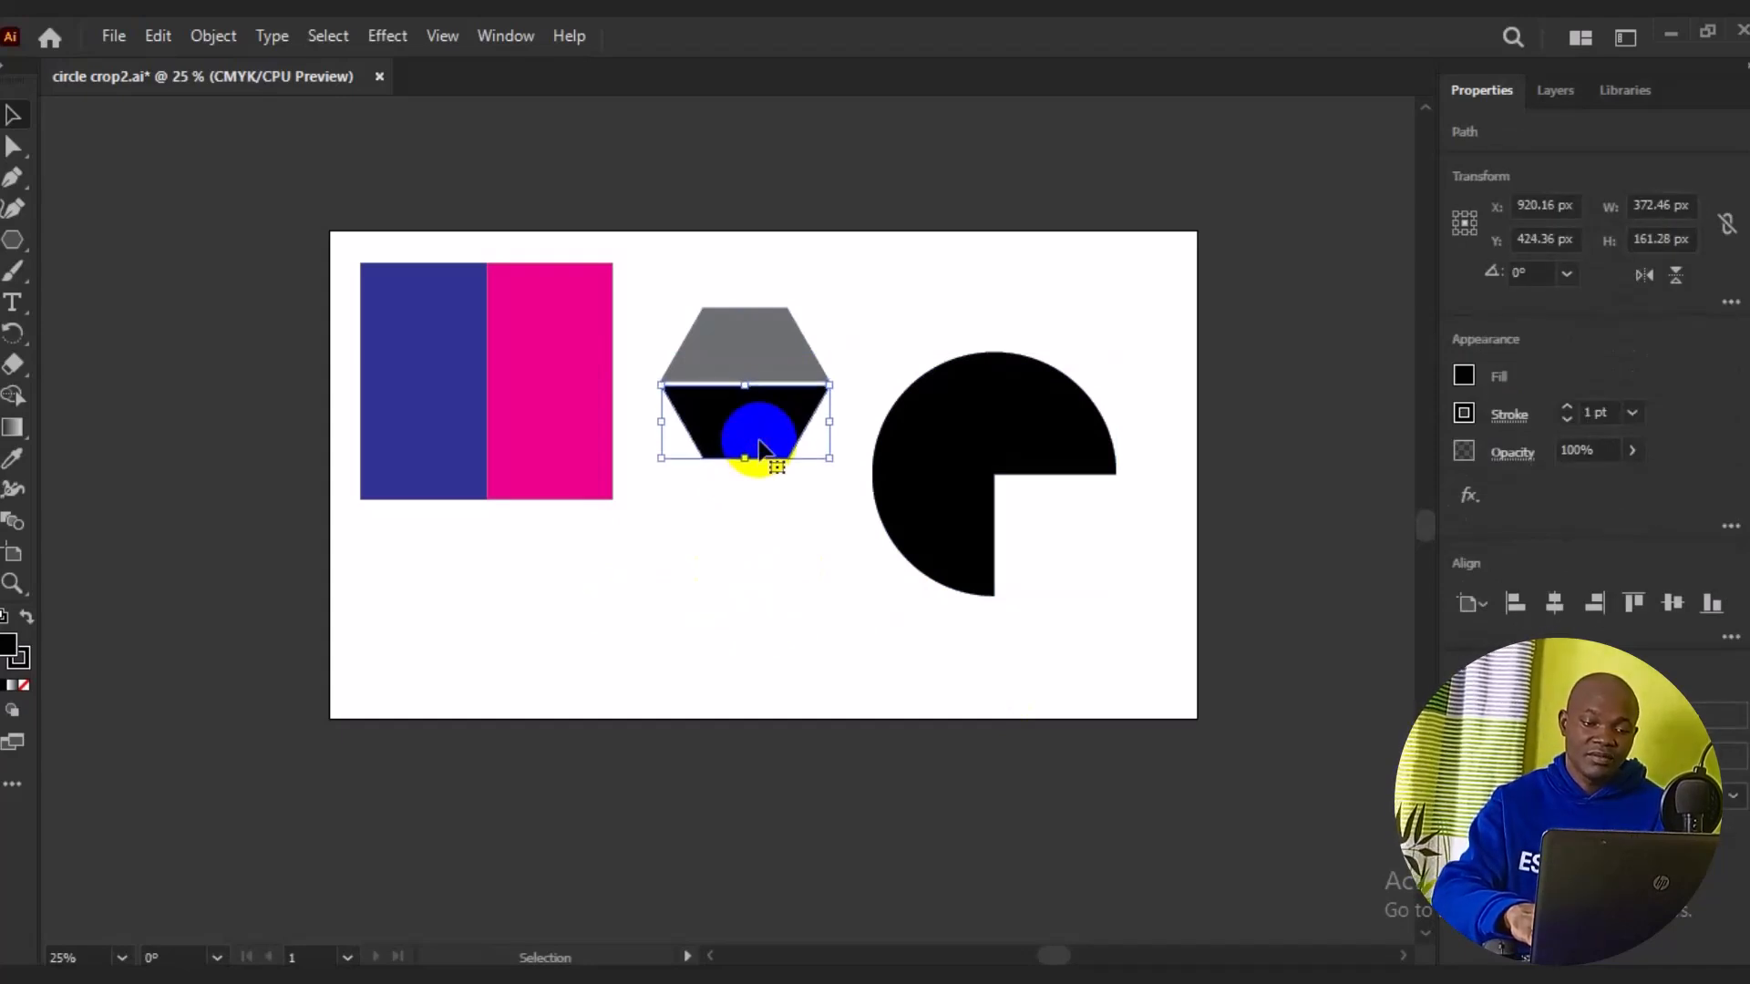
key(Down)
key(Down)
key(Down)
key(Down)
key(Down)
key(Down)
key(Down)
key(Down)
key(Down)
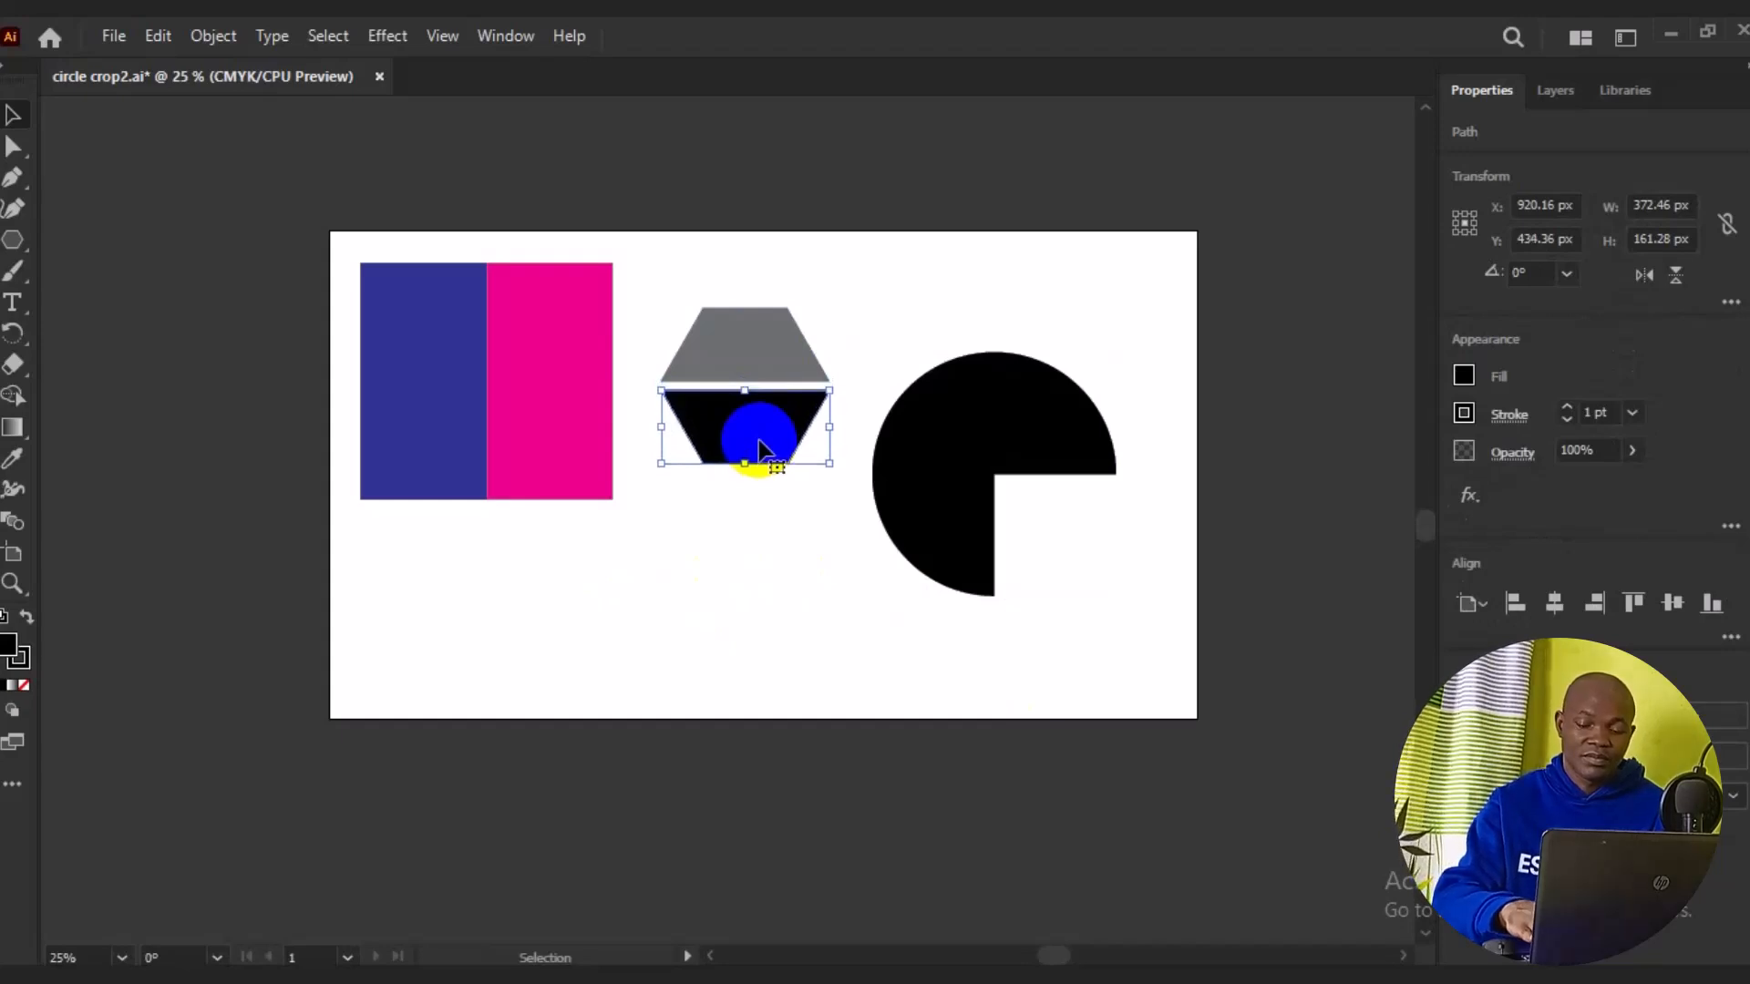
key(Down)
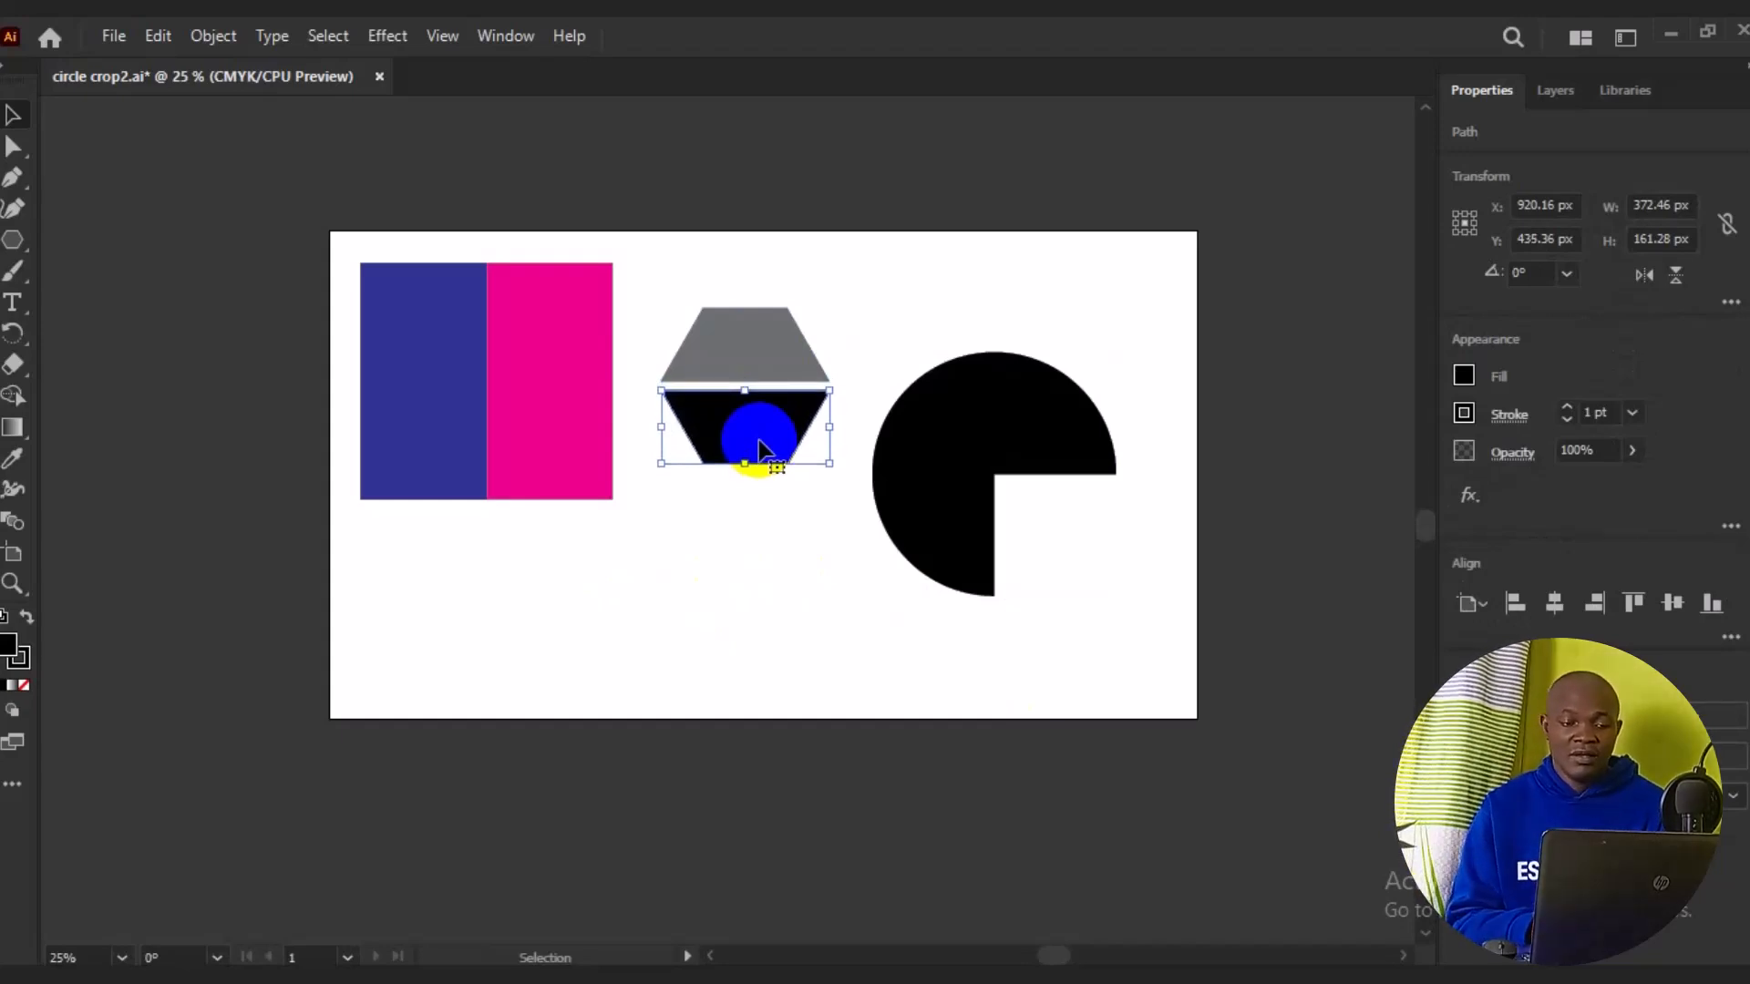
drag(759, 450, 753, 590)
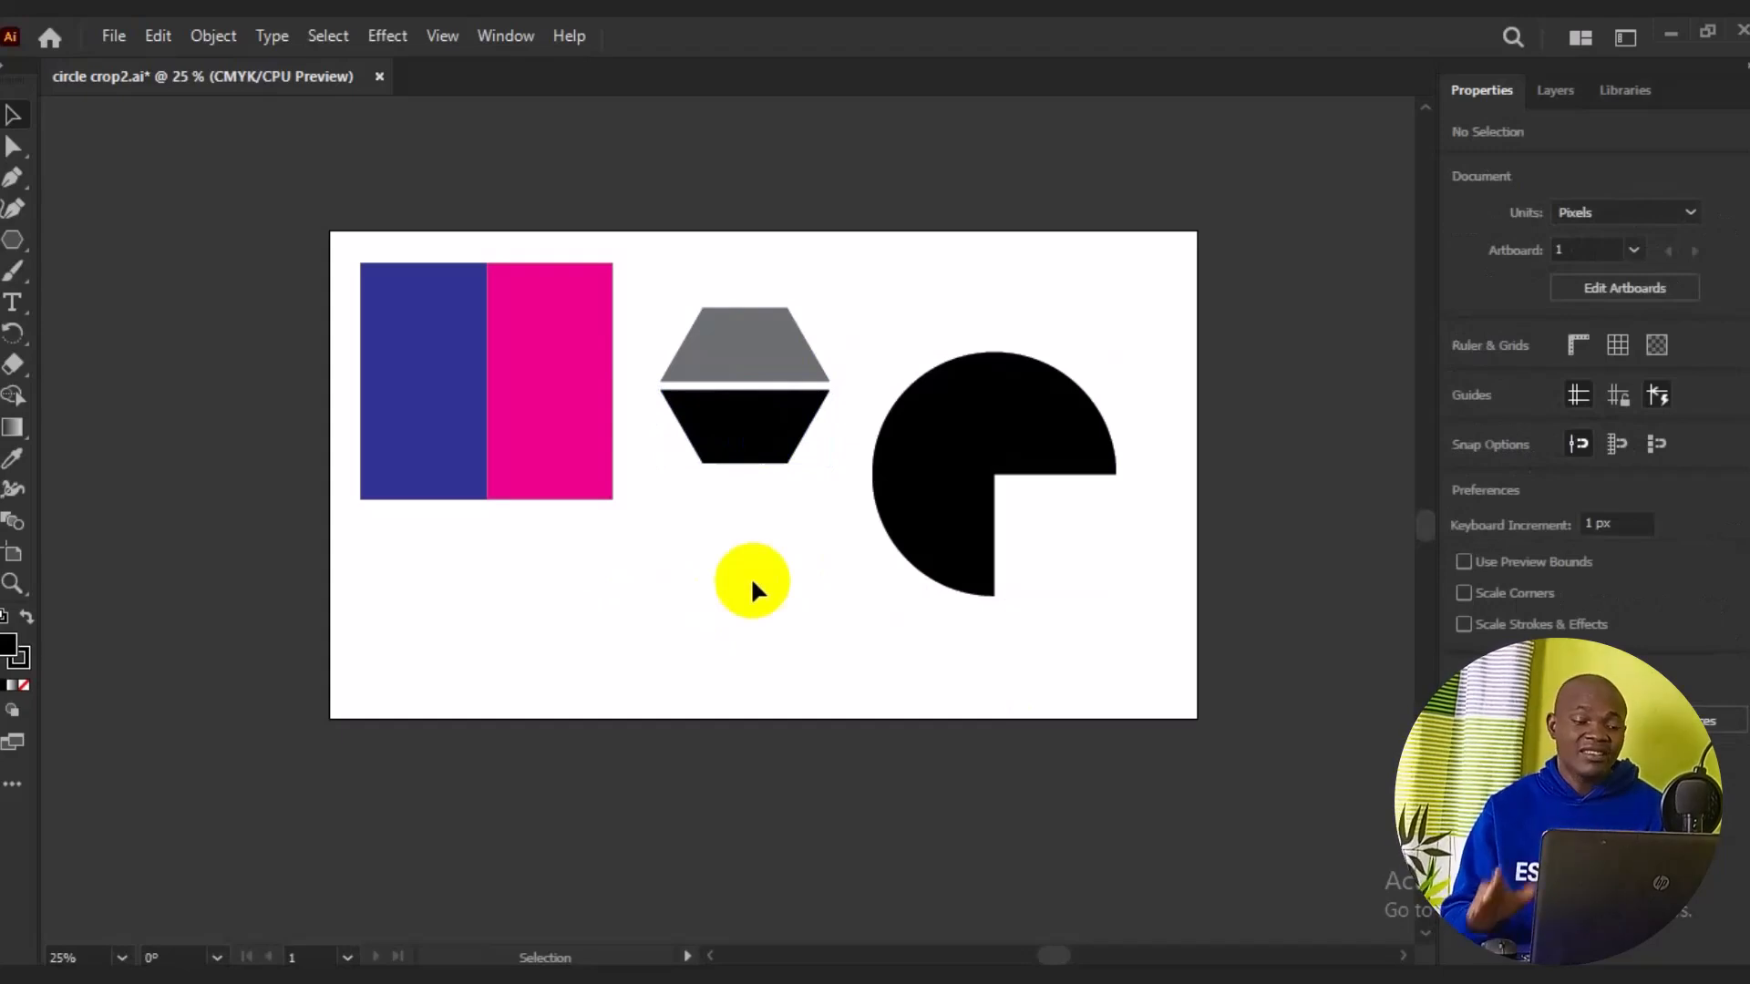
Draw a black five-pointed star about 469 by 446 px with the Star tool and move it to about X 872, Y 789 px.
click(15, 241)
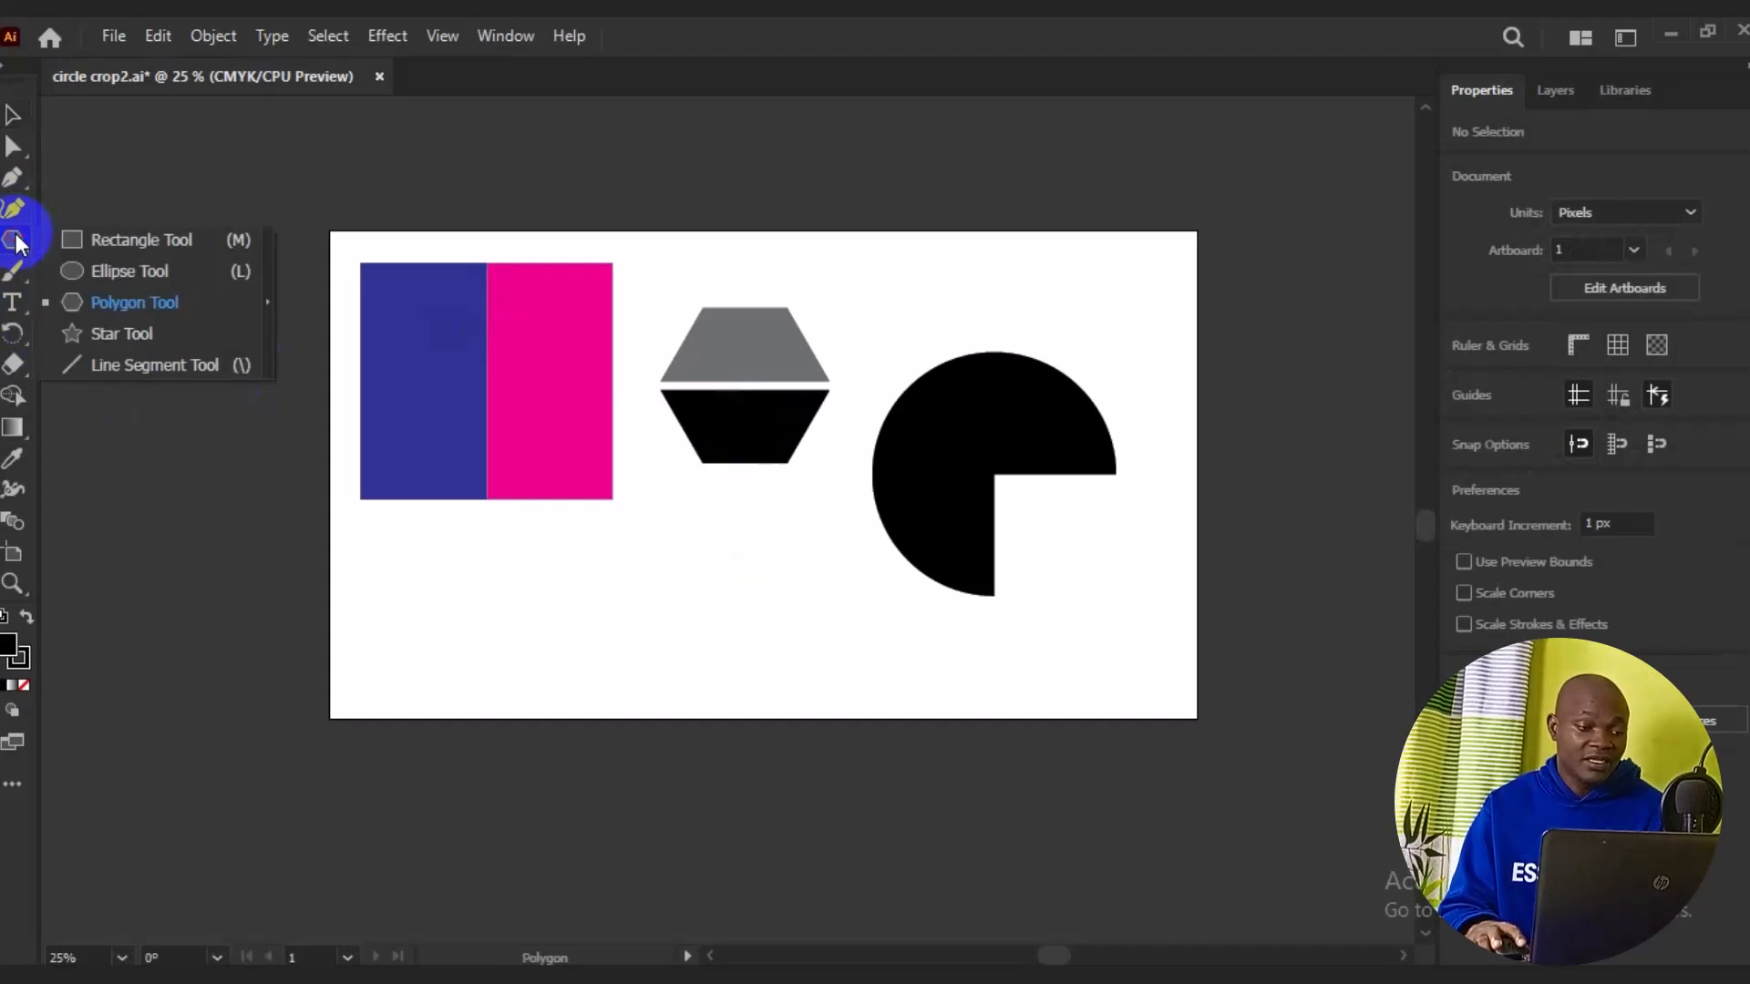
click(153, 334)
drag(700, 635, 754, 538)
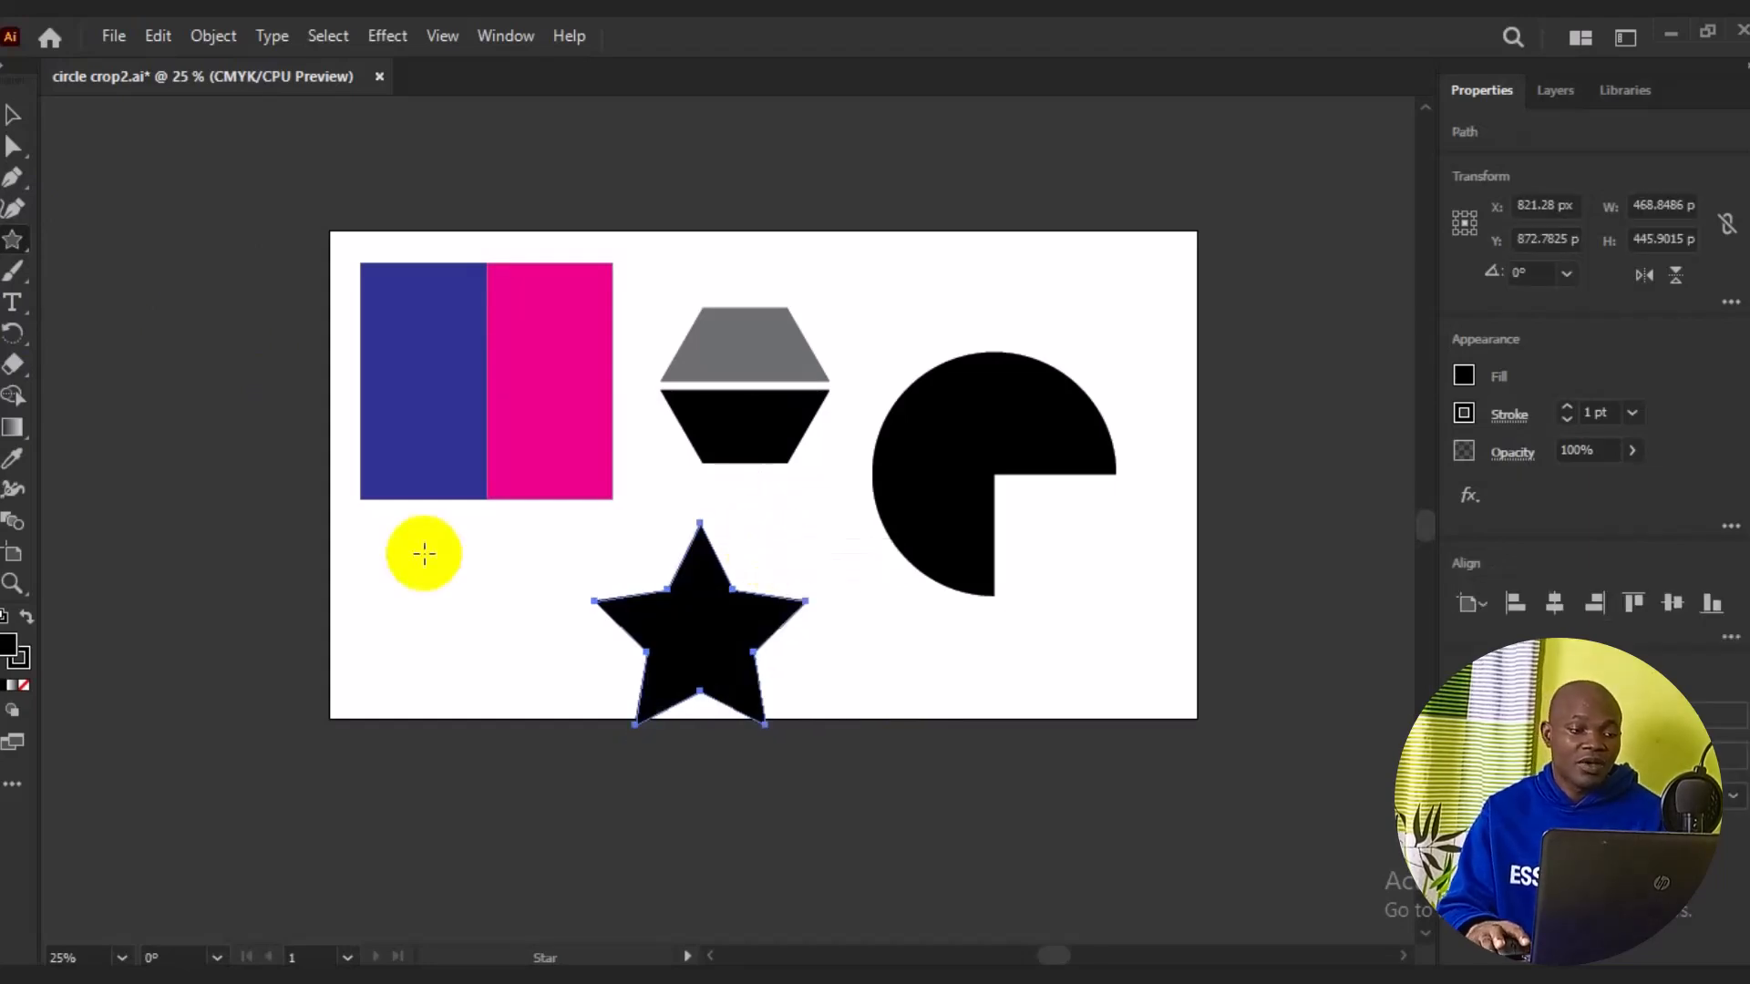
click(11, 125)
mouse_move(689, 629)
mouse_down()
mouse_move(702, 576)
mouse_move(717, 597)
mouse_up()
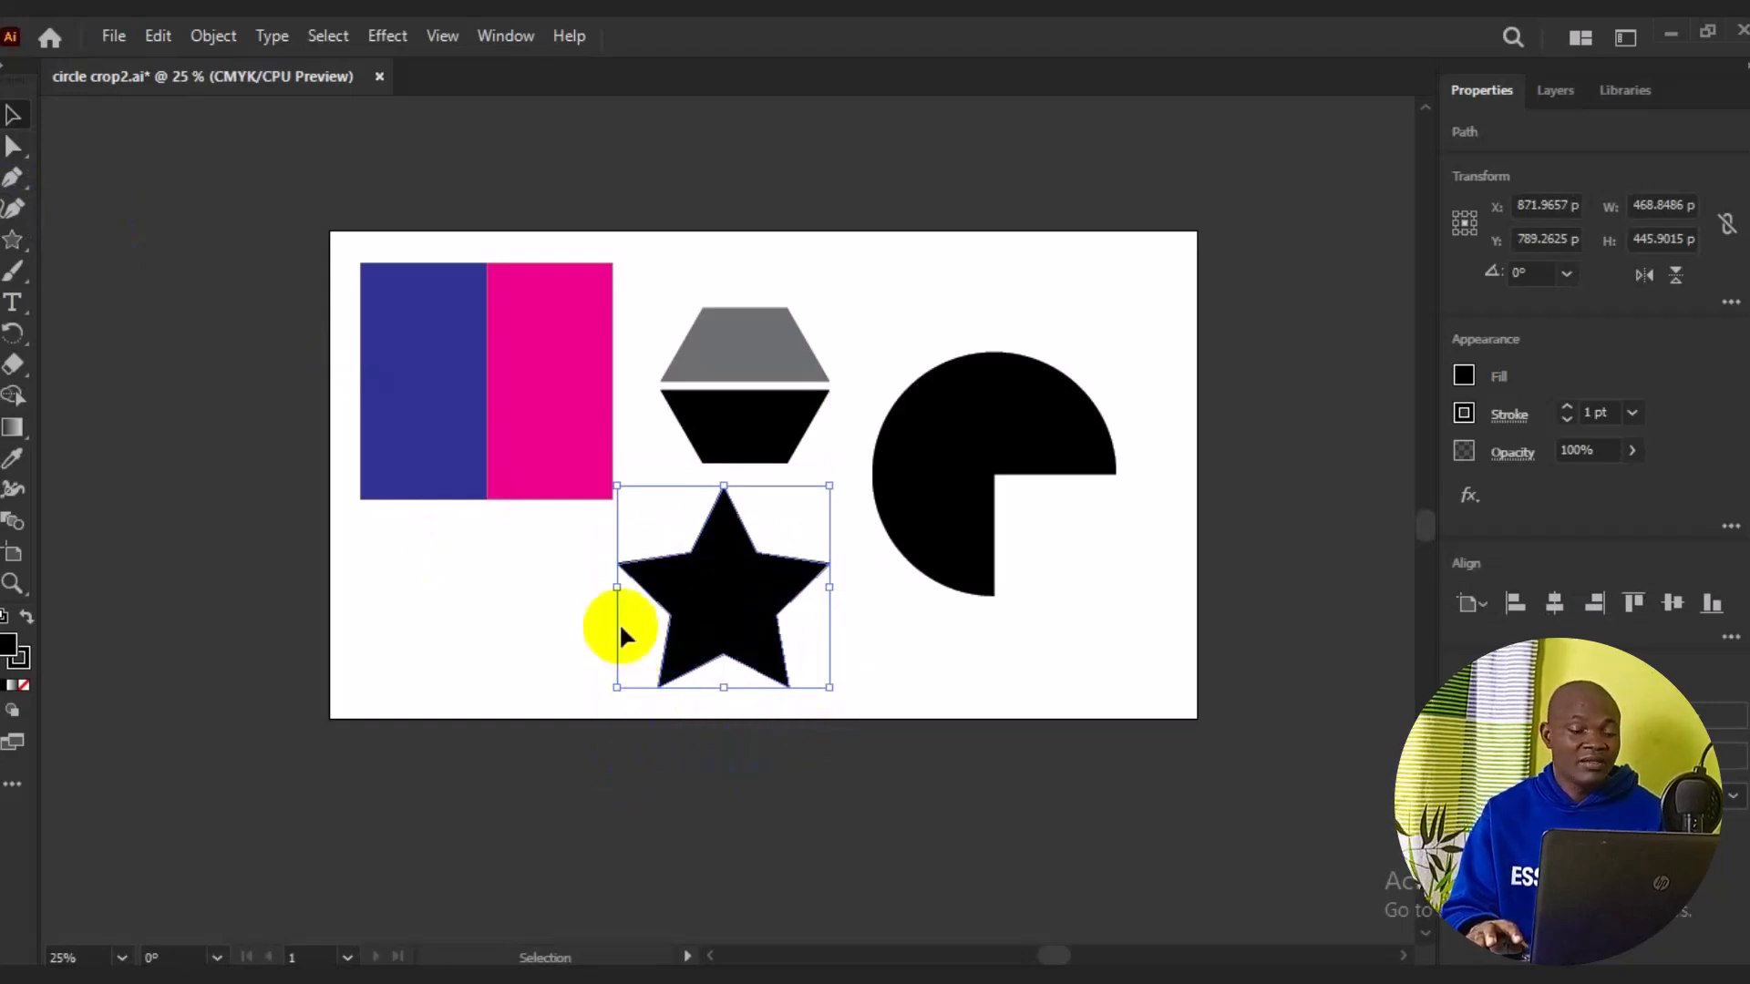
Draw a straight diagonal line with the Pen tool from the star's upper-right notch to just past its lower-left tip.
click(11, 187)
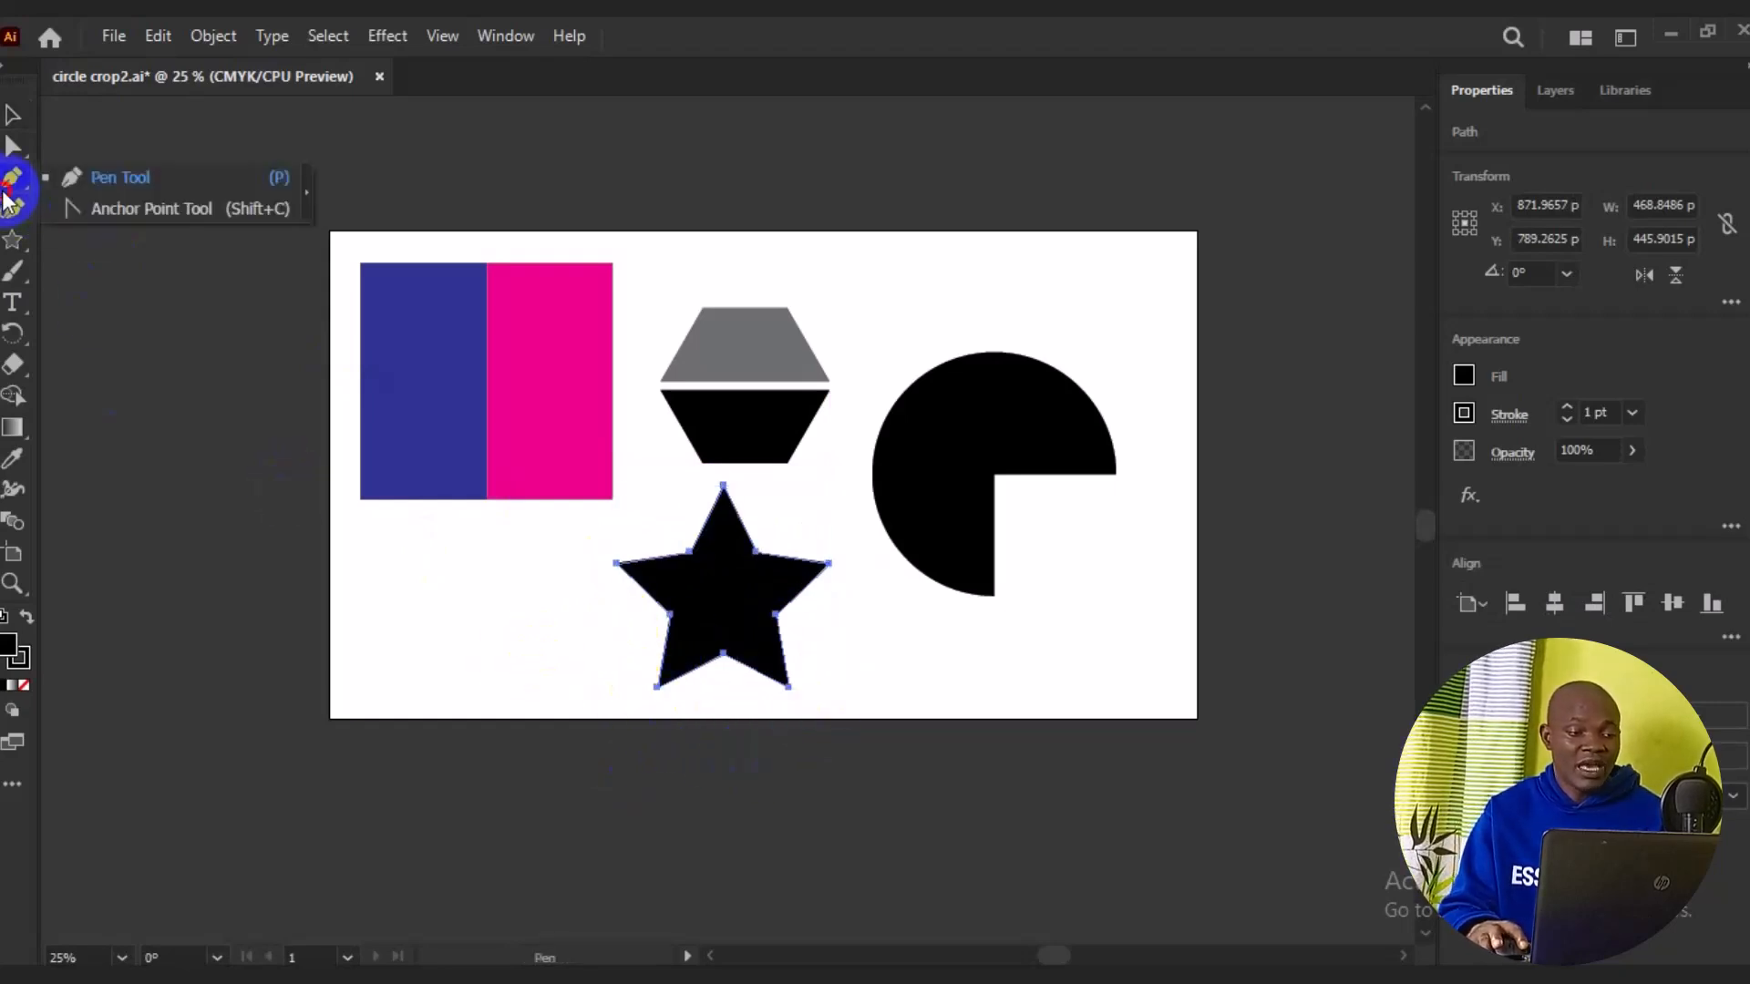
click(767, 549)
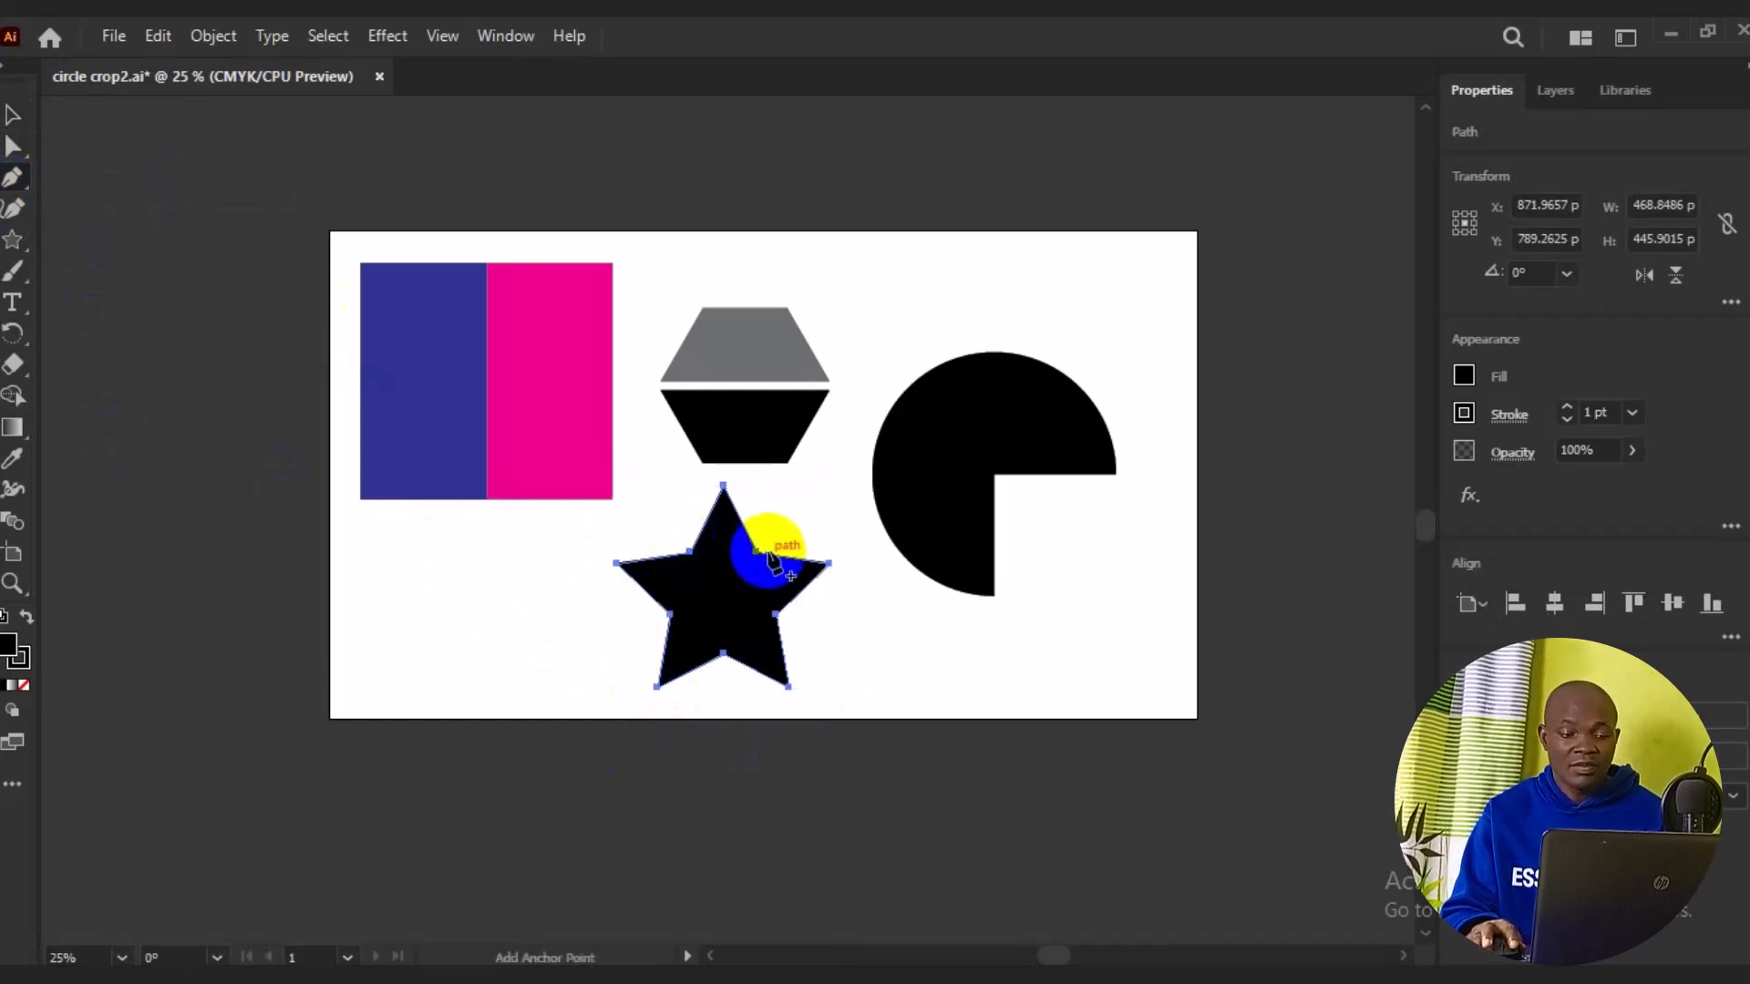
drag(767, 550, 647, 700)
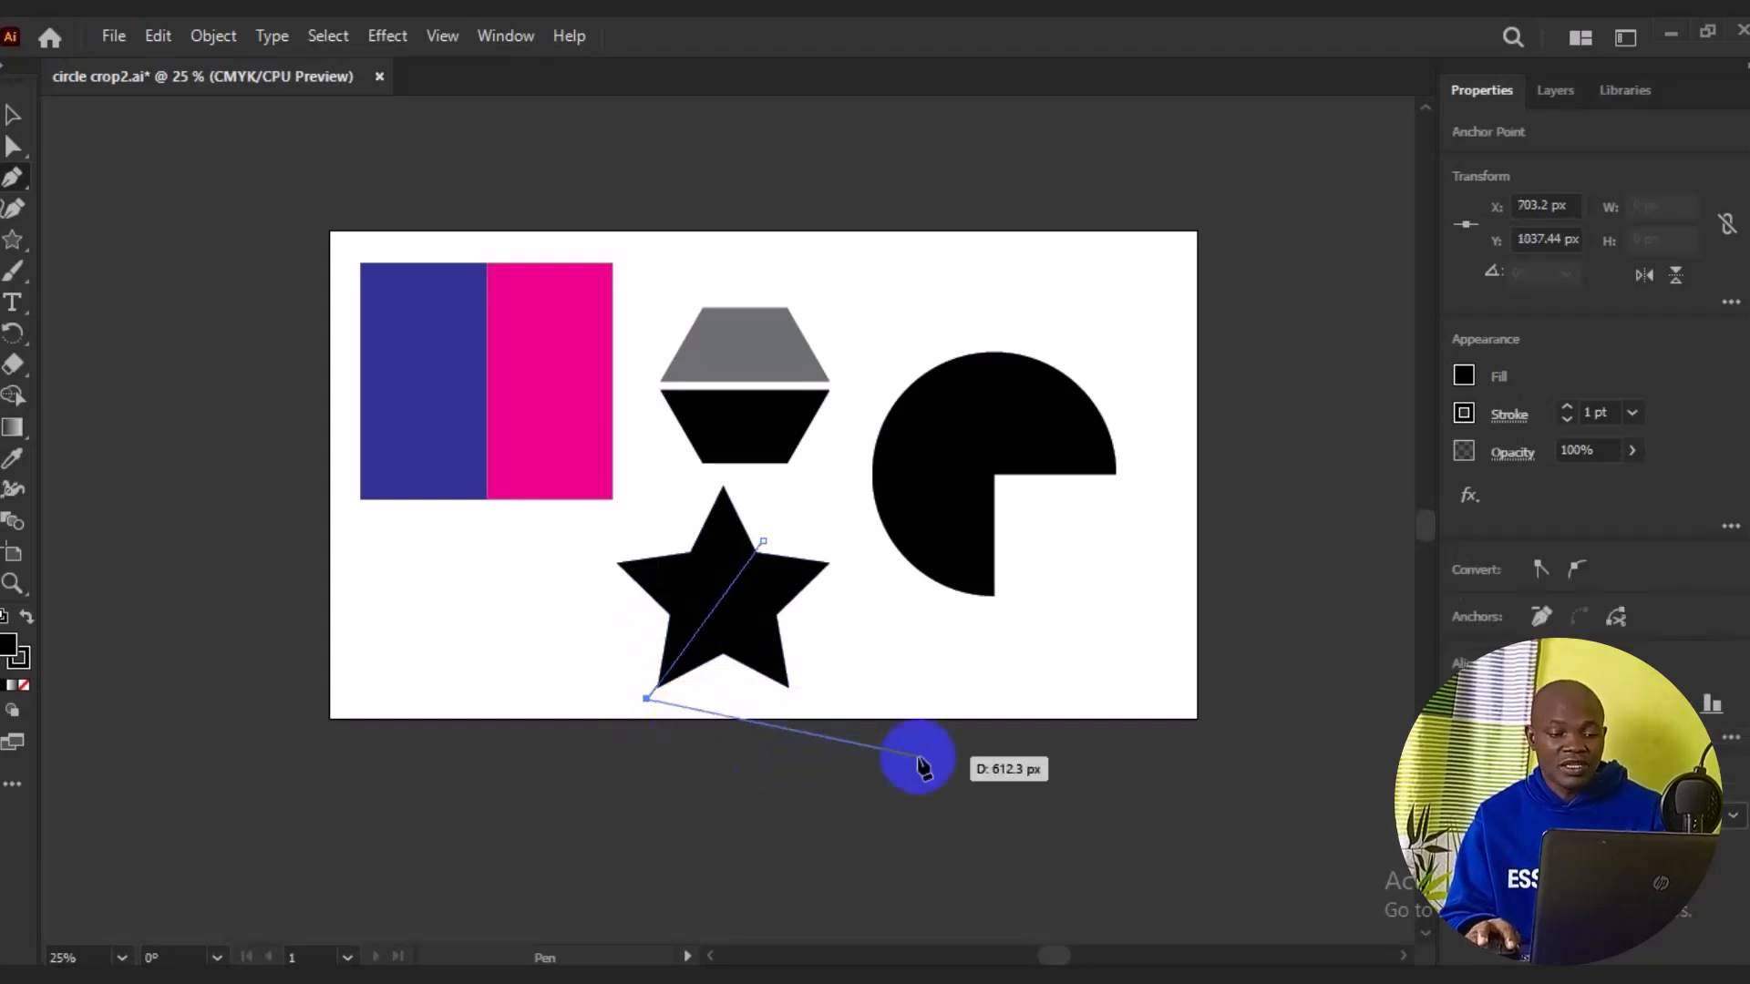
ctrl+click(859, 734)
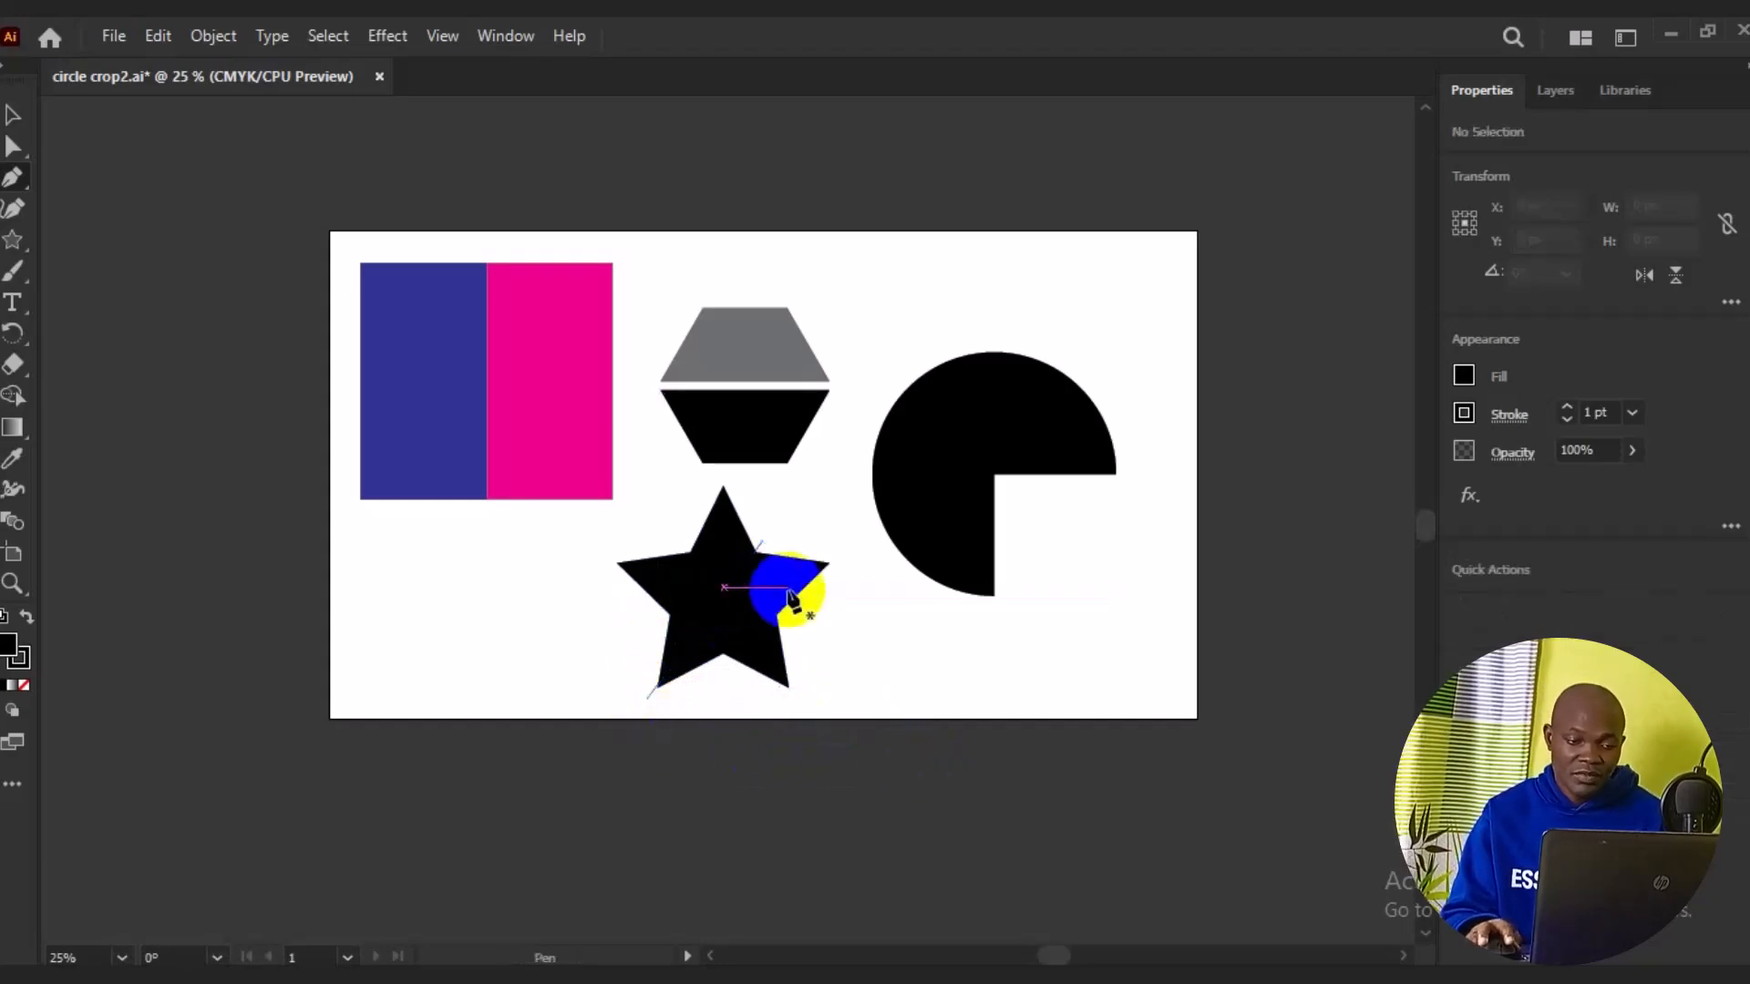
Select the star together with the diagonal line and fill them with dark blue.
click(11, 117)
drag(502, 533, 809, 647)
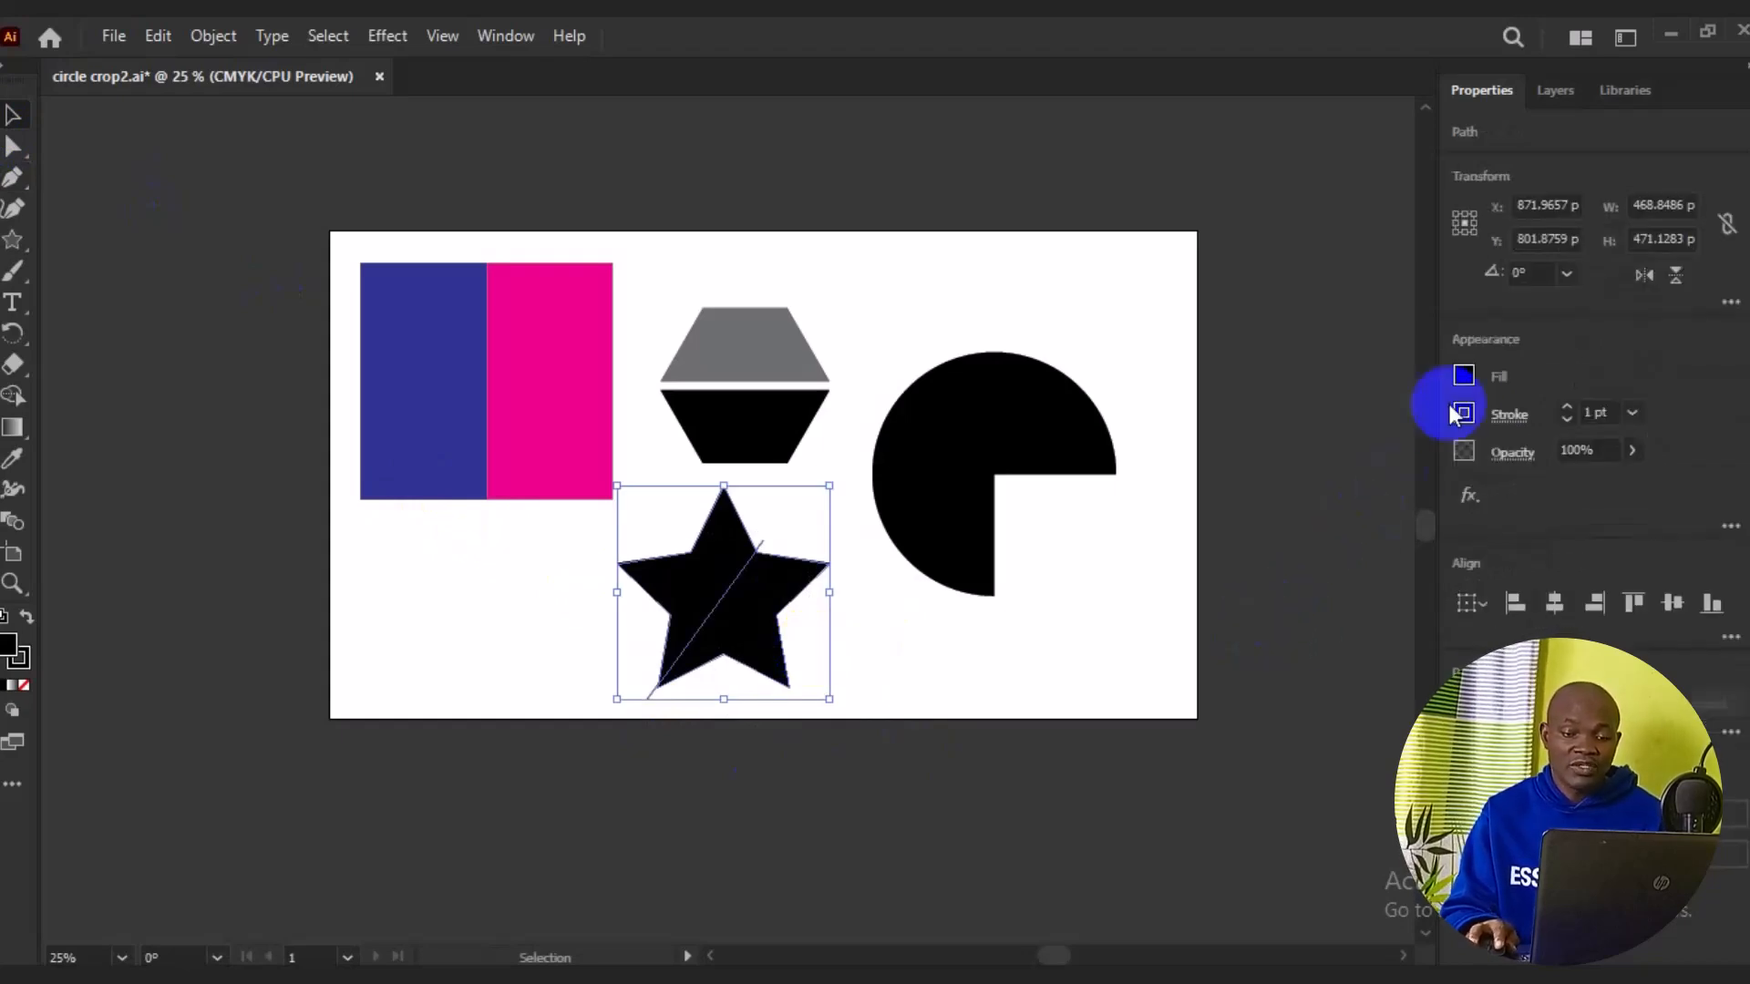
click(1463, 376)
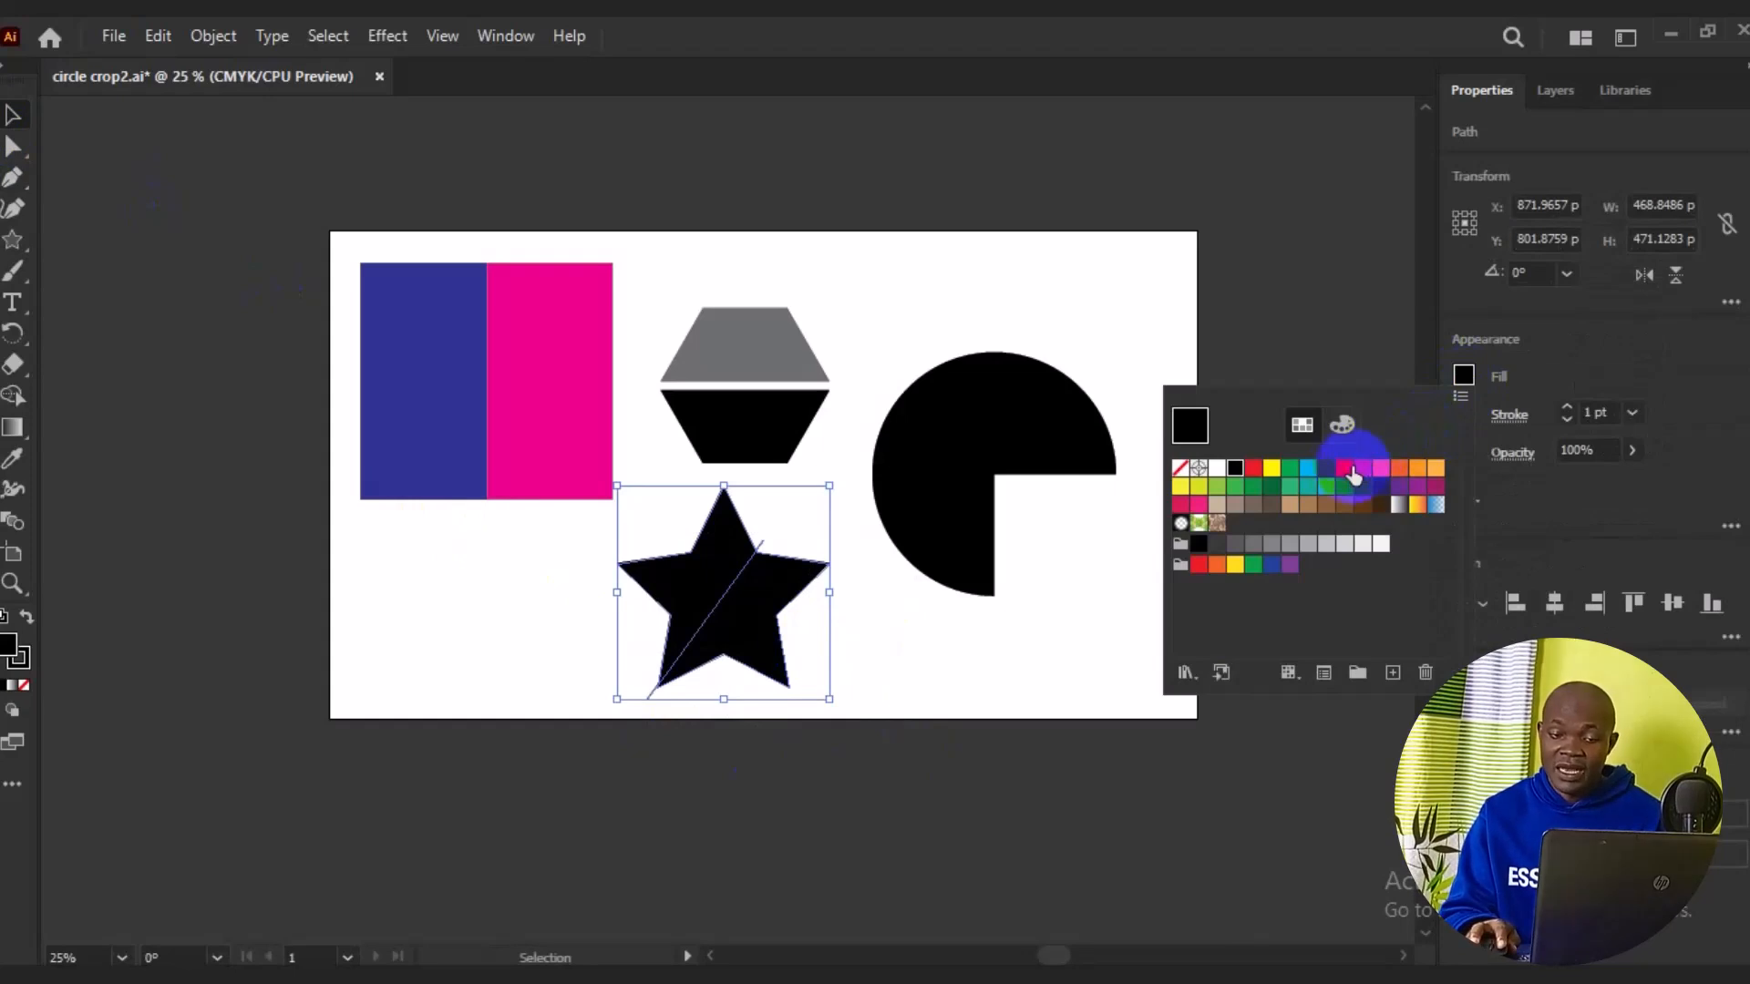
click(1326, 468)
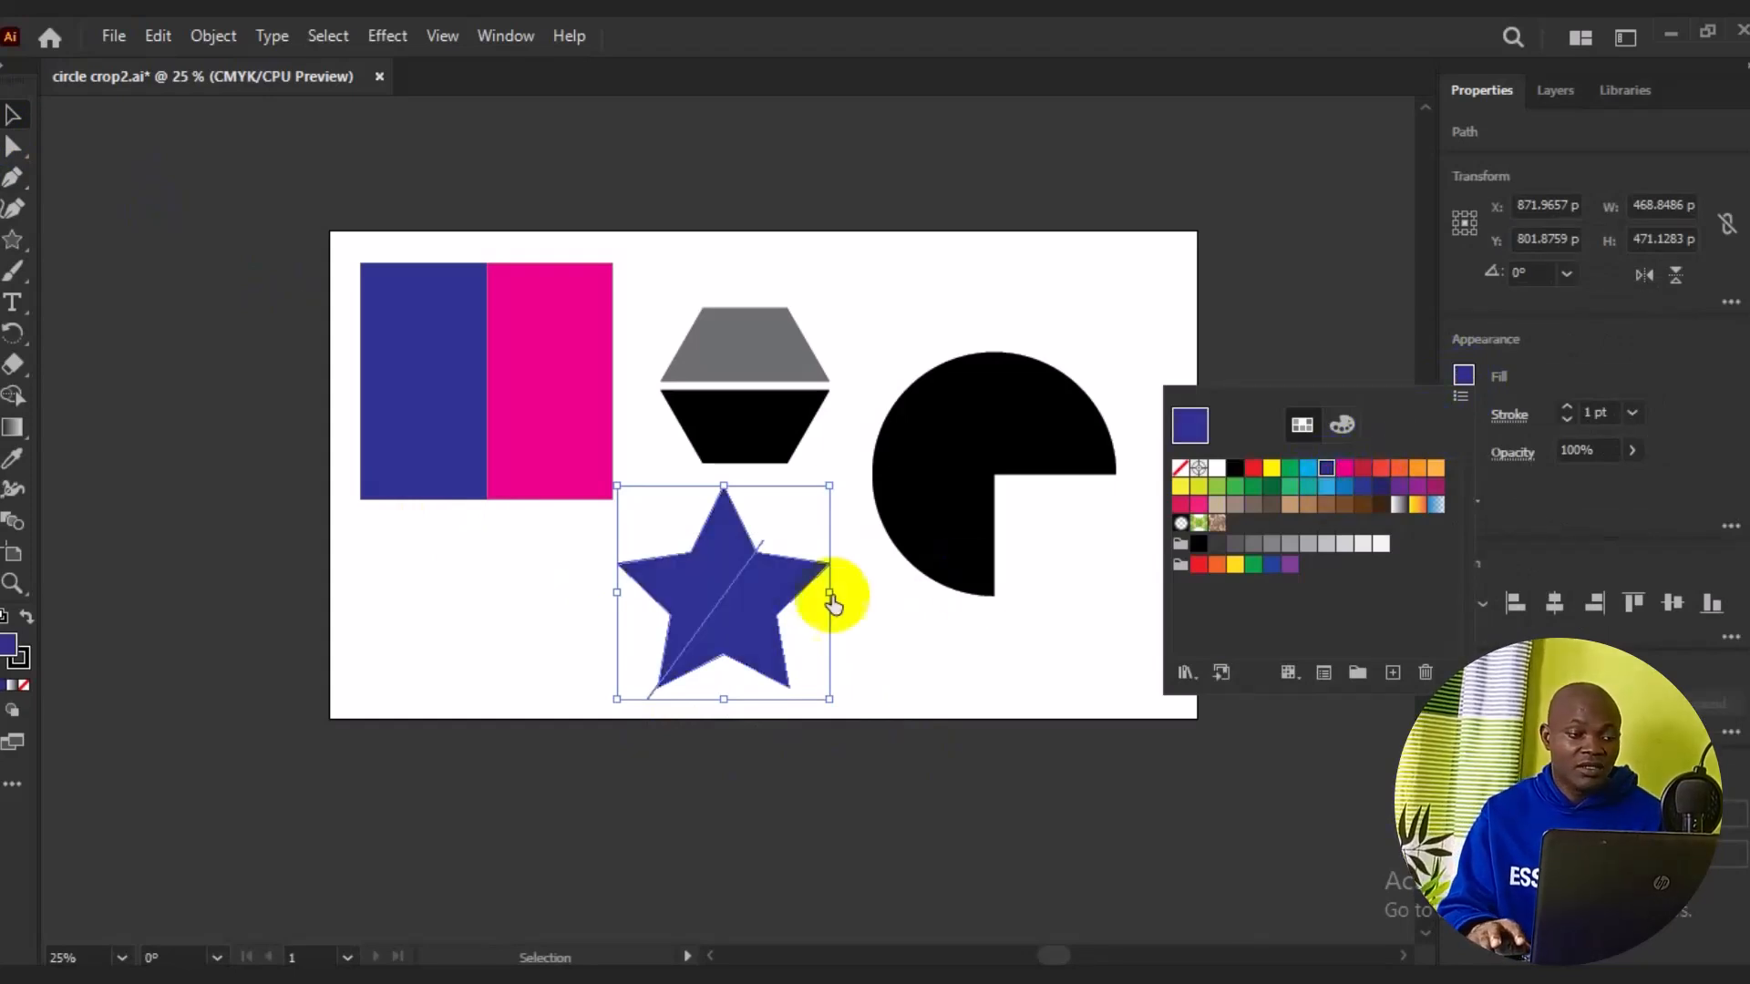
Split the star along its diagonal with the Shape Builder tool, filling the lower-right part with red (C=0 M=90 Y=85 K=0).
click(14, 401)
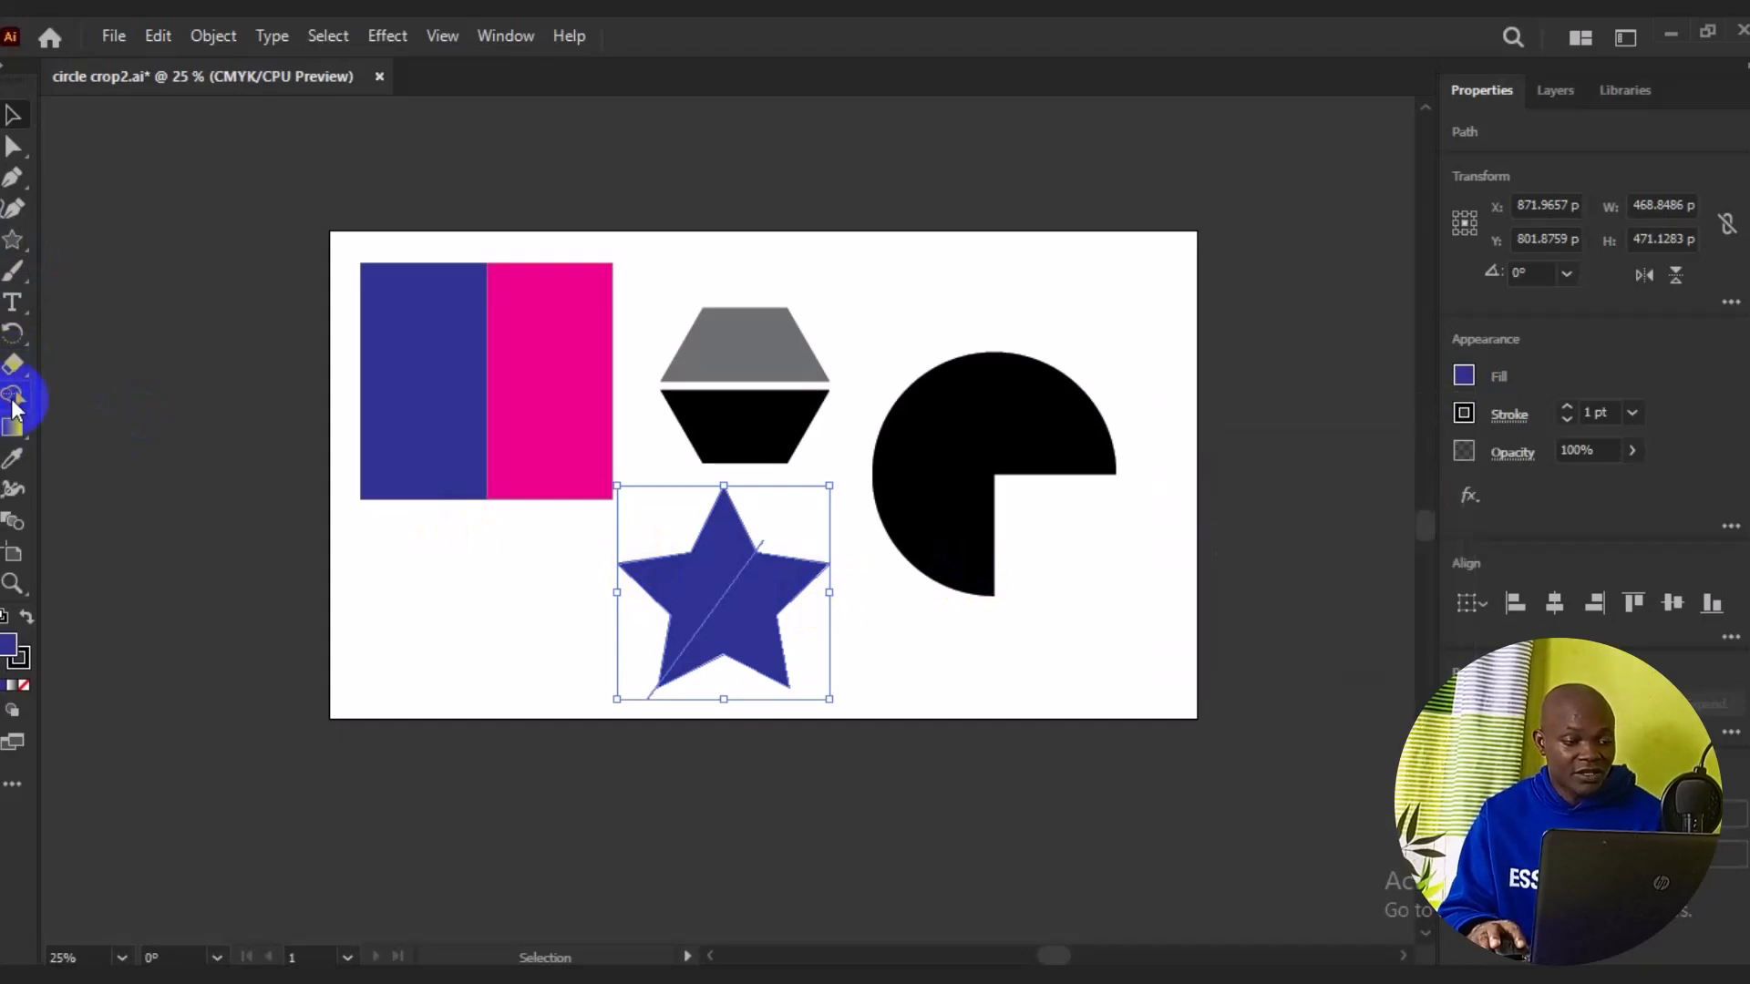
click(762, 615)
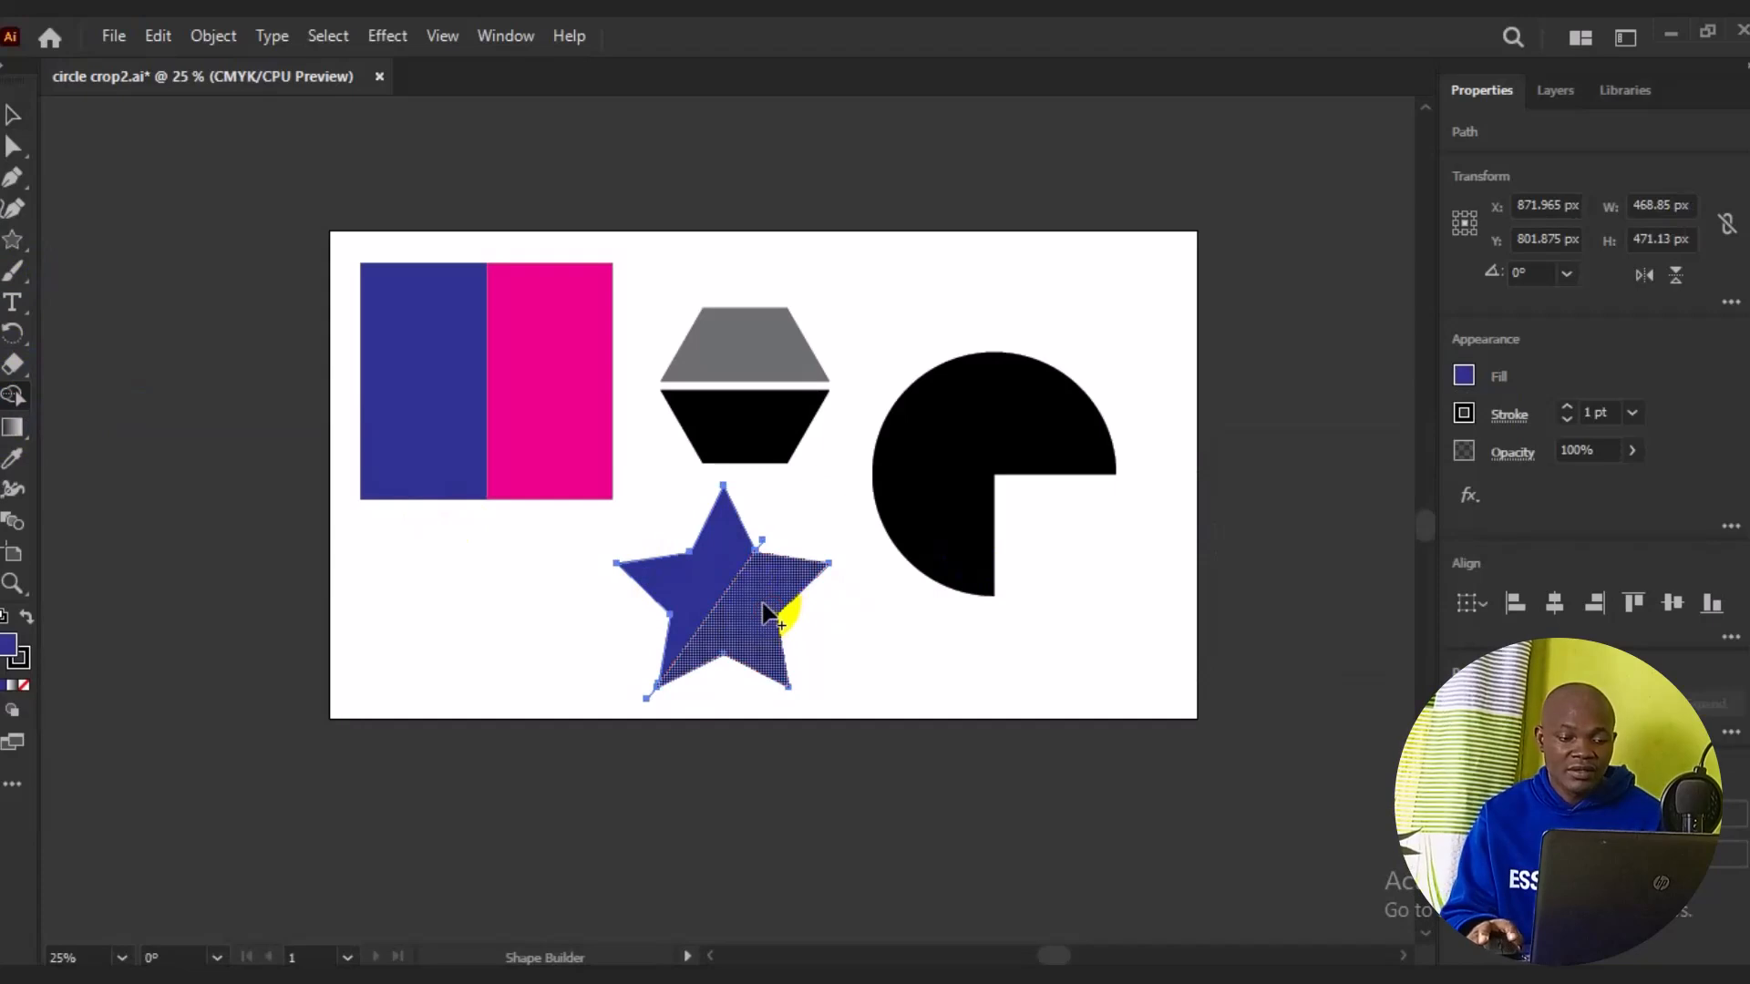
click(750, 614)
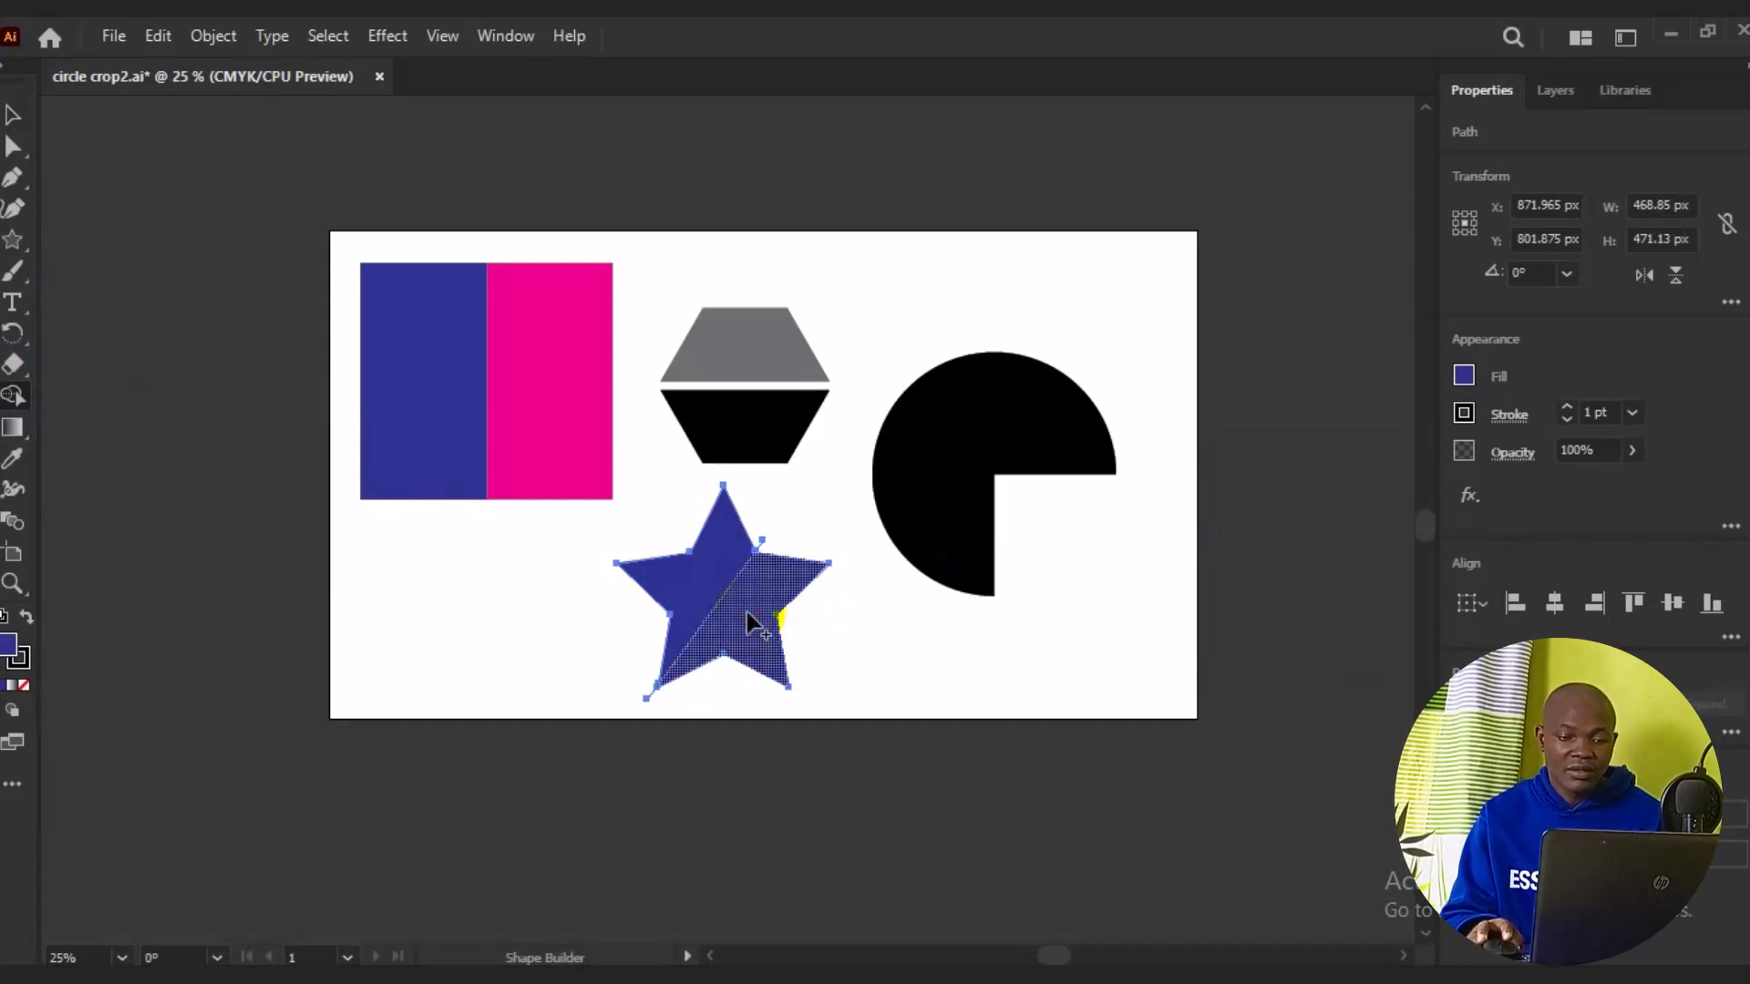
click(1474, 375)
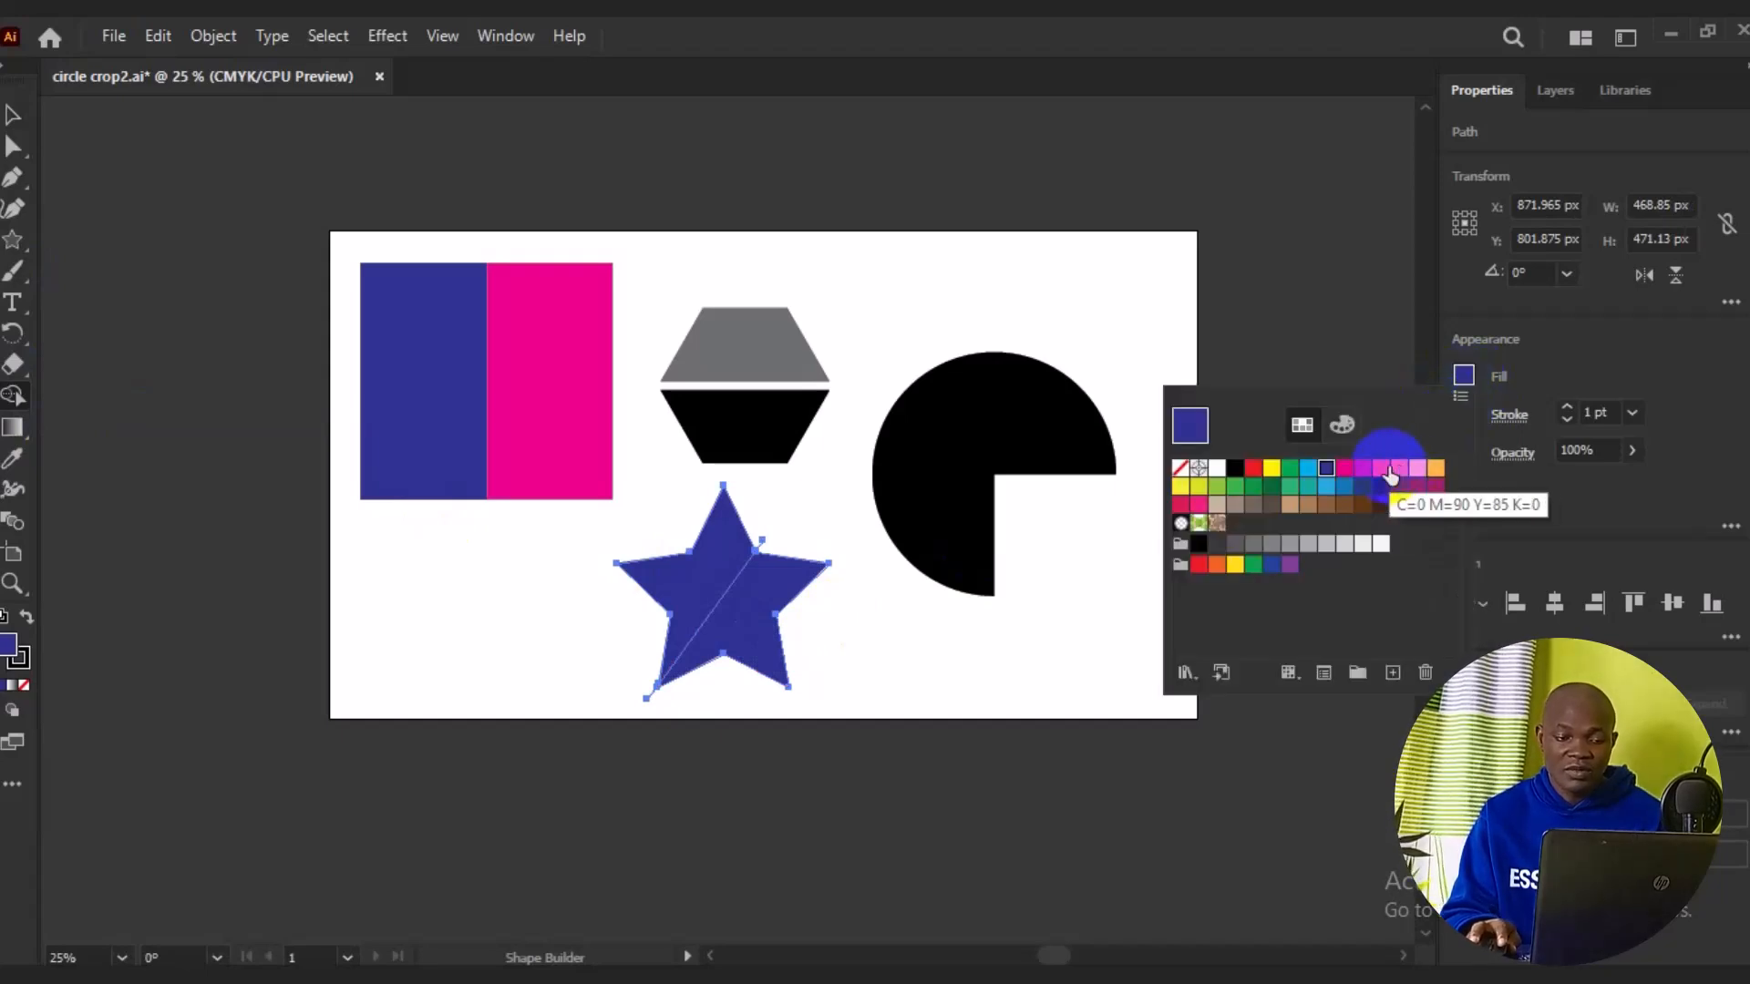
click(1387, 467)
click(742, 633)
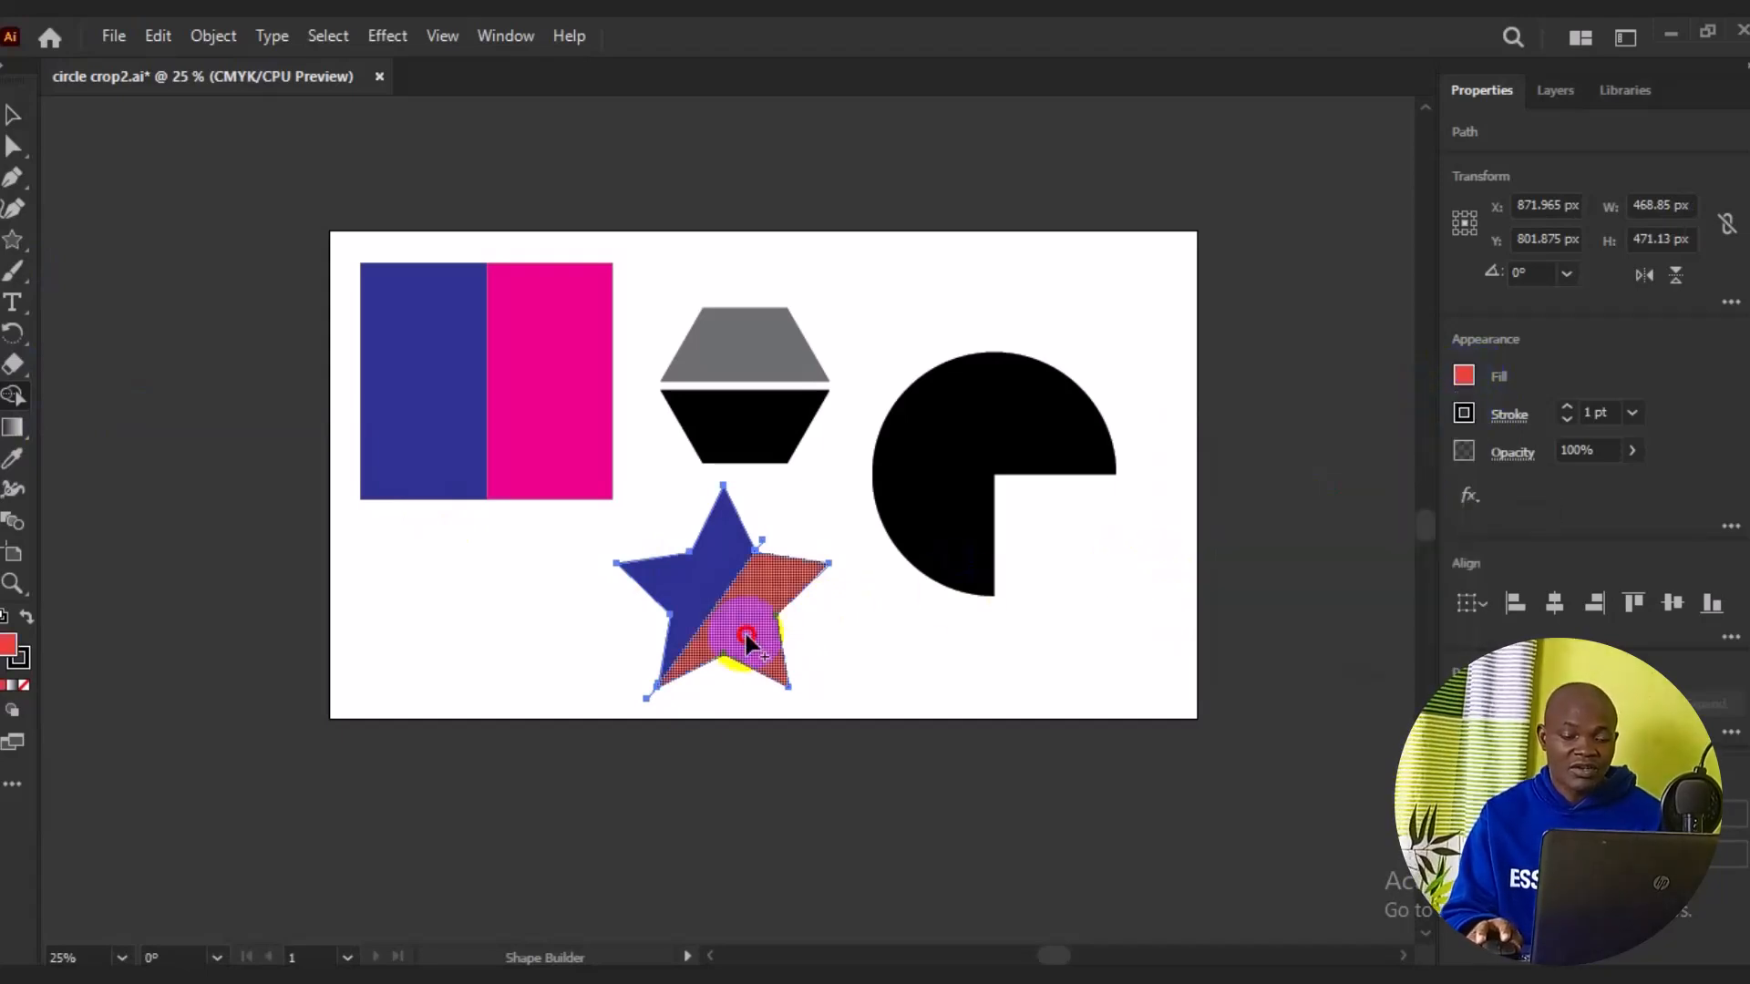
Select both halves of the star and move them to about X 1756, Y 820 px, away from the diagonal line's leftovers.
click(22, 125)
click(545, 631)
click(698, 655)
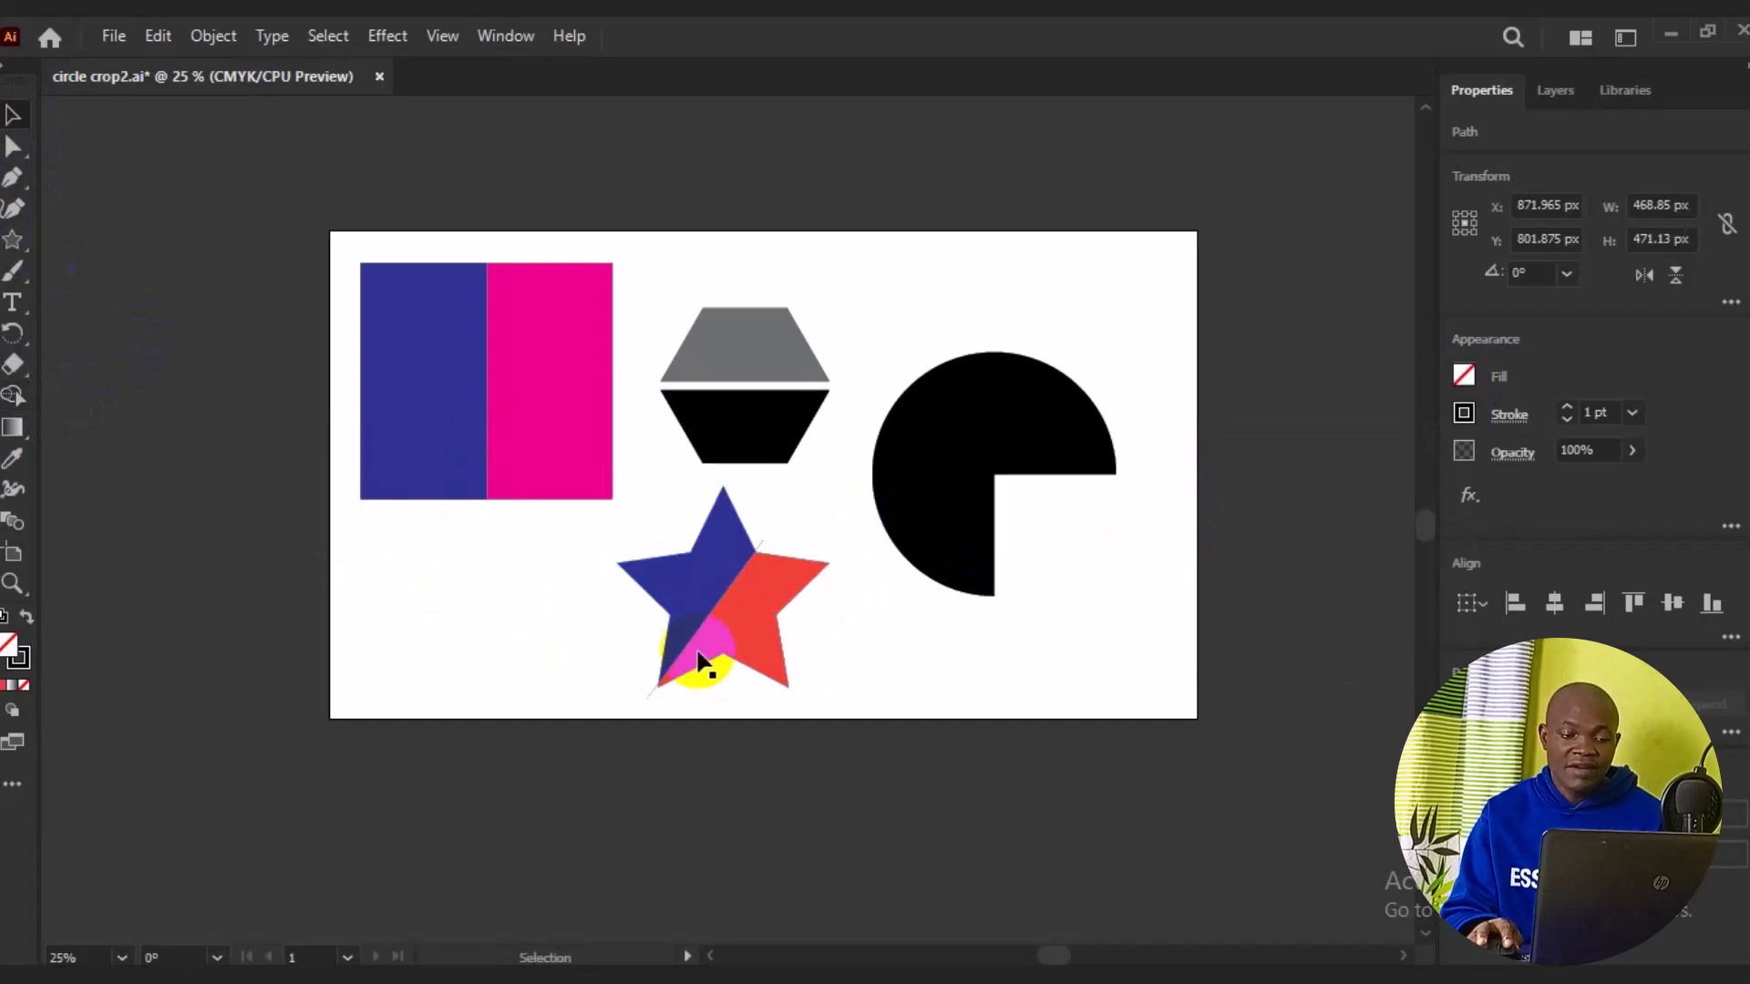
click(714, 663)
click(722, 643)
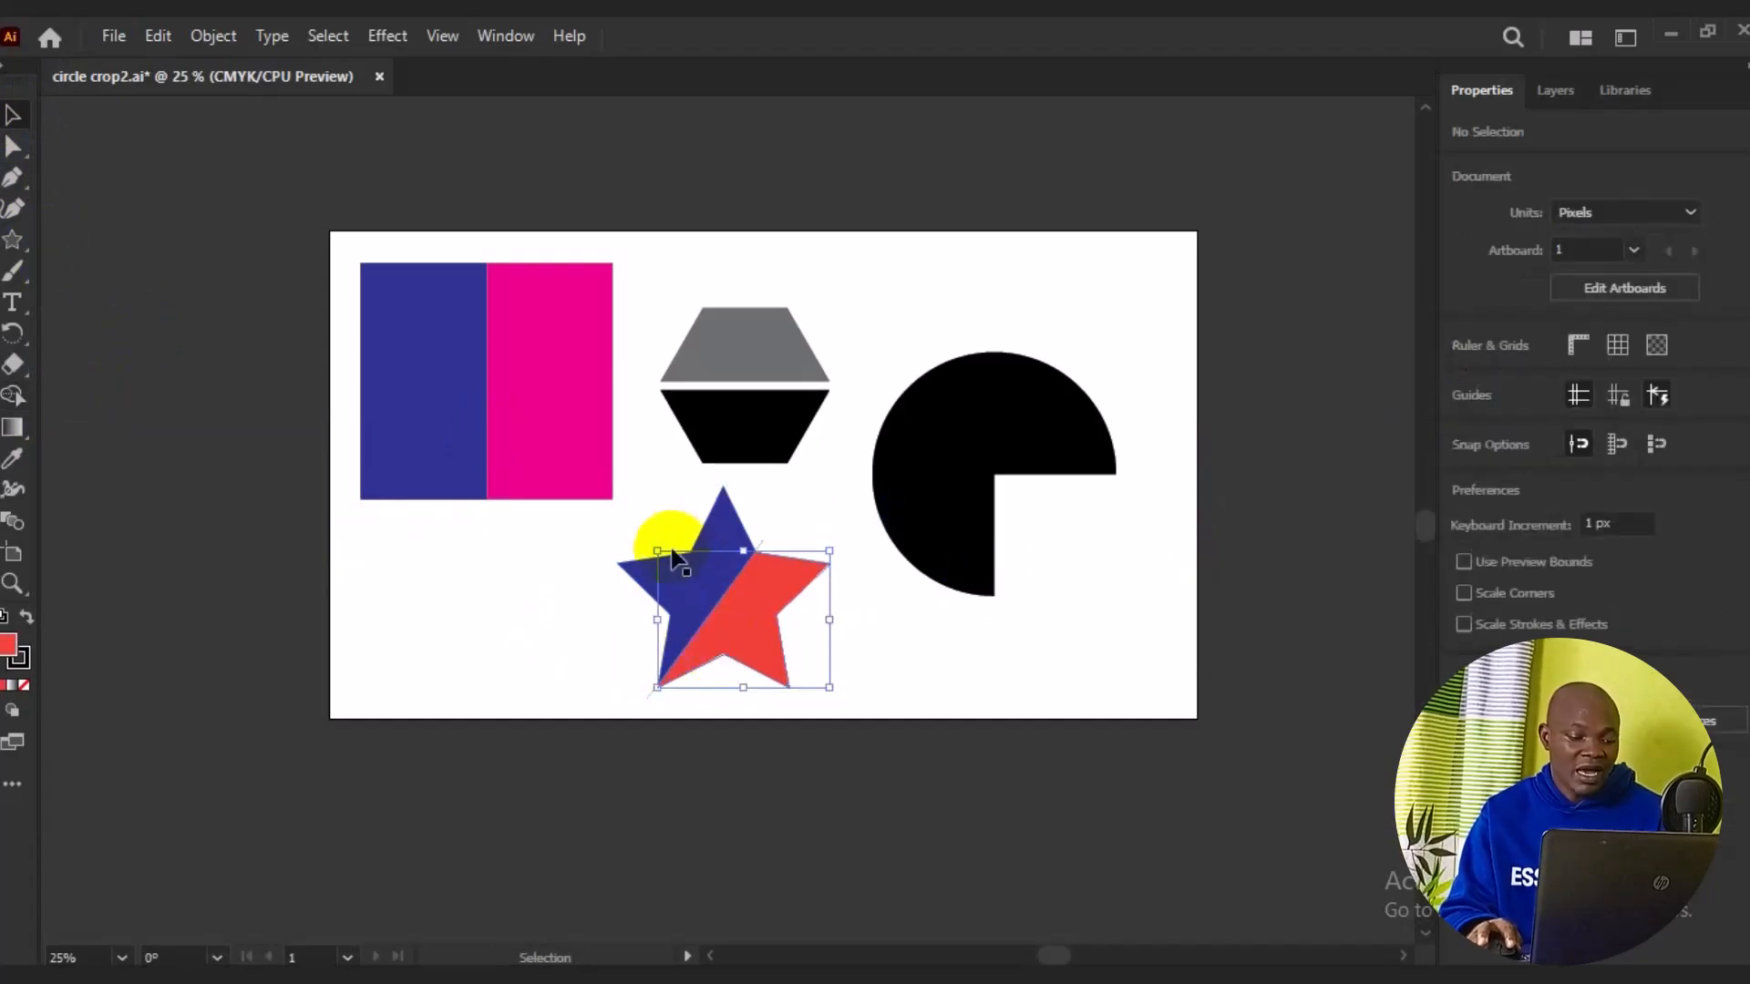
shift+click(633, 574)
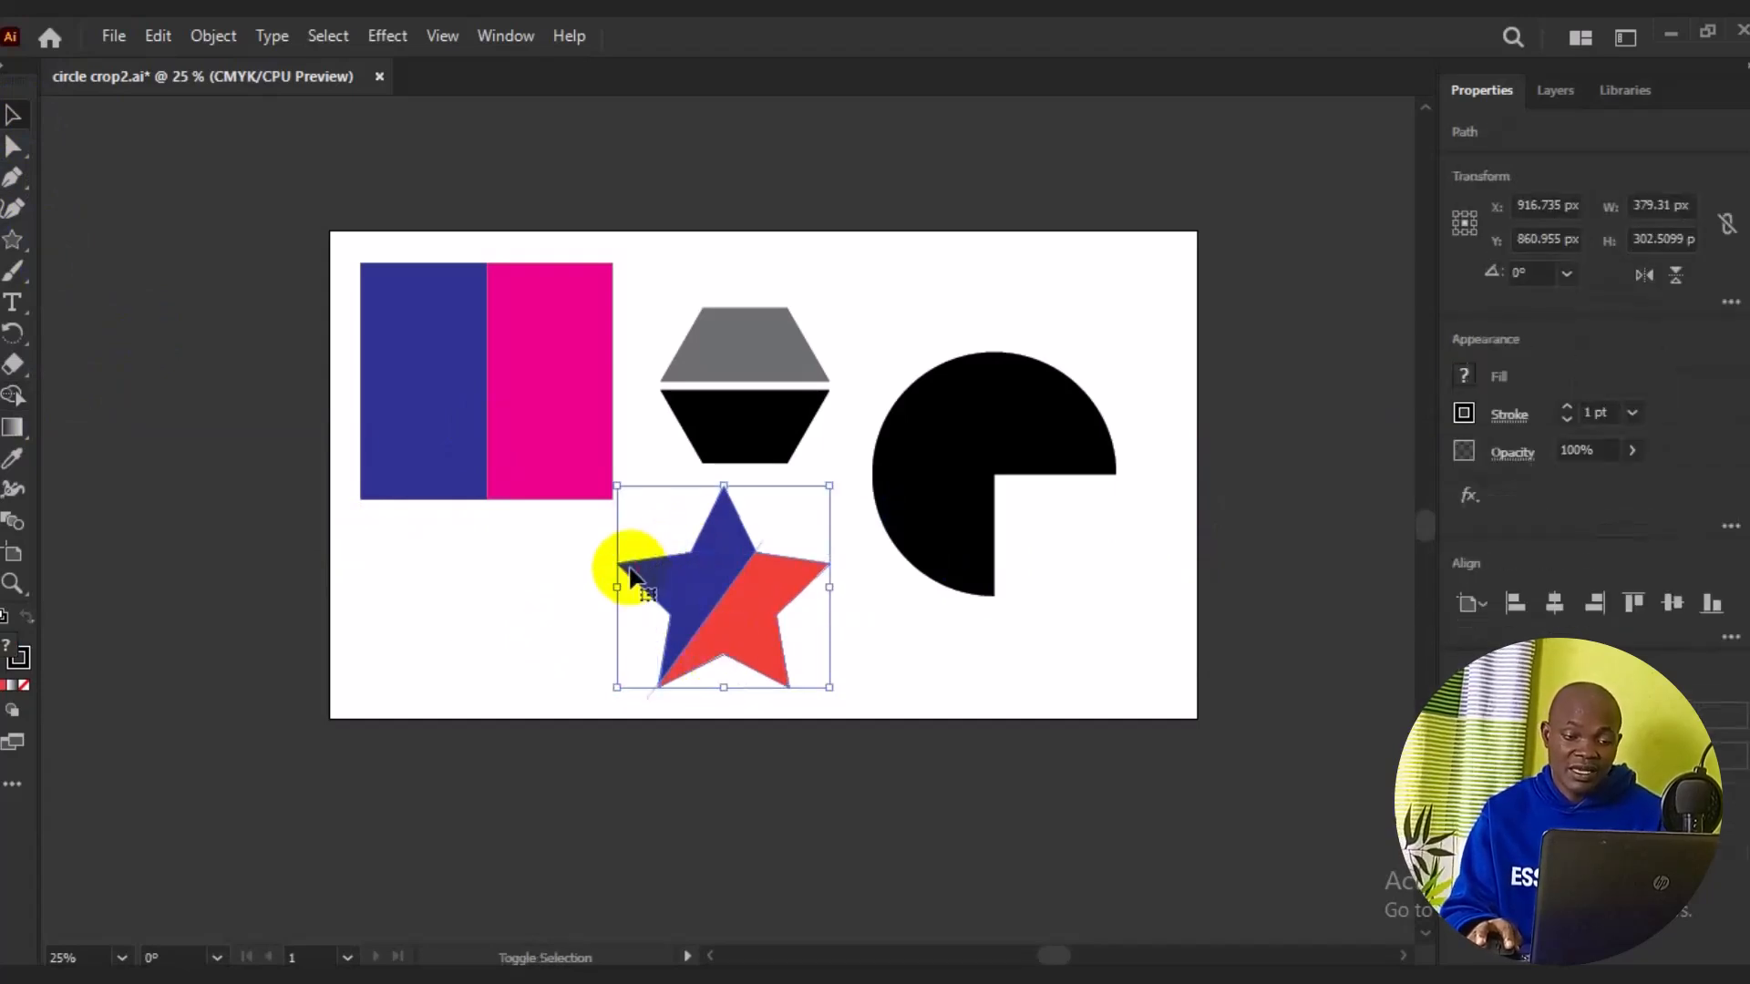
drag(727, 594, 1123, 656)
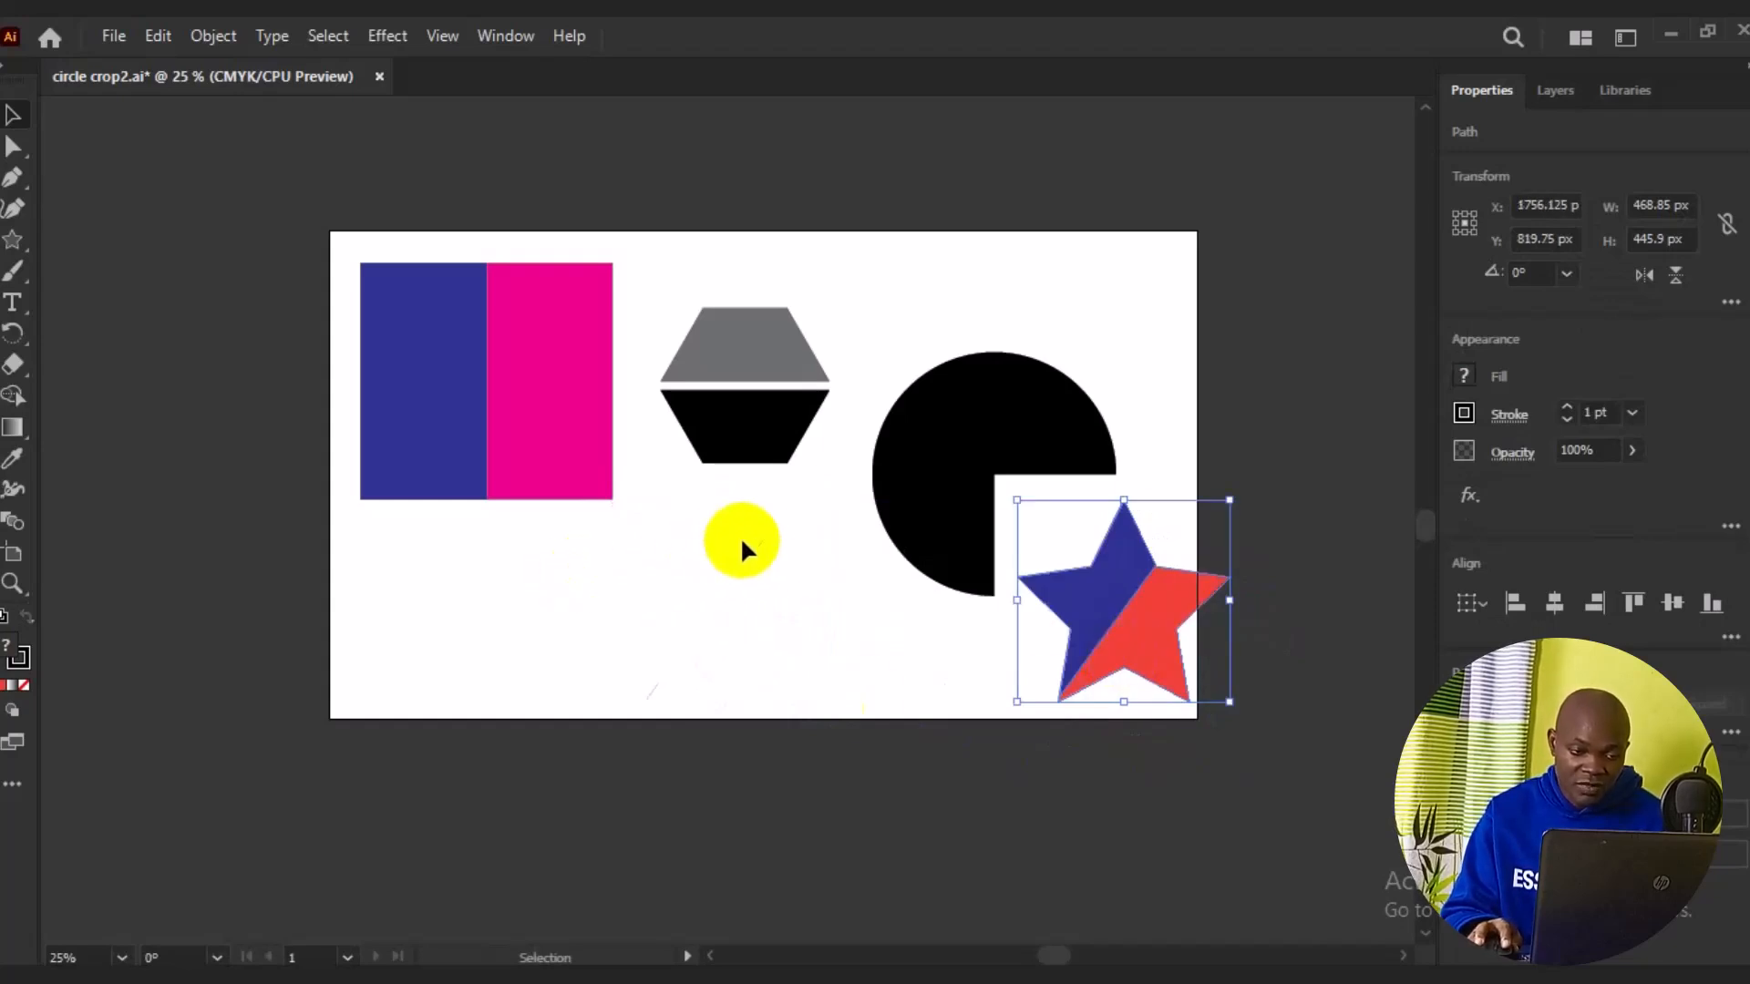
Delete the two leftover ends of the diagonal line at the star's former position.
click(757, 539)
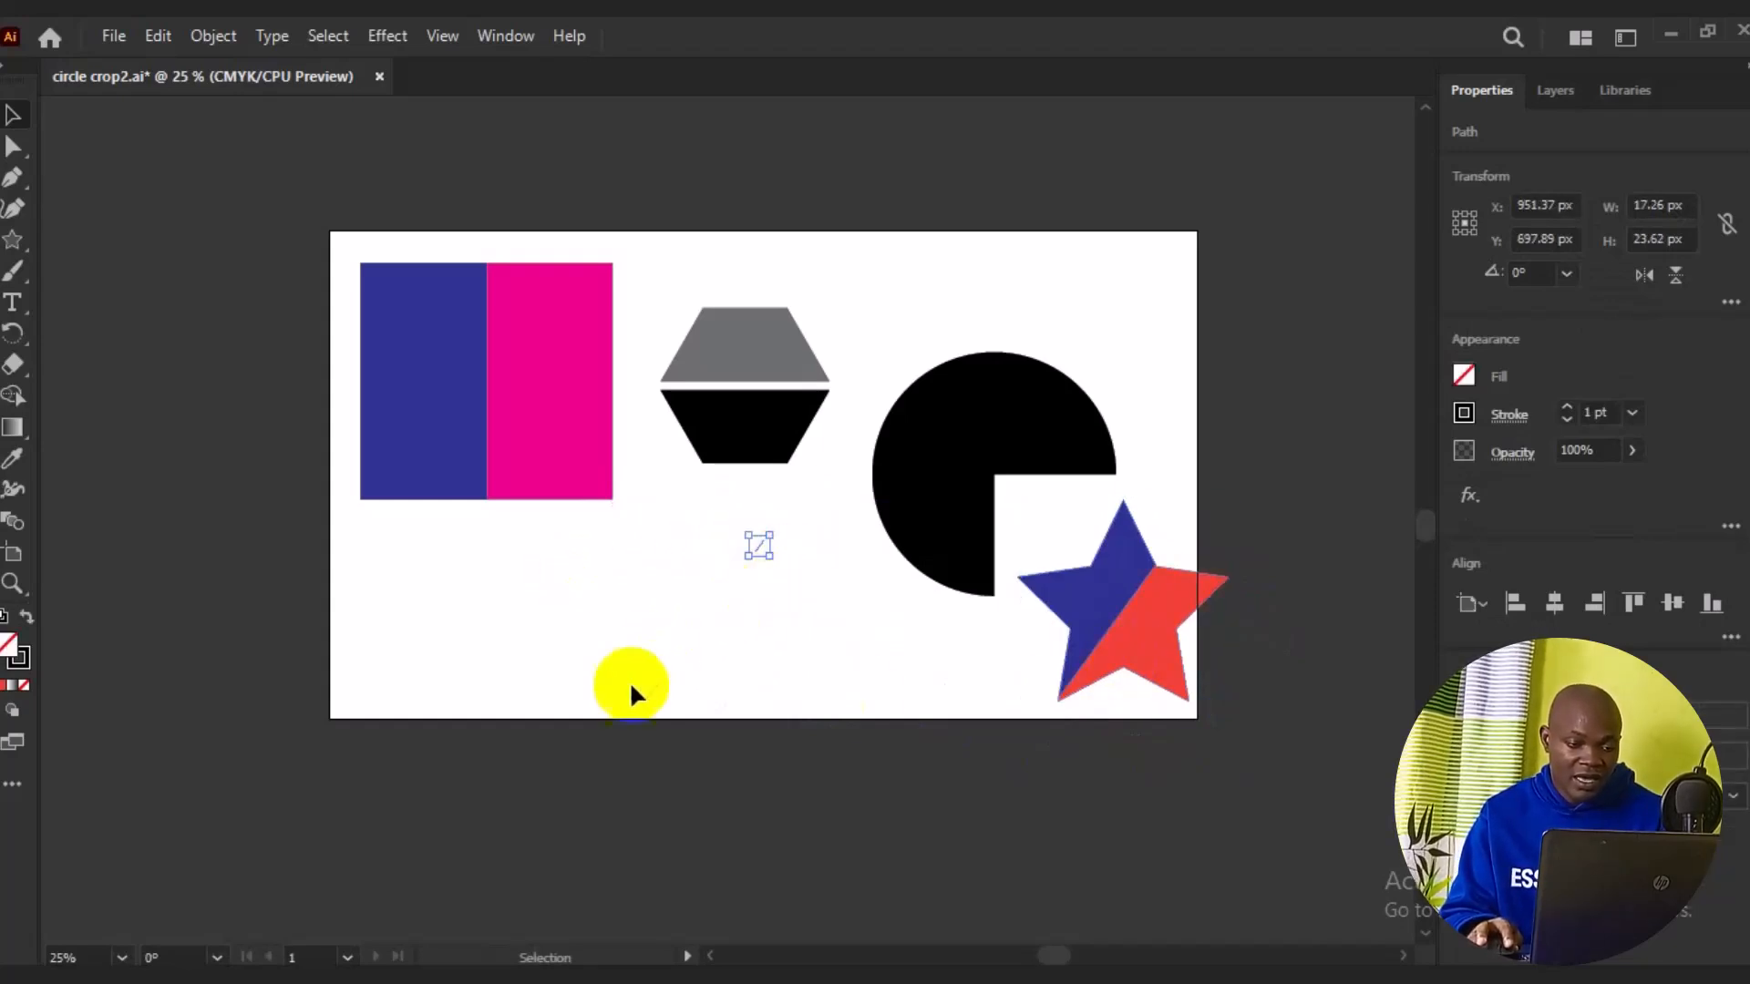
click(647, 700)
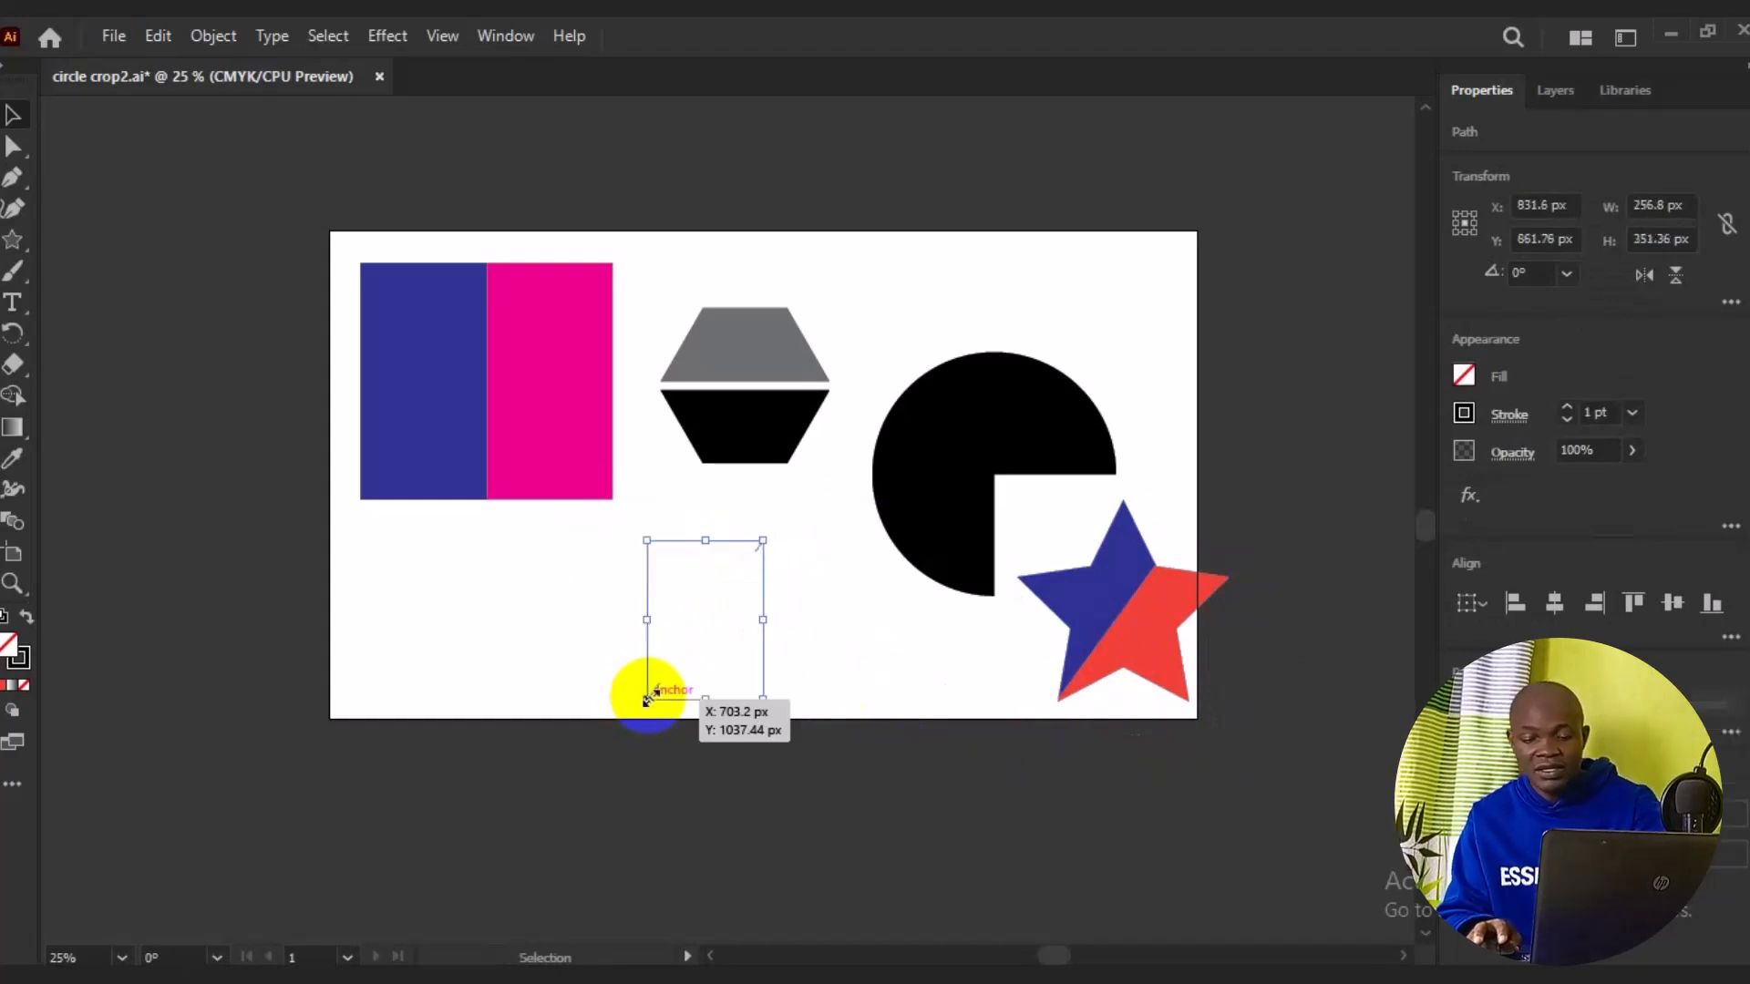
click(840, 679)
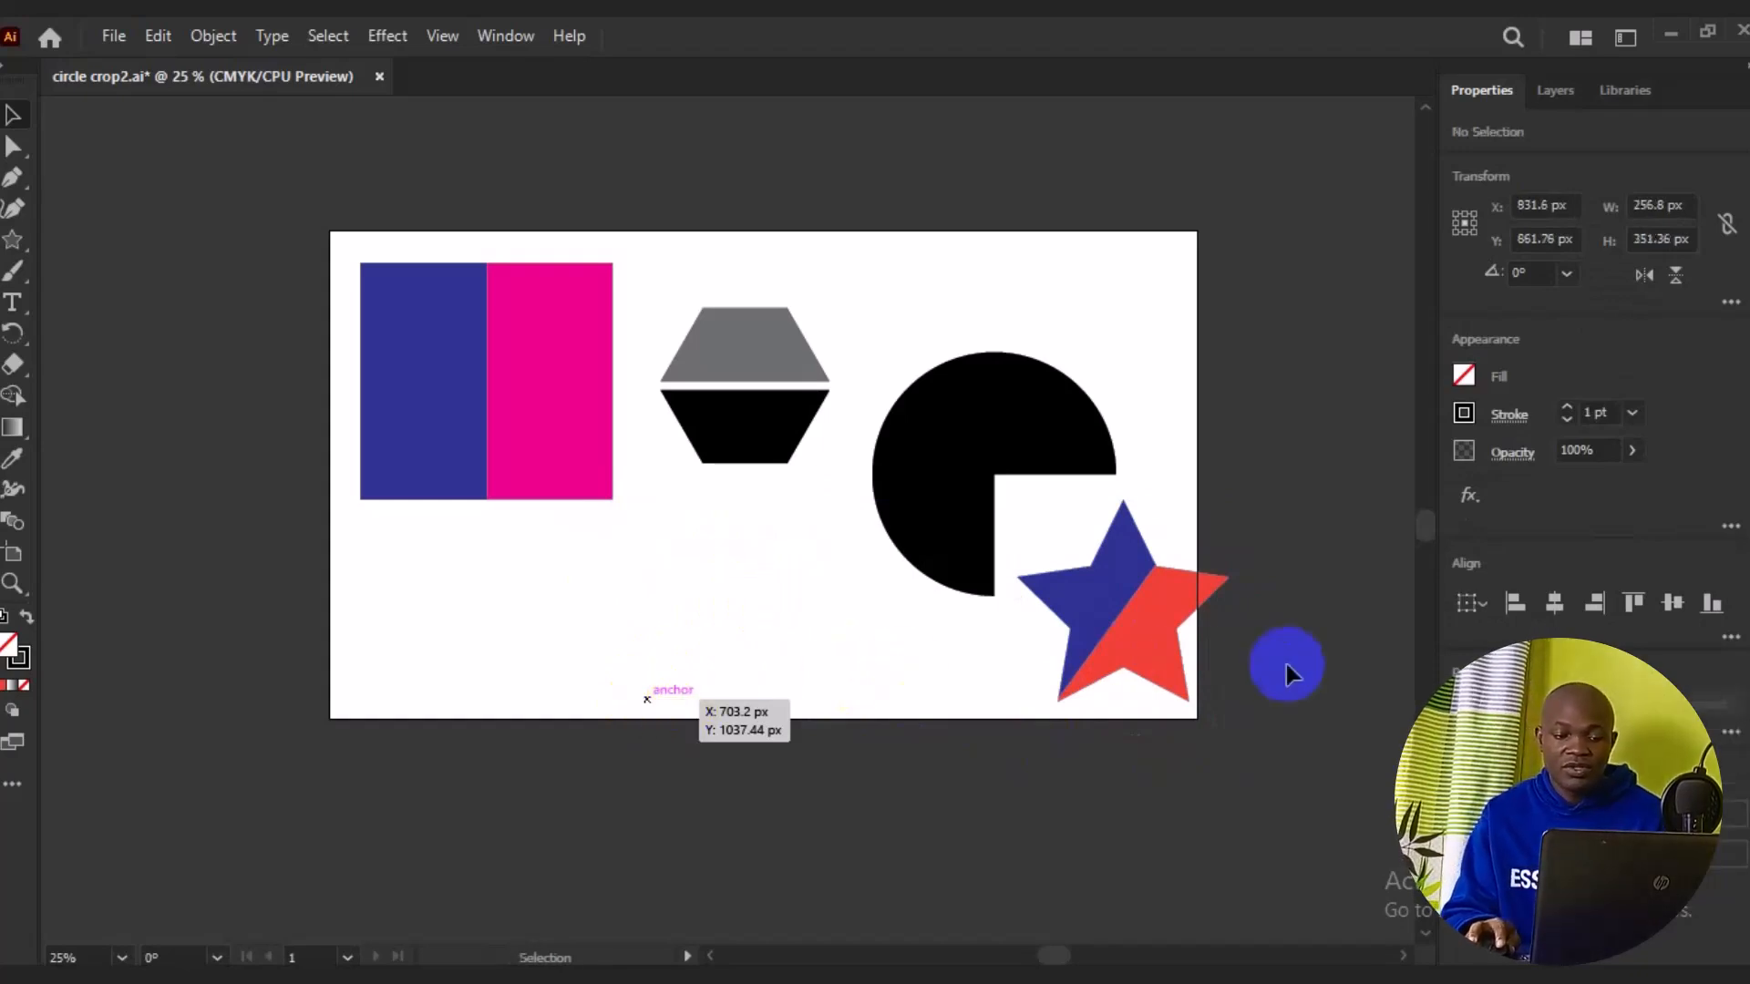
Select both halves of the star and move them back below the hexagon, to about X 843, Y 815 px.
click(1110, 638)
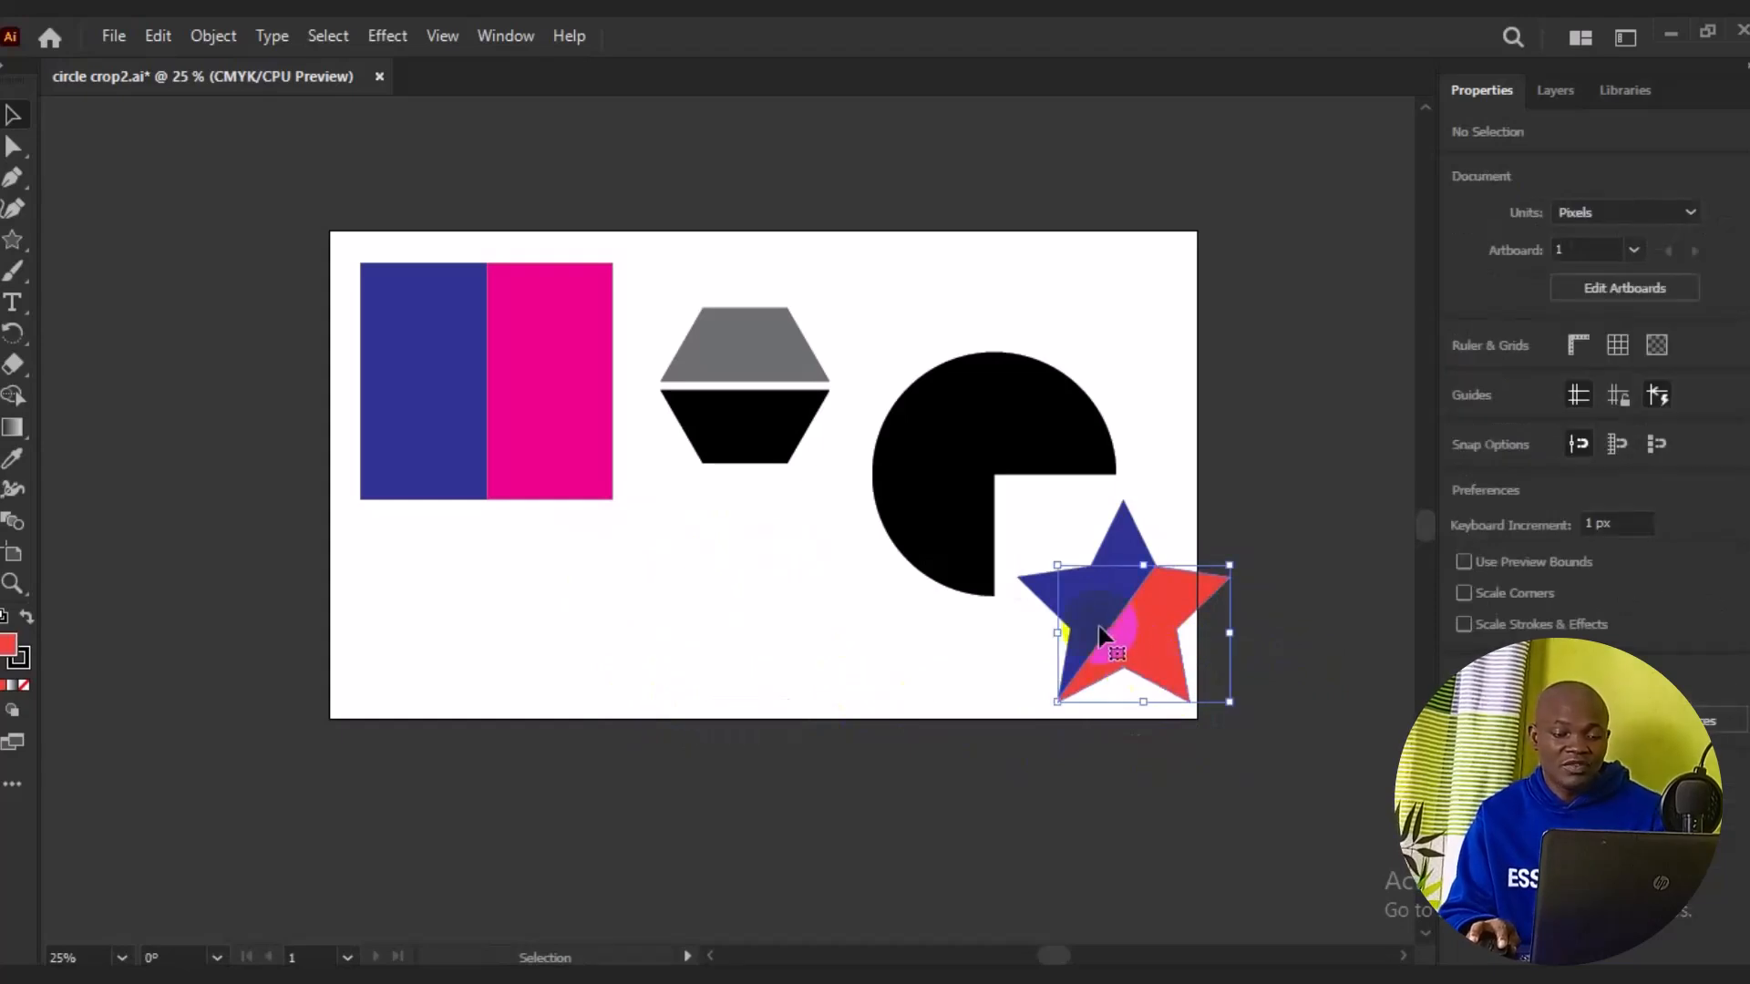
shift+click(1080, 643)
drag(1067, 647, 798, 687)
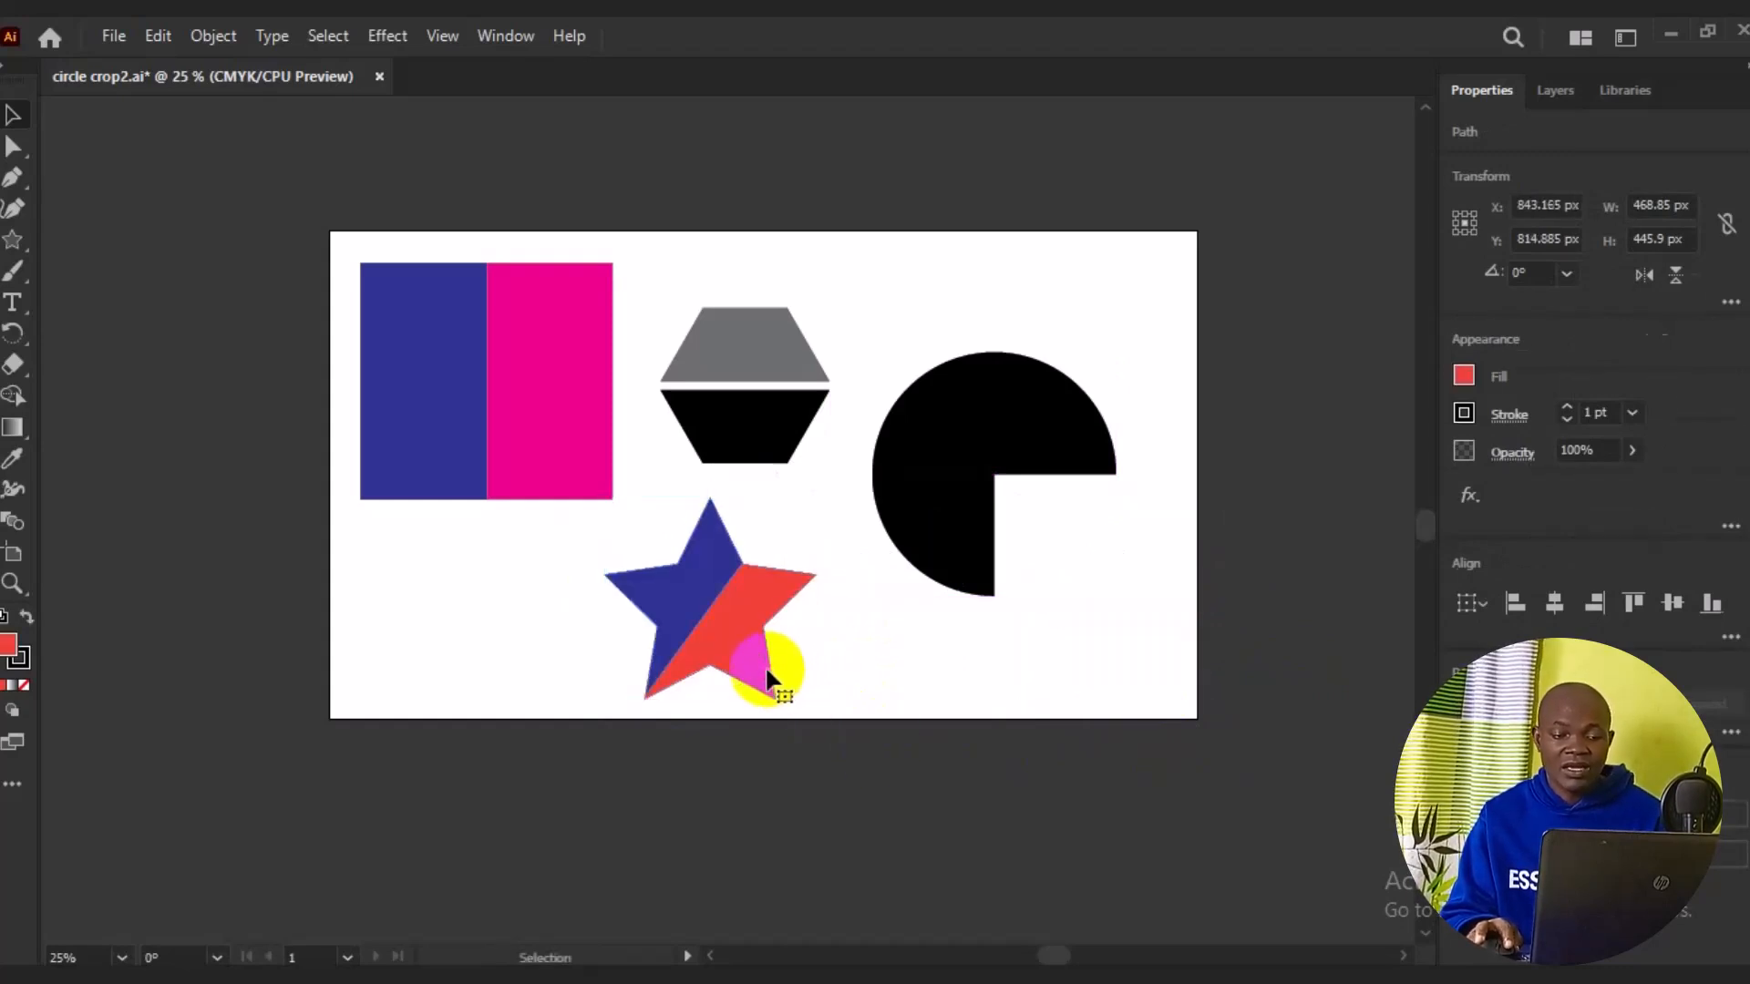
Nudge the star's red half right to about X 900 px to leave a narrow gap beside the blue half.
click(770, 676)
drag(764, 679, 765, 682)
key(Right)
key(Right)
key(Right)
key(Right)
key(Right)
key(Right)
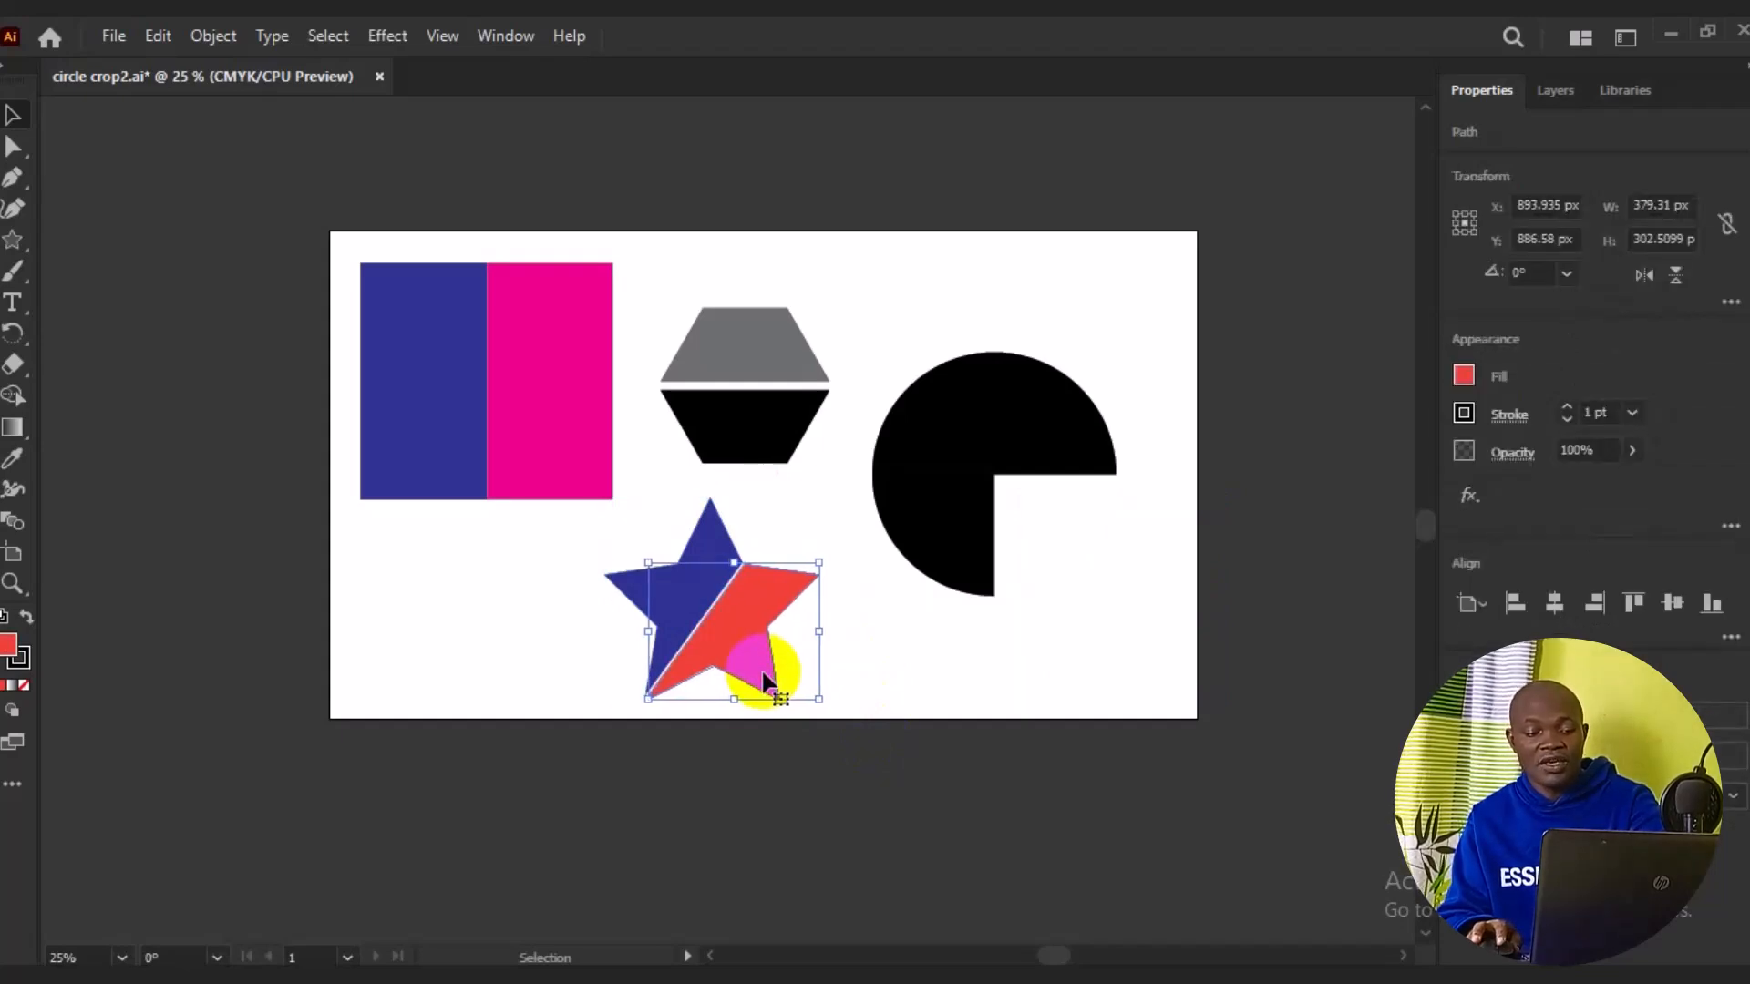
key(Right)
key(Right)
key(Right)
key(Right)
key(Right)
key(Right)
key(Right)
key(Right)
key(Right)
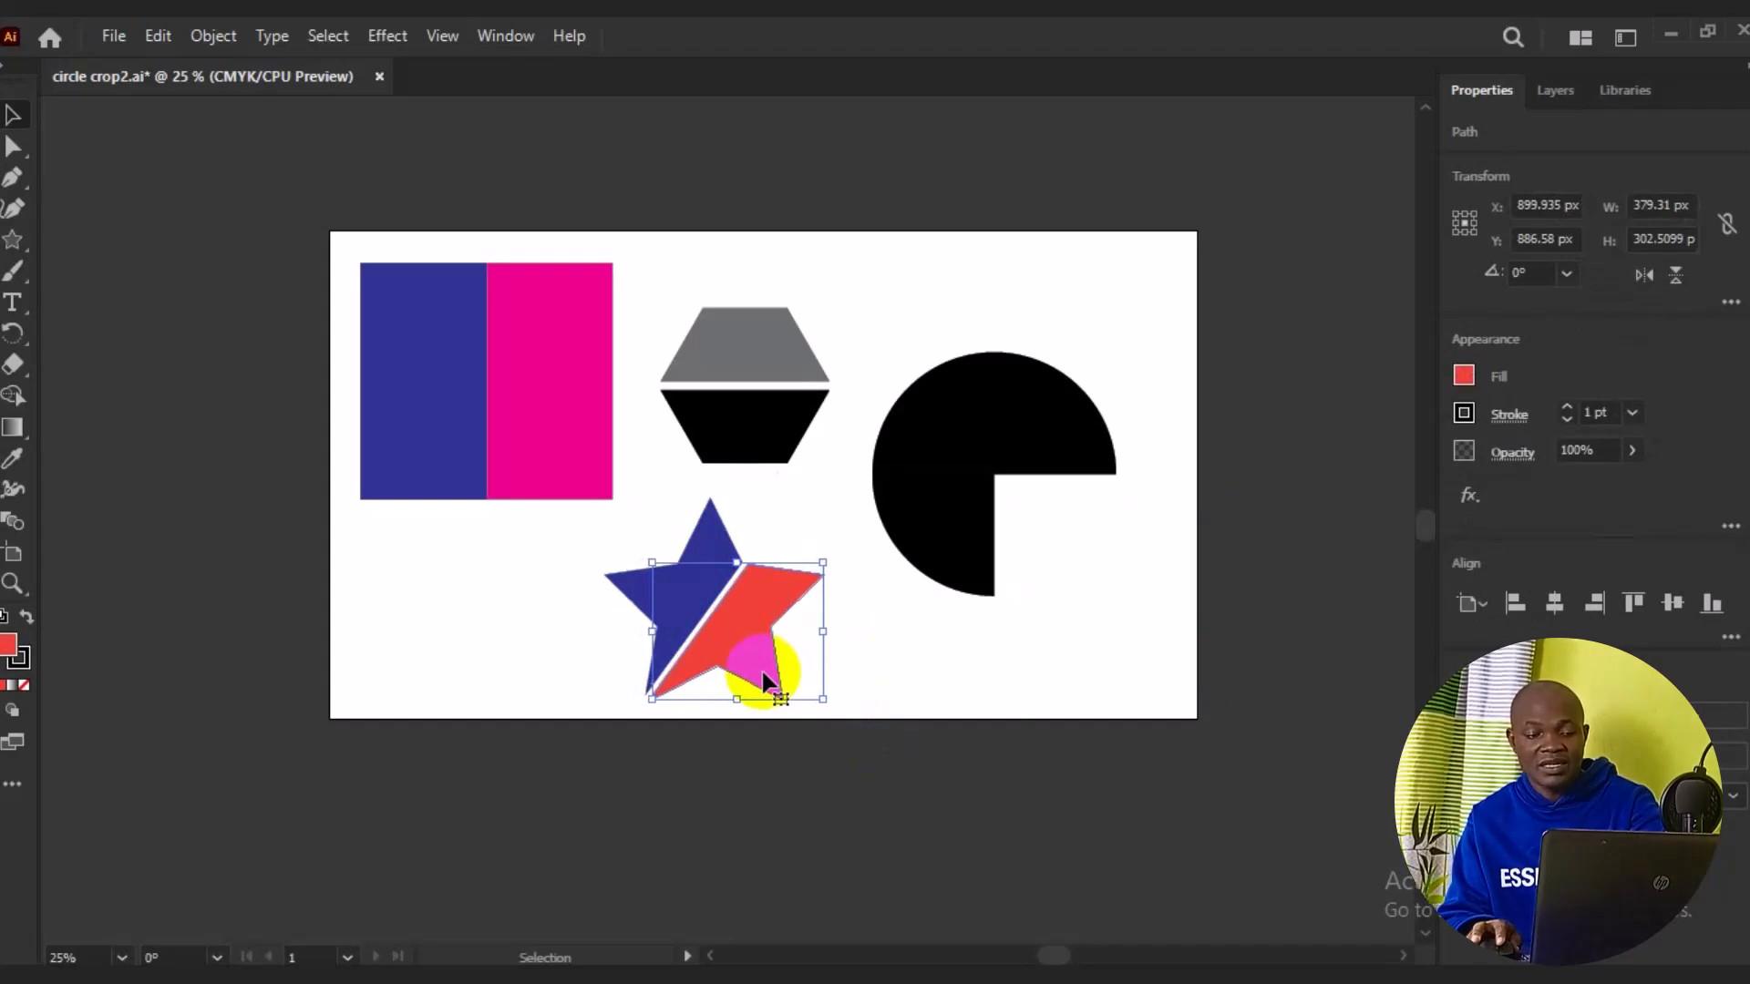
click(939, 678)
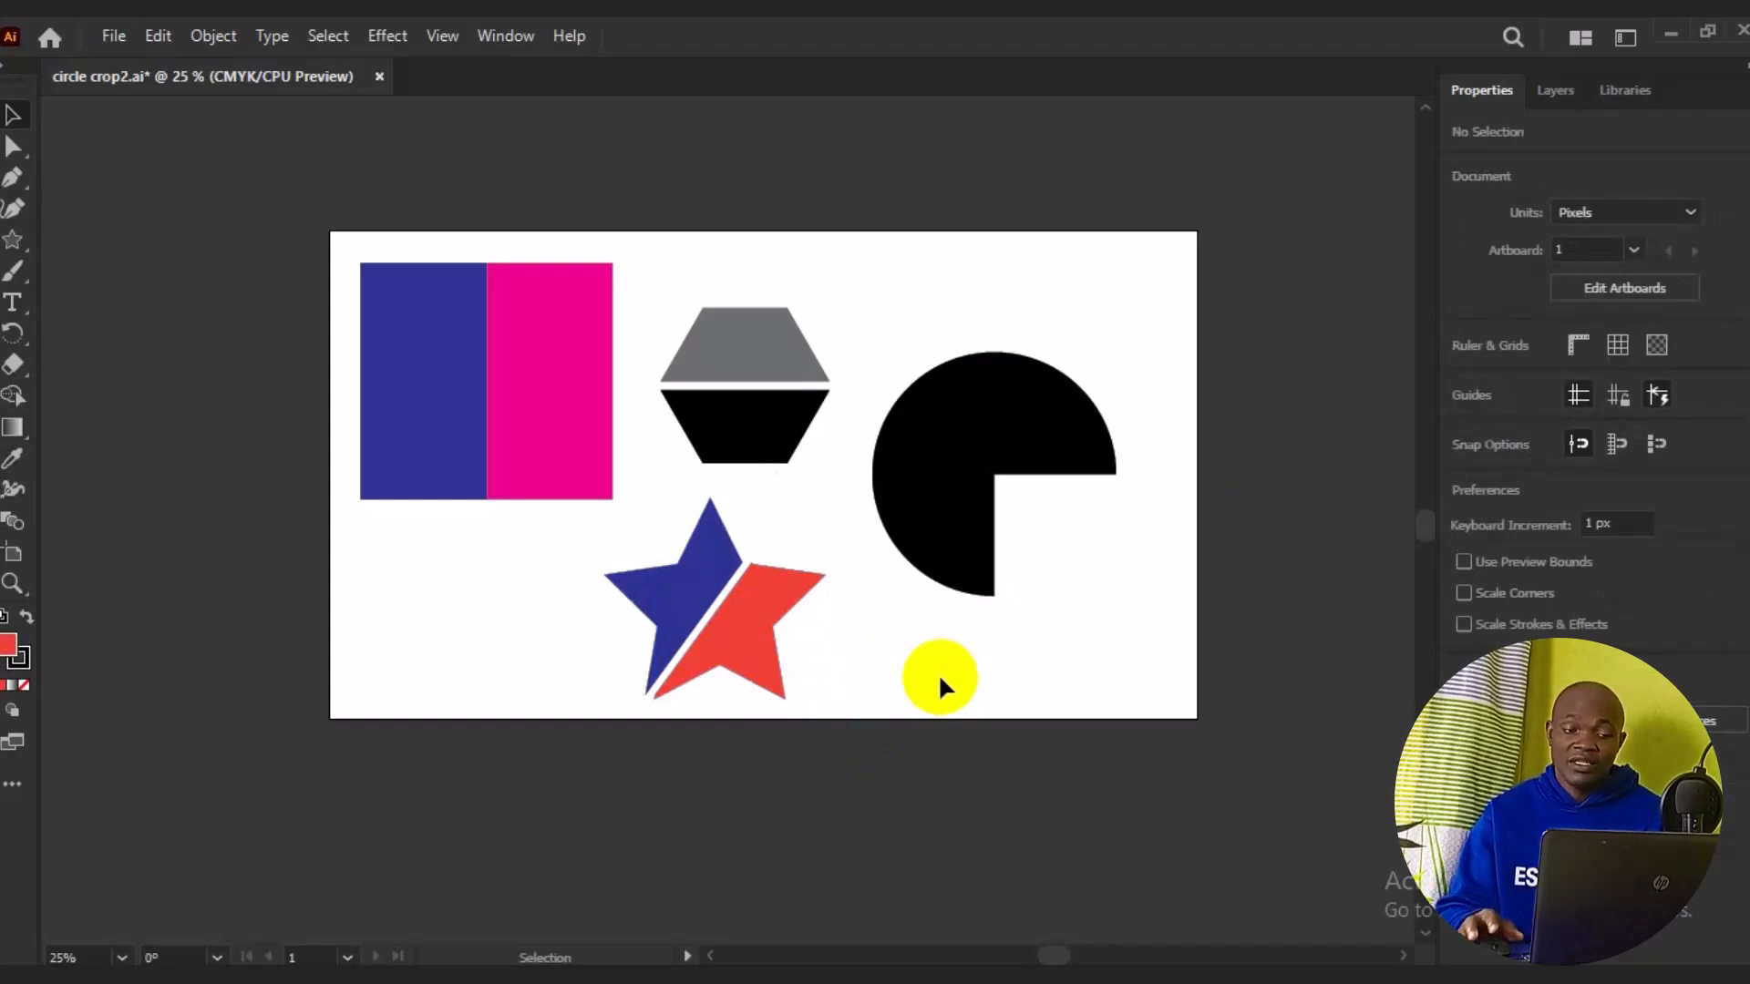
Ungroup the blue and pink rectangle so its two halves are separate objects.
click(508, 483)
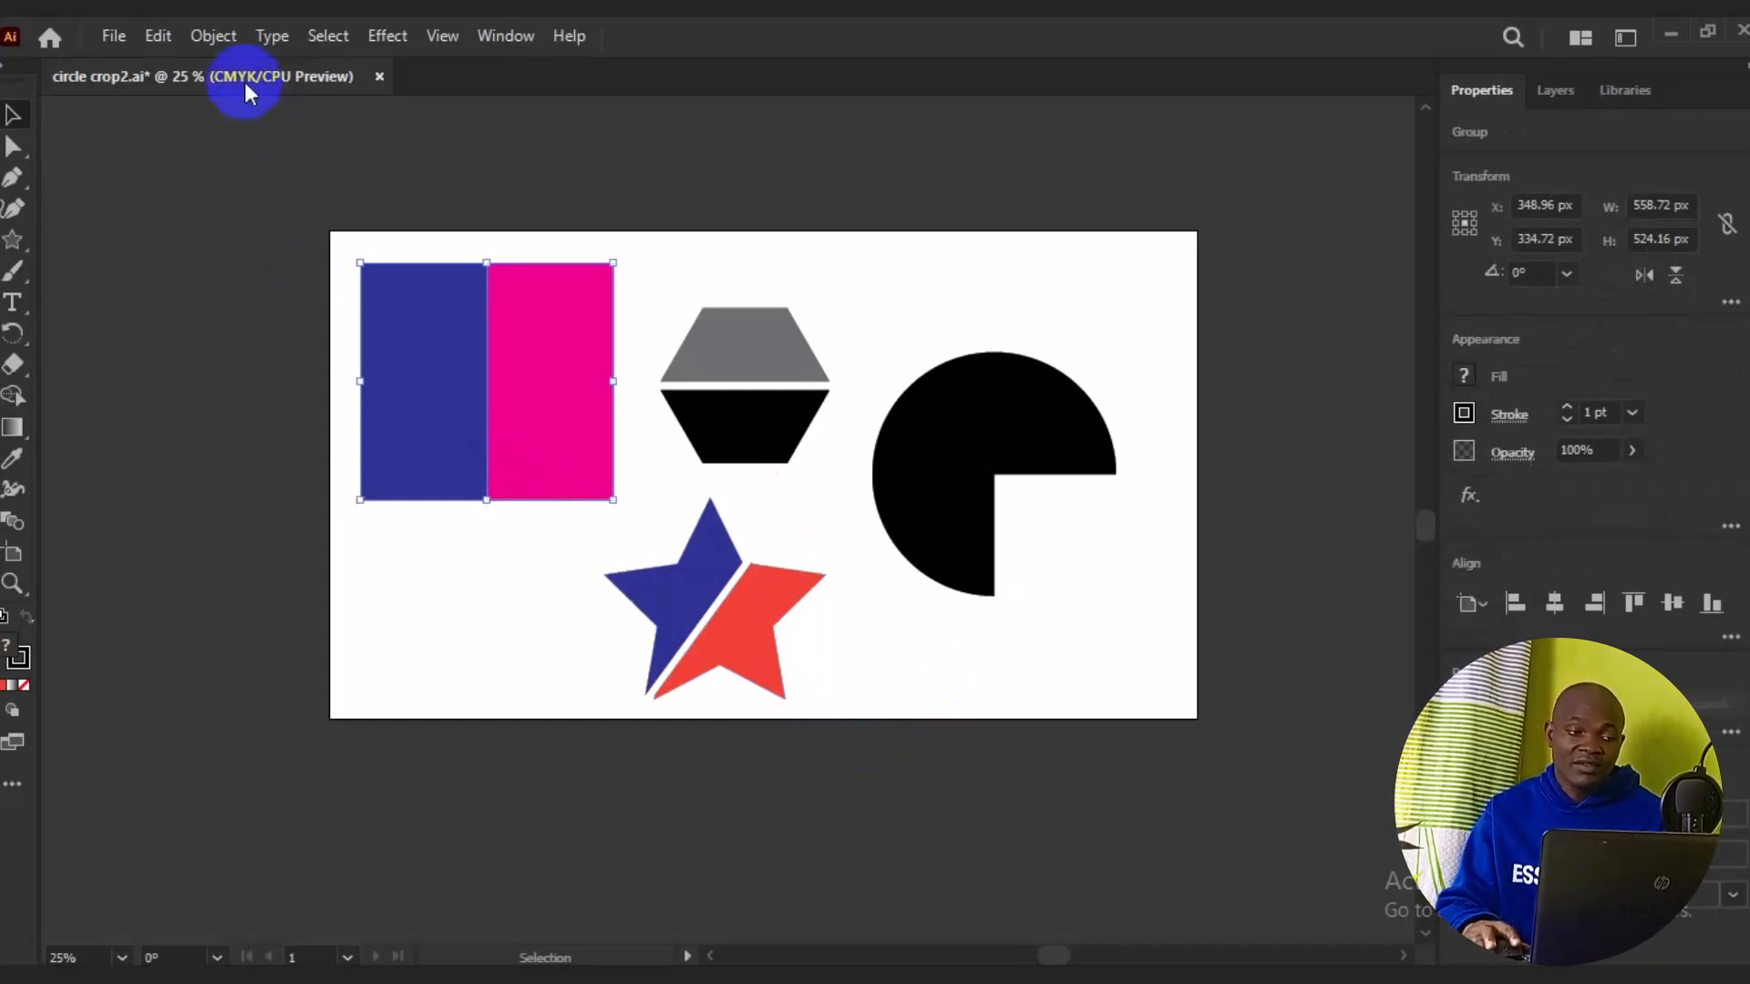
click(219, 44)
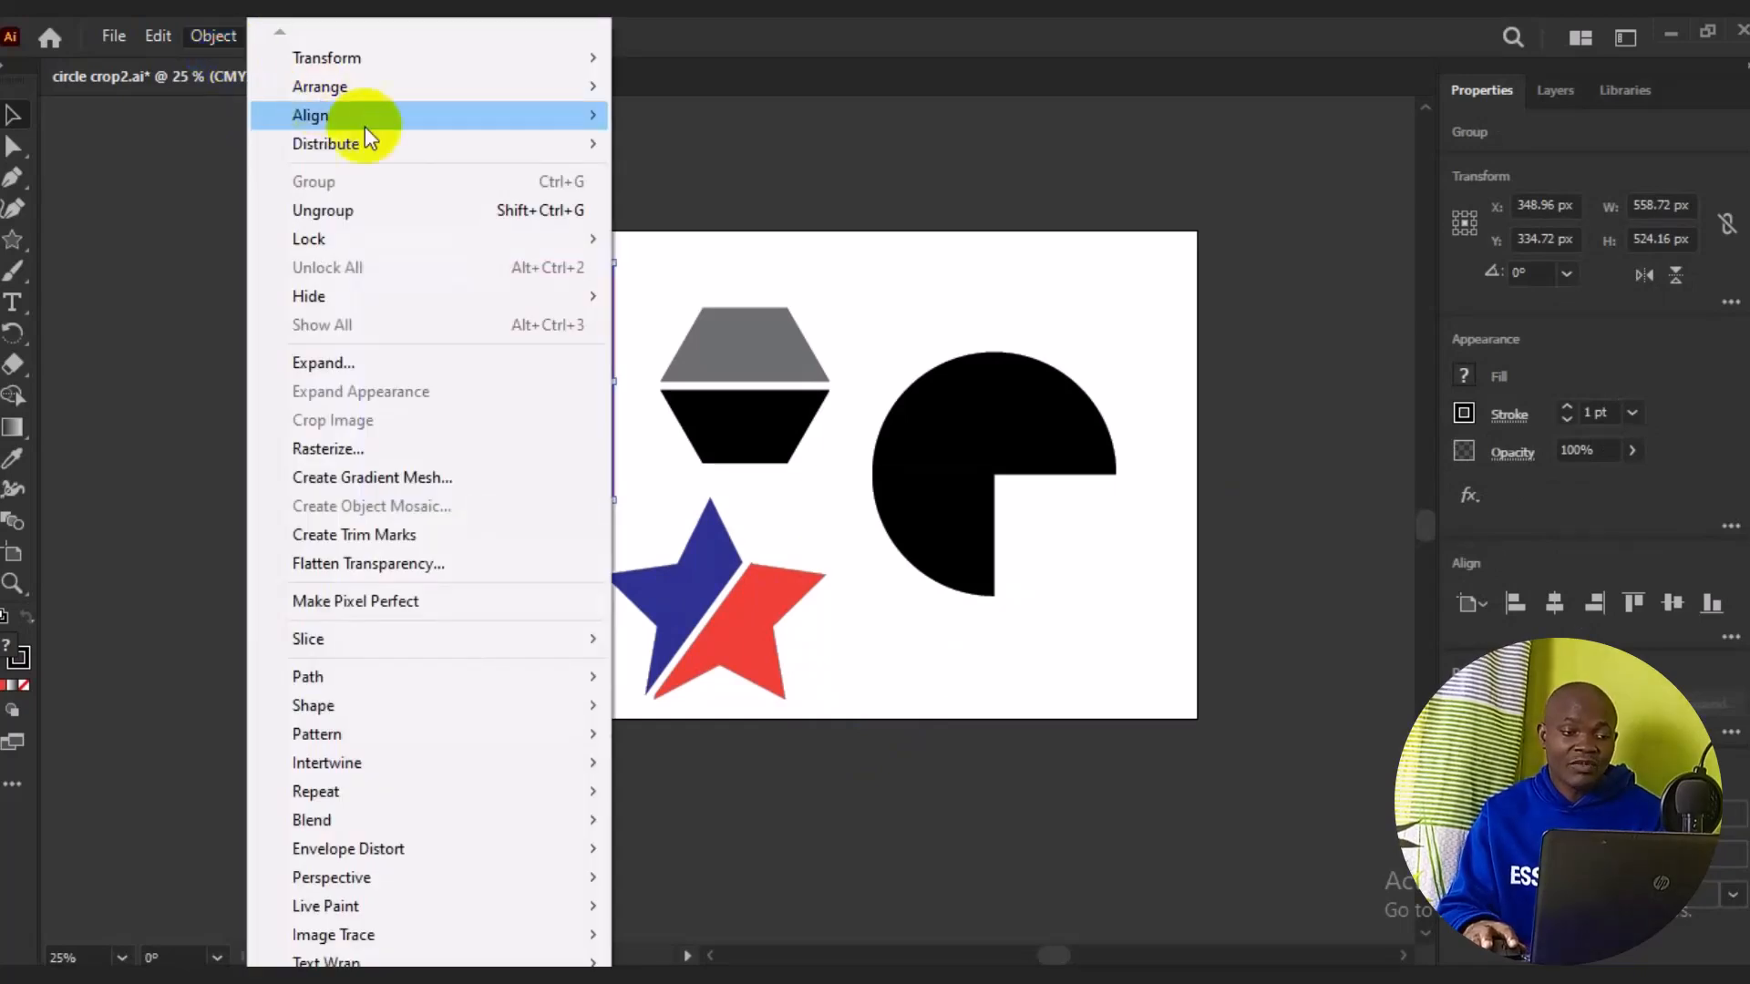
click(407, 212)
click(513, 457)
Nudge the rectangle's blue half left to about X 195 px to leave a narrow gap beside the pink half.
click(416, 460)
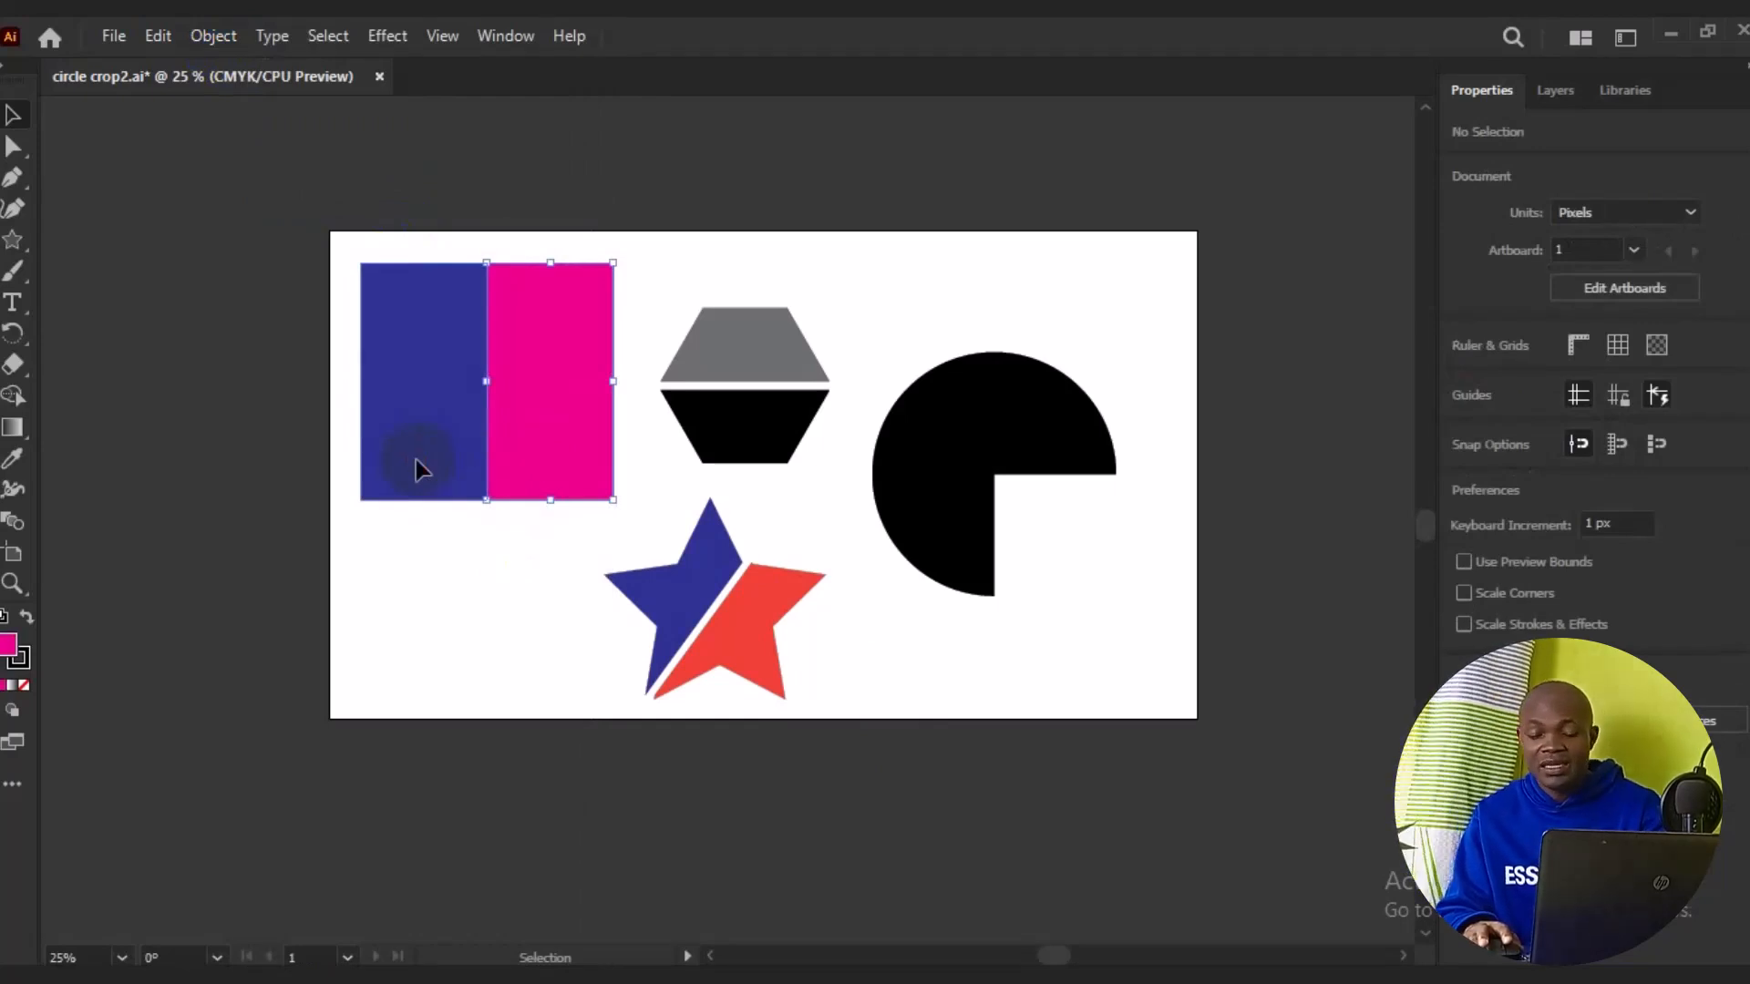
click(415, 460)
key(Left)
key(Left)
key(Left)
key(Left)
key(Left)
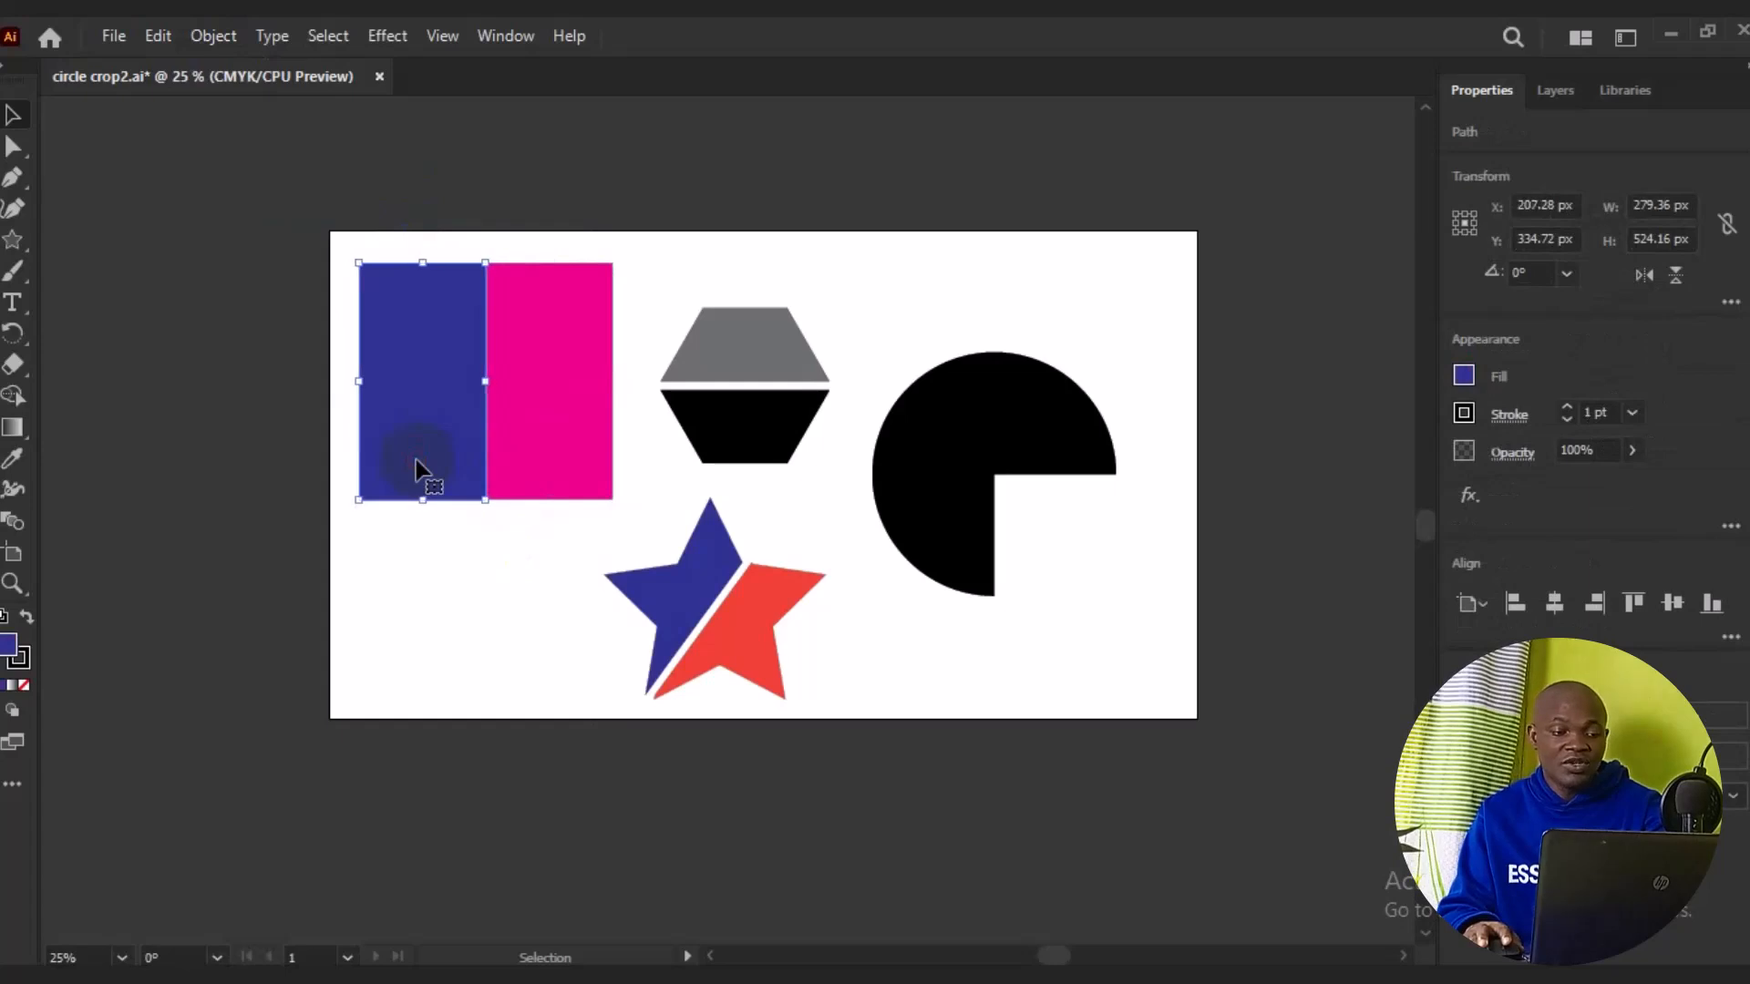
key(Left)
key(Left)
key(Left)
key(Left)
key(Left)
key(Left)
key(Left)
key(Left)
key(Left)
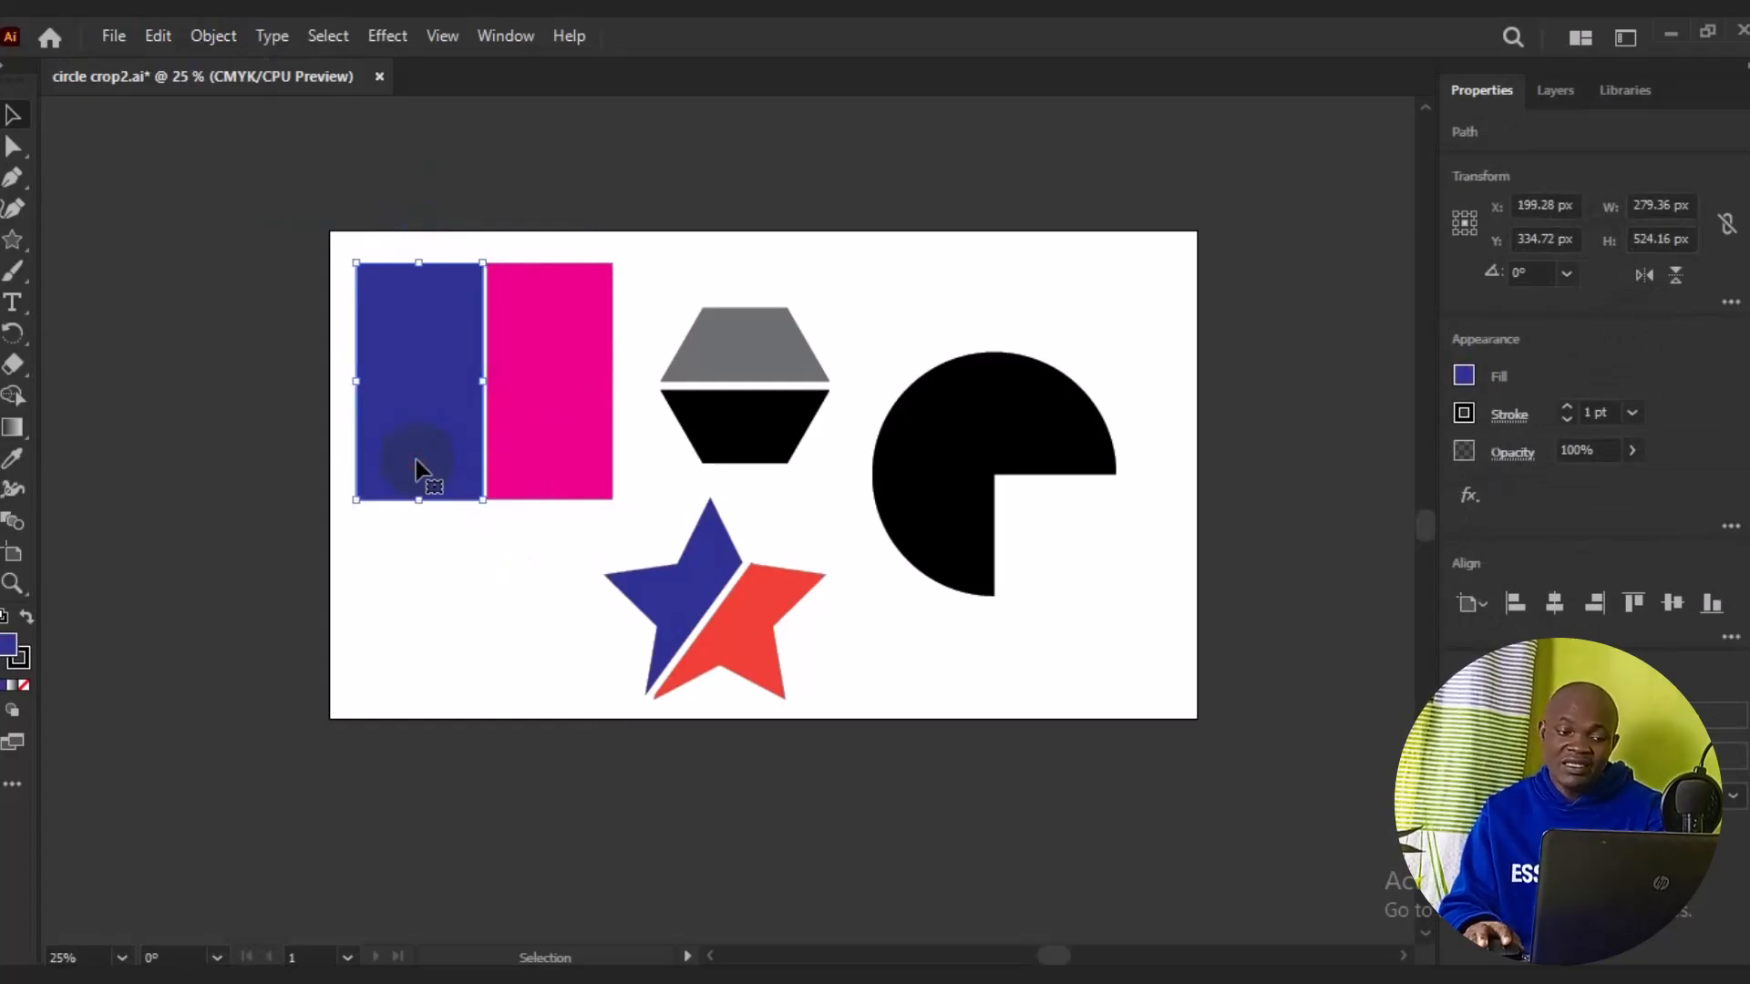
key(Left)
key(Left)
key(Left)
key(Left)
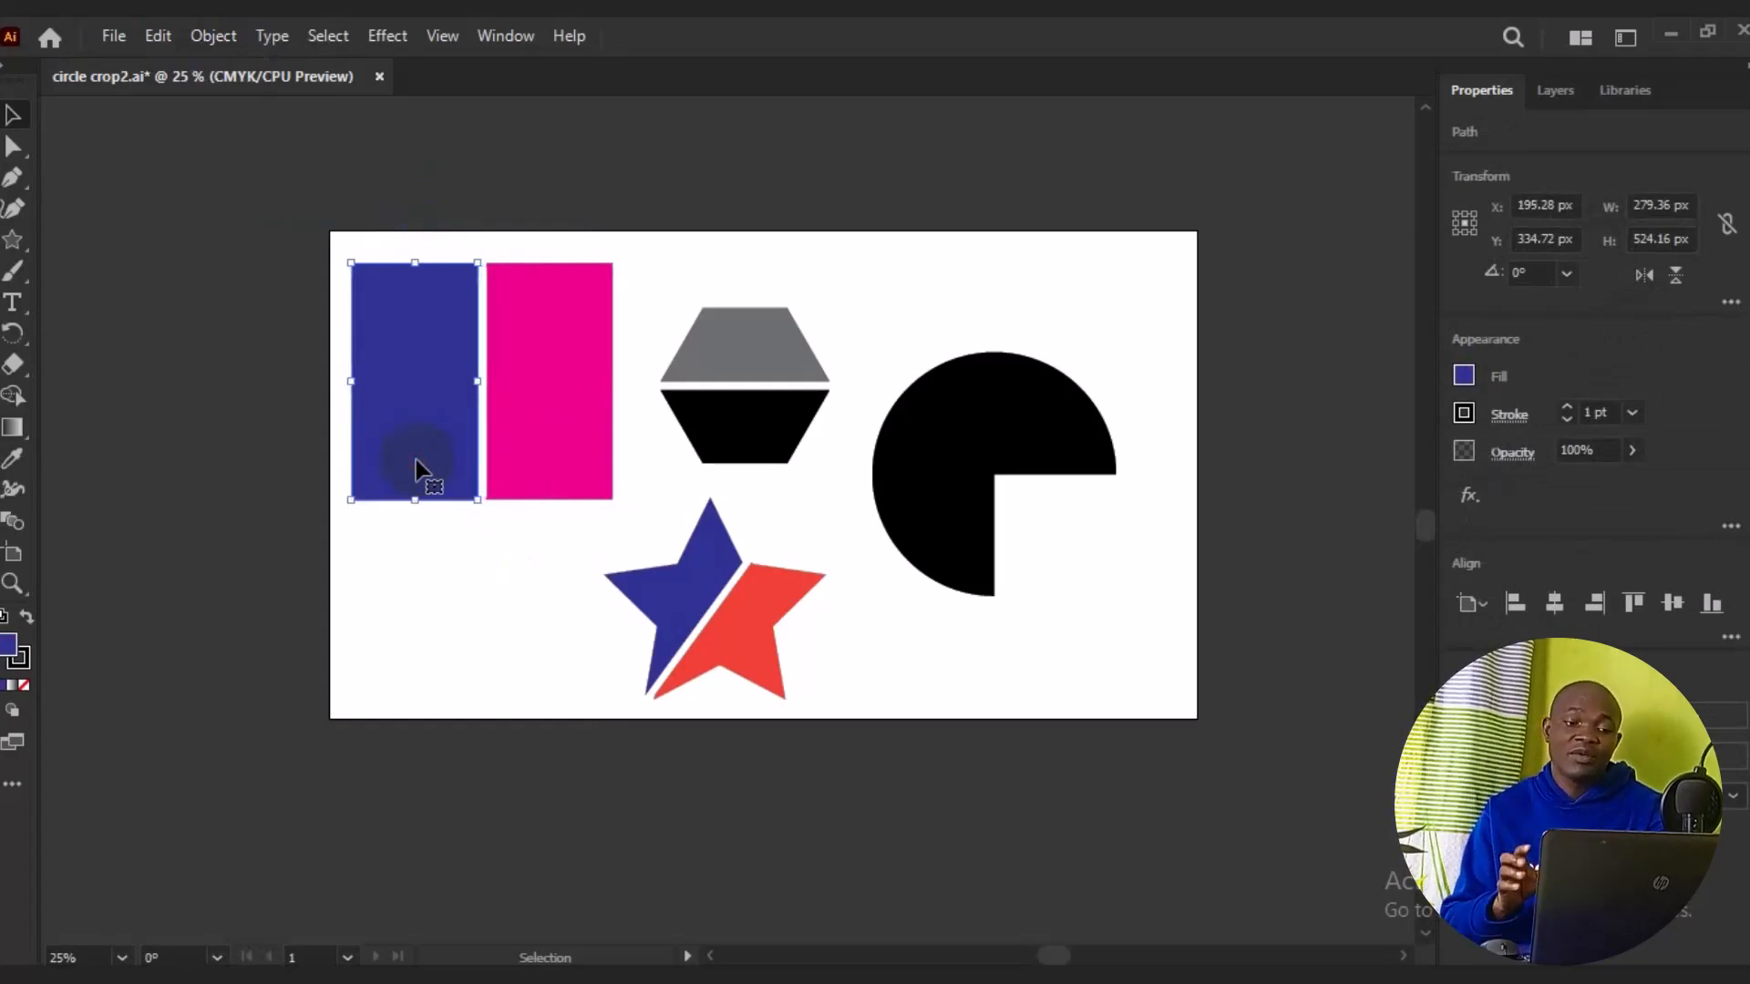